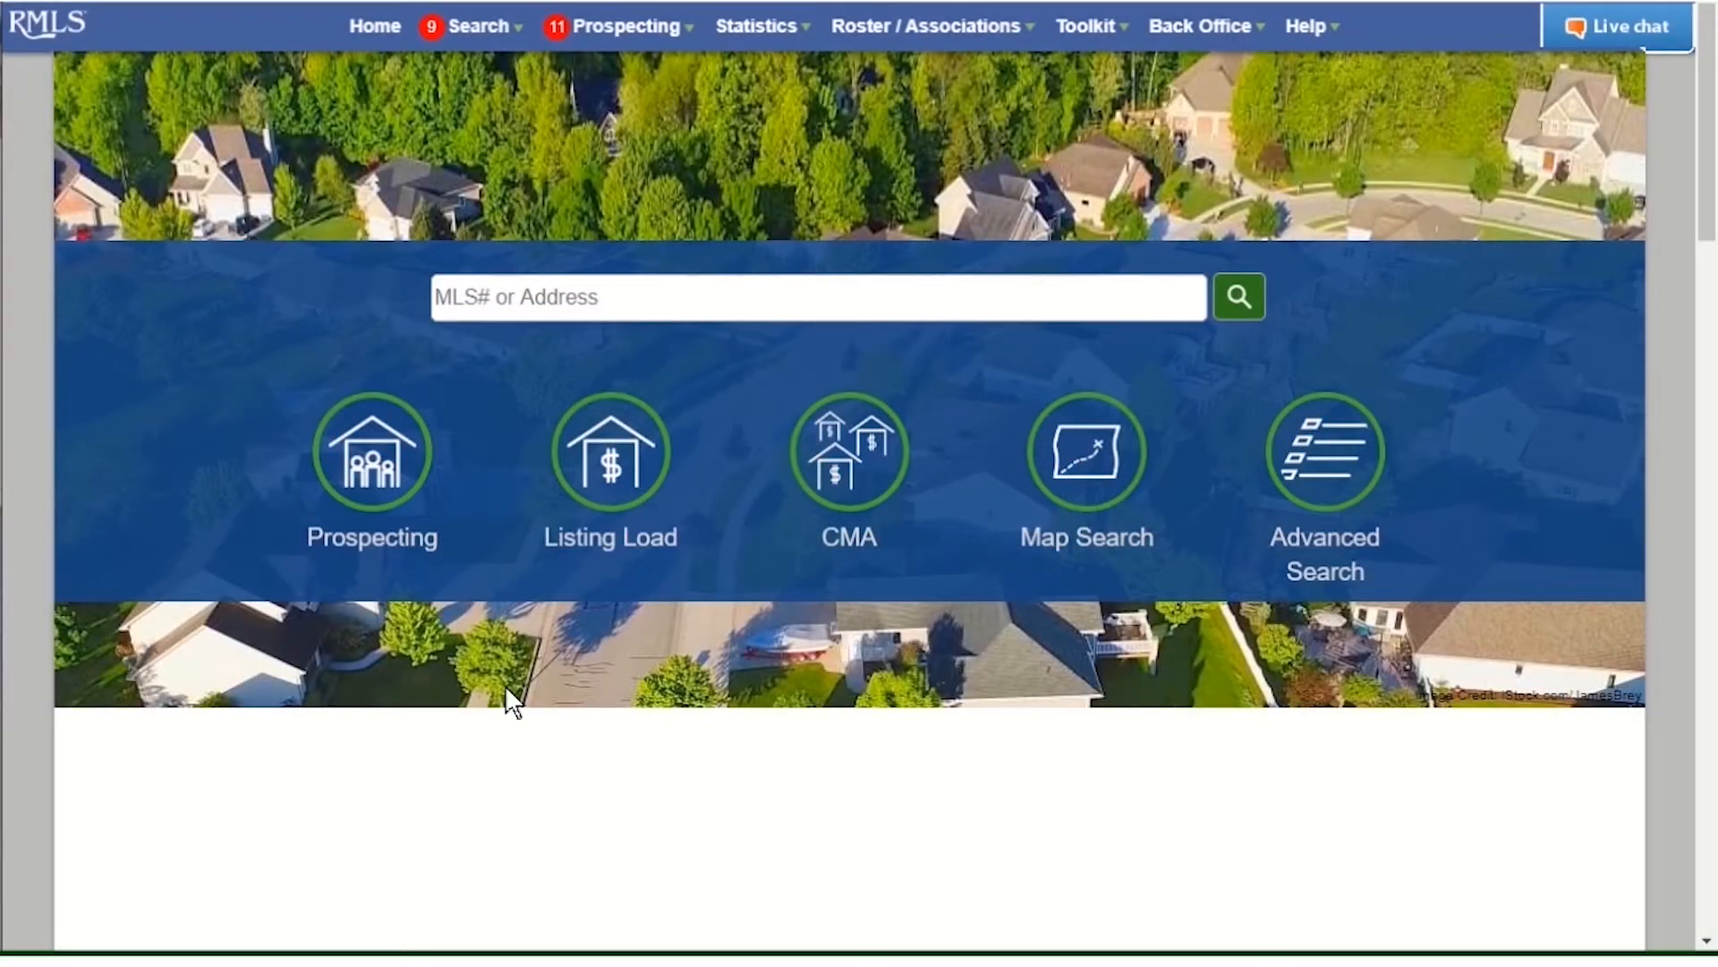
- Open the second active CMA profile and start a new listing from it
left_click(859, 467)
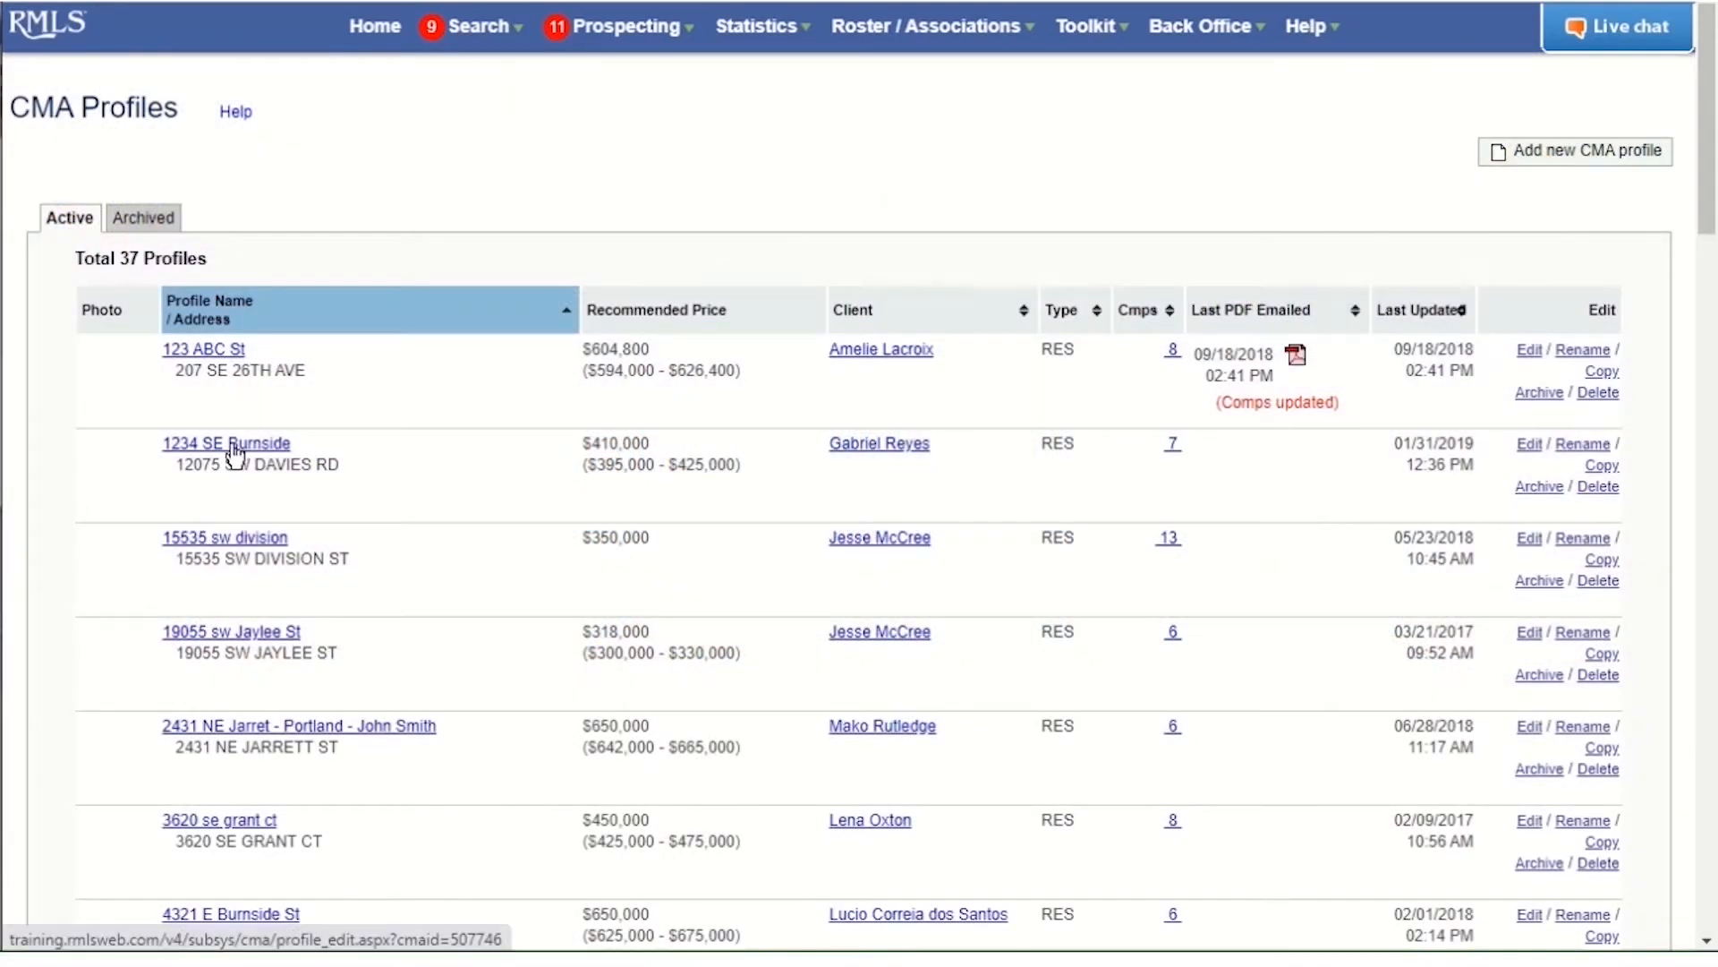
left_click(232, 448)
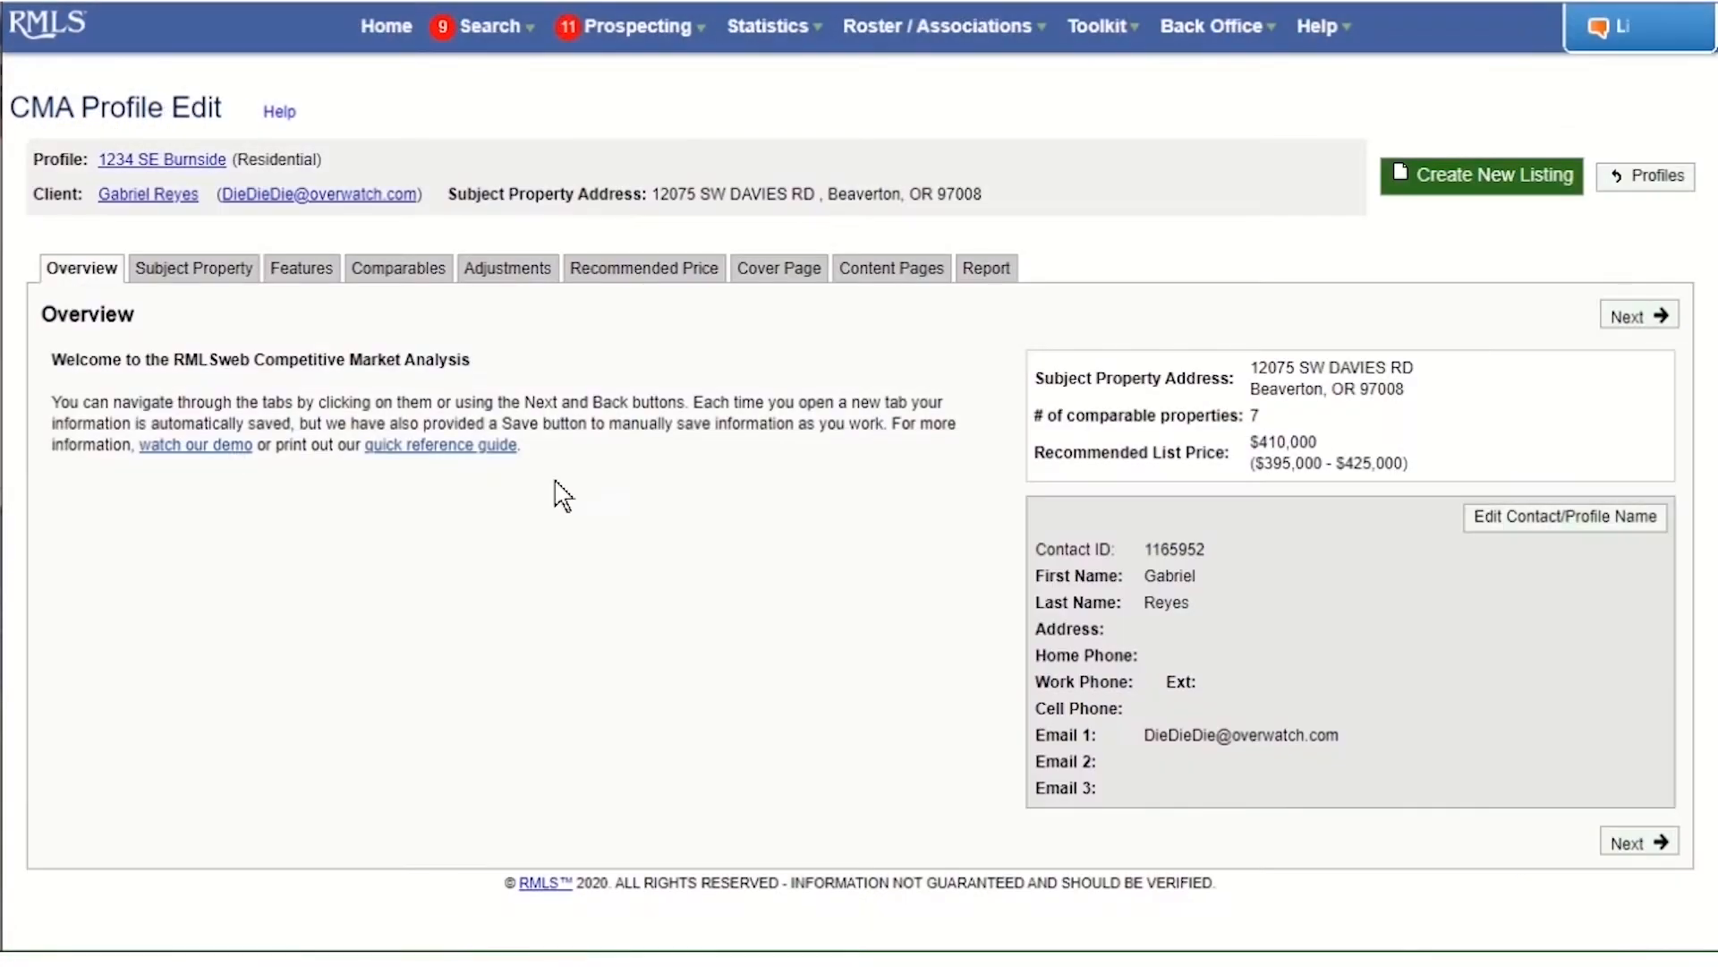
left_click(1445, 179)
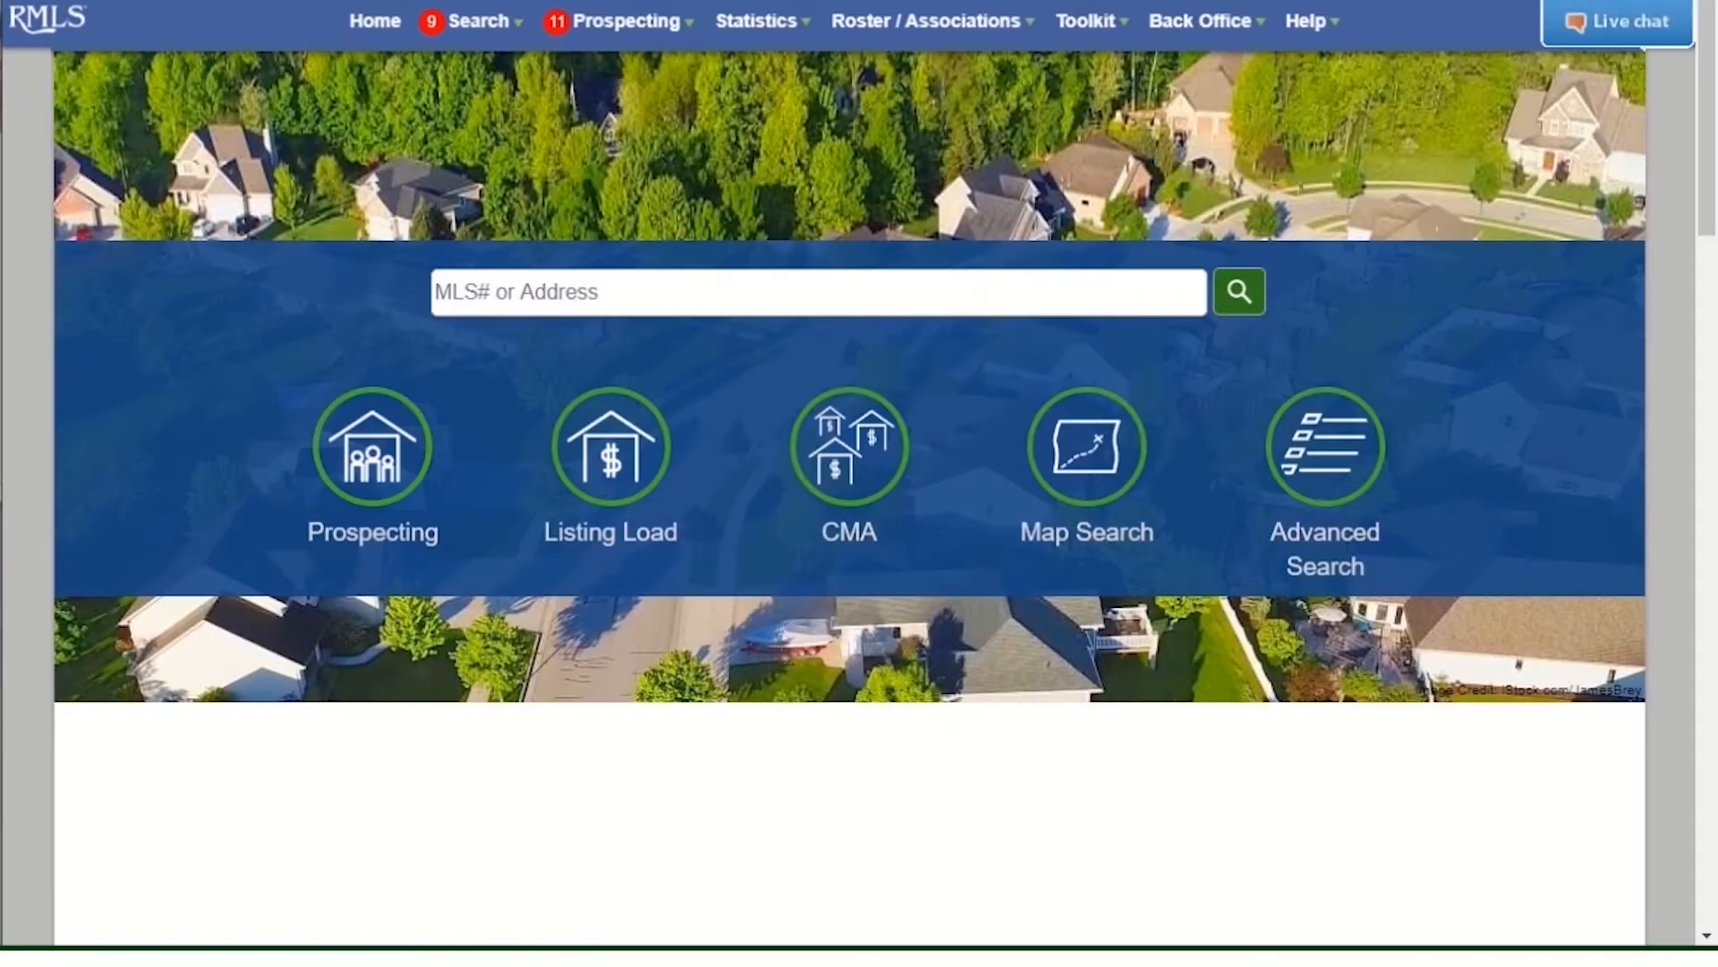
- Run a tax address search for the property's street number and name, and start a listing from the matching tax record
mouse_move(514, 32)
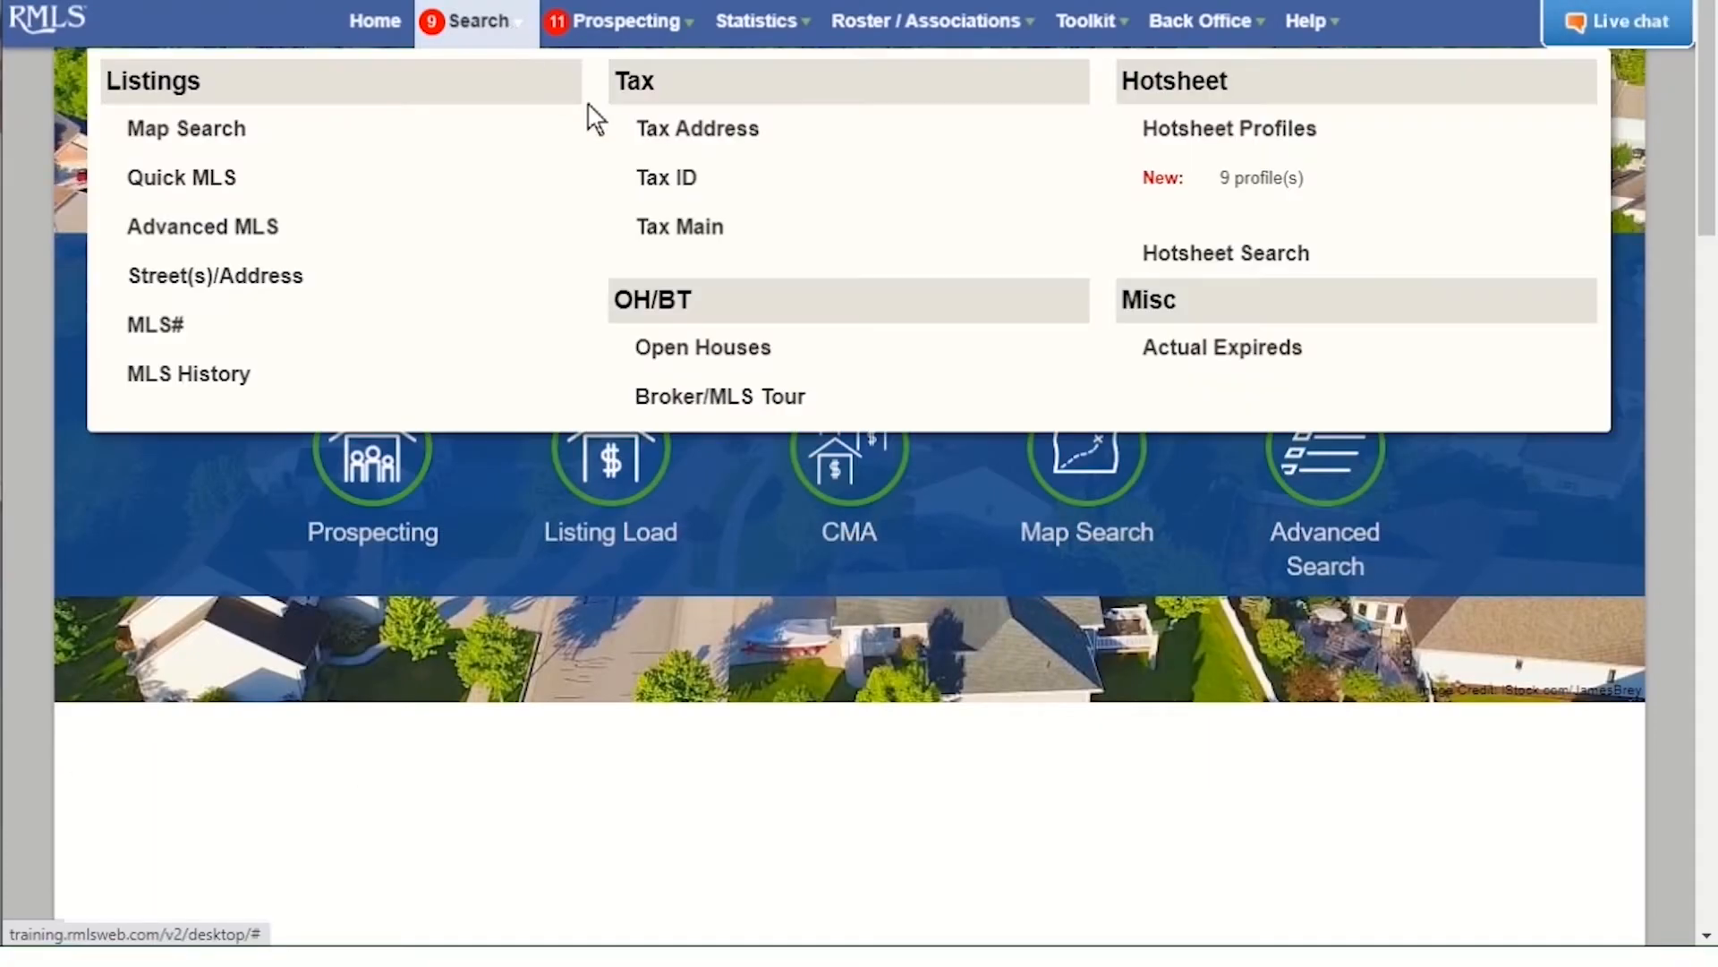
left_click(659, 129)
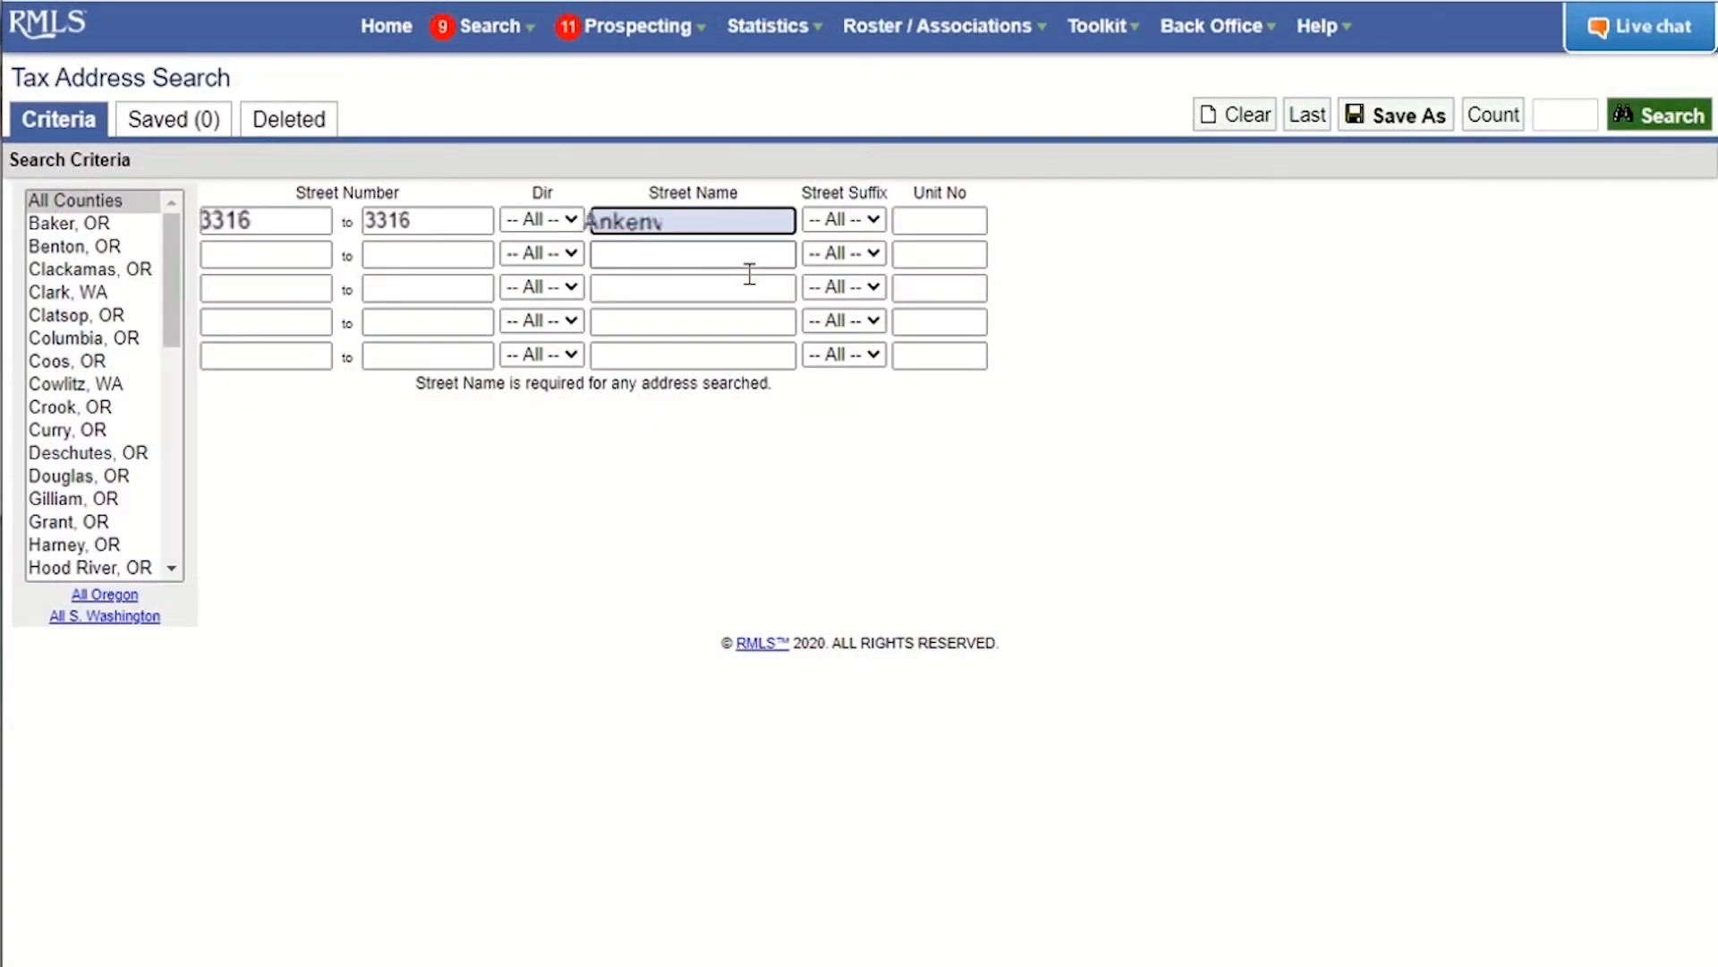
left_click(1494, 115)
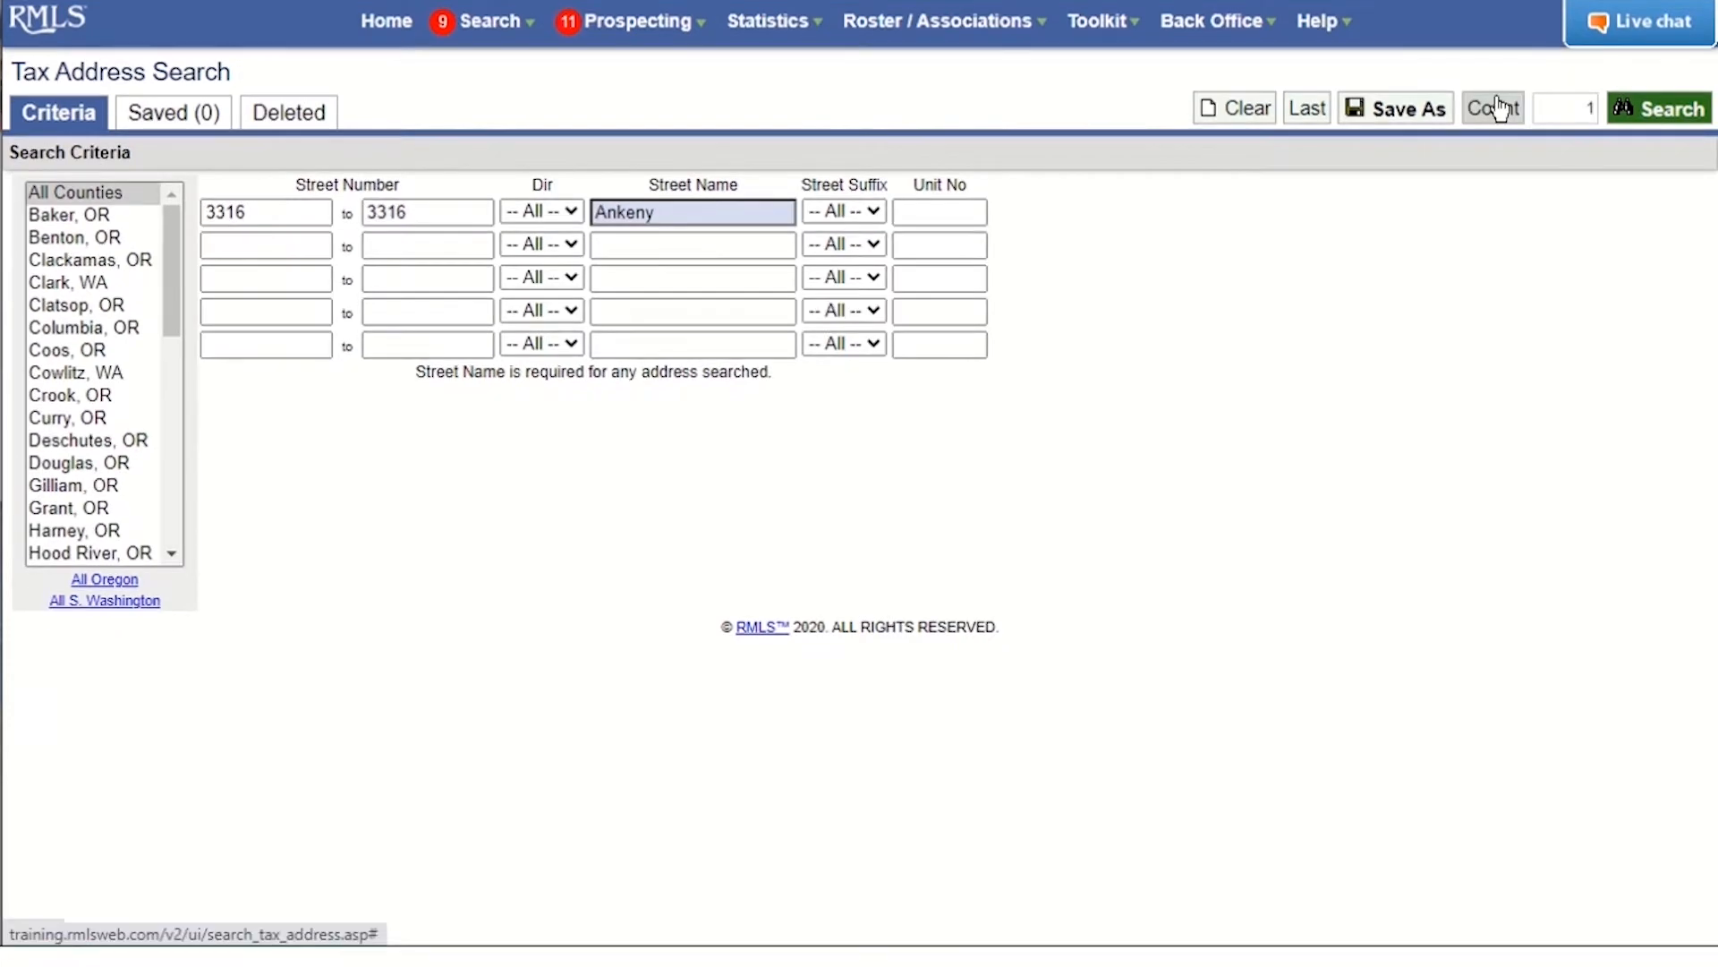
left_click(1614, 114)
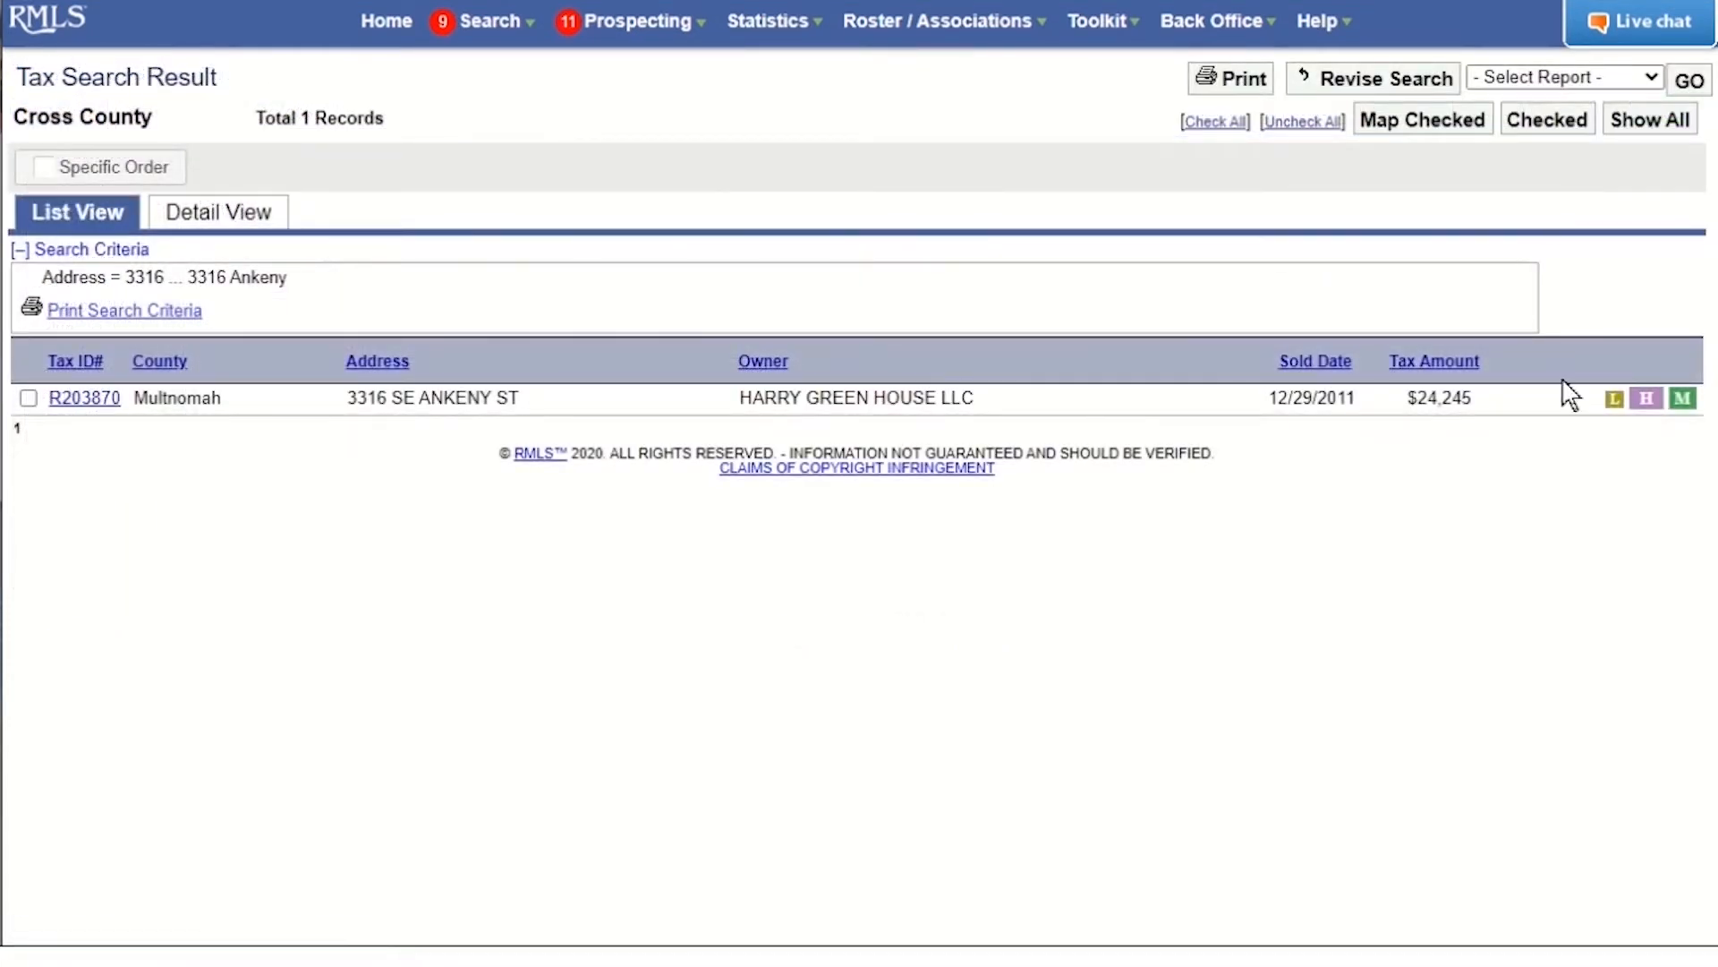
left_click(1614, 399)
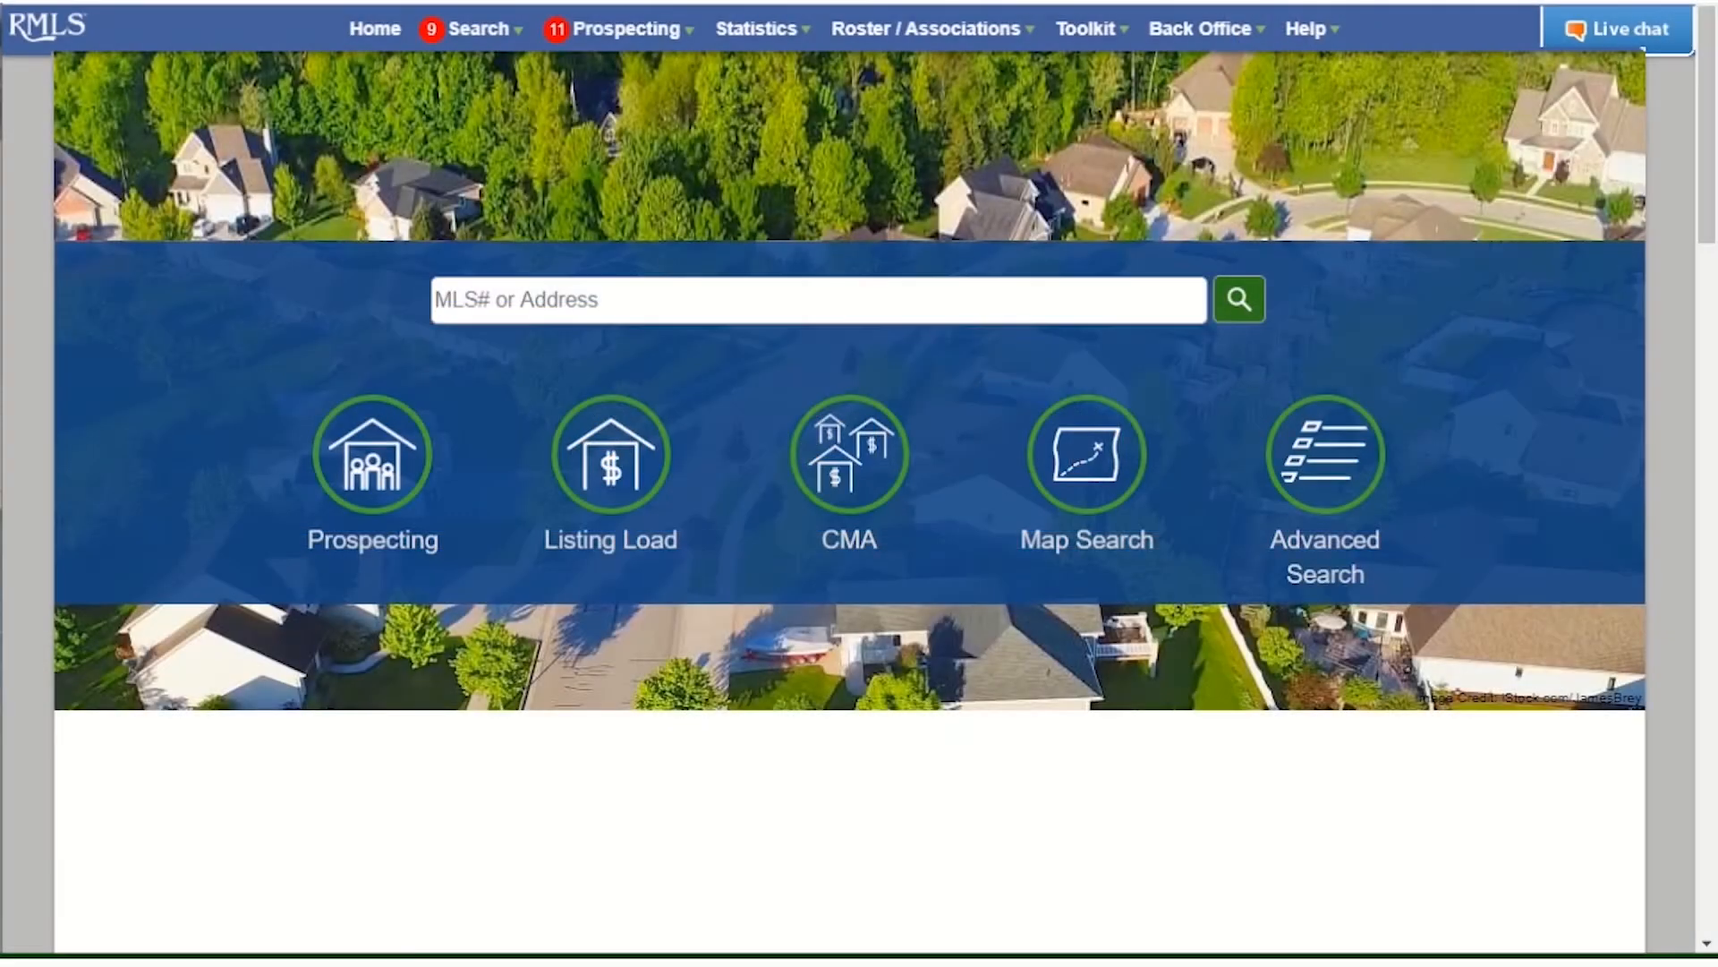
- Open Listing Load, begin a New Sold, Not Listed entry, and cancel it
left_click(628, 464)
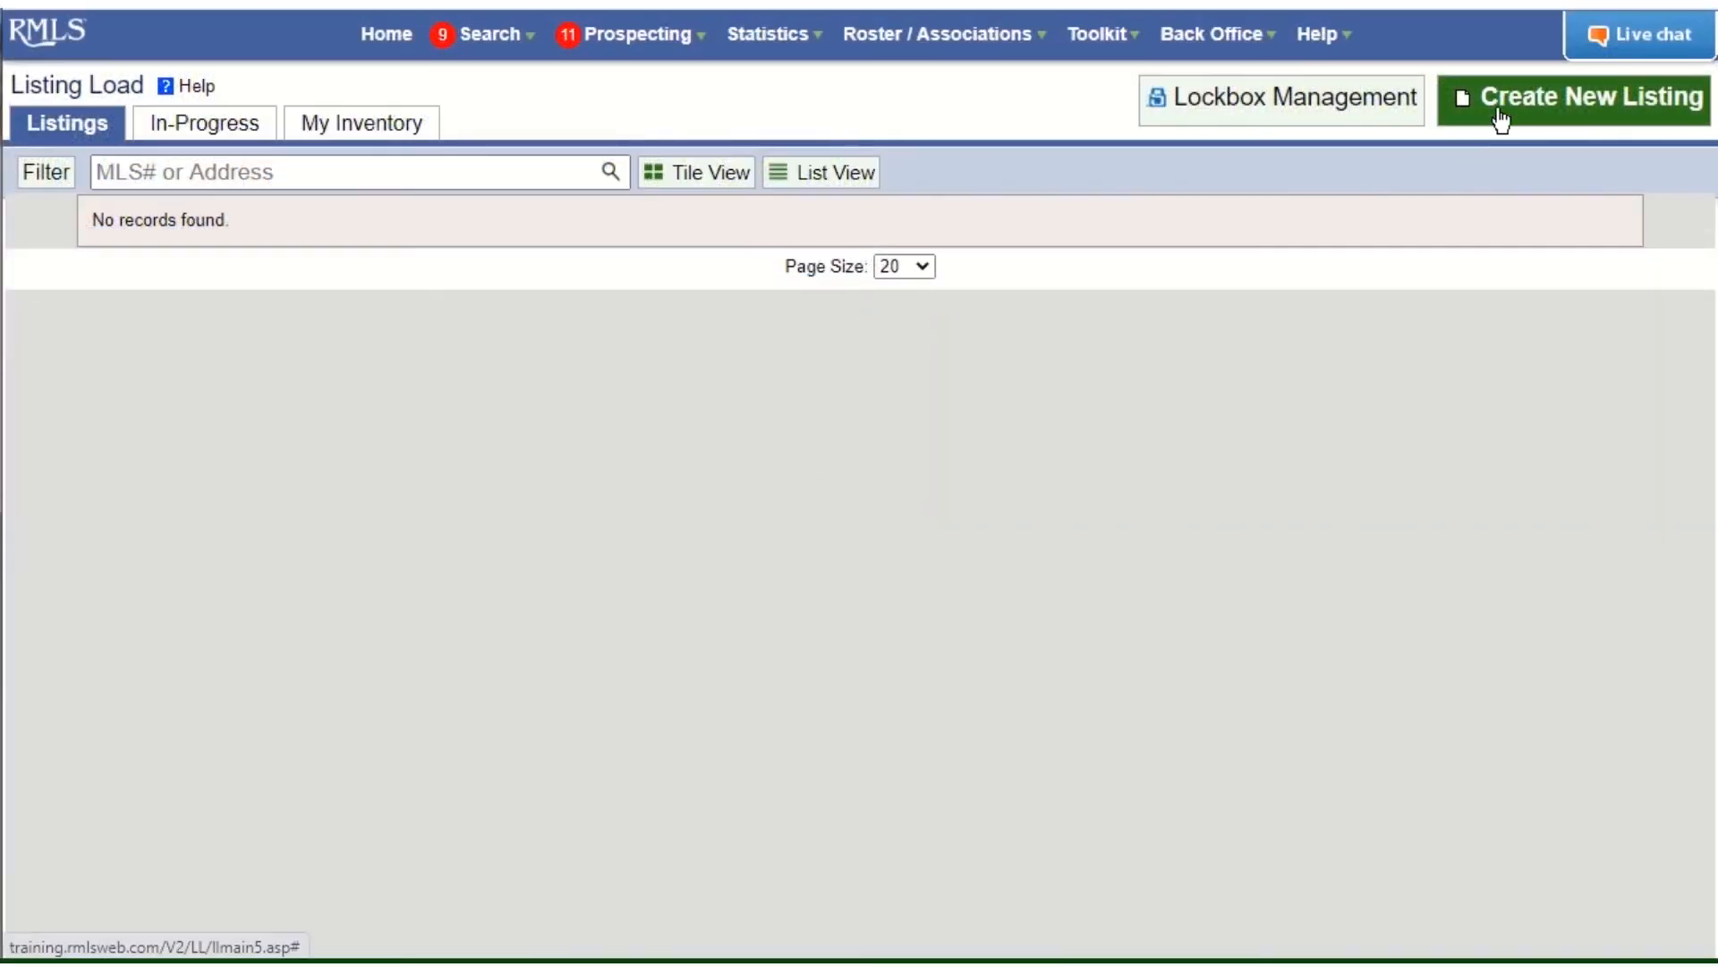
left_click(1511, 107)
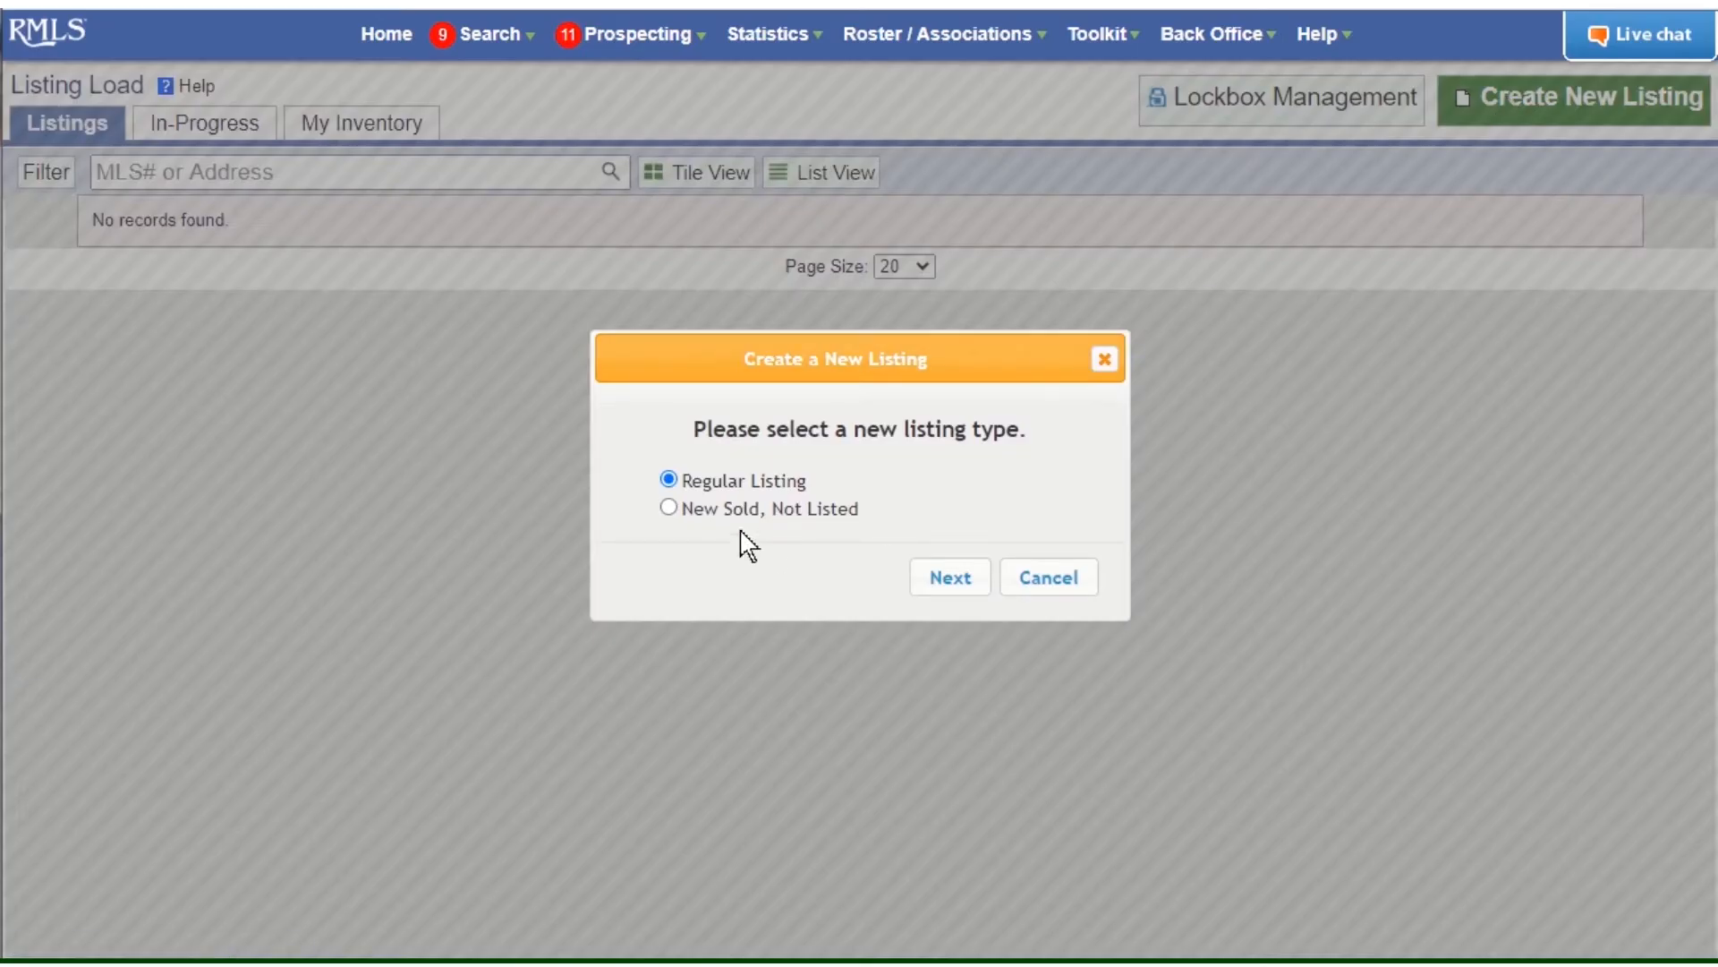
left_click(670, 508)
left_click(948, 577)
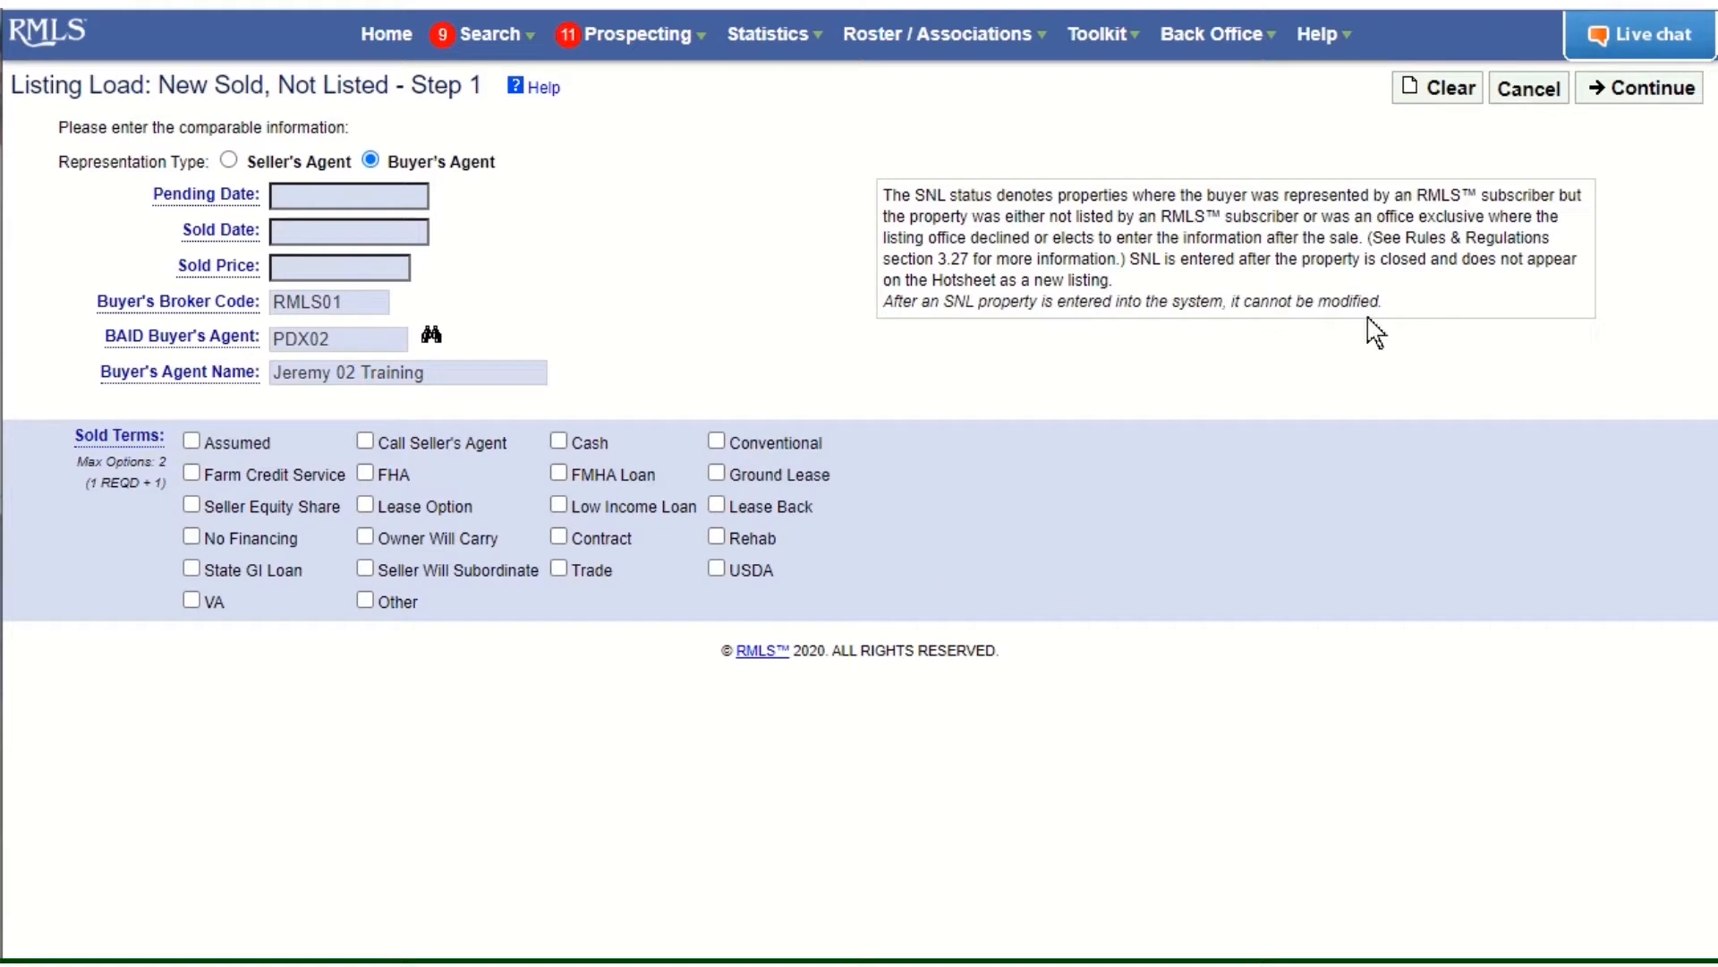
left_click(1508, 93)
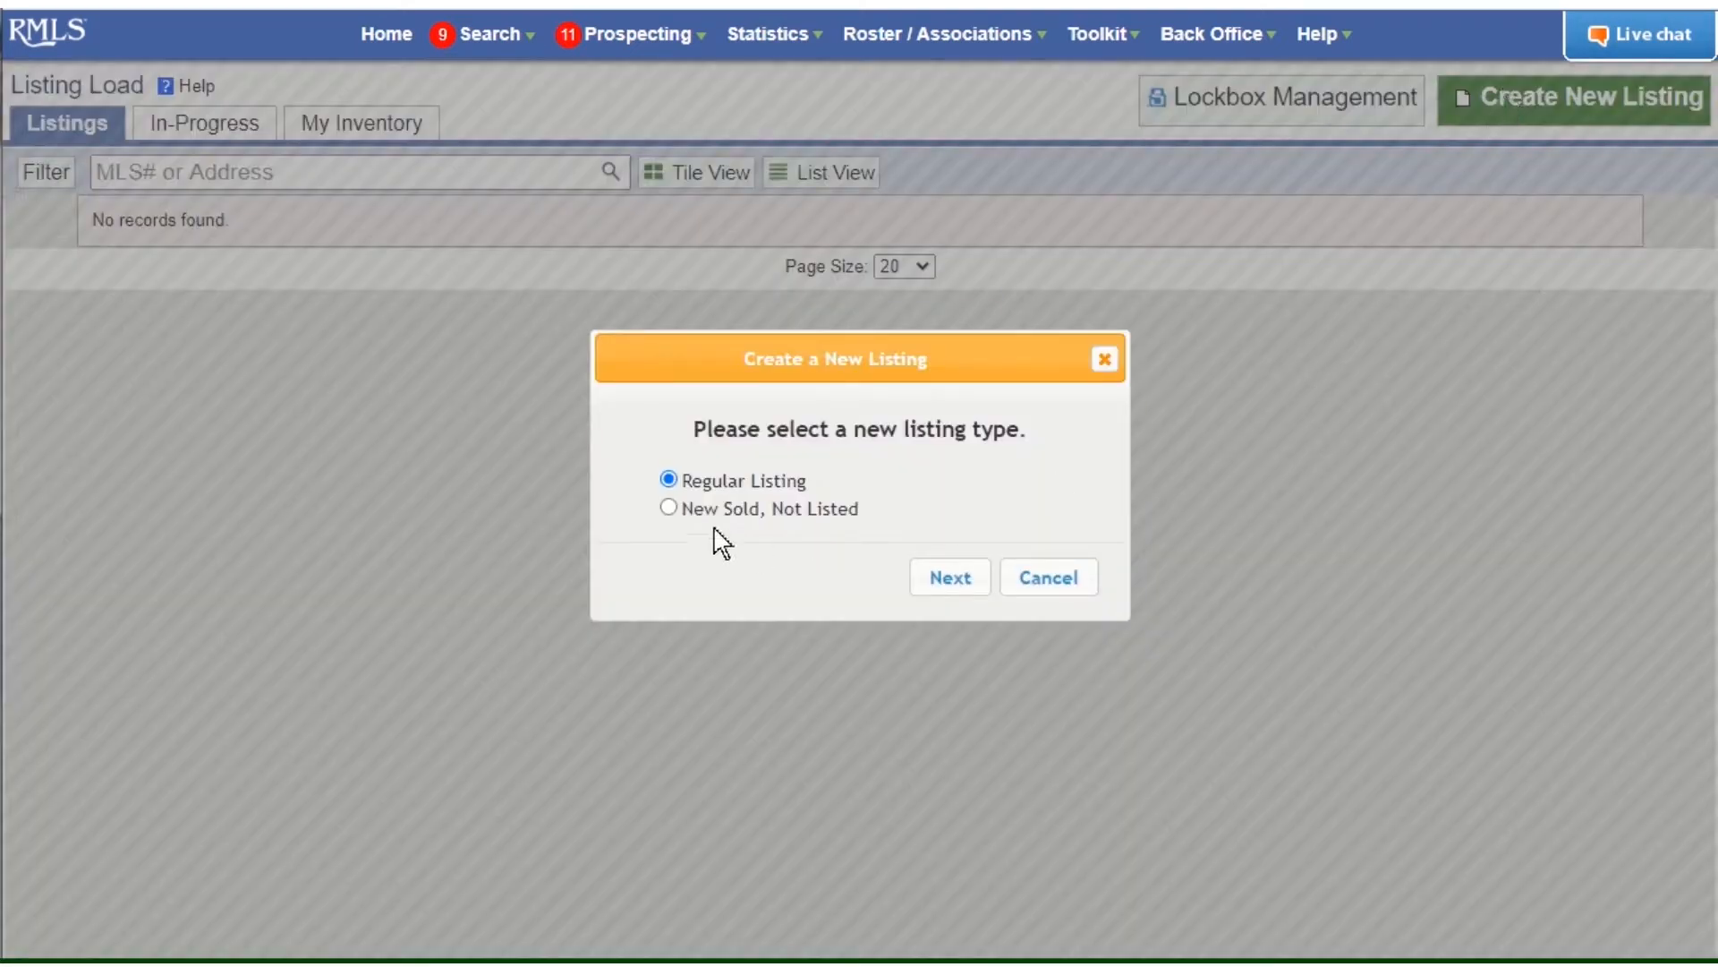
- Start a Regular Listing in the Residential category with area 142 and Multnomah county
left_click(938, 572)
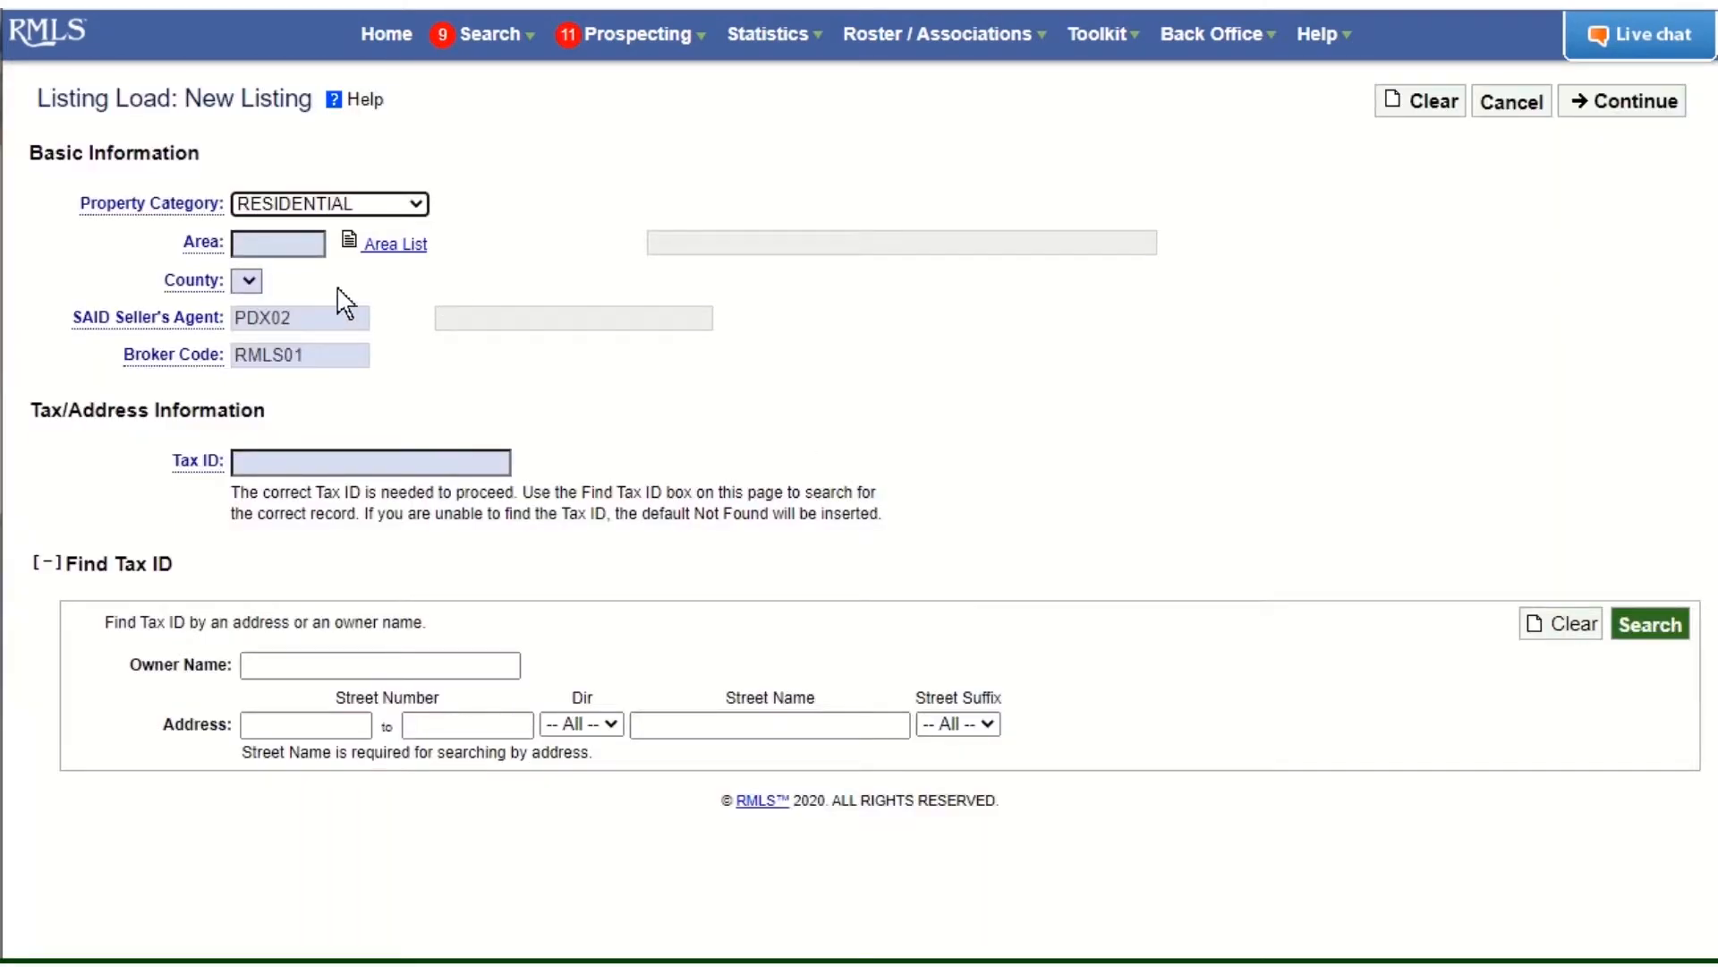
left_click(298, 244)
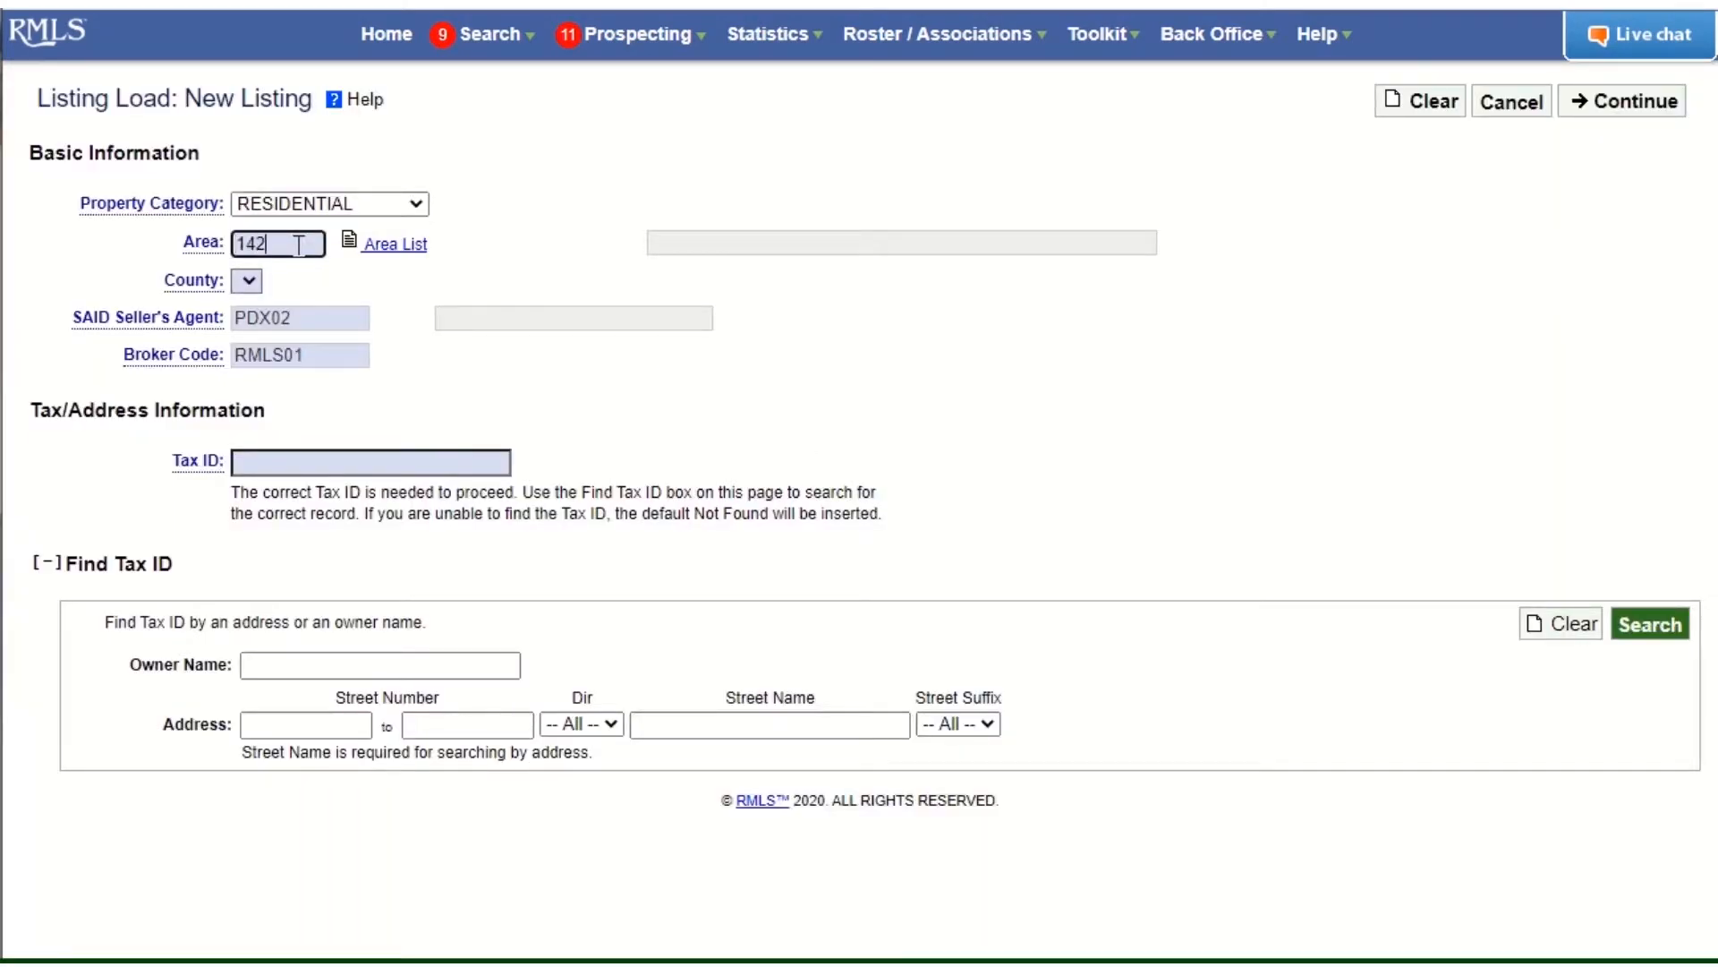
type("142")
left_click(331, 281)
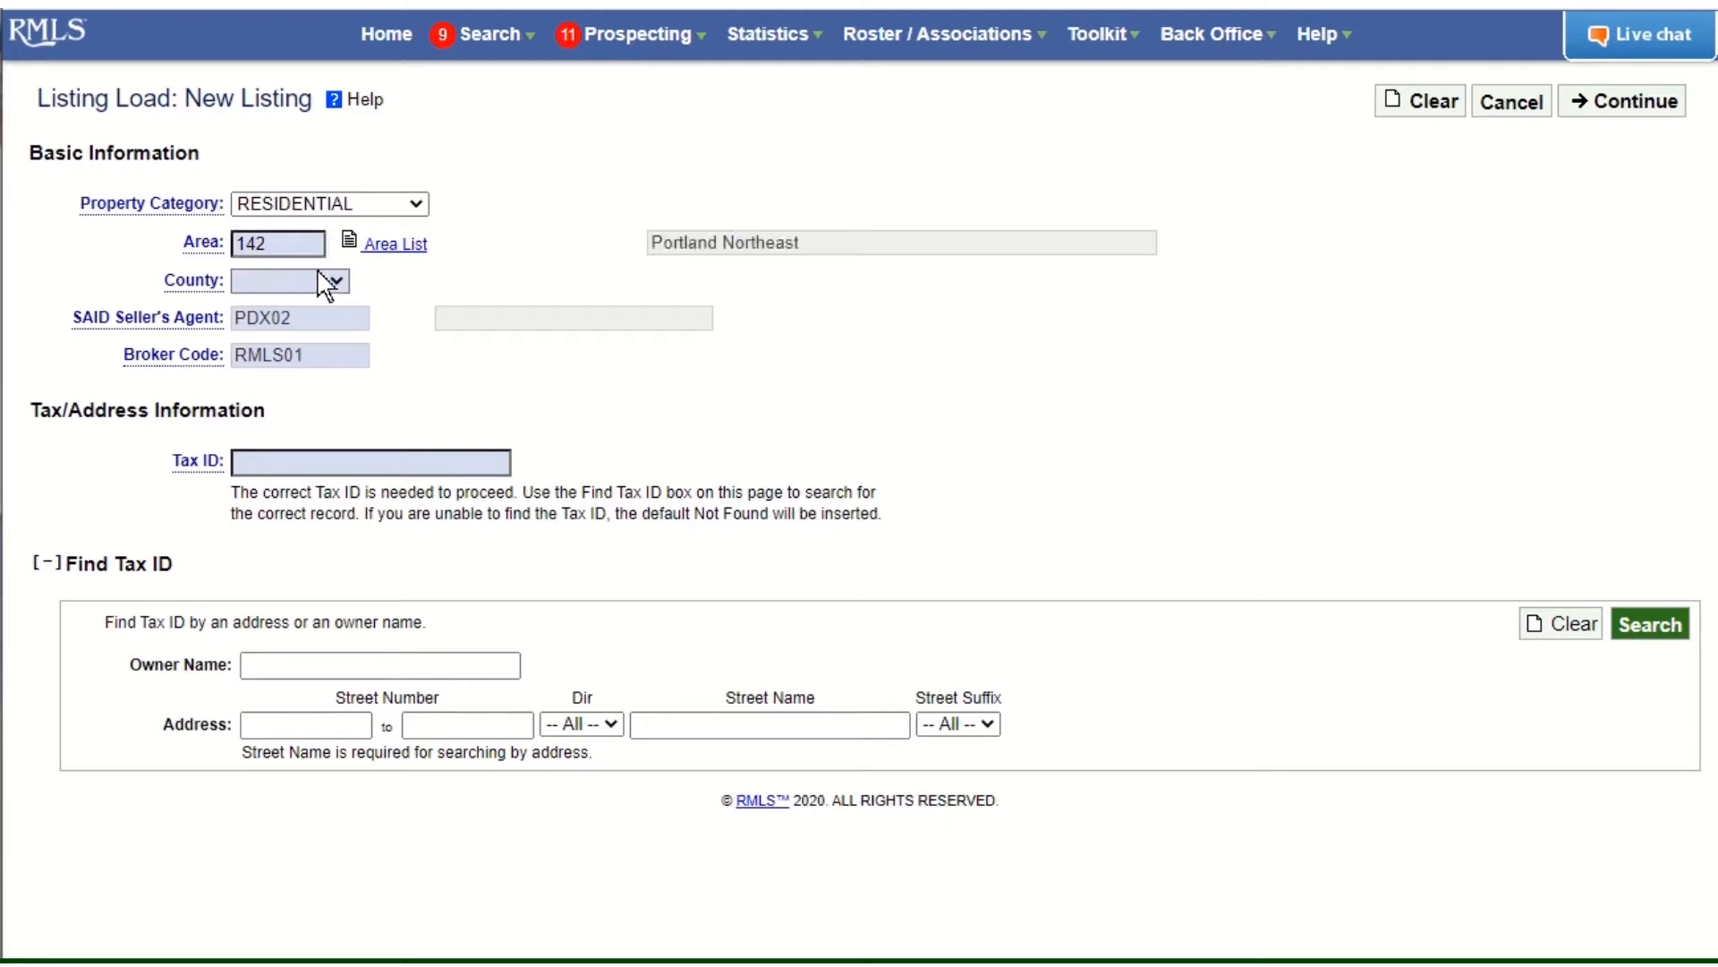
left_click(313, 352)
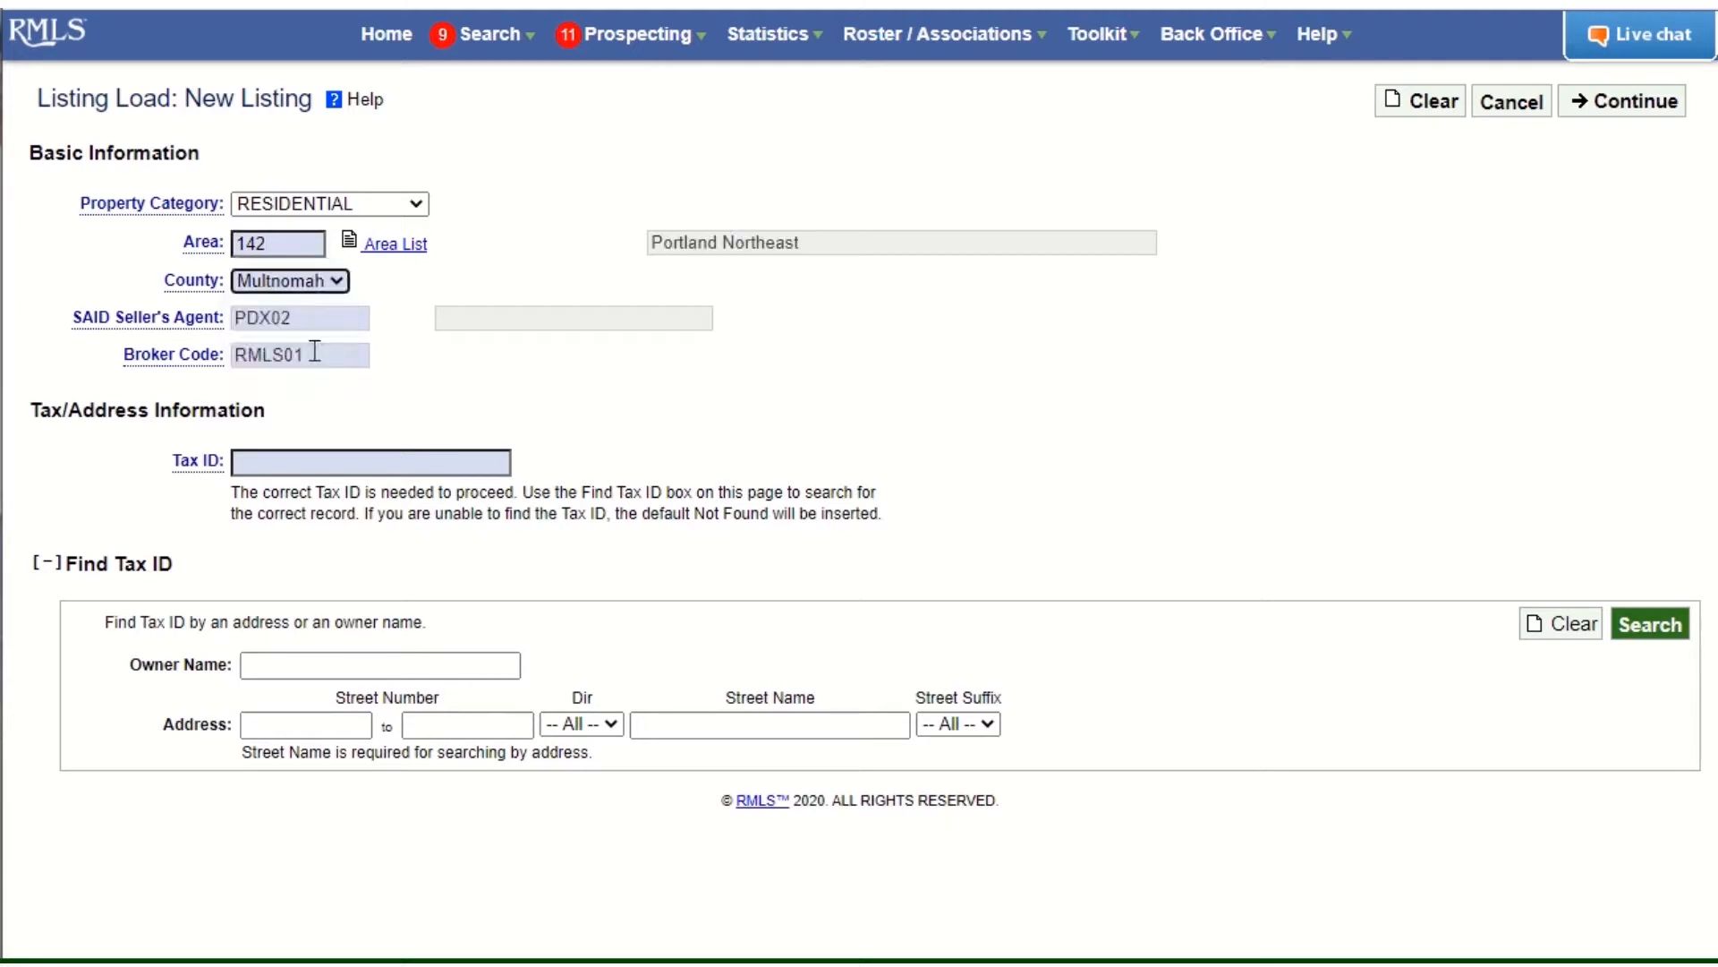
- Find the Tax ID by the property's street number and name, select the matching record, and continue to the listing form
left_click(253, 725)
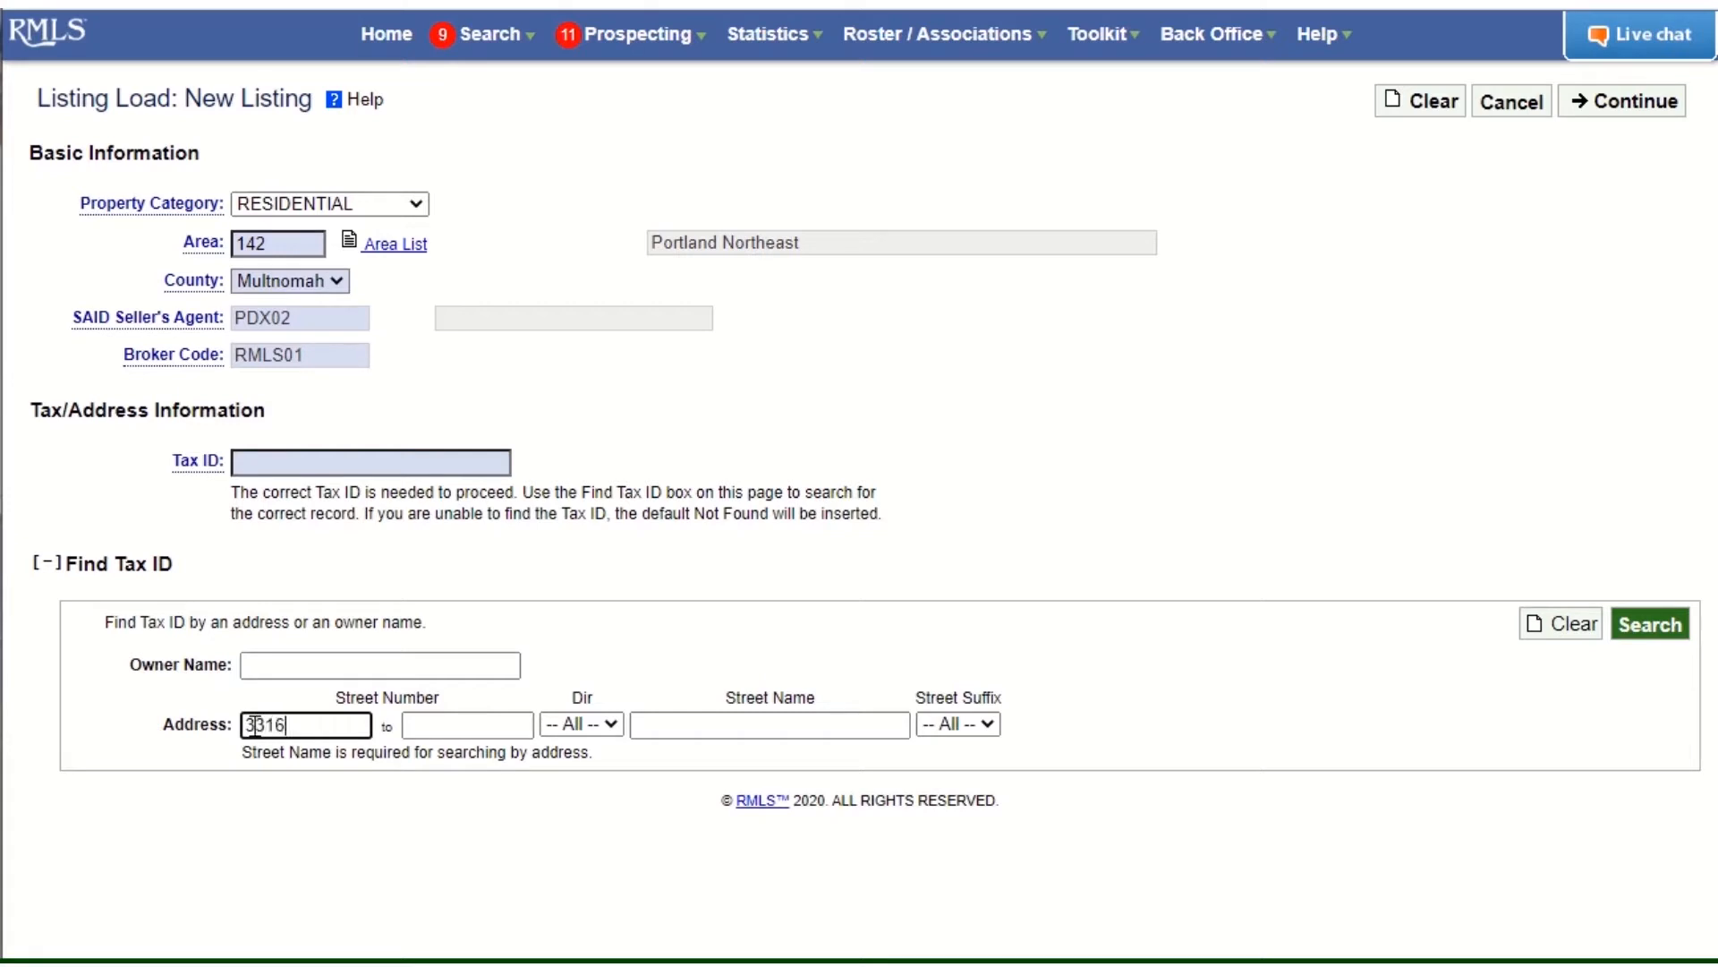
key("Tab")
type("33")
left_click(650, 727)
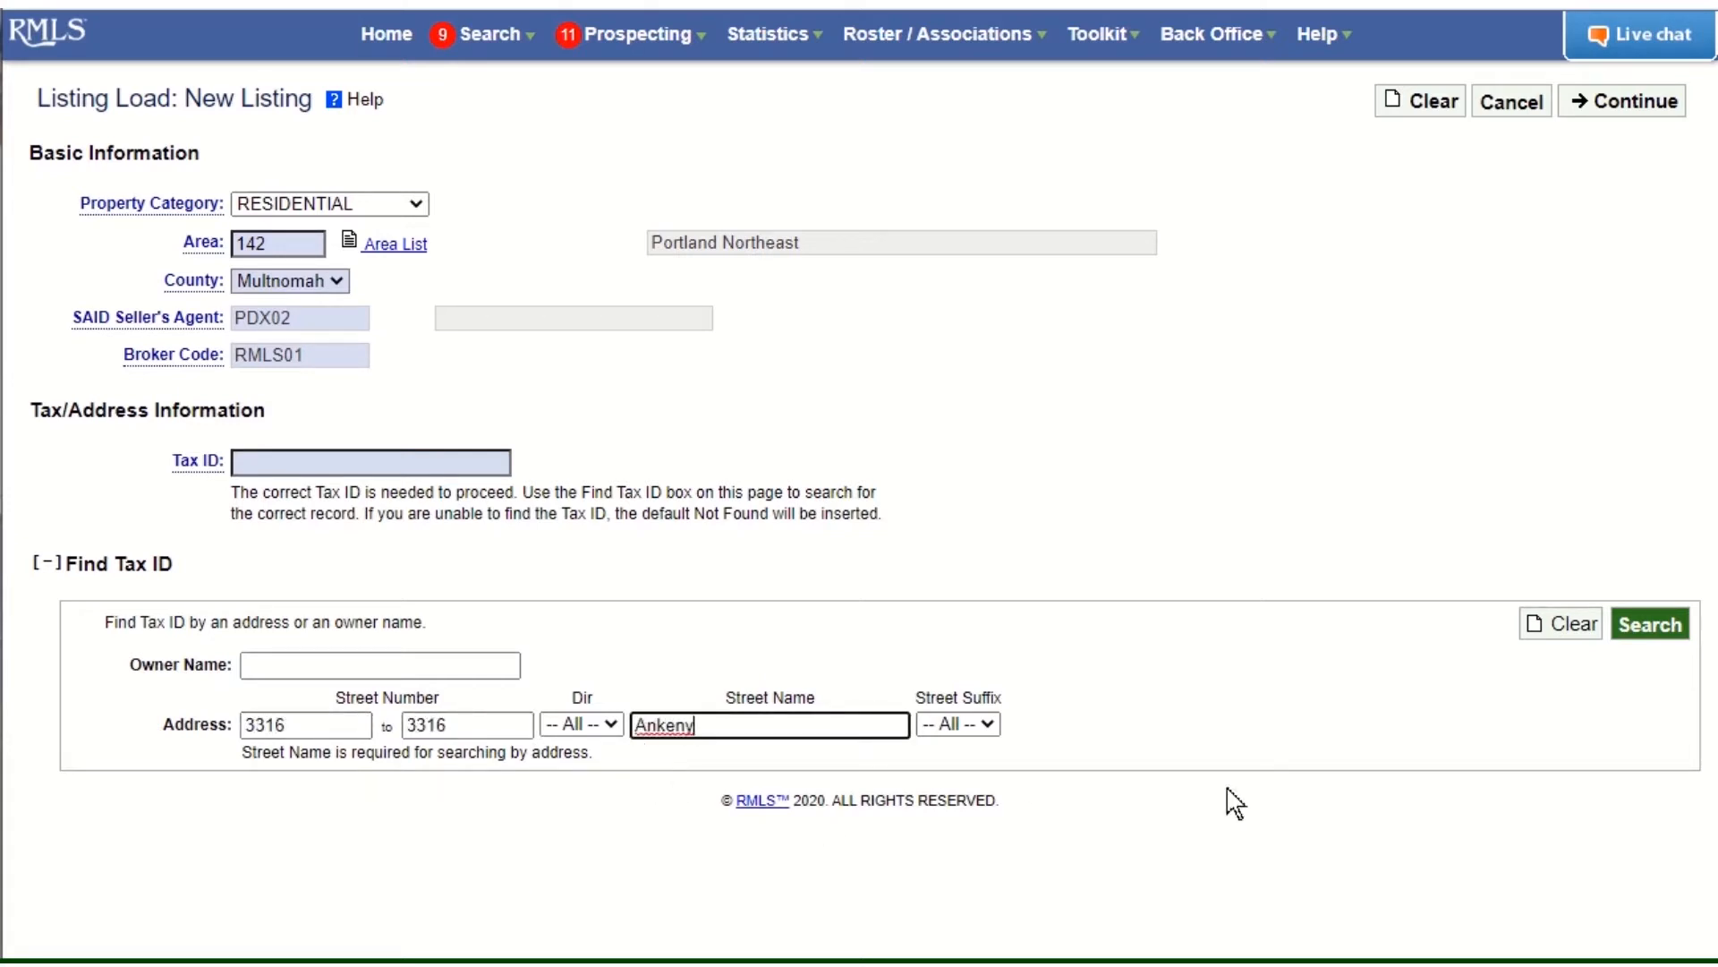
left_click(1625, 630)
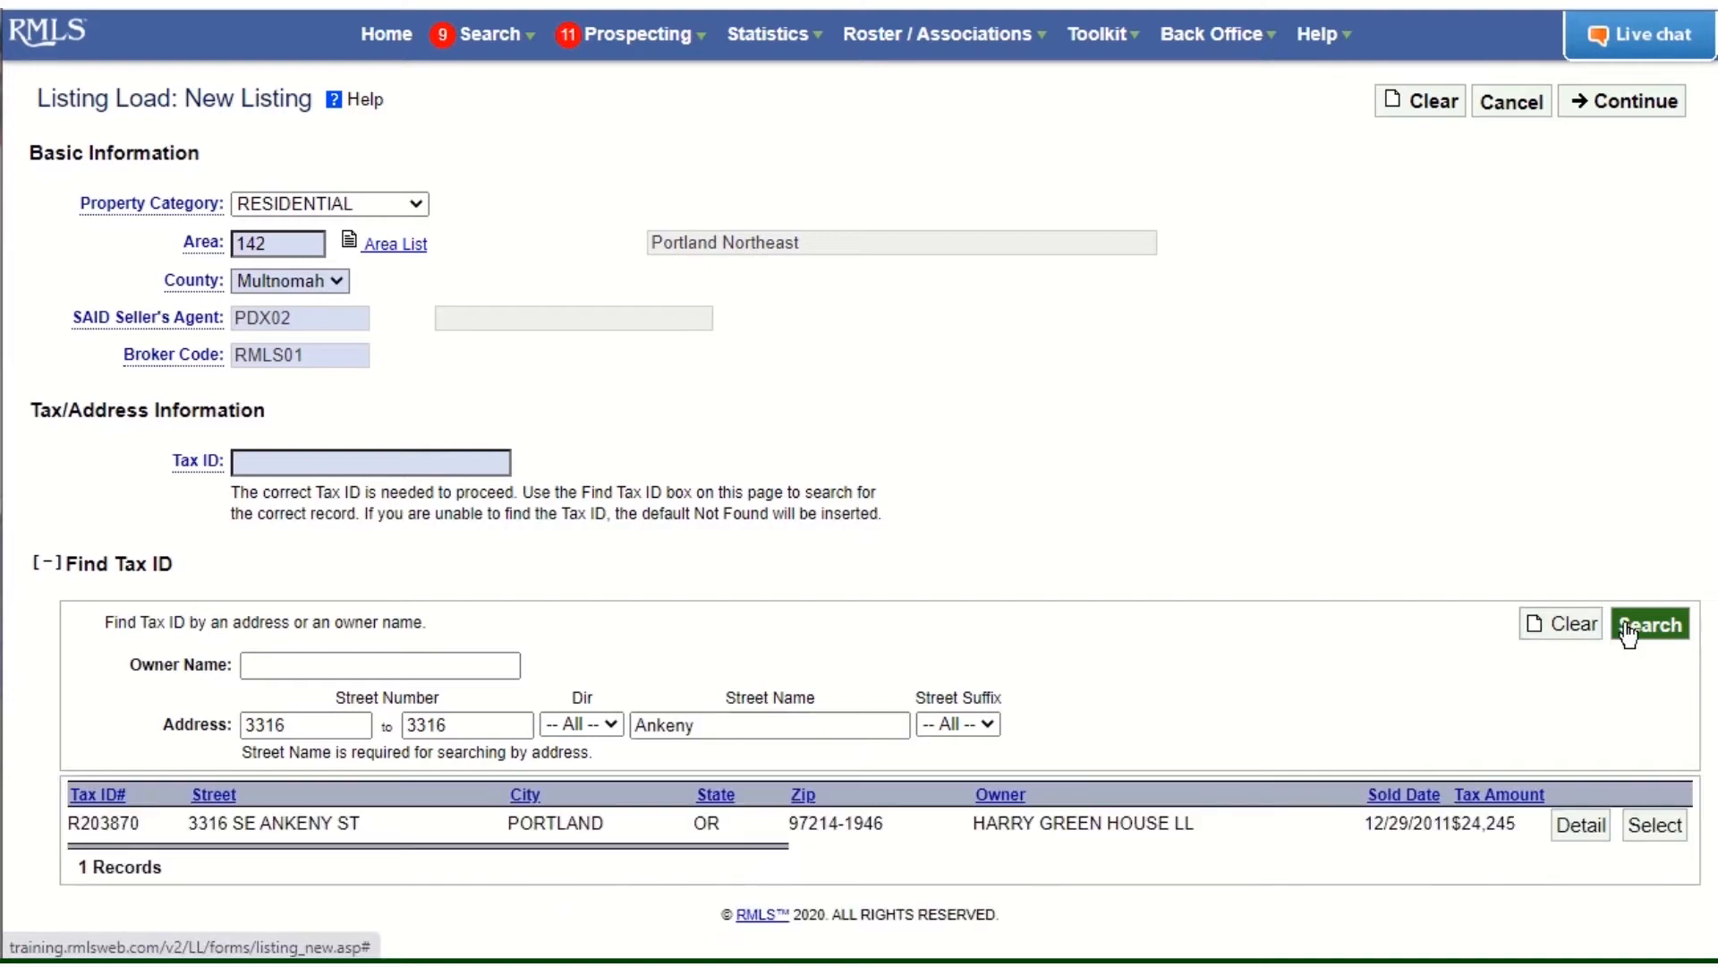
left_click(1645, 820)
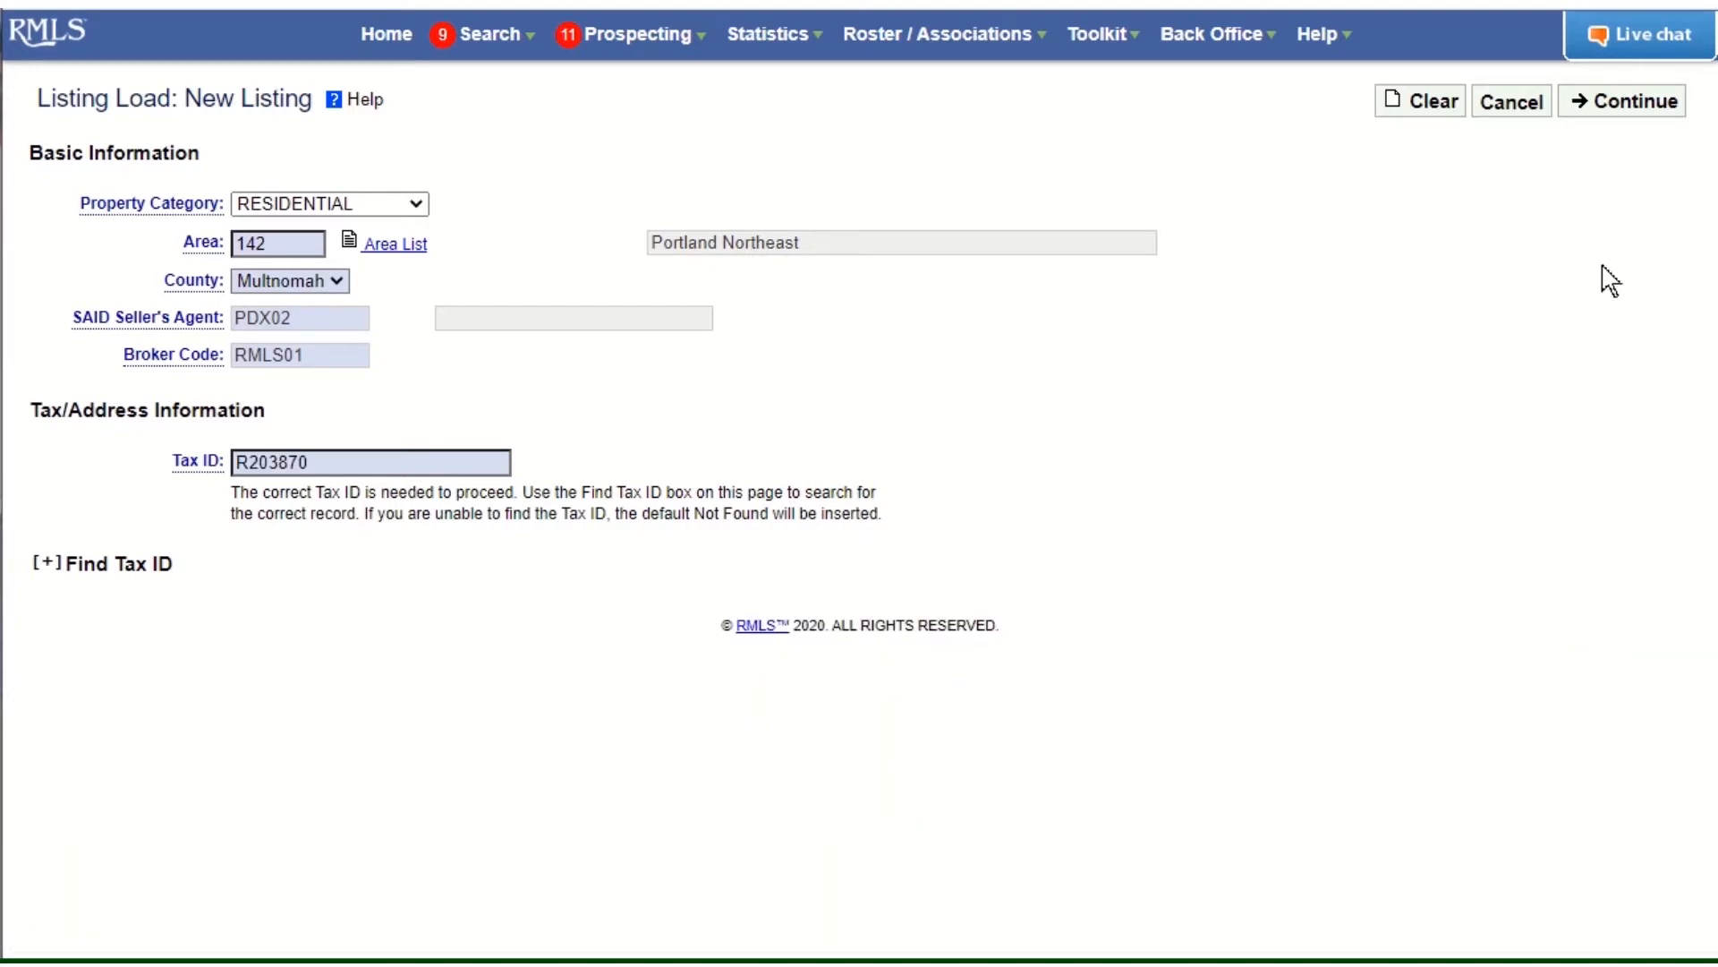
left_click(1597, 105)
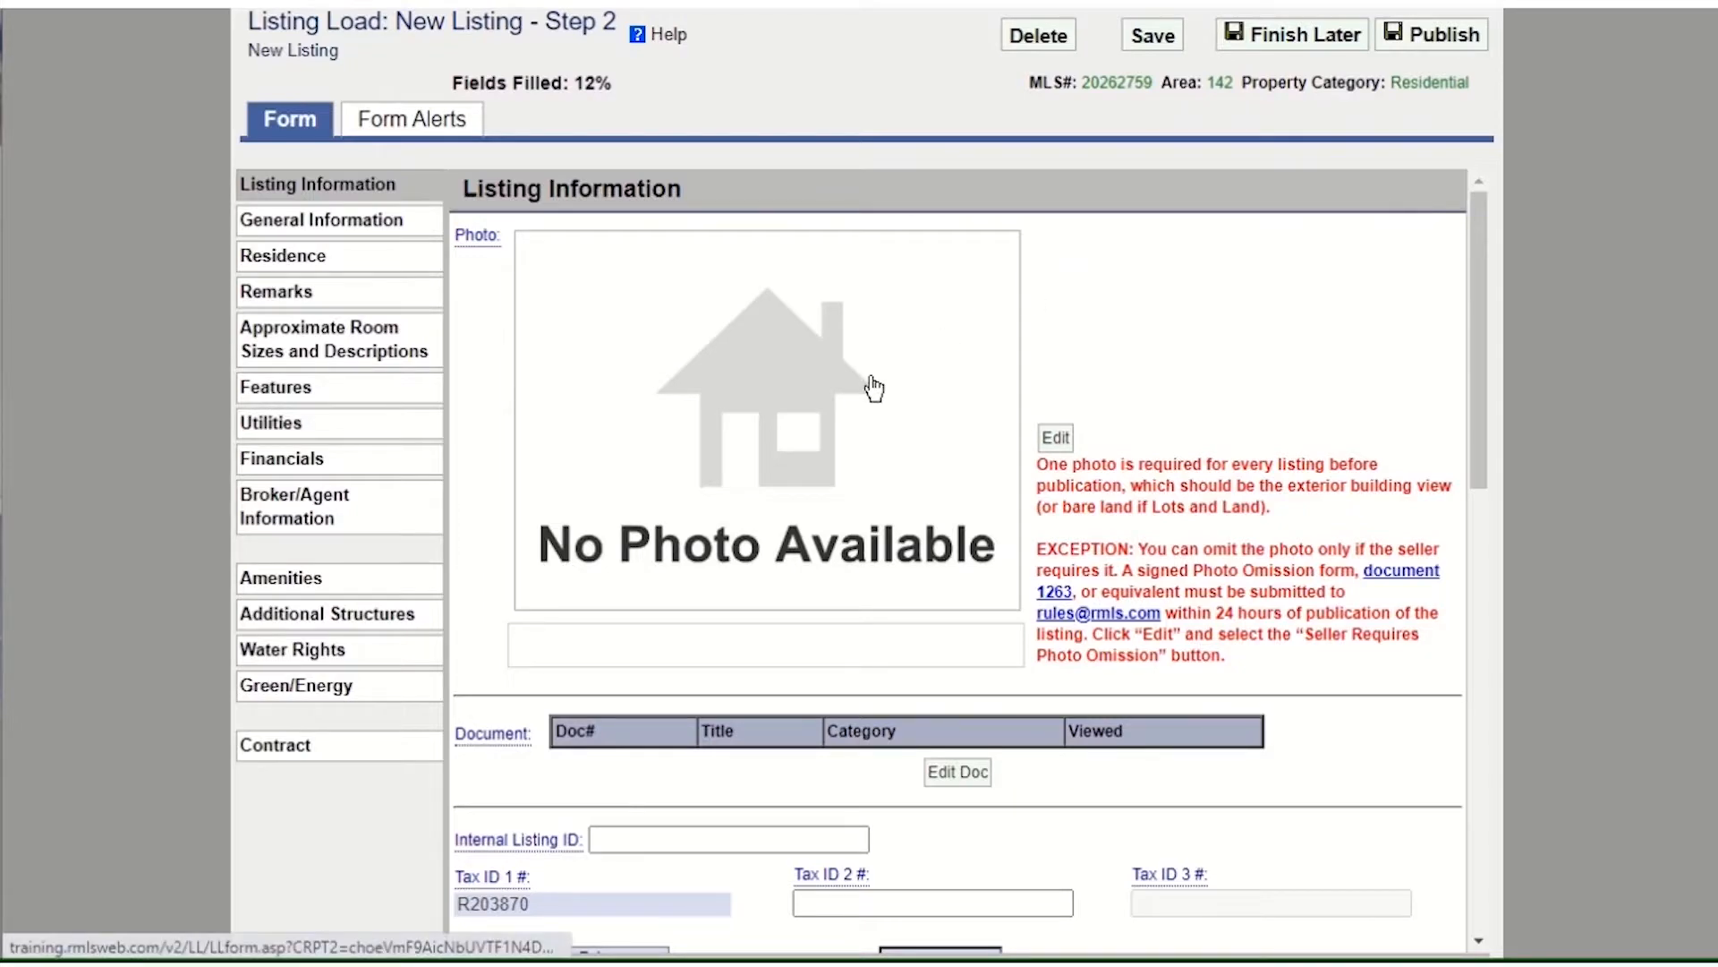
- Open the listing's map adjustment and save the pin at its suggested location
scroll(874, 388, "down", 6)
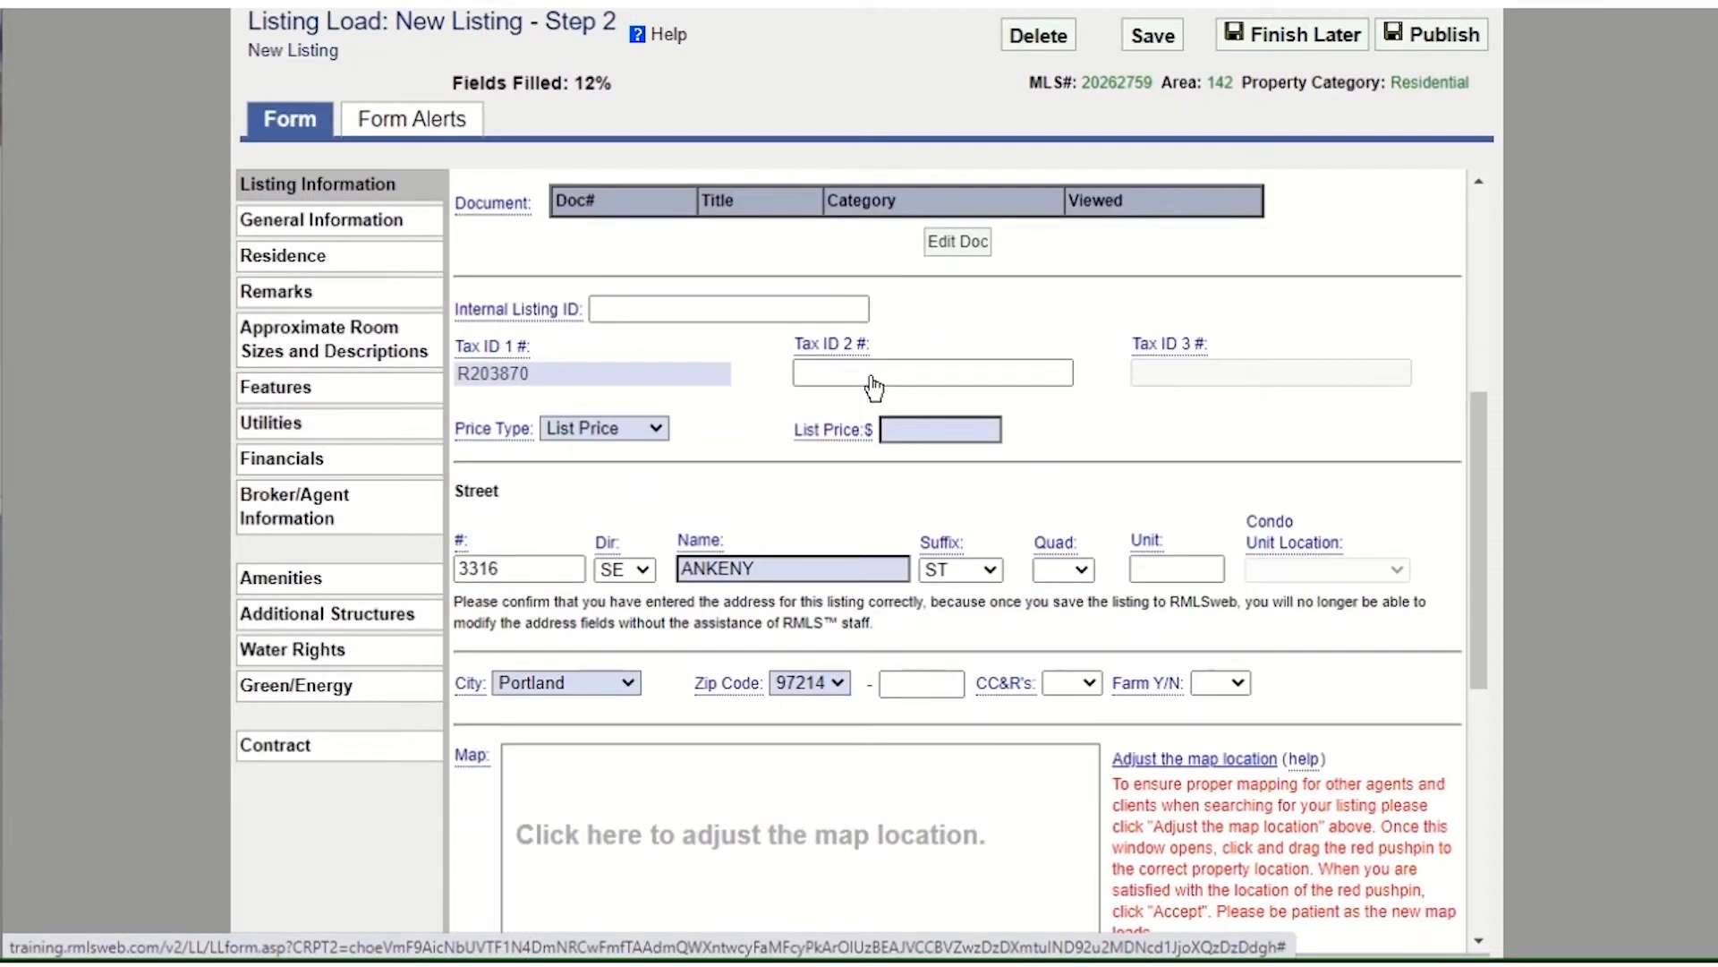
scroll(874, 389, "down", 4)
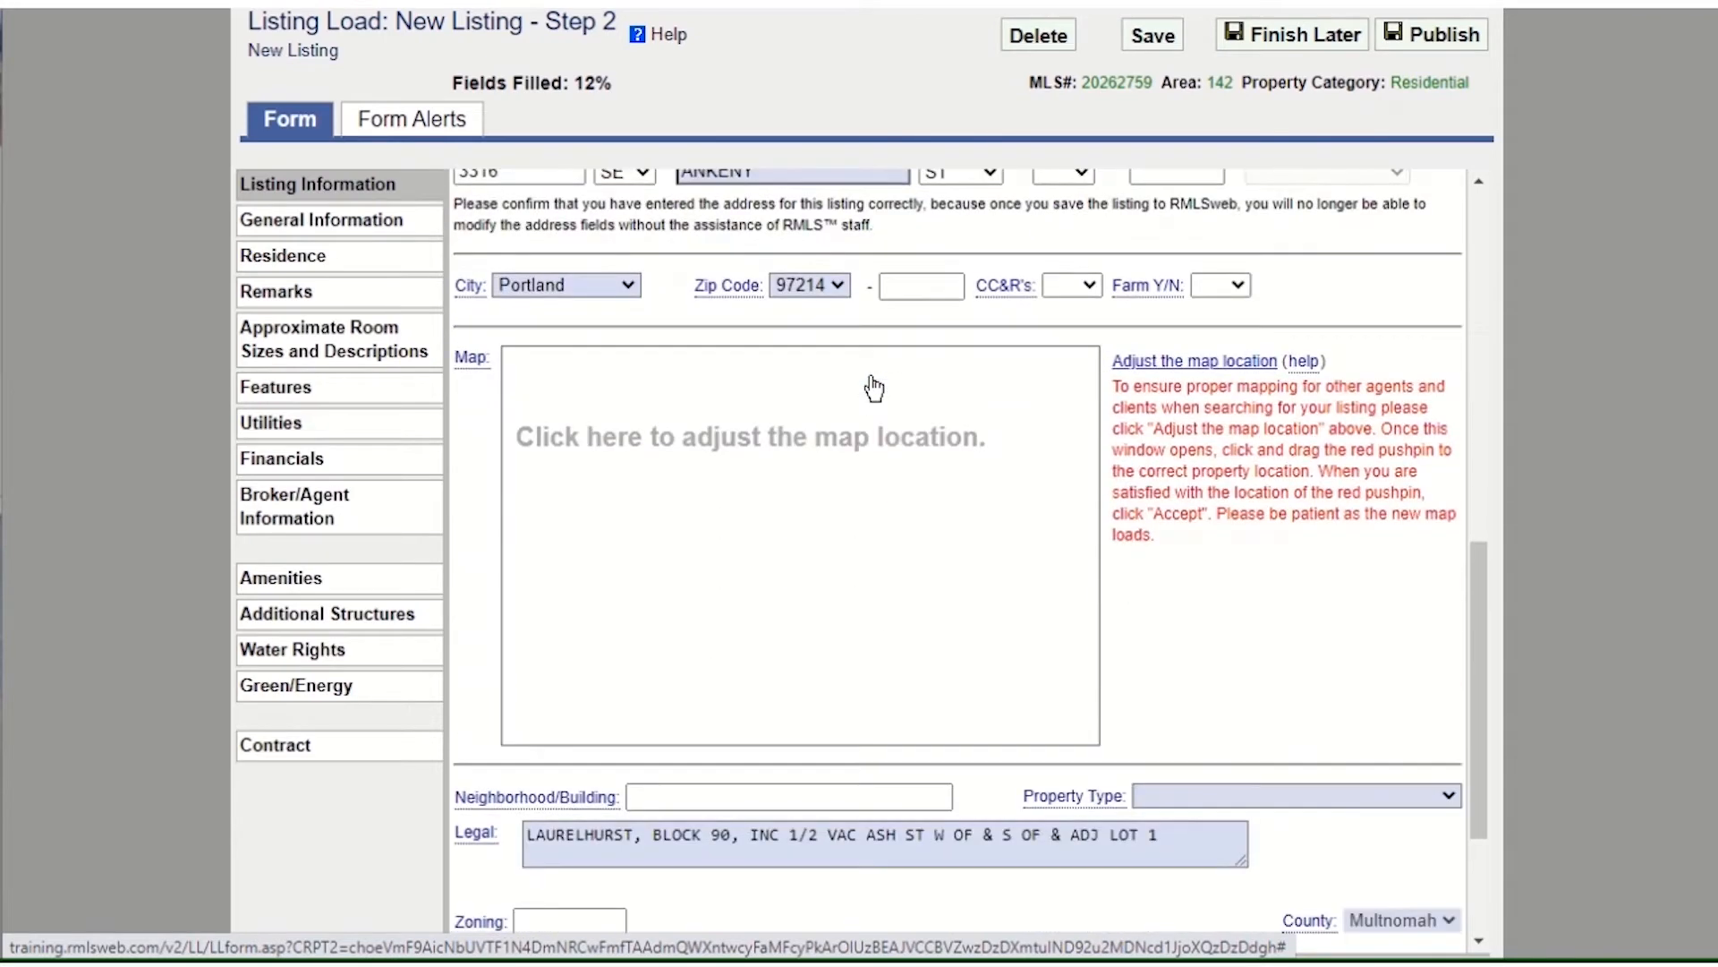
left_click(835, 450)
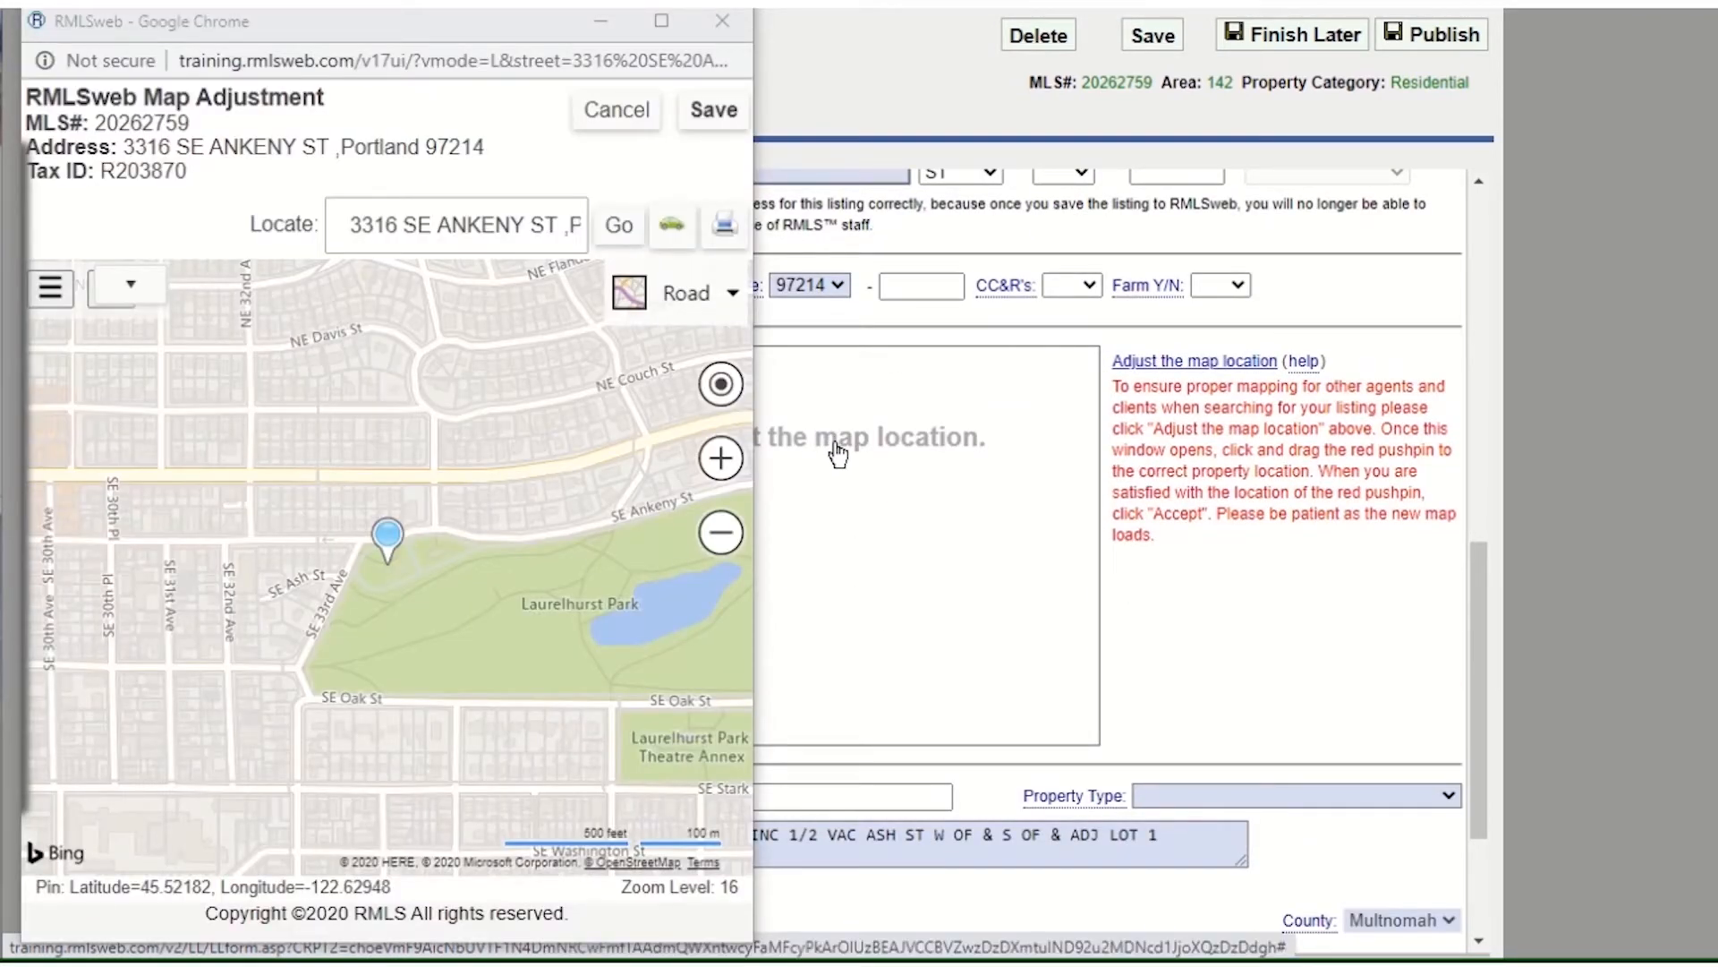
left_click(713, 111)
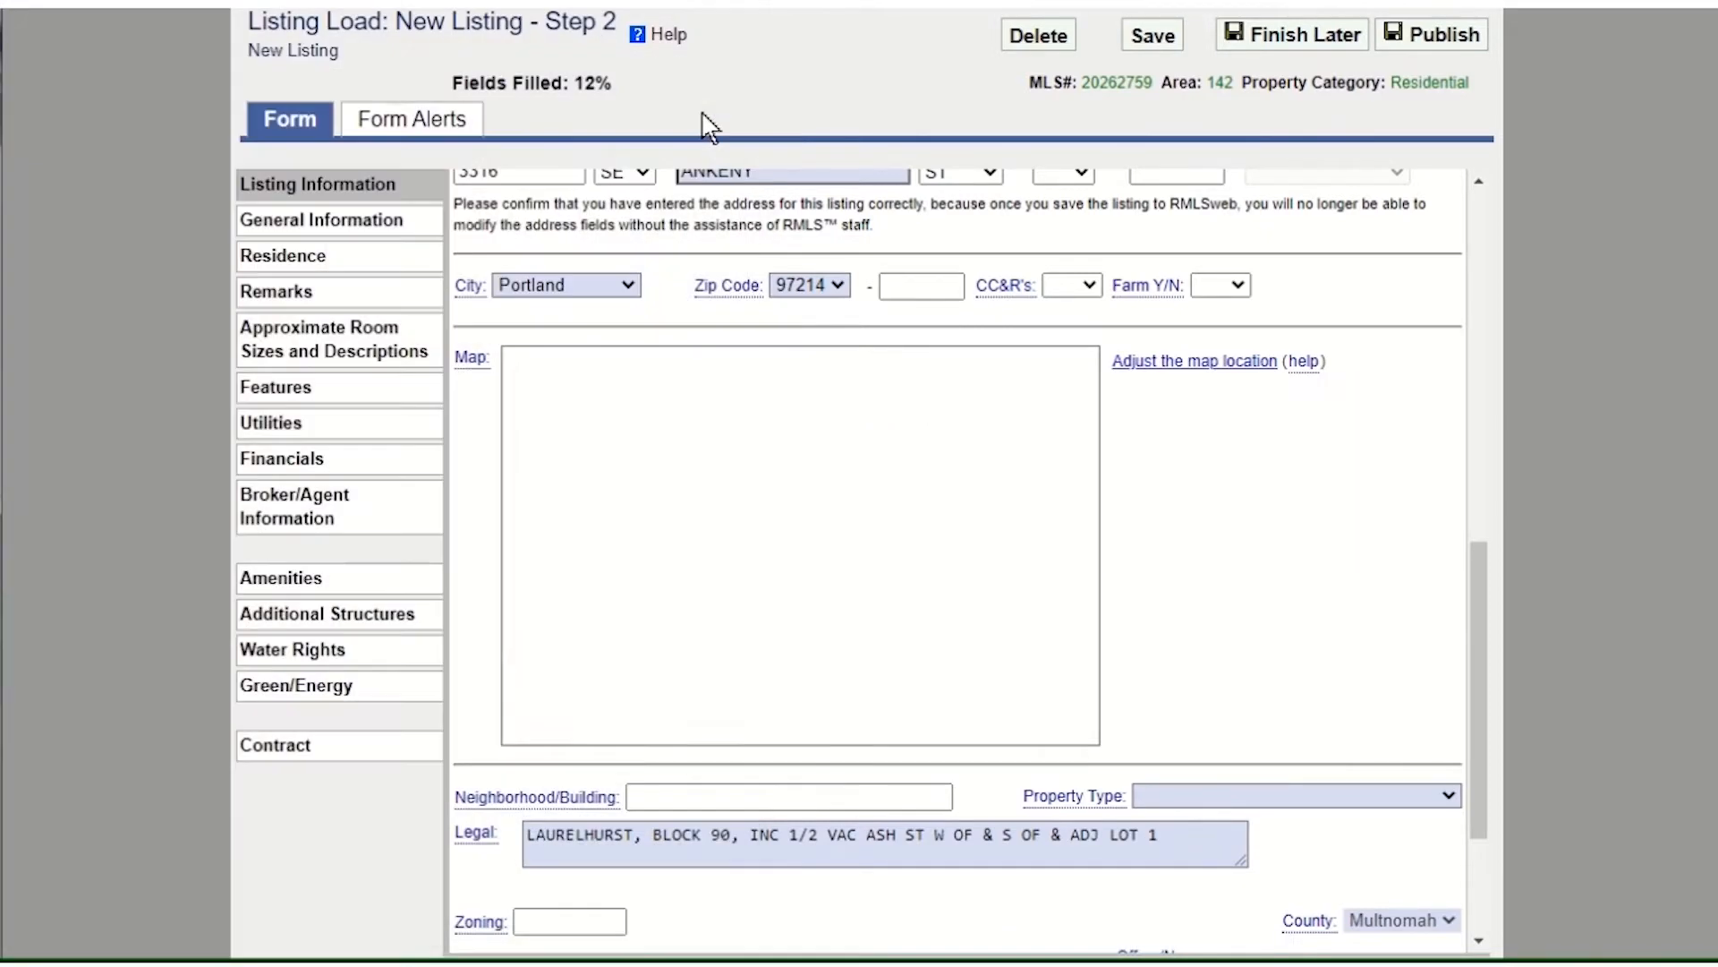
- Set Property Type to Detached, List Type to Exclusive Right to Sell, Limited Representation to No, and Offers/Nego Instructions to Call Seller's Agent
left_click(1298, 802)
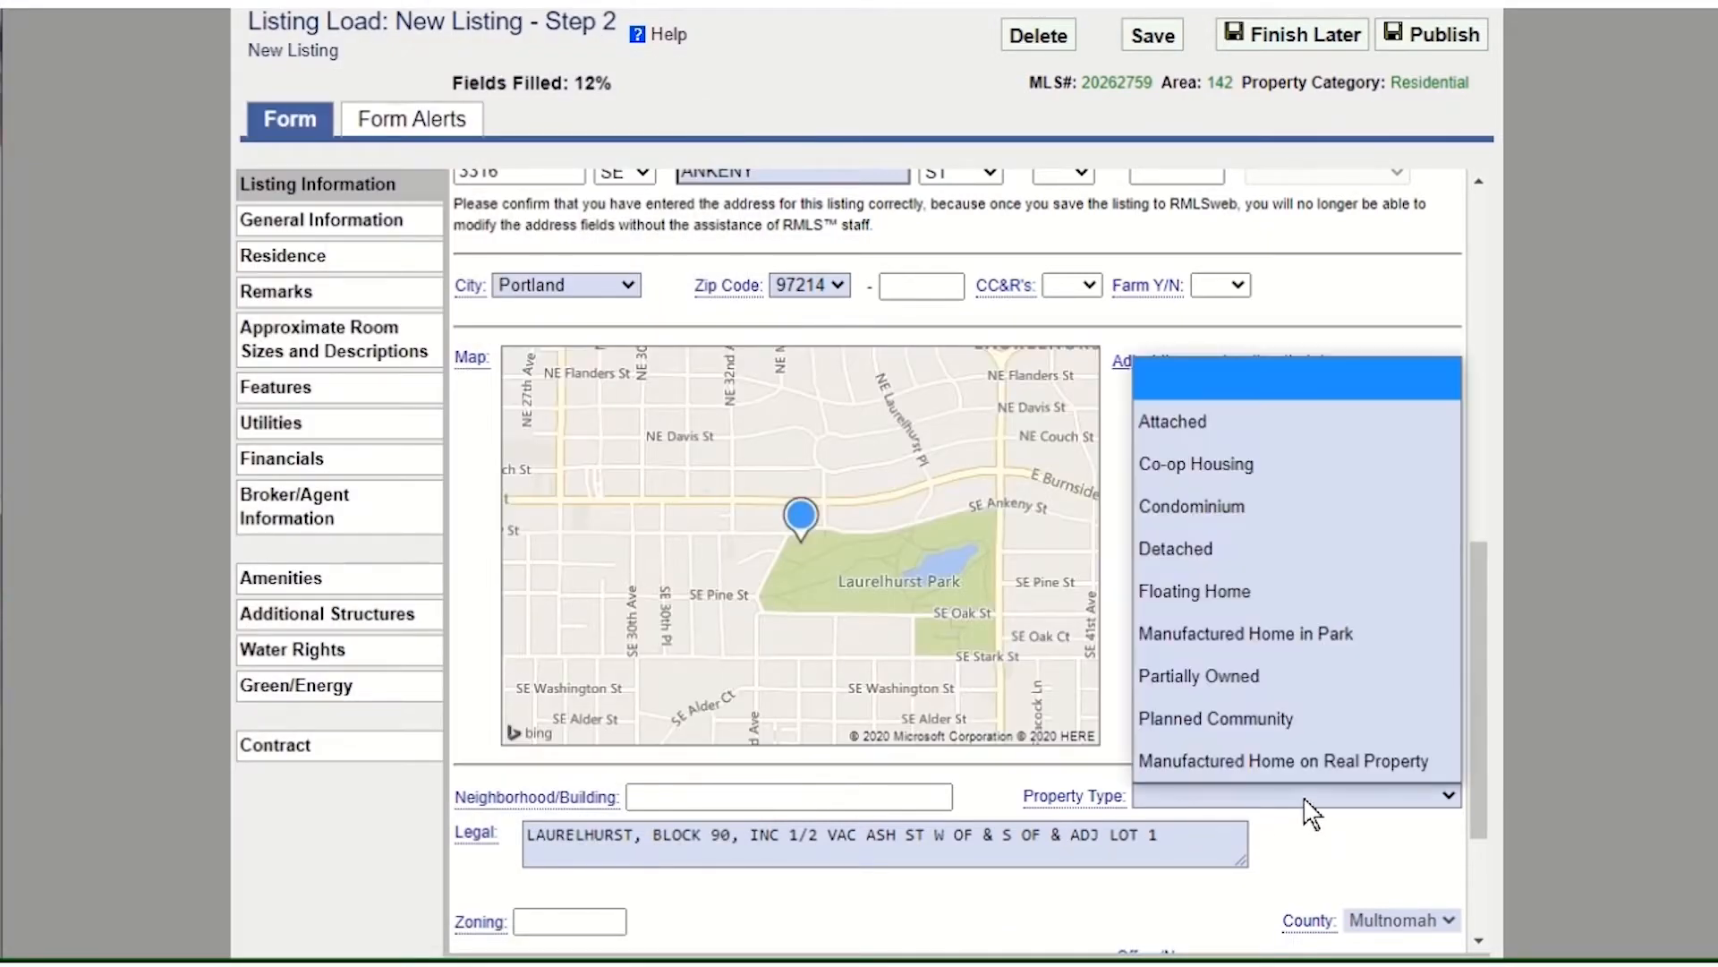
left_click(1242, 549)
scroll(1240, 553, "down", 3)
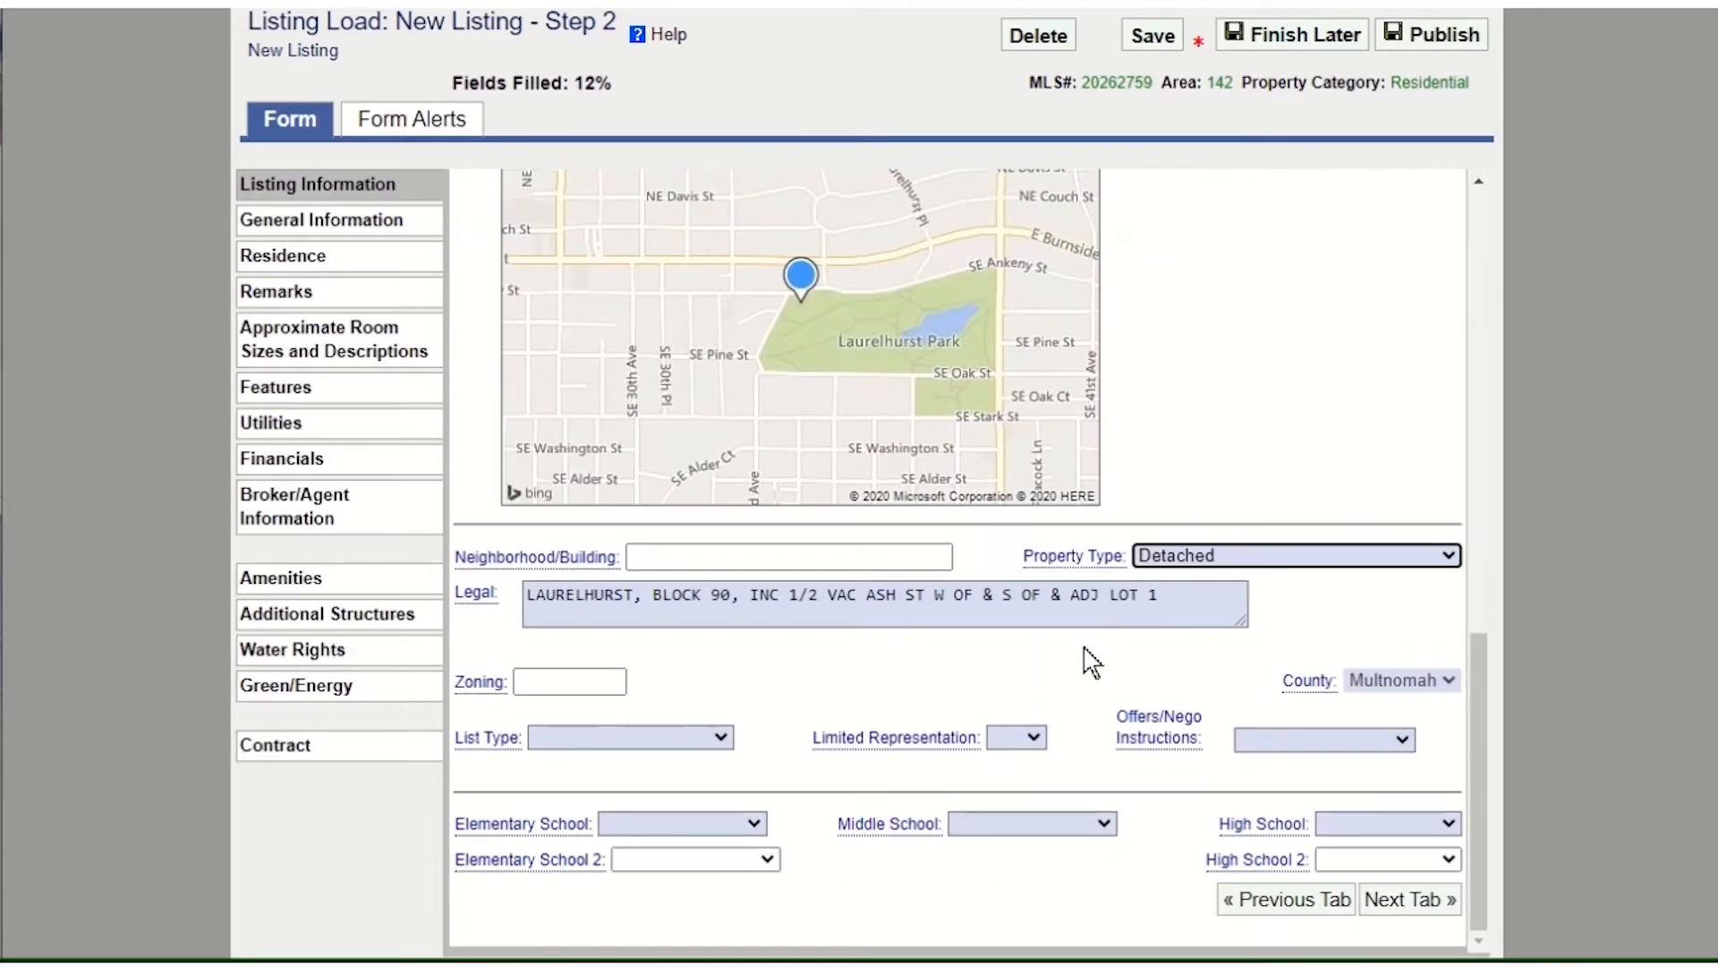
left_click(723, 740)
left_click(700, 812)
left_click(1034, 743)
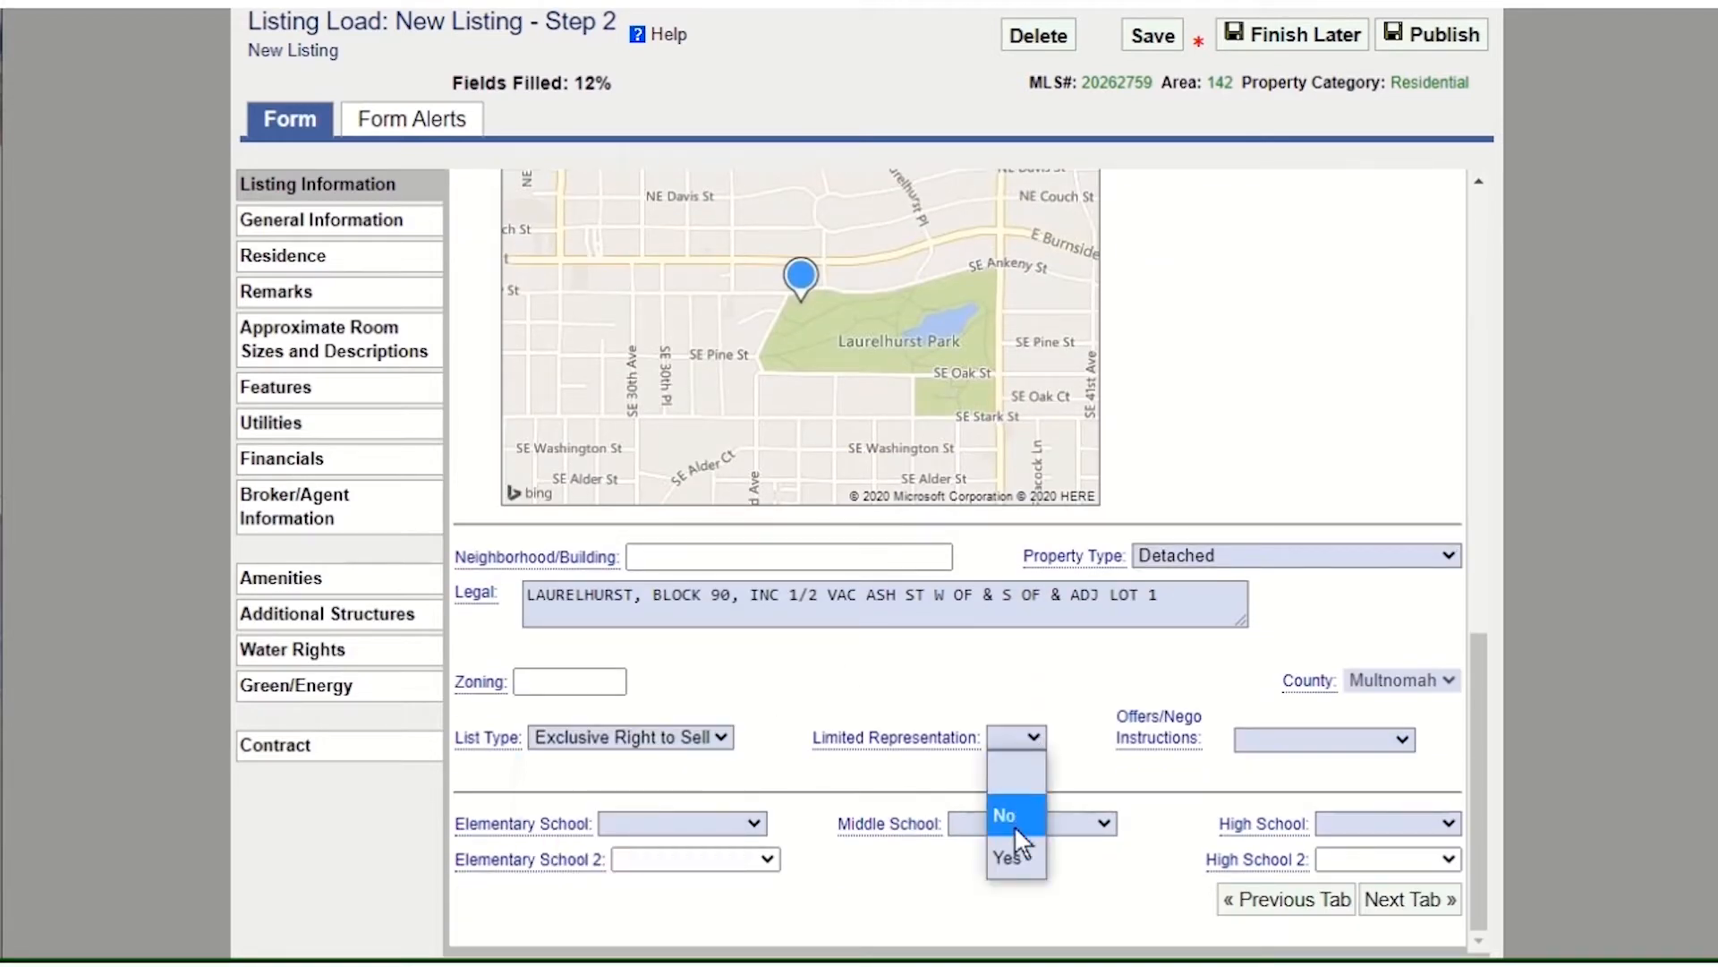
left_click(1013, 816)
left_click(1396, 743)
left_click(1338, 813)
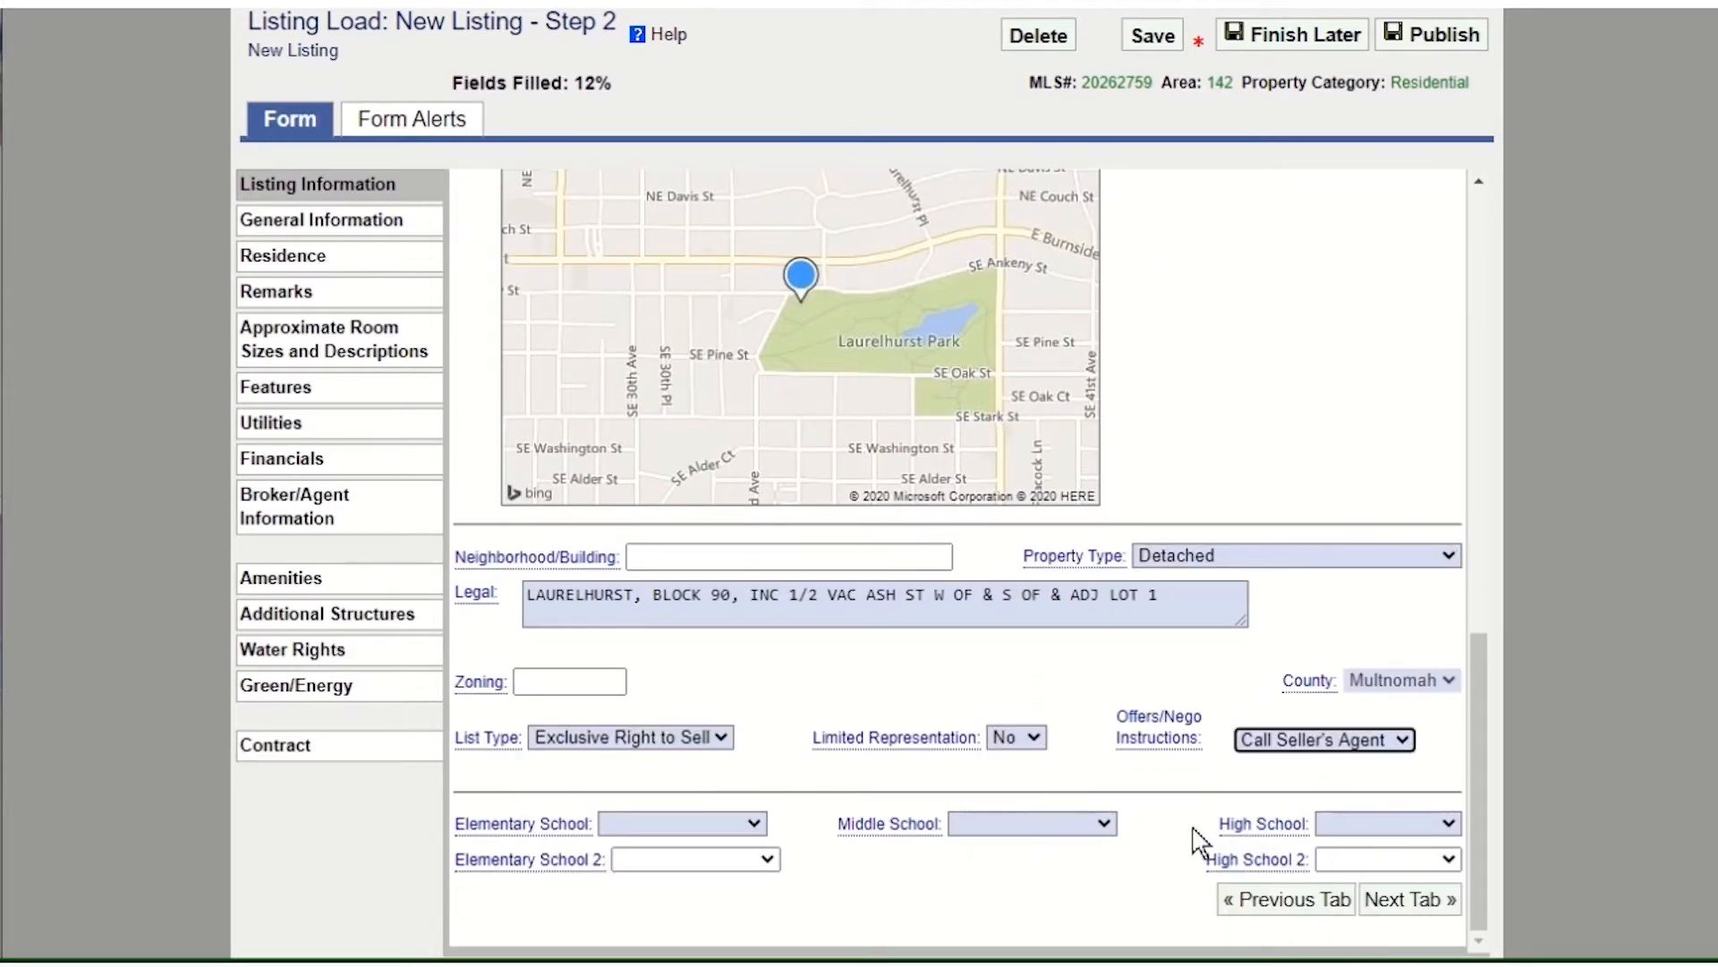
- Set the Seller Disclosure in the General Information section to Disclosure
left_click(254, 226)
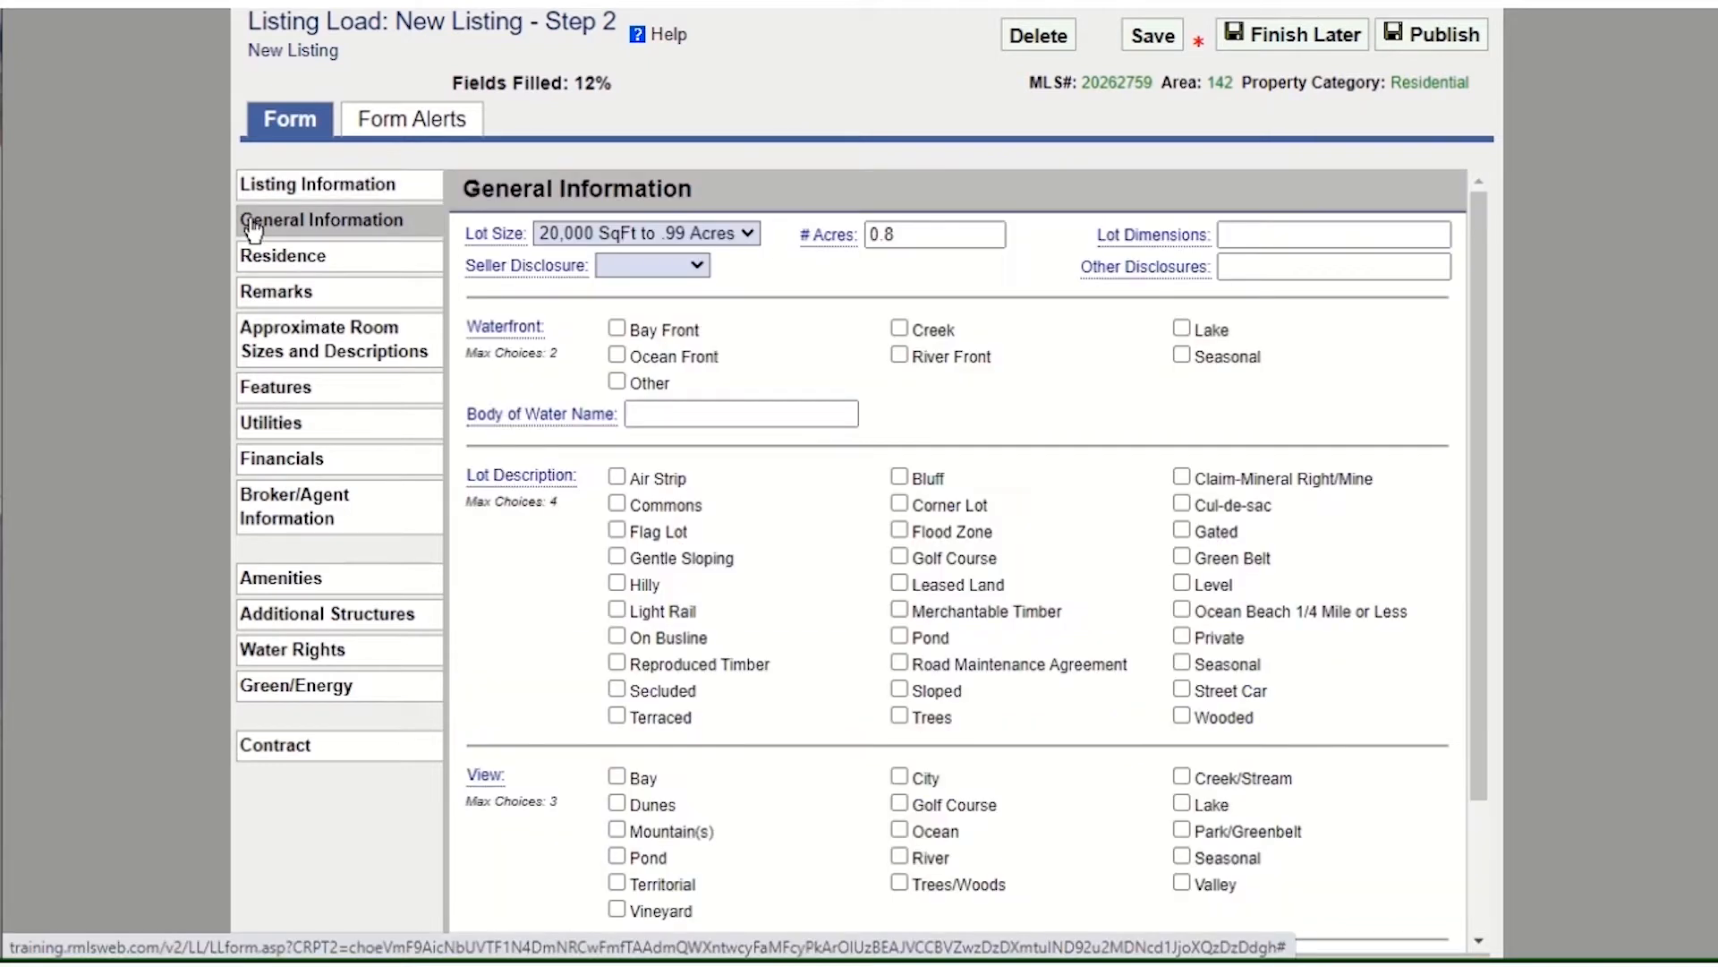
left_click(698, 266)
left_click(683, 333)
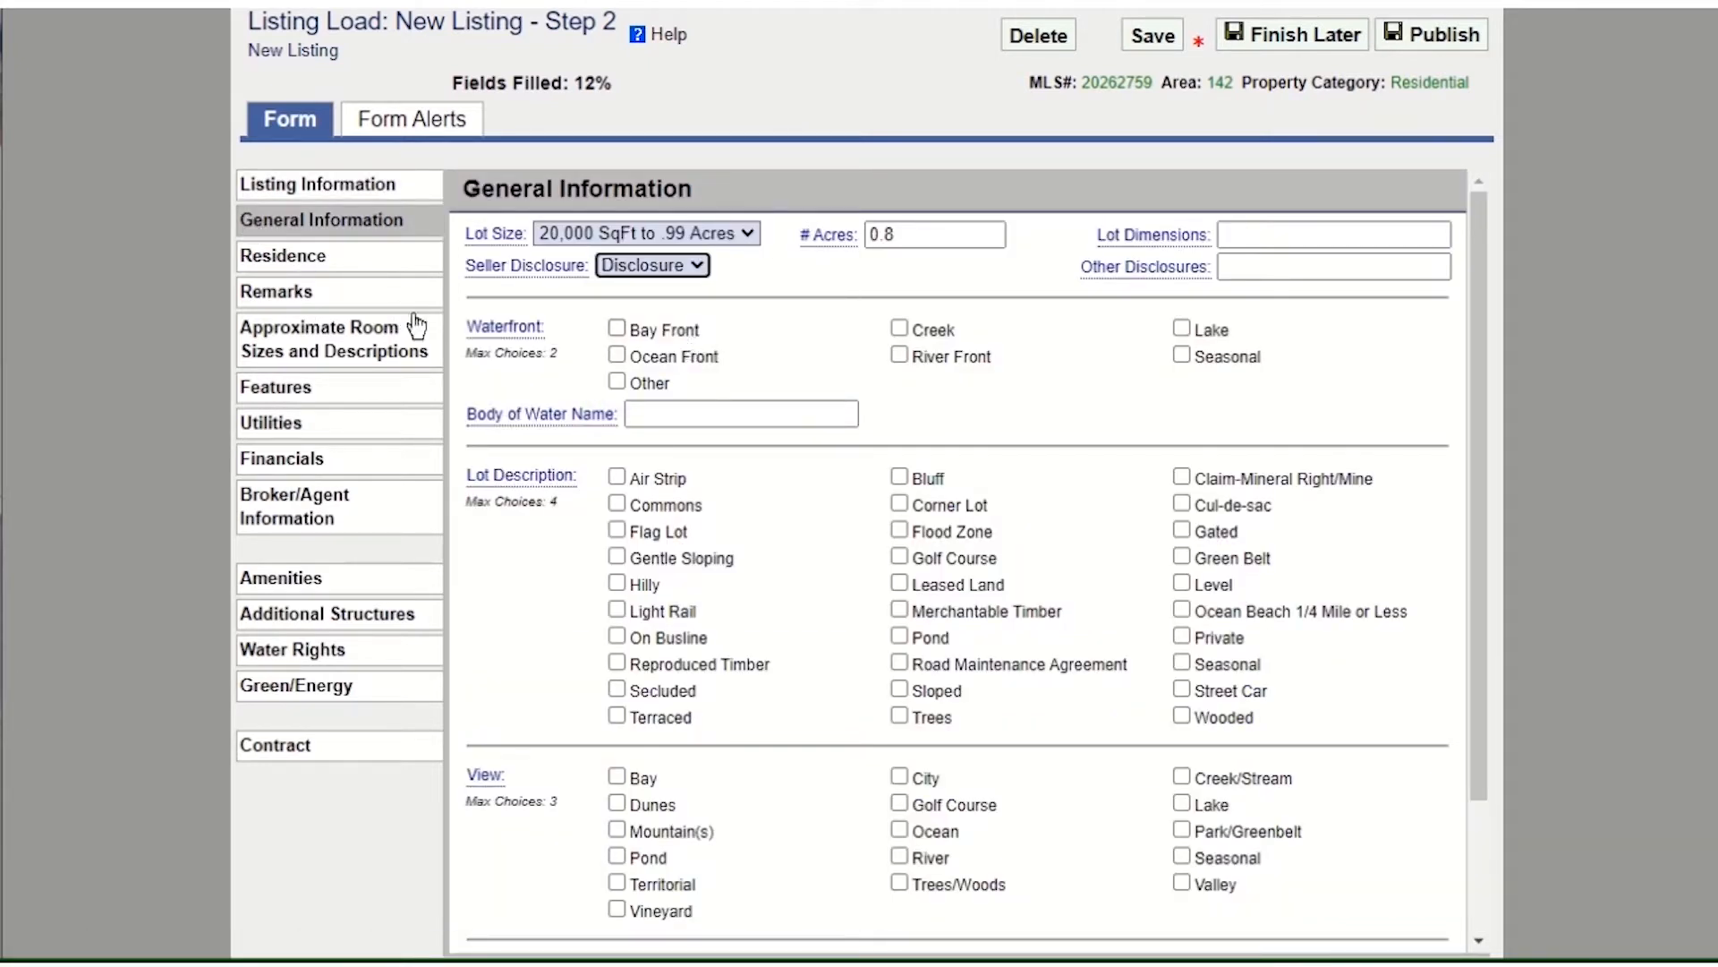
- In the Residence section, enter 3950 upper, 4200 main and 0 lower square feet, source Owner, and set Property Condition to Register of Historic Homes
left_click(268, 258)
left_click(553, 318)
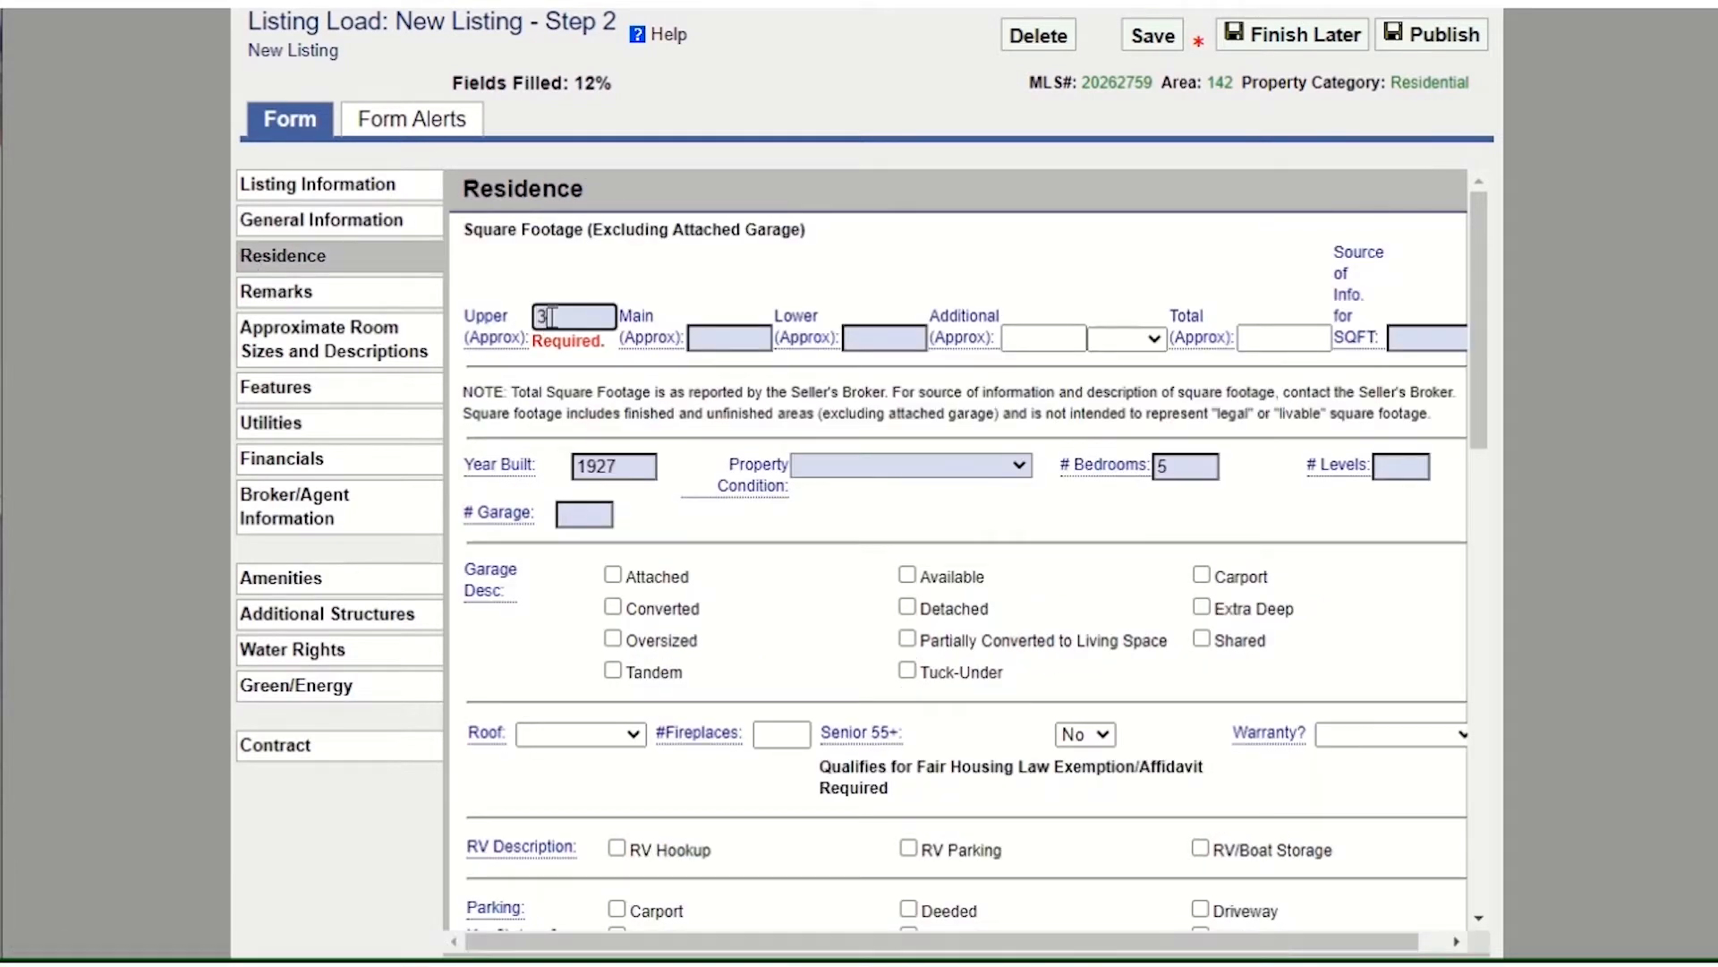
left_click(719, 339)
type("4200")
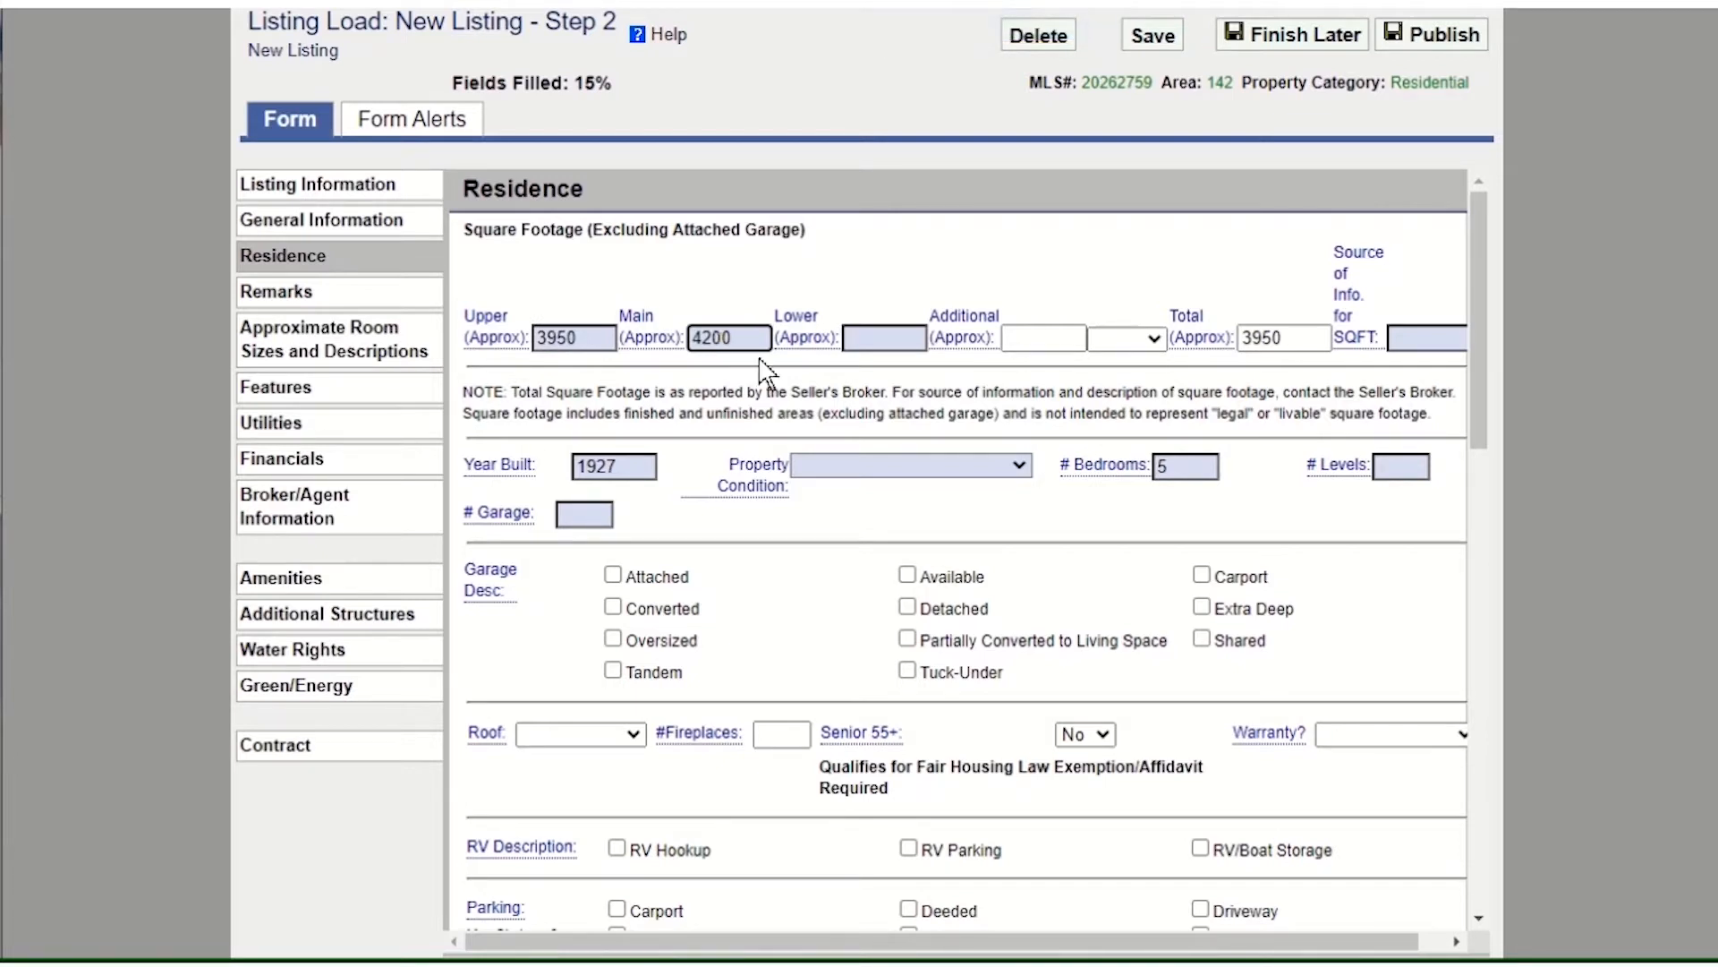
left_click(861, 331)
type("0")
left_click(1432, 338)
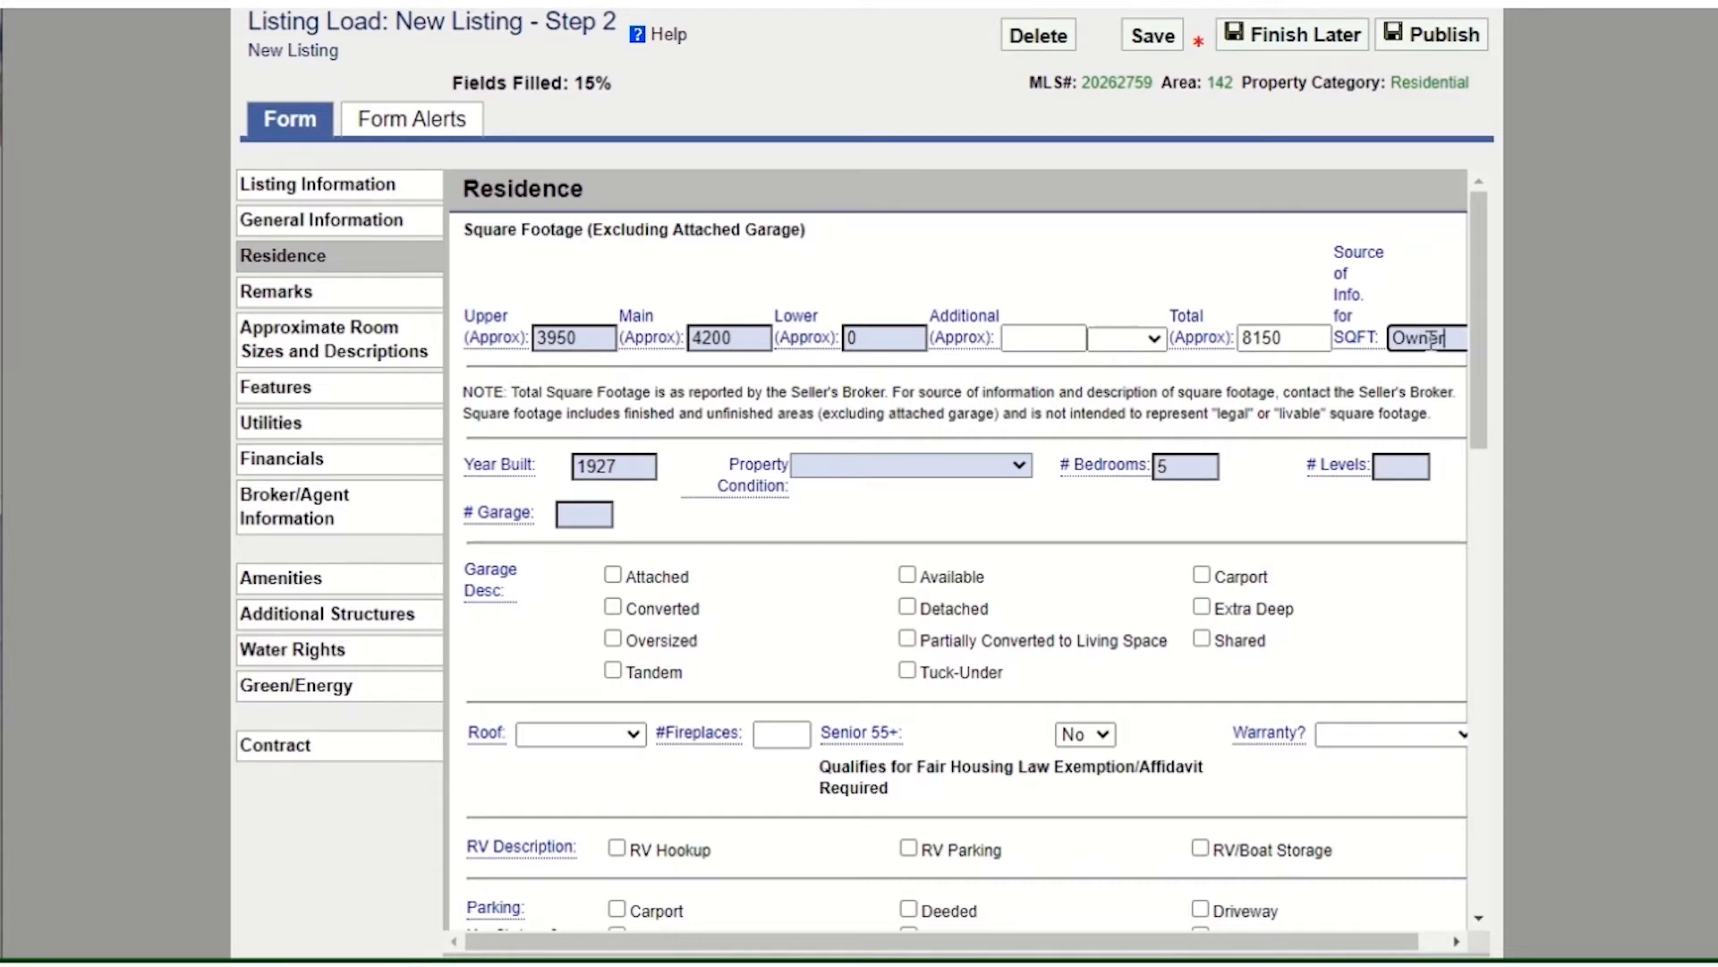
left_click(1017, 466)
left_click(935, 710)
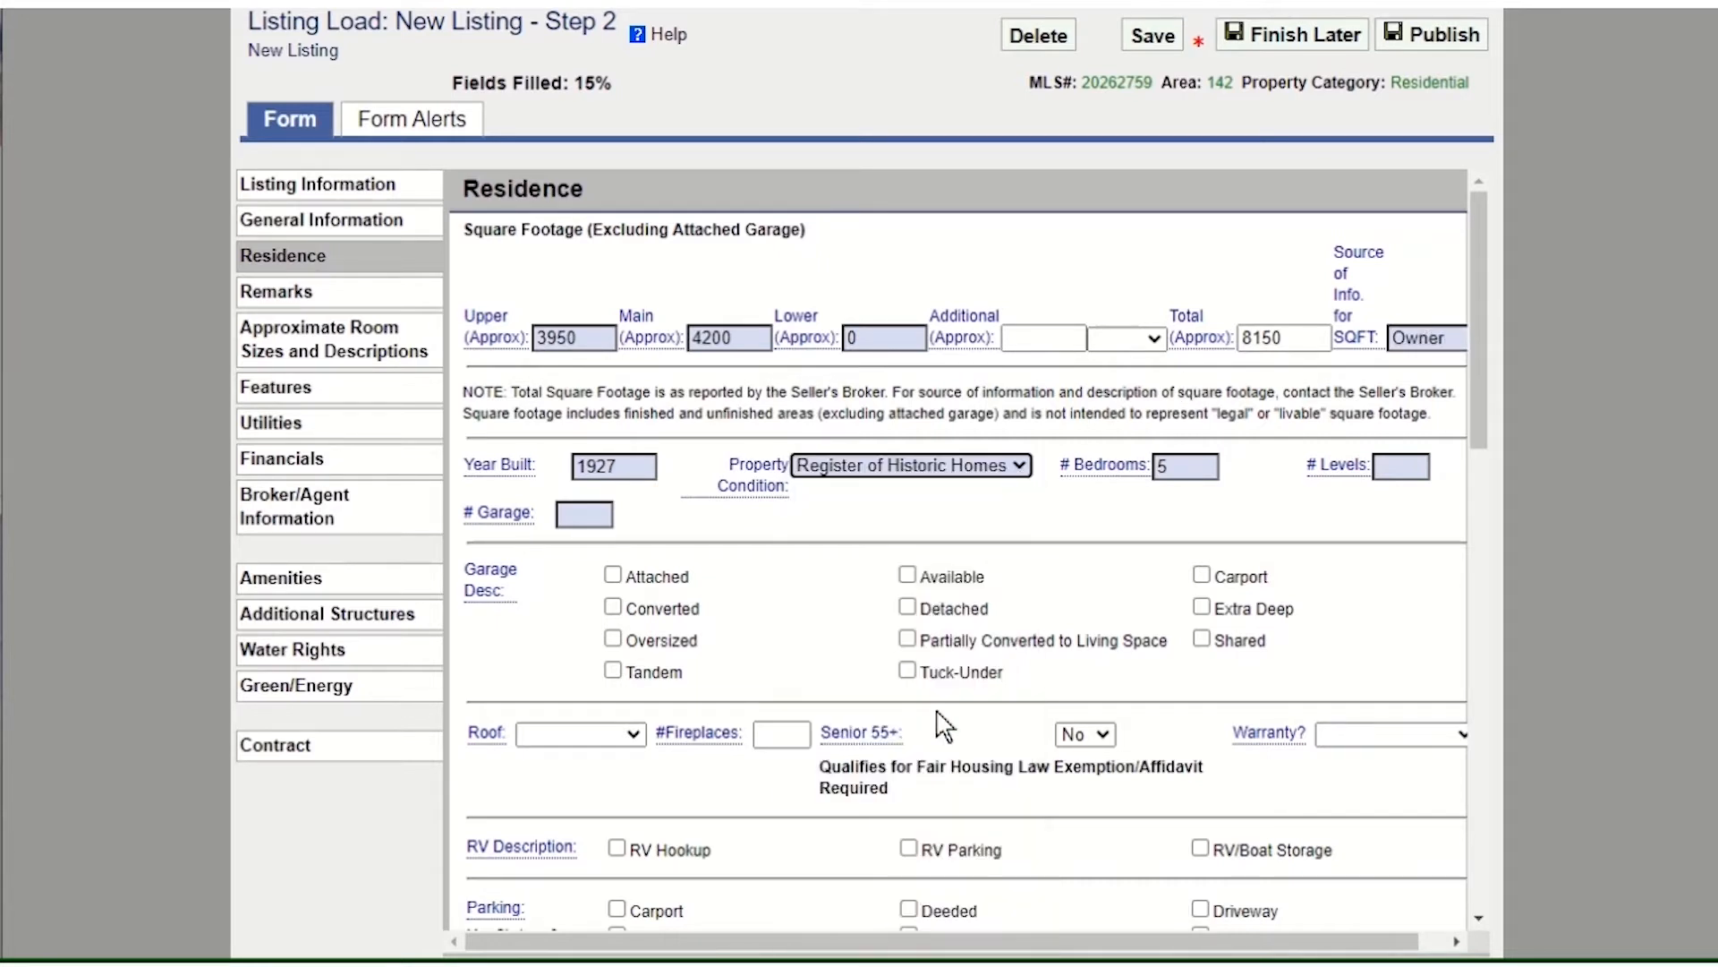
- Set # Levels to 2 in the Residence section and consult the help definition for # Garage
left_click(1398, 467)
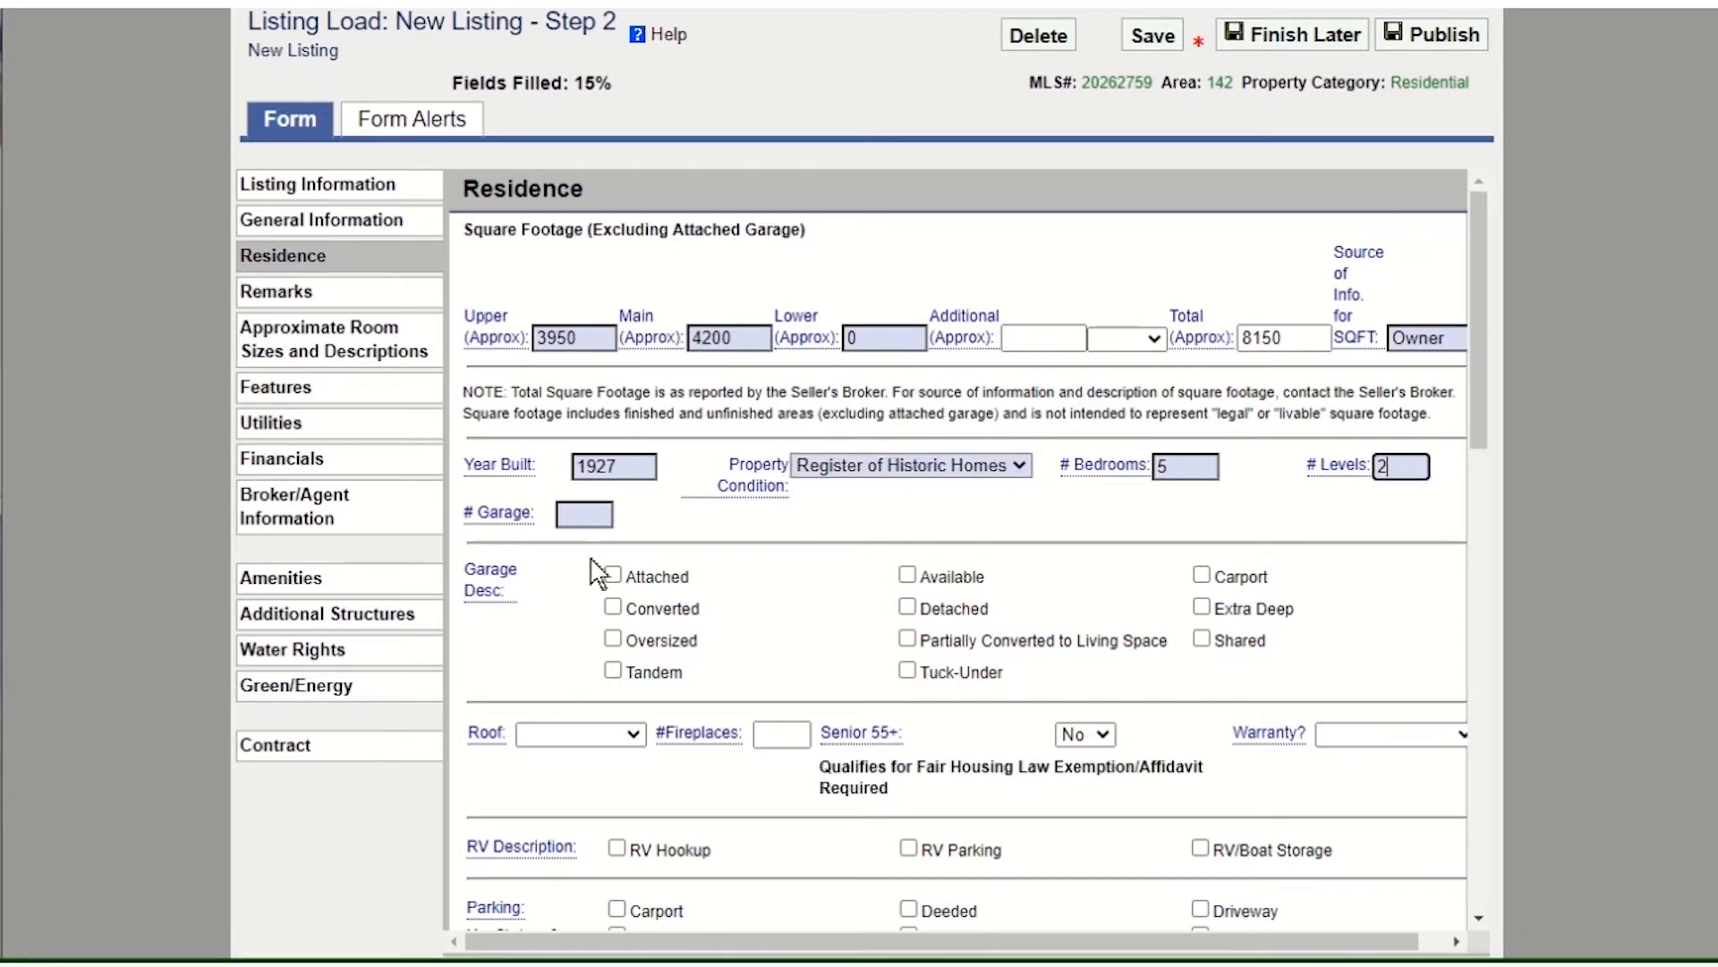
left_click(487, 514)
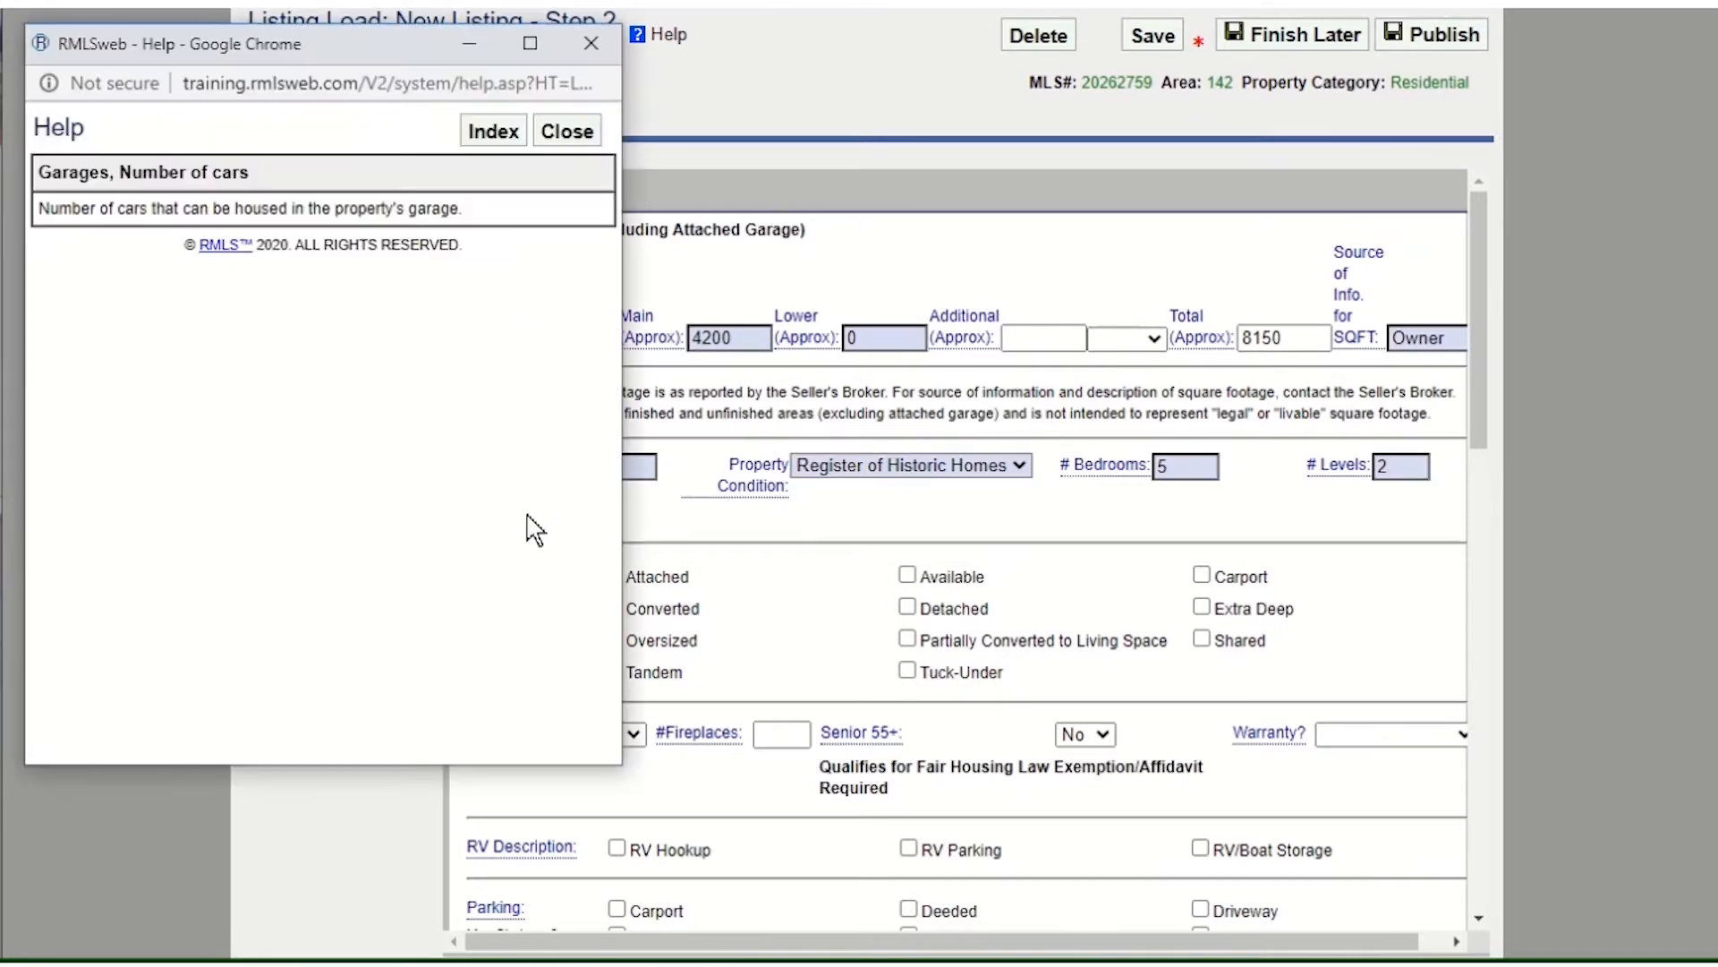
left_click(557, 141)
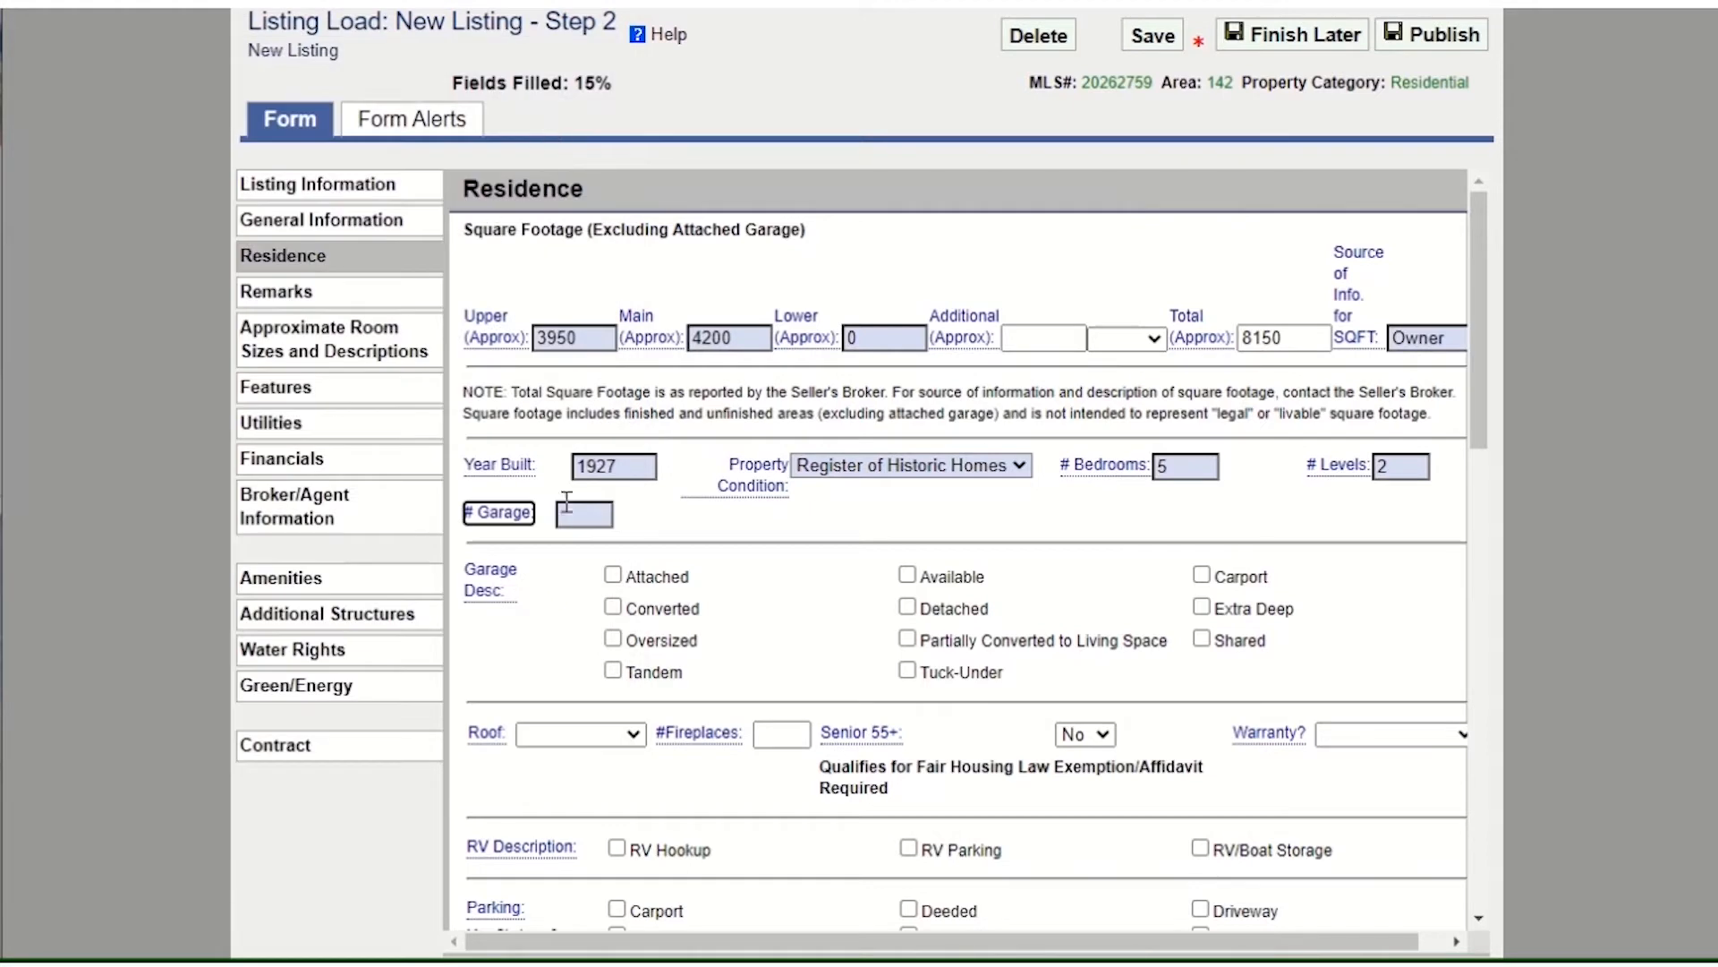
- Set # Garage to 3 and mark the garage description as Attached, Oversized and Extra Deep
left_click(577, 512)
type("3")
left_click(613, 574)
left_click(613, 639)
left_click(1202, 608)
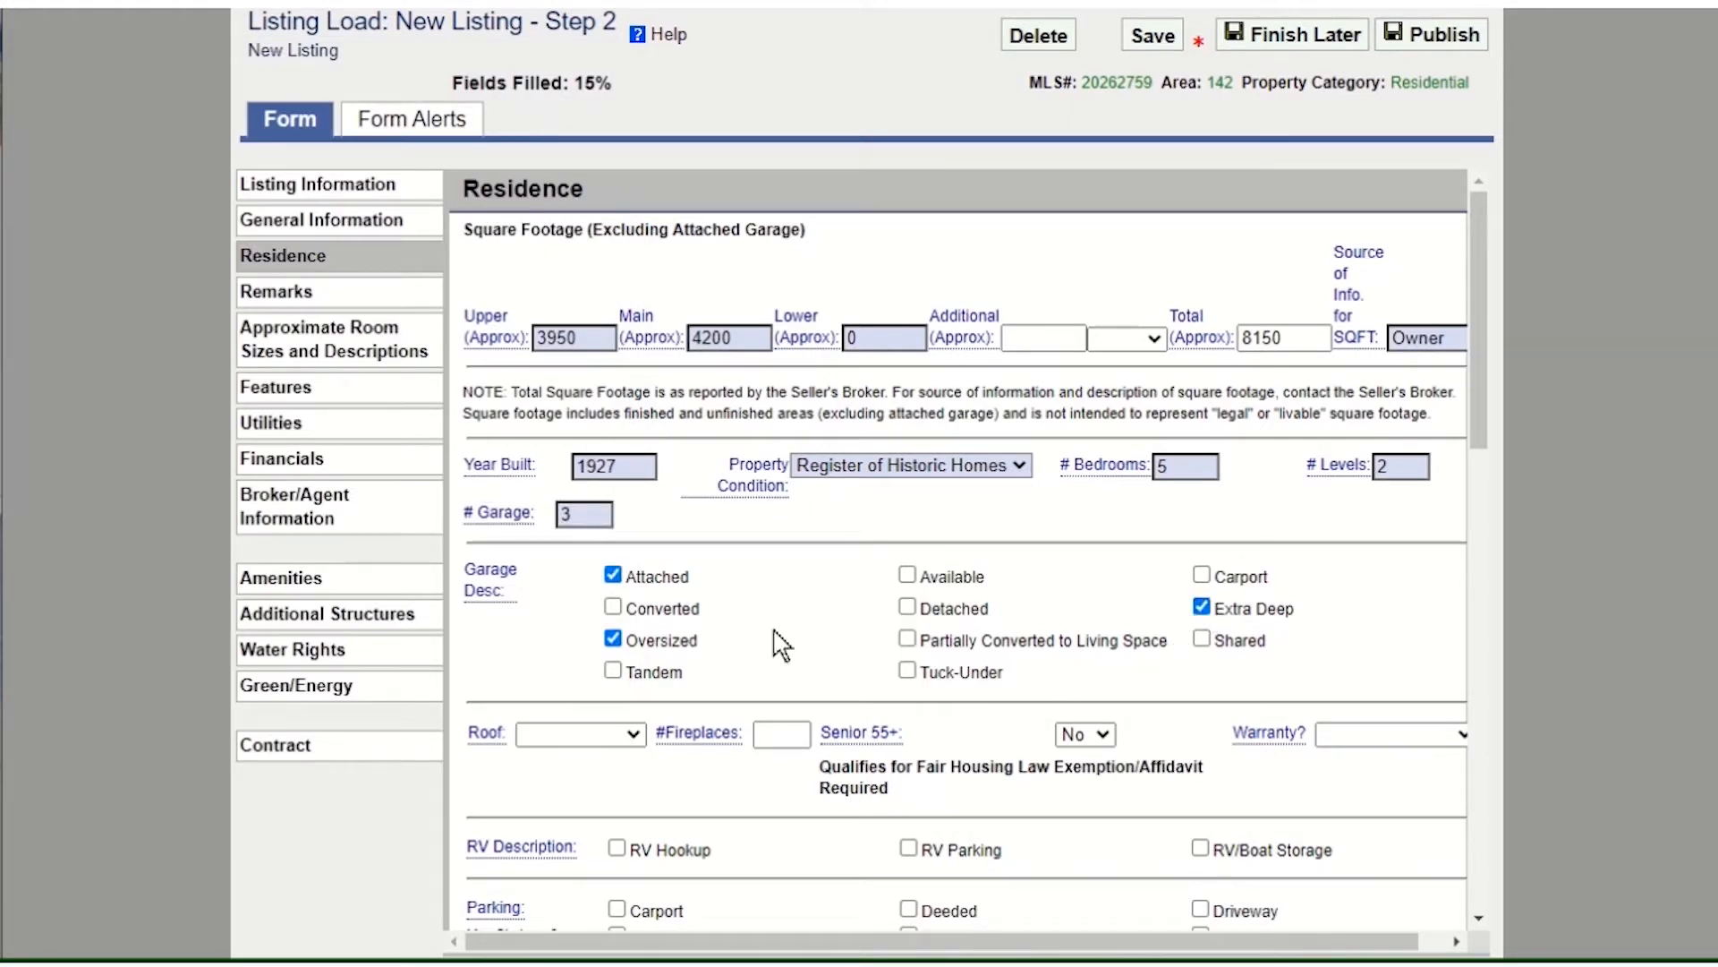
- Set Roof to Tile and the number of fireplaces to 5
left_click(634, 735)
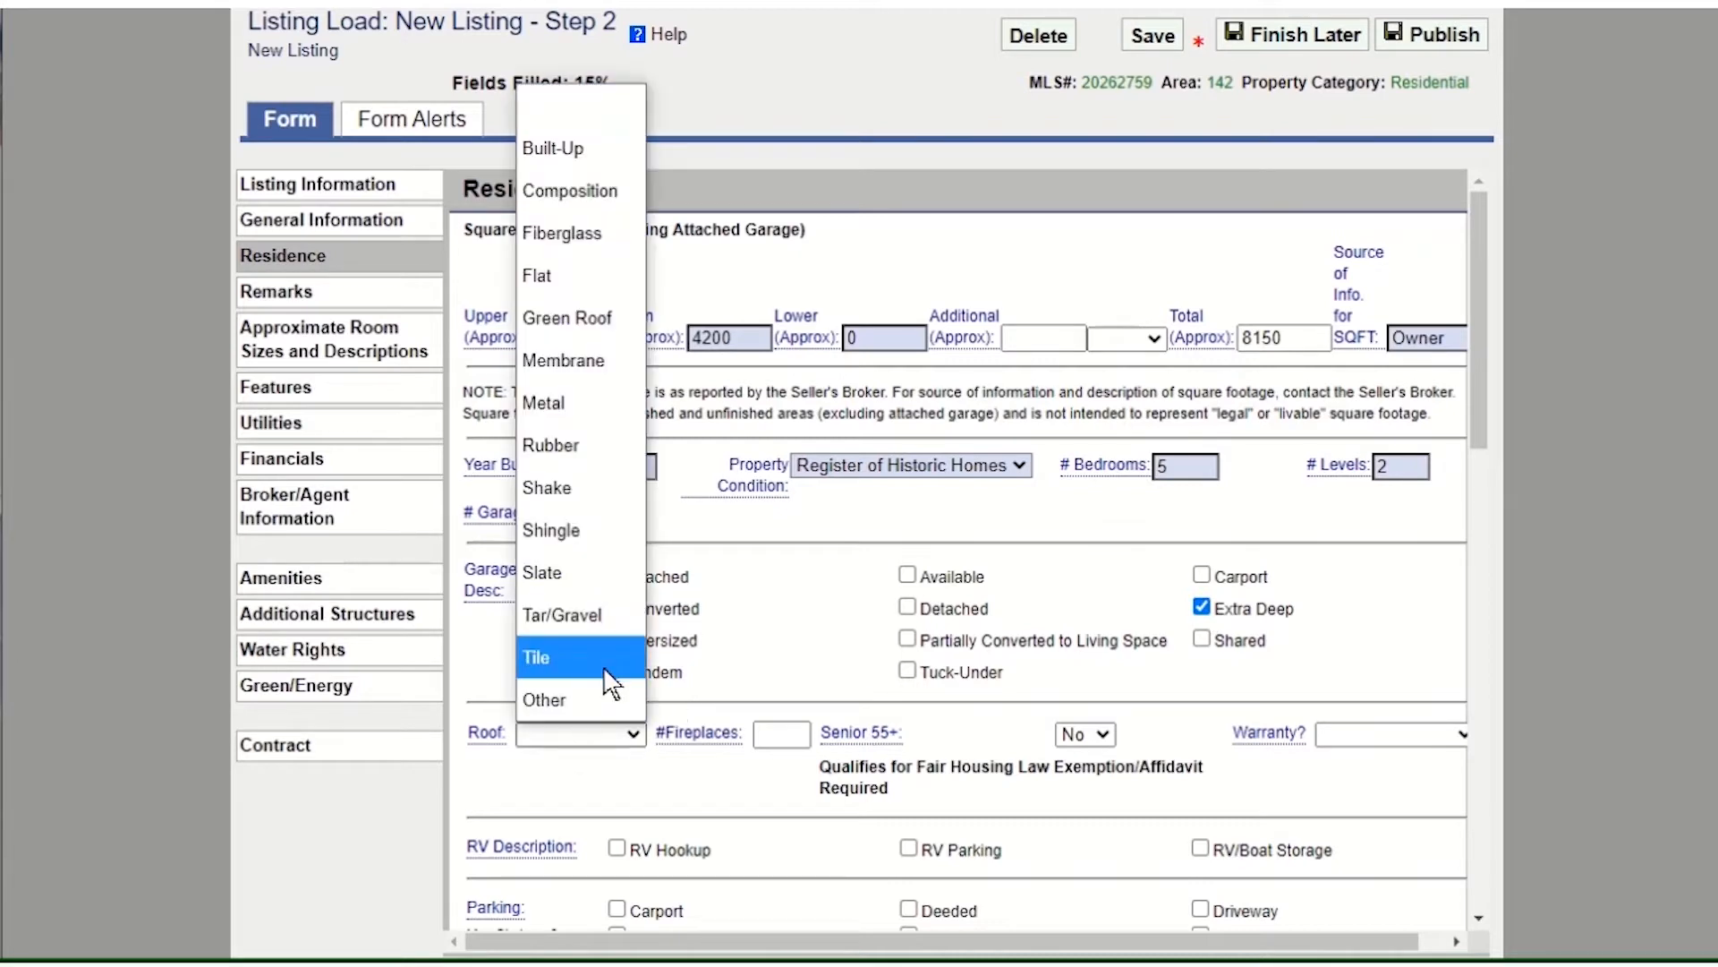
left_click(614, 690)
left_click(794, 736)
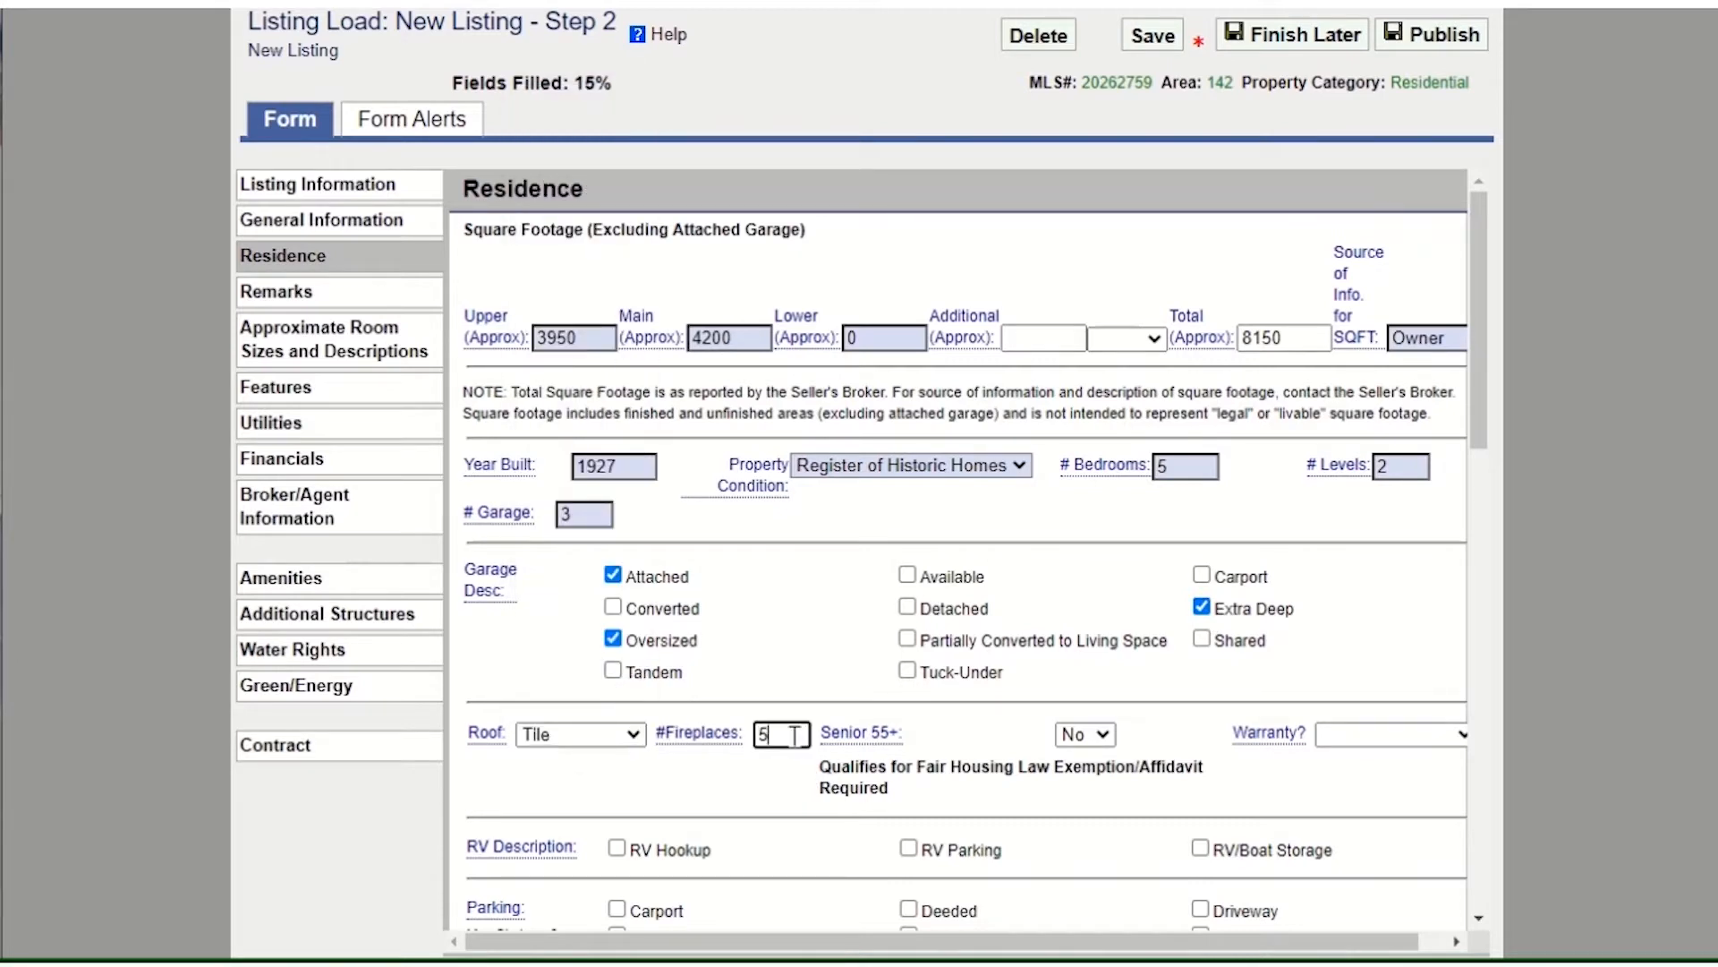
type("5")
- Mark the residence's Style as Mediterranean/Mission/Spanish and its Exterior Description as Hard Concrete Stucco
scroll(793, 732, "down", 7)
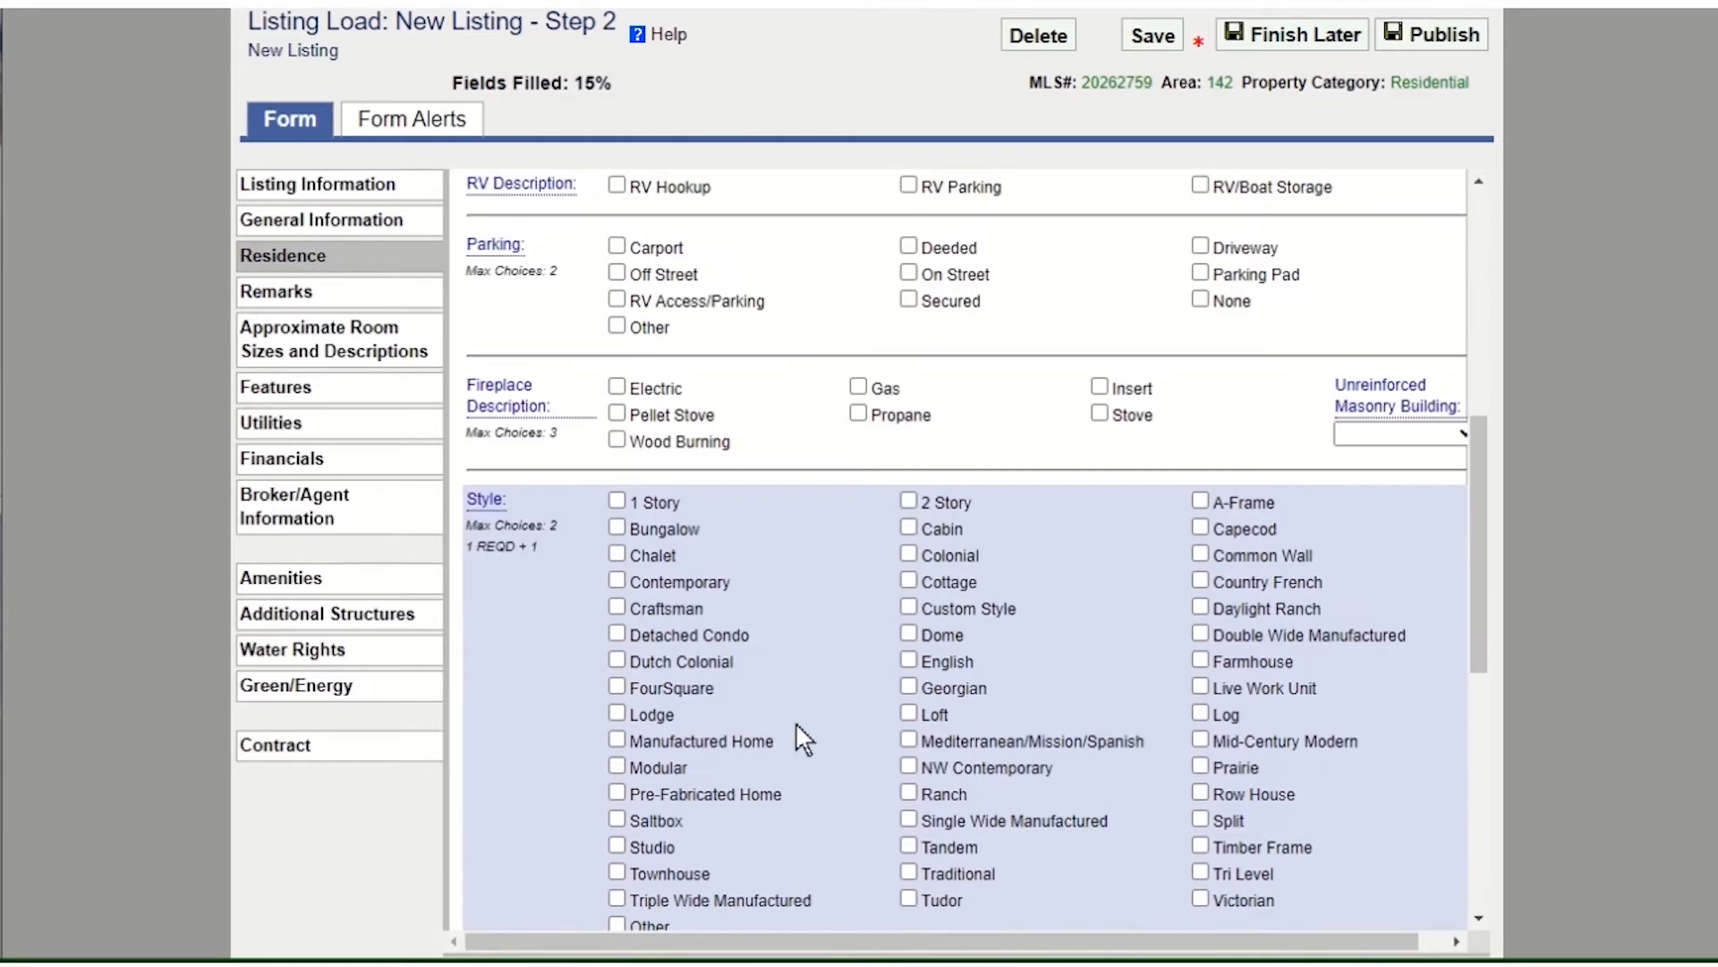
left_click(909, 740)
scroll(909, 743, "down", 5)
left_click(616, 535)
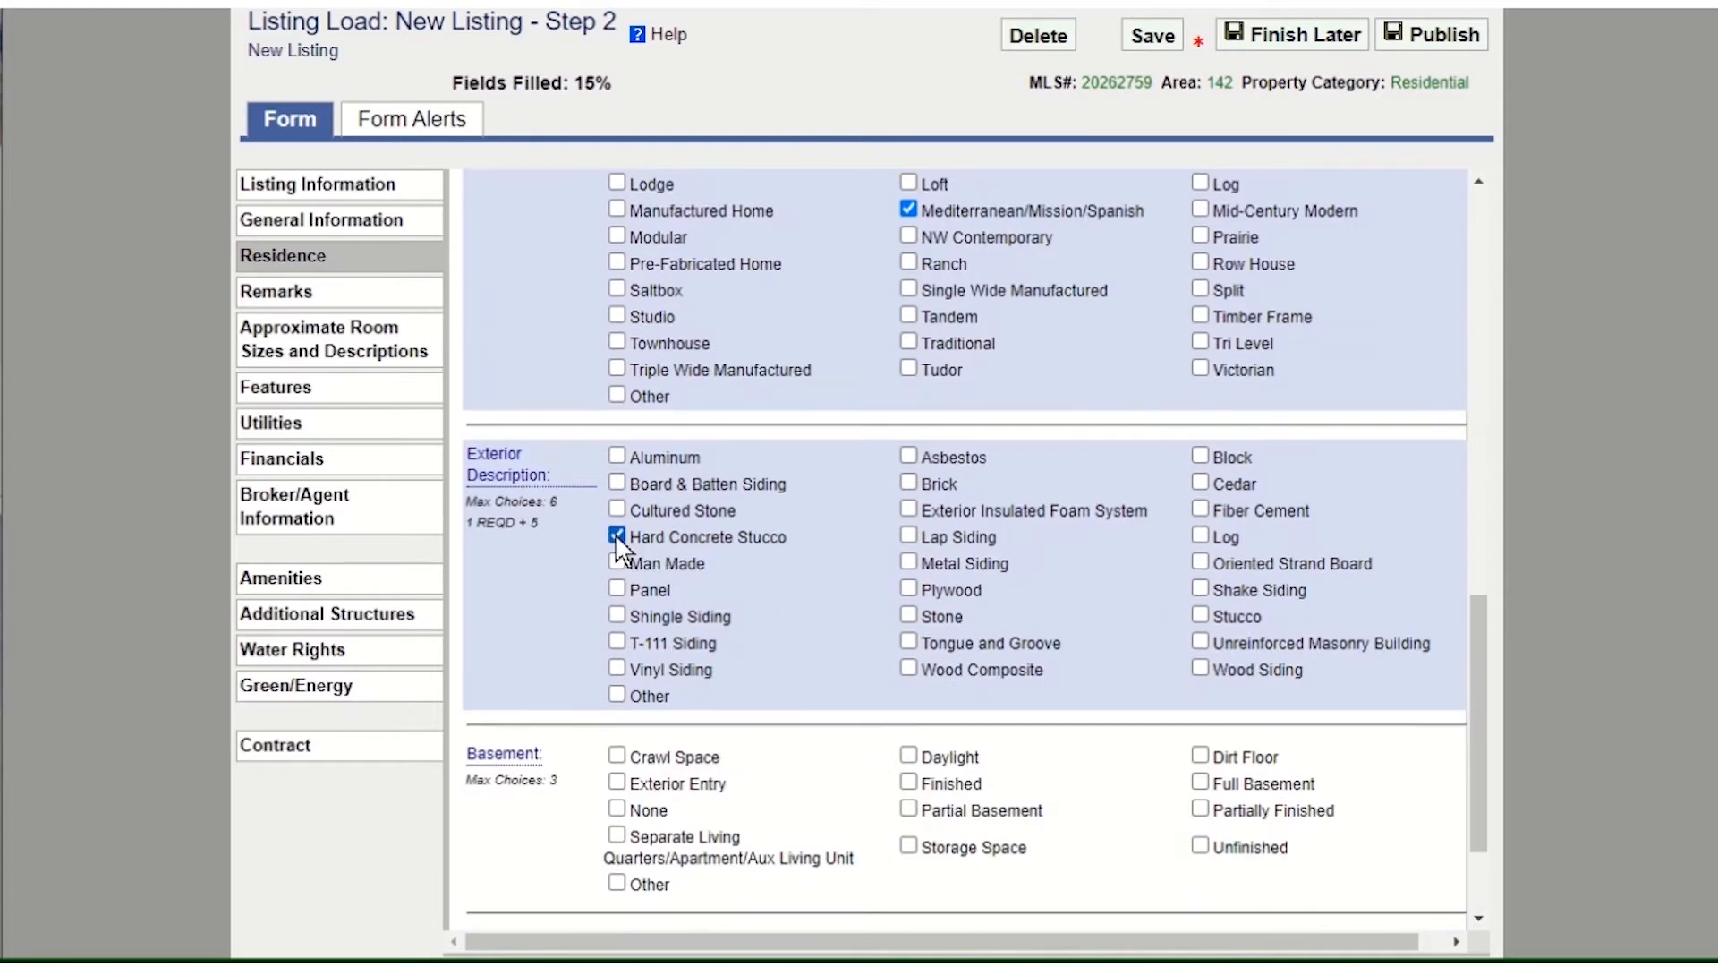
scroll(616, 535, "down", 3)
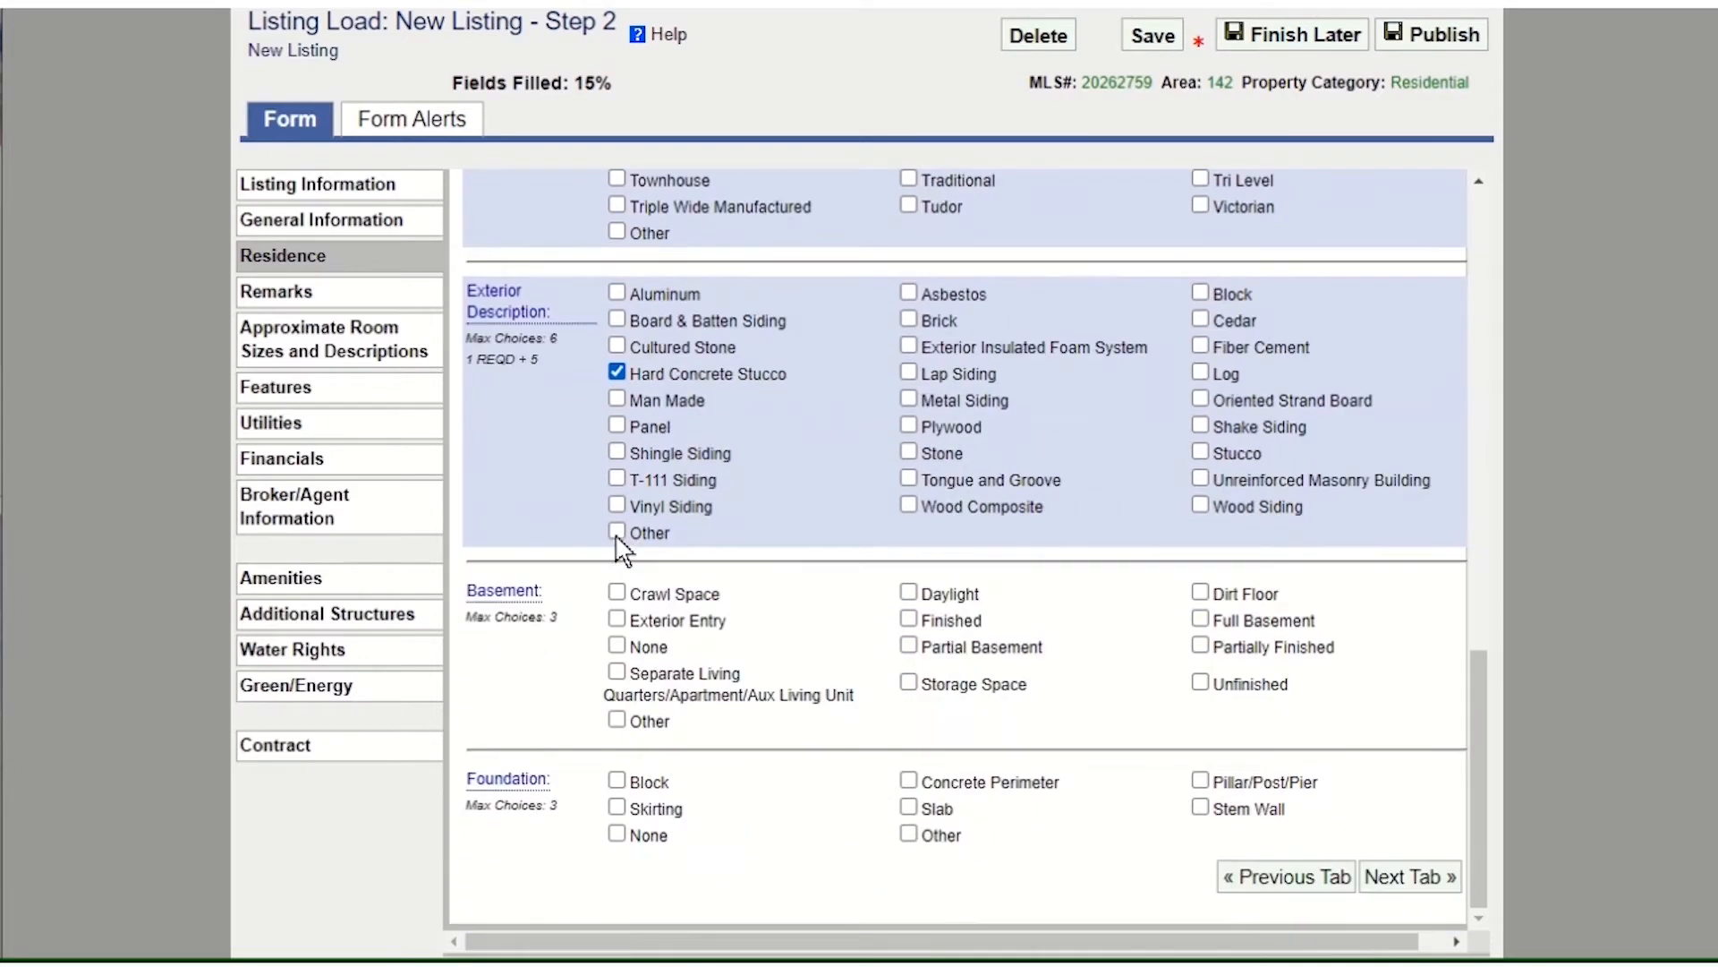
- In the Remarks section, enter the cross-street directions "Enter on Ankeny east of 33rd"
left_click(247, 301)
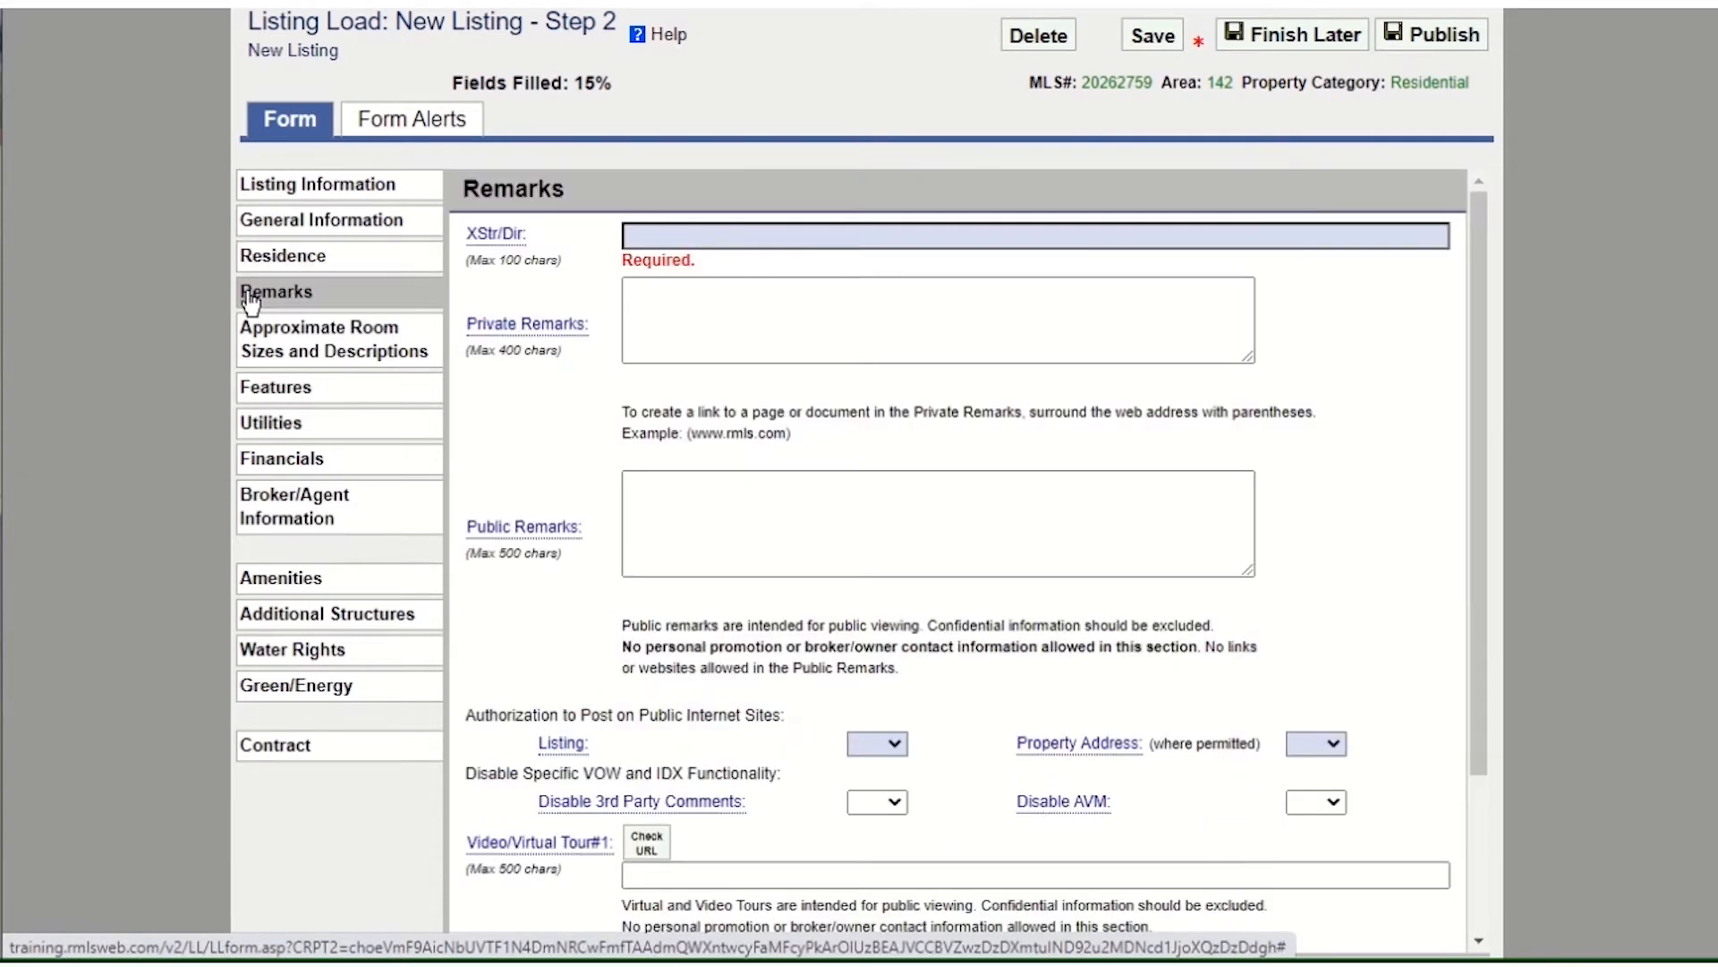
left_click(651, 235)
type("Enter ")
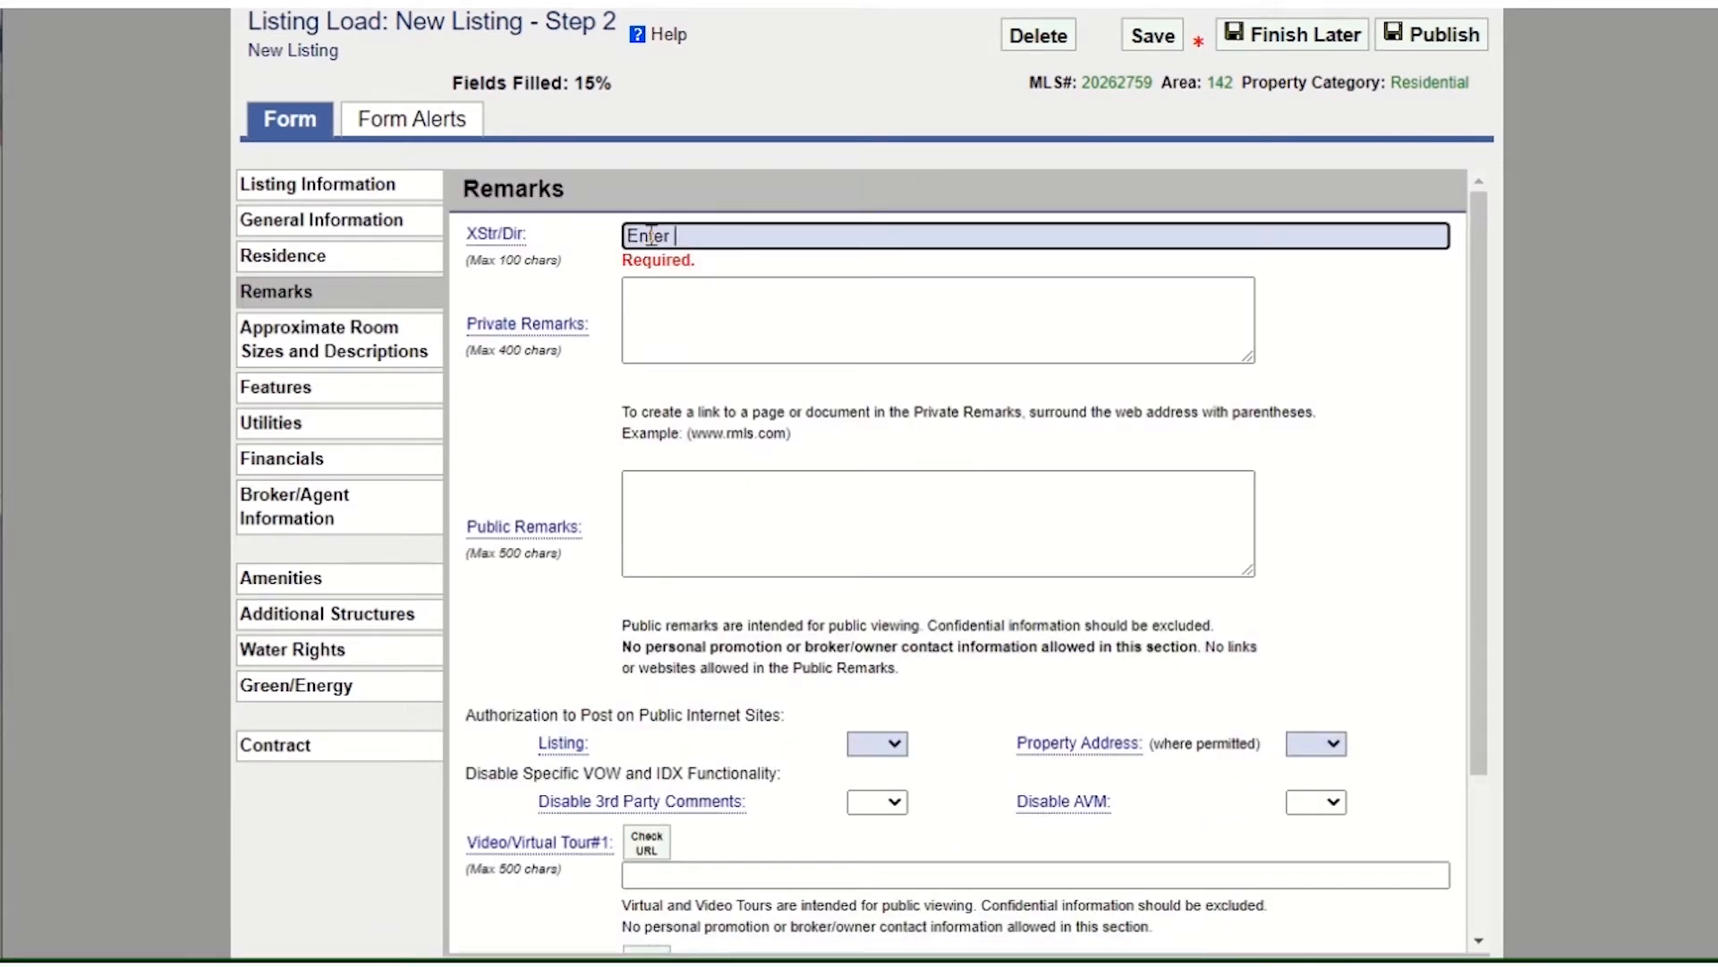
type("on Ankeny east of 33rd")
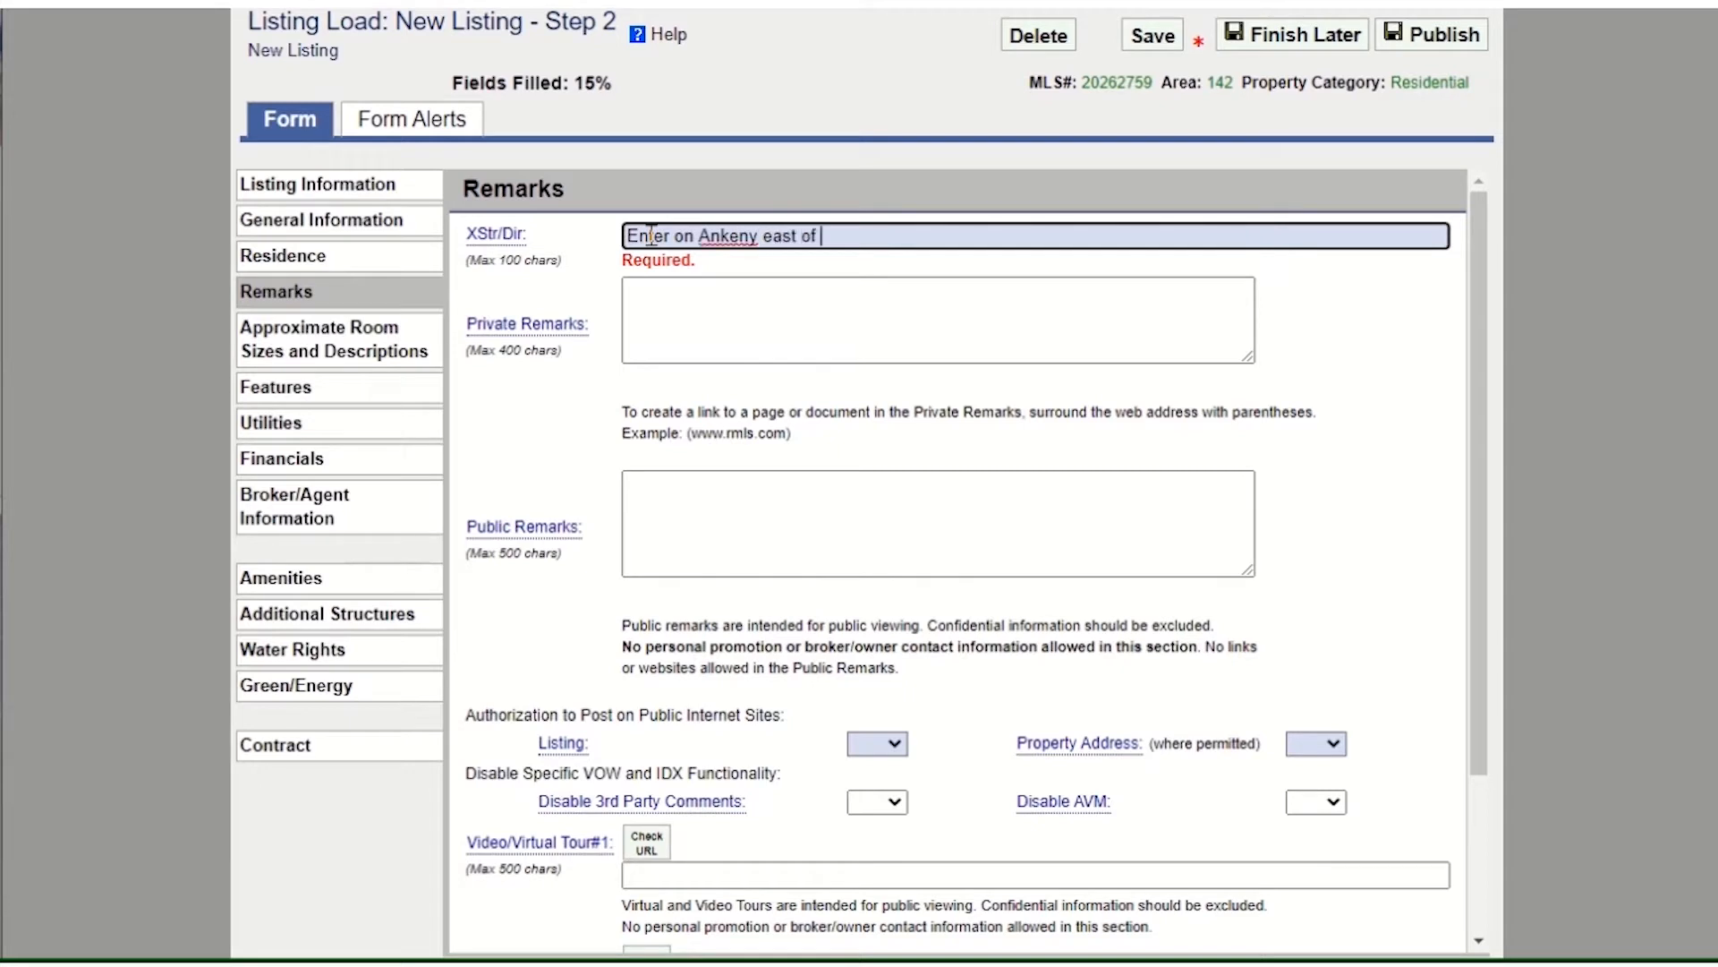
left_click(660, 296)
type("(www.mybrandedwebtour.com)")
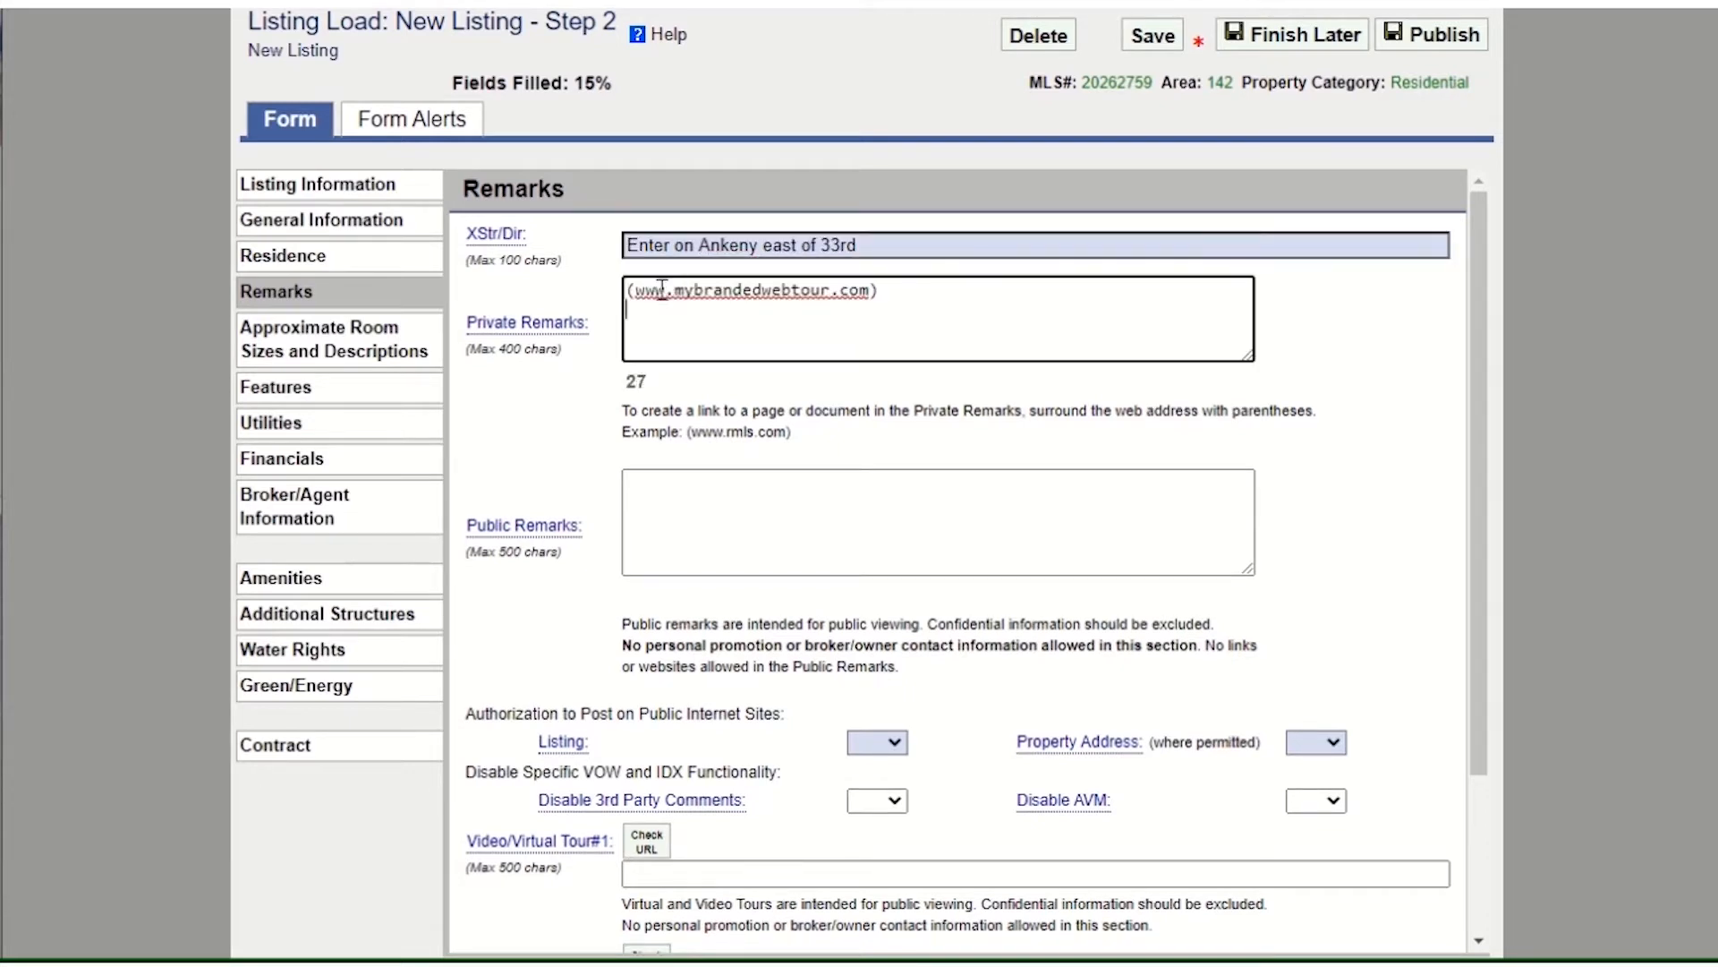
type("And Please email to comm w. agent. No calls pls. Sold AS-IS. Fax/email \"Disclosure 1\" signed by all parties entering home, THEN email for cbs code. Agent to verify all info. Must have P of F in the form of a bank/invstmnt acct stmnt. No exceptions.")
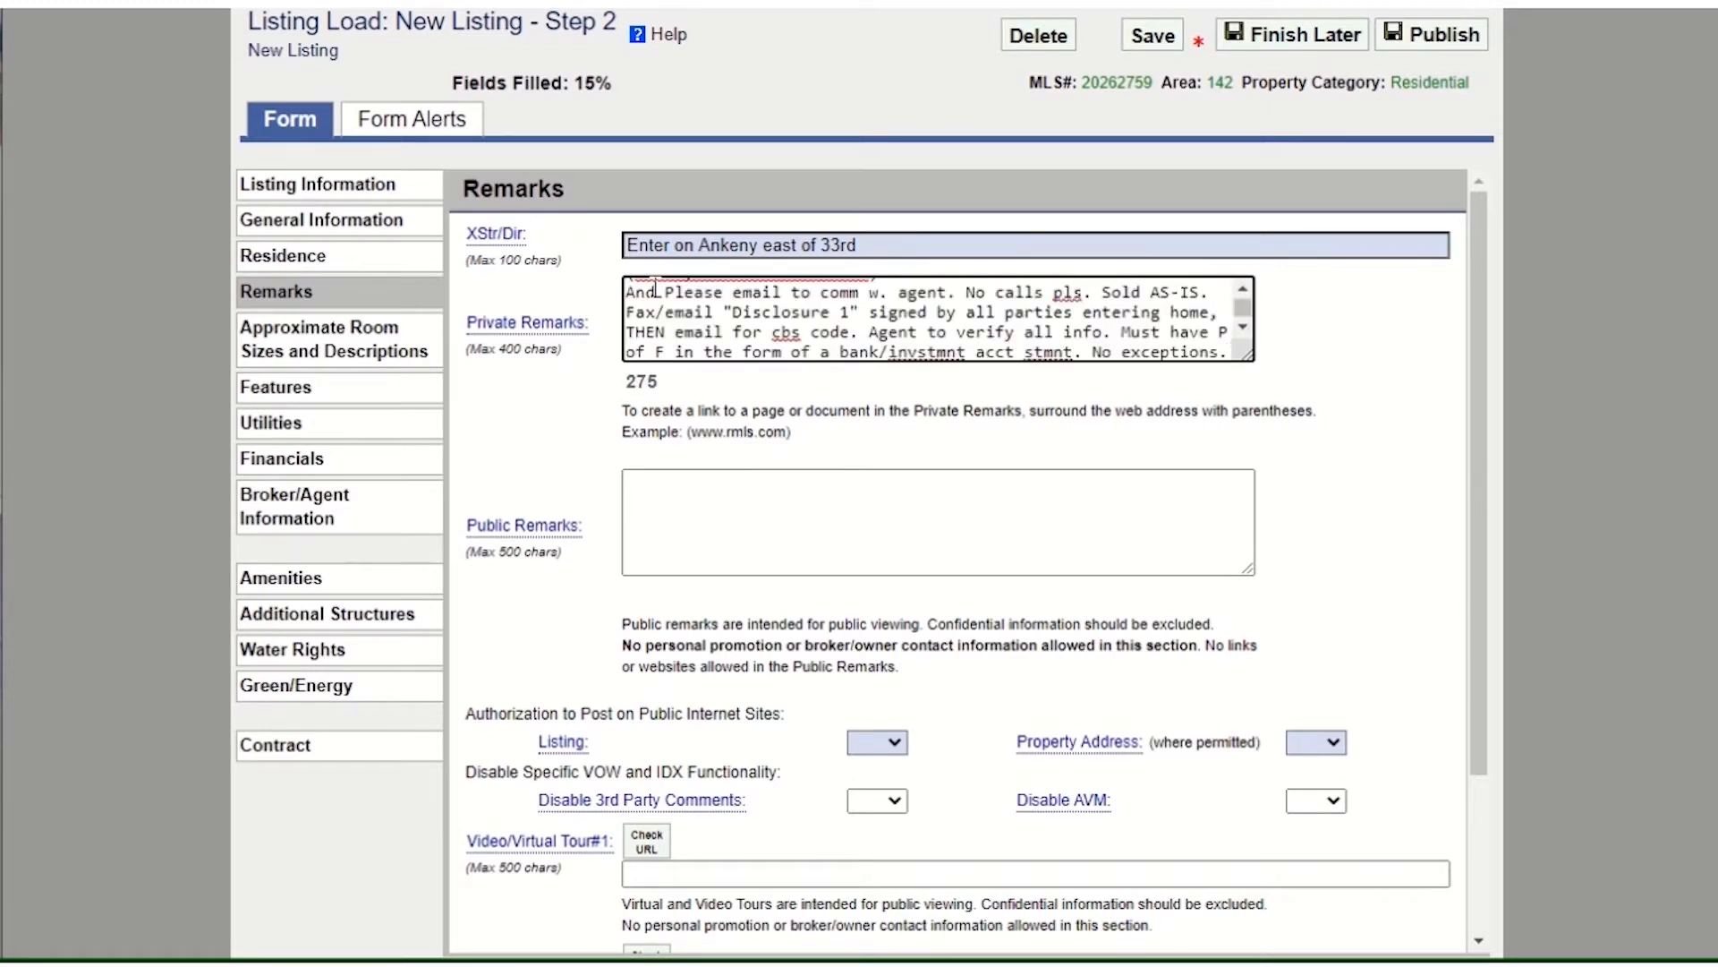
- Fill Public Remarks with the property description beginning "Elegant Mediterranean estate on almost an acre backing Laurelhurst Park"
left_click(658, 496)
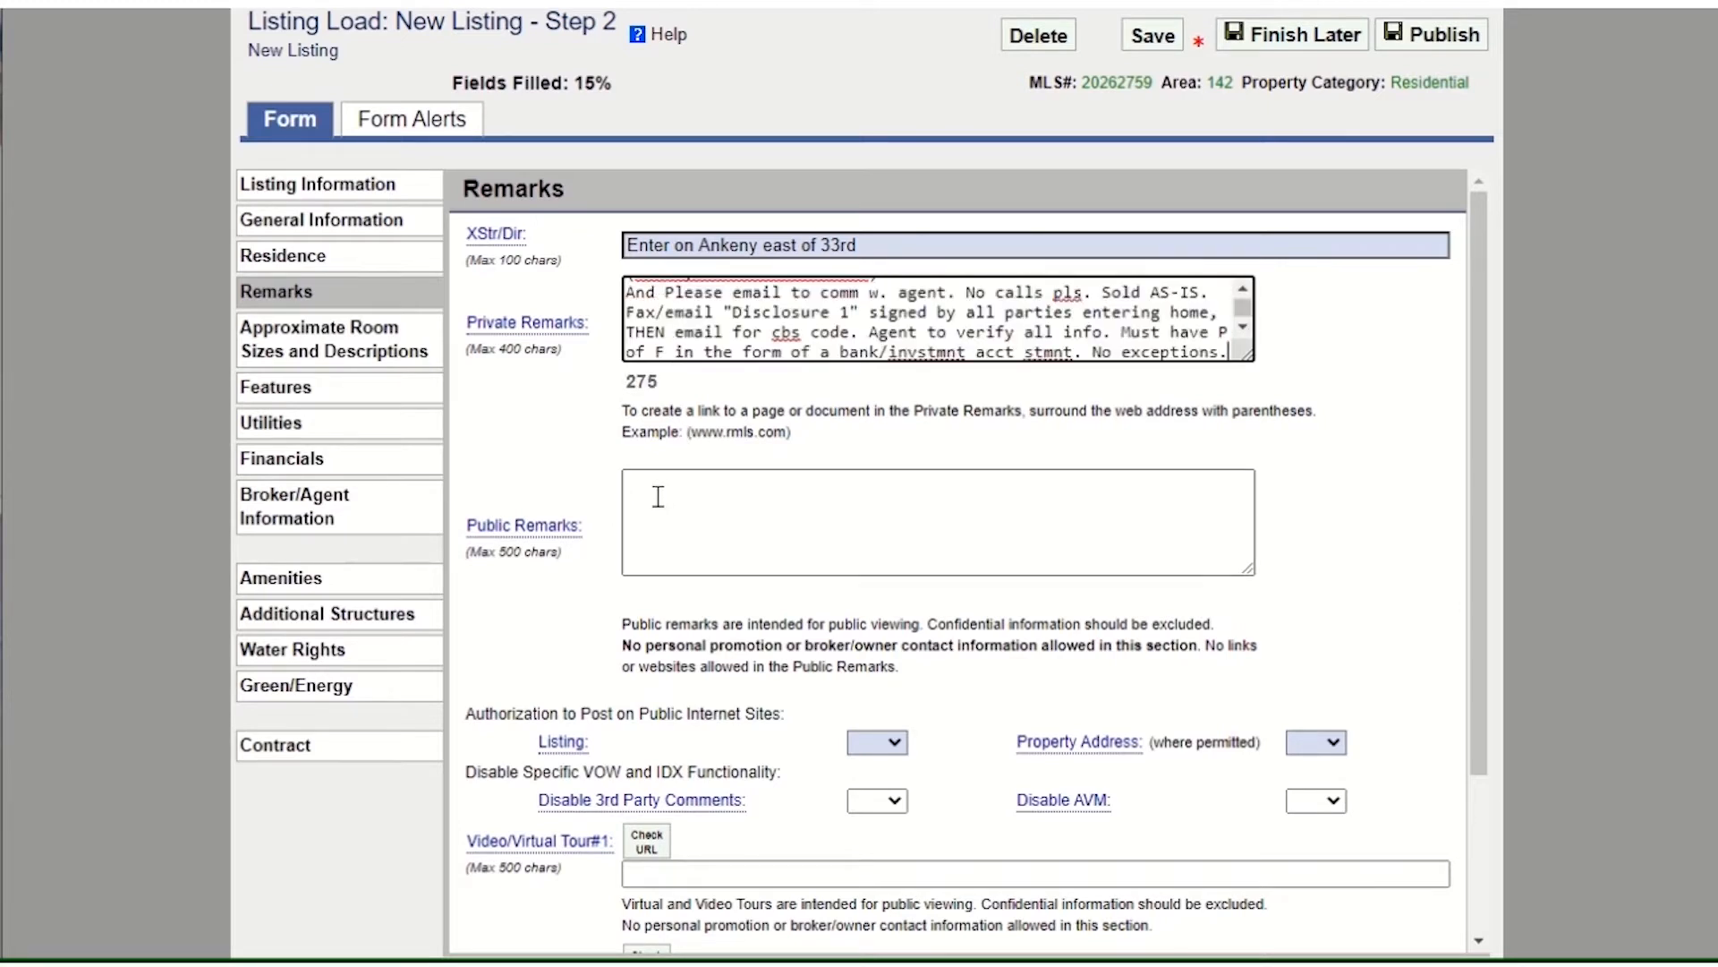
left_click(640, 488)
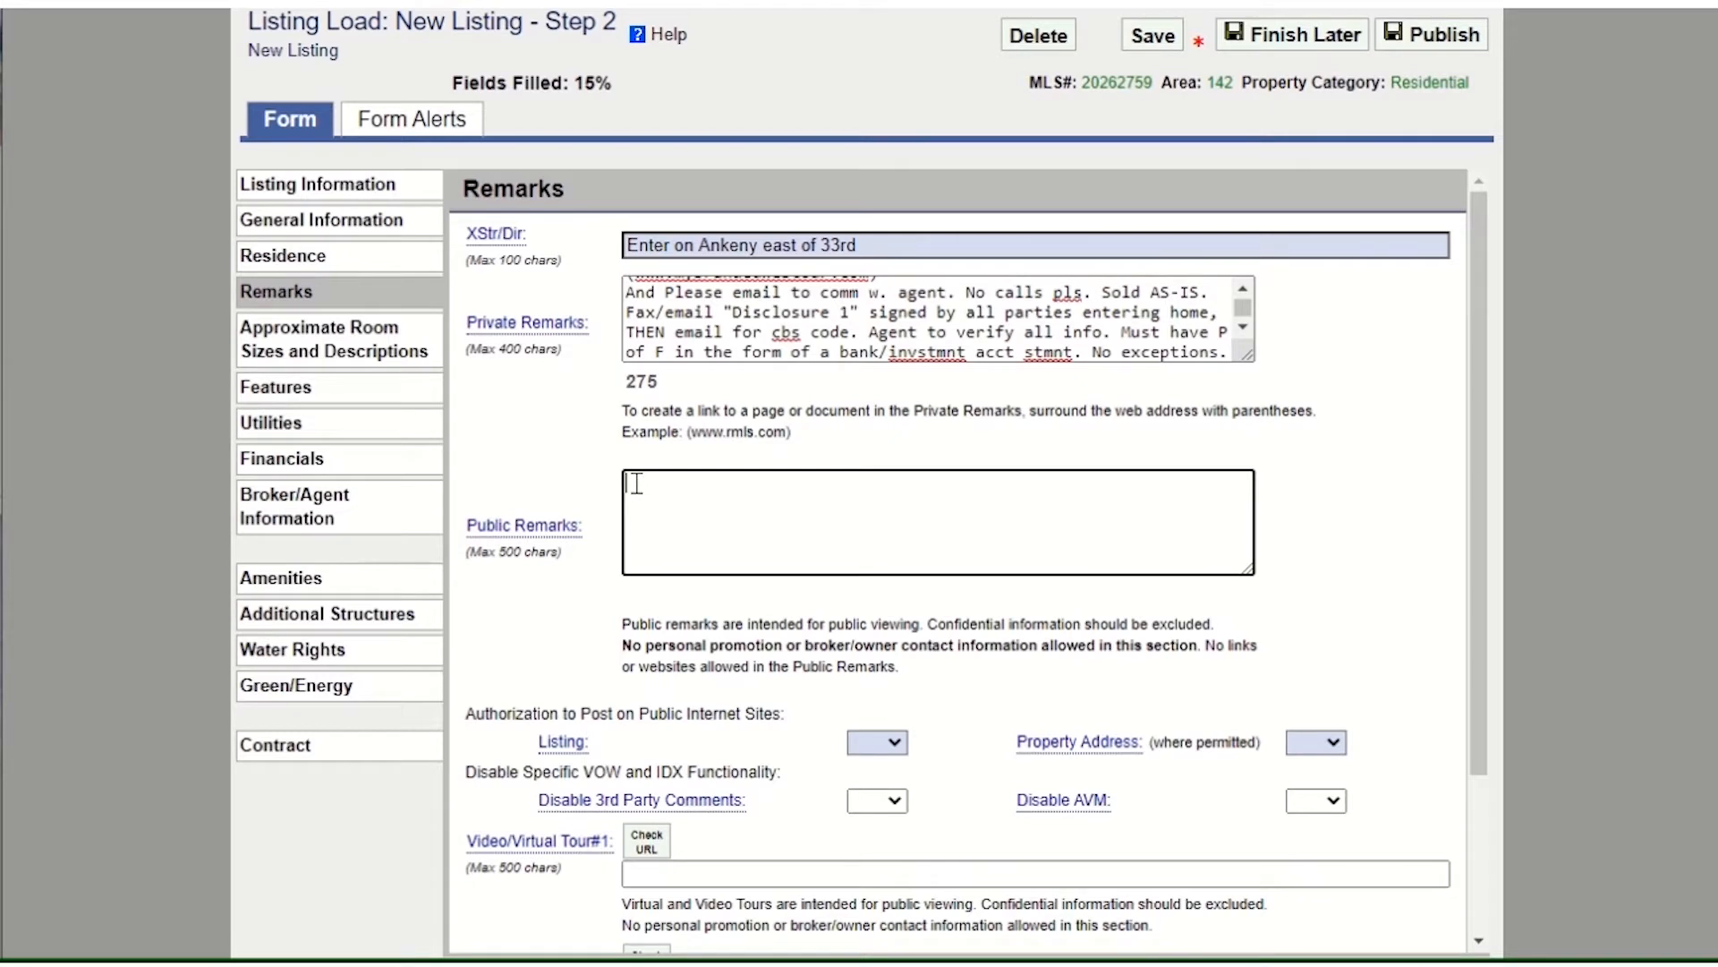
type("Elegant Mediterranean estate on almost an acre backing Laurelhurst Park. Formal entryway, living room, dining room, ballroom with bar, staff quarters. Kitchen is ready for complete floor to ceiling remodel. Buyer to verify any and all information.")
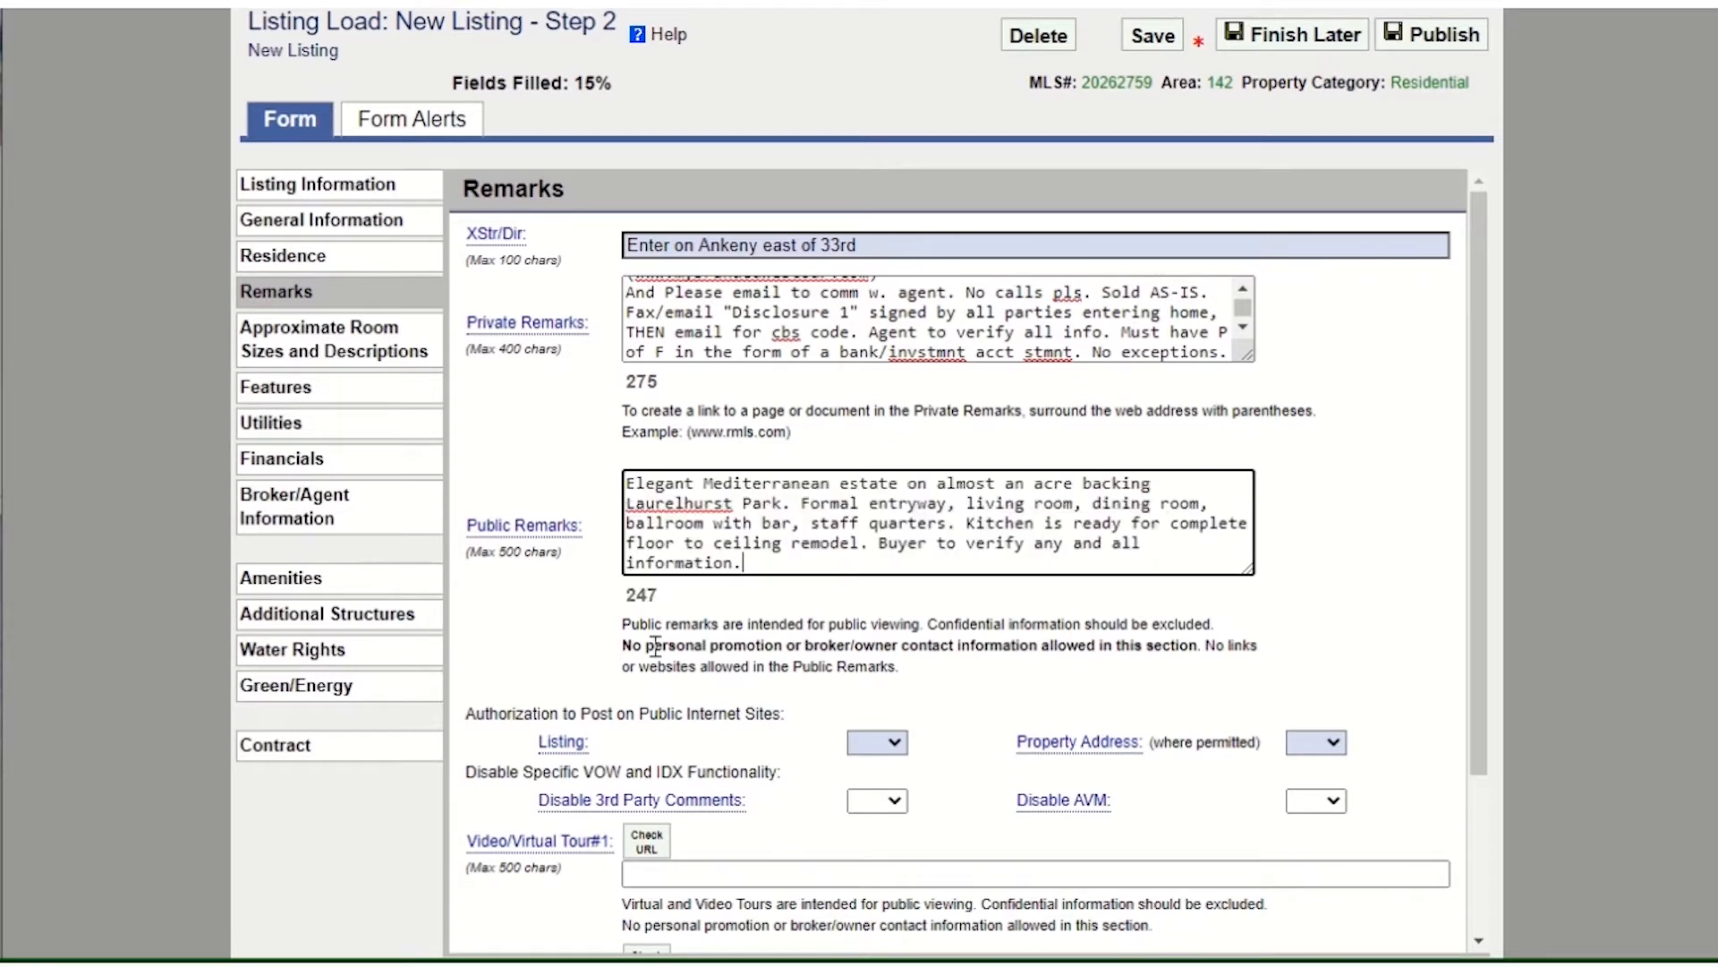
- Set internet posting authorization for Listing and Property Address to Yes, and Disable 3rd Party Comments and Disable AVM to Yes
left_click(893, 743)
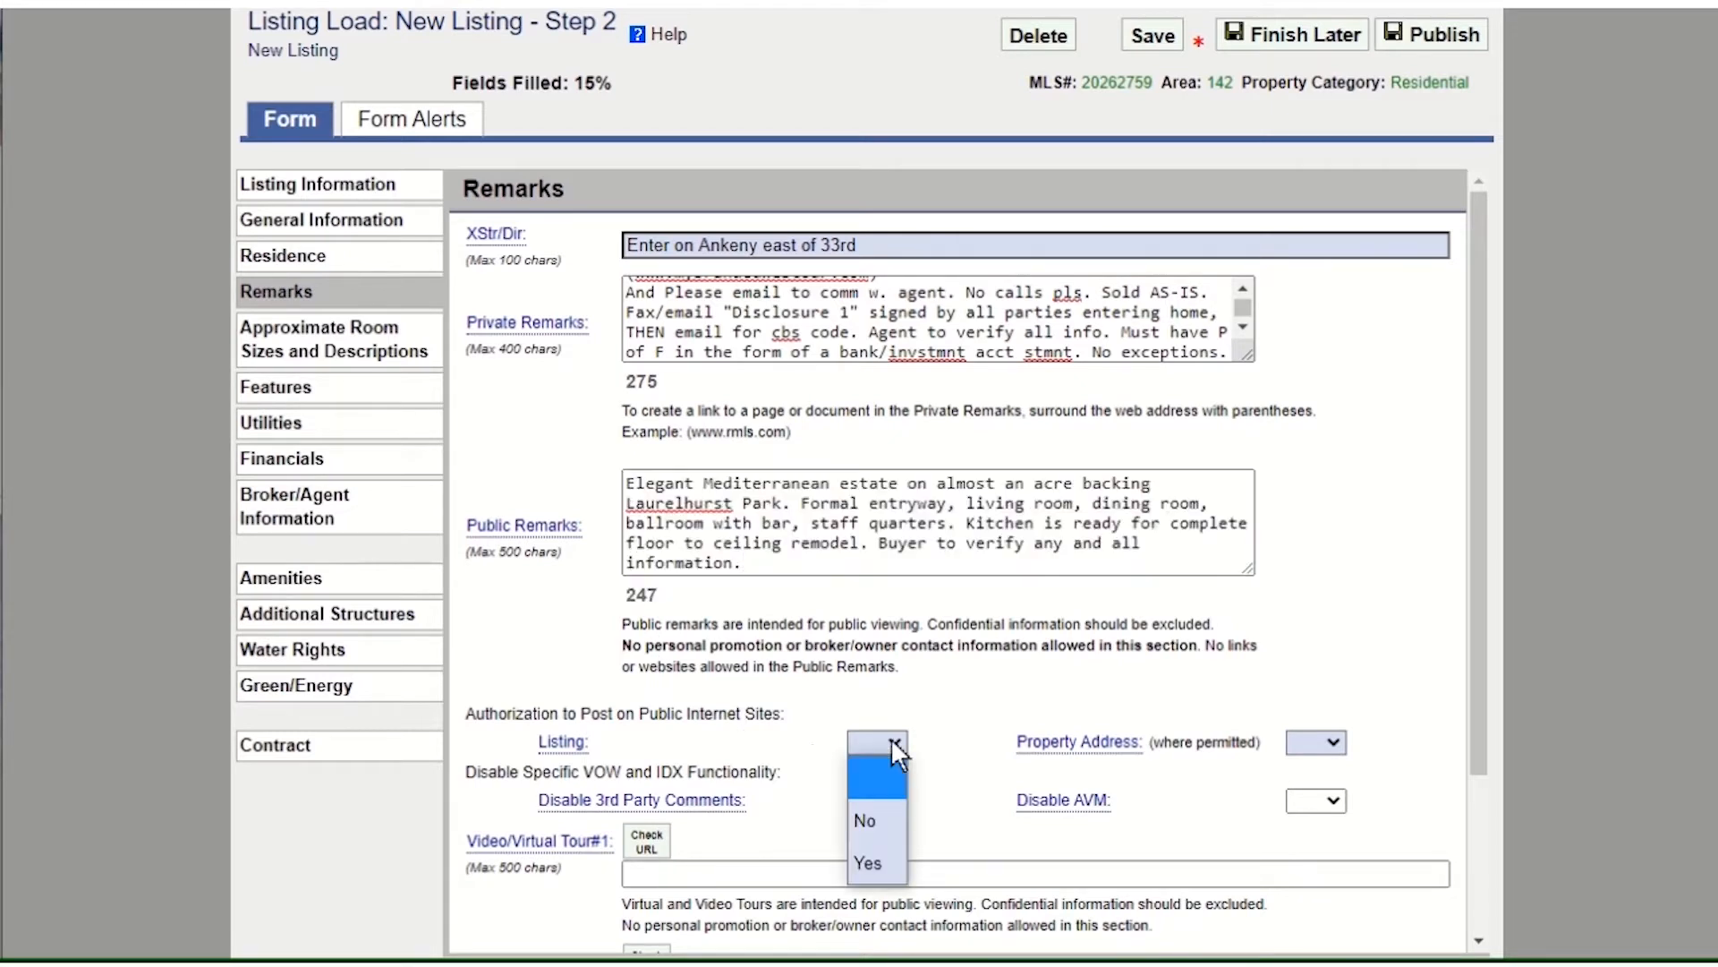
left_click(884, 864)
left_click(1336, 747)
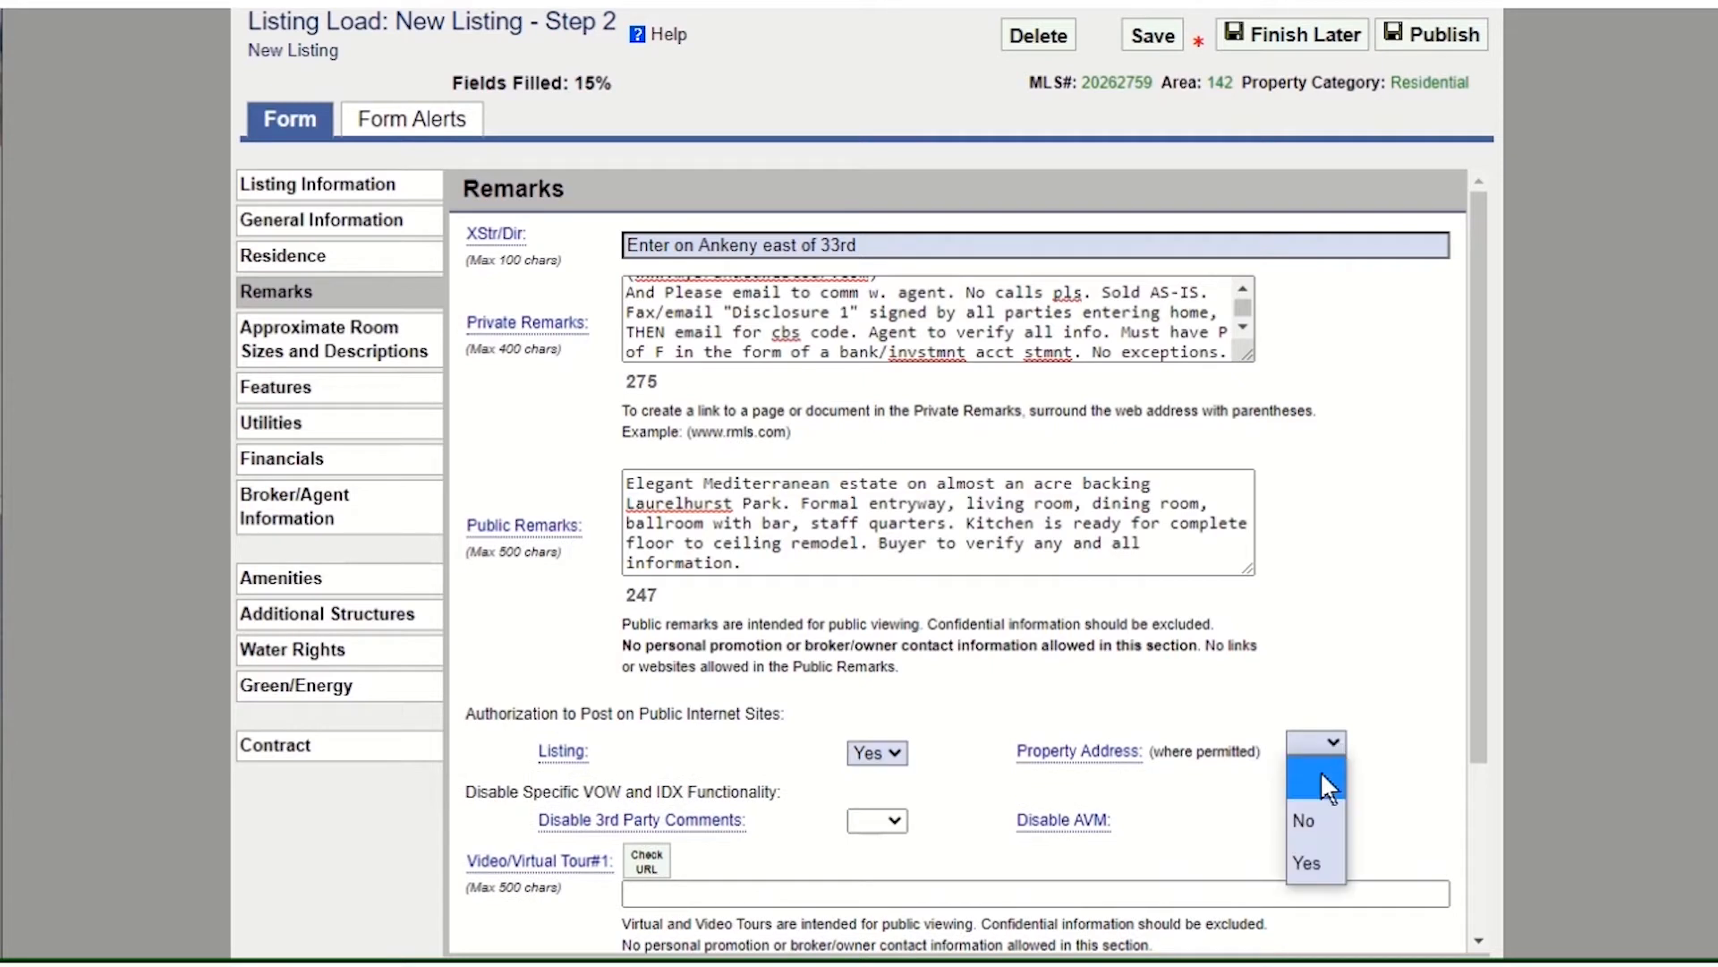
left_click(1305, 862)
left_click(881, 798)
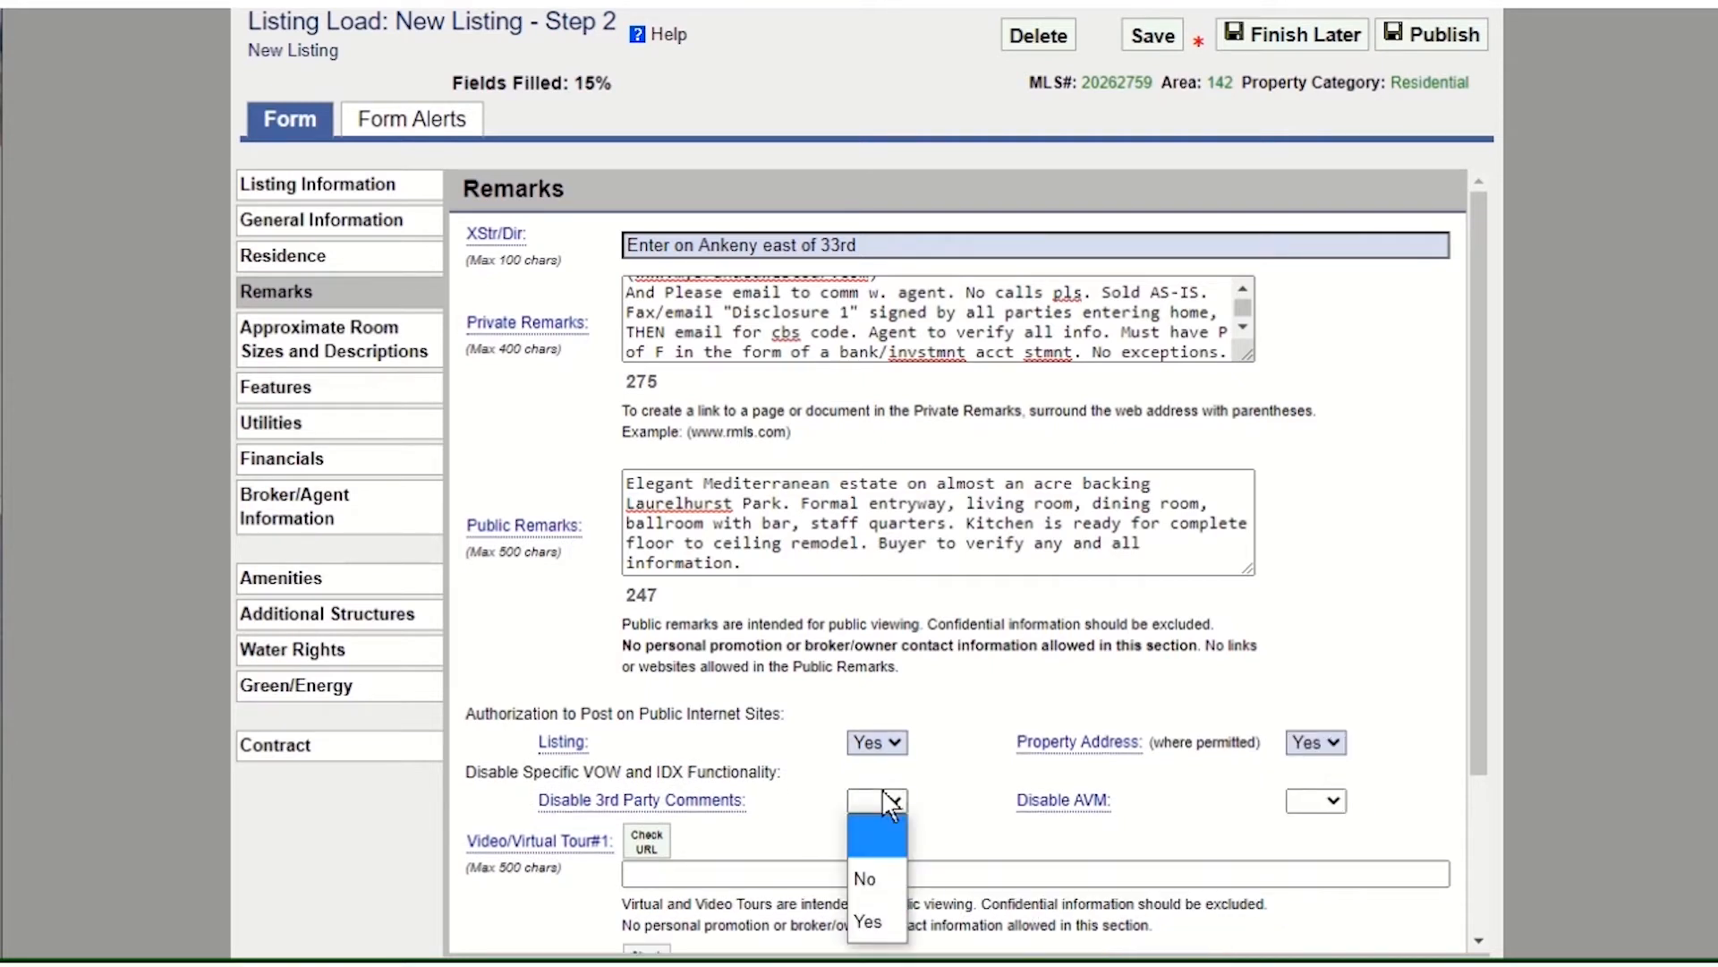
left_click(866, 917)
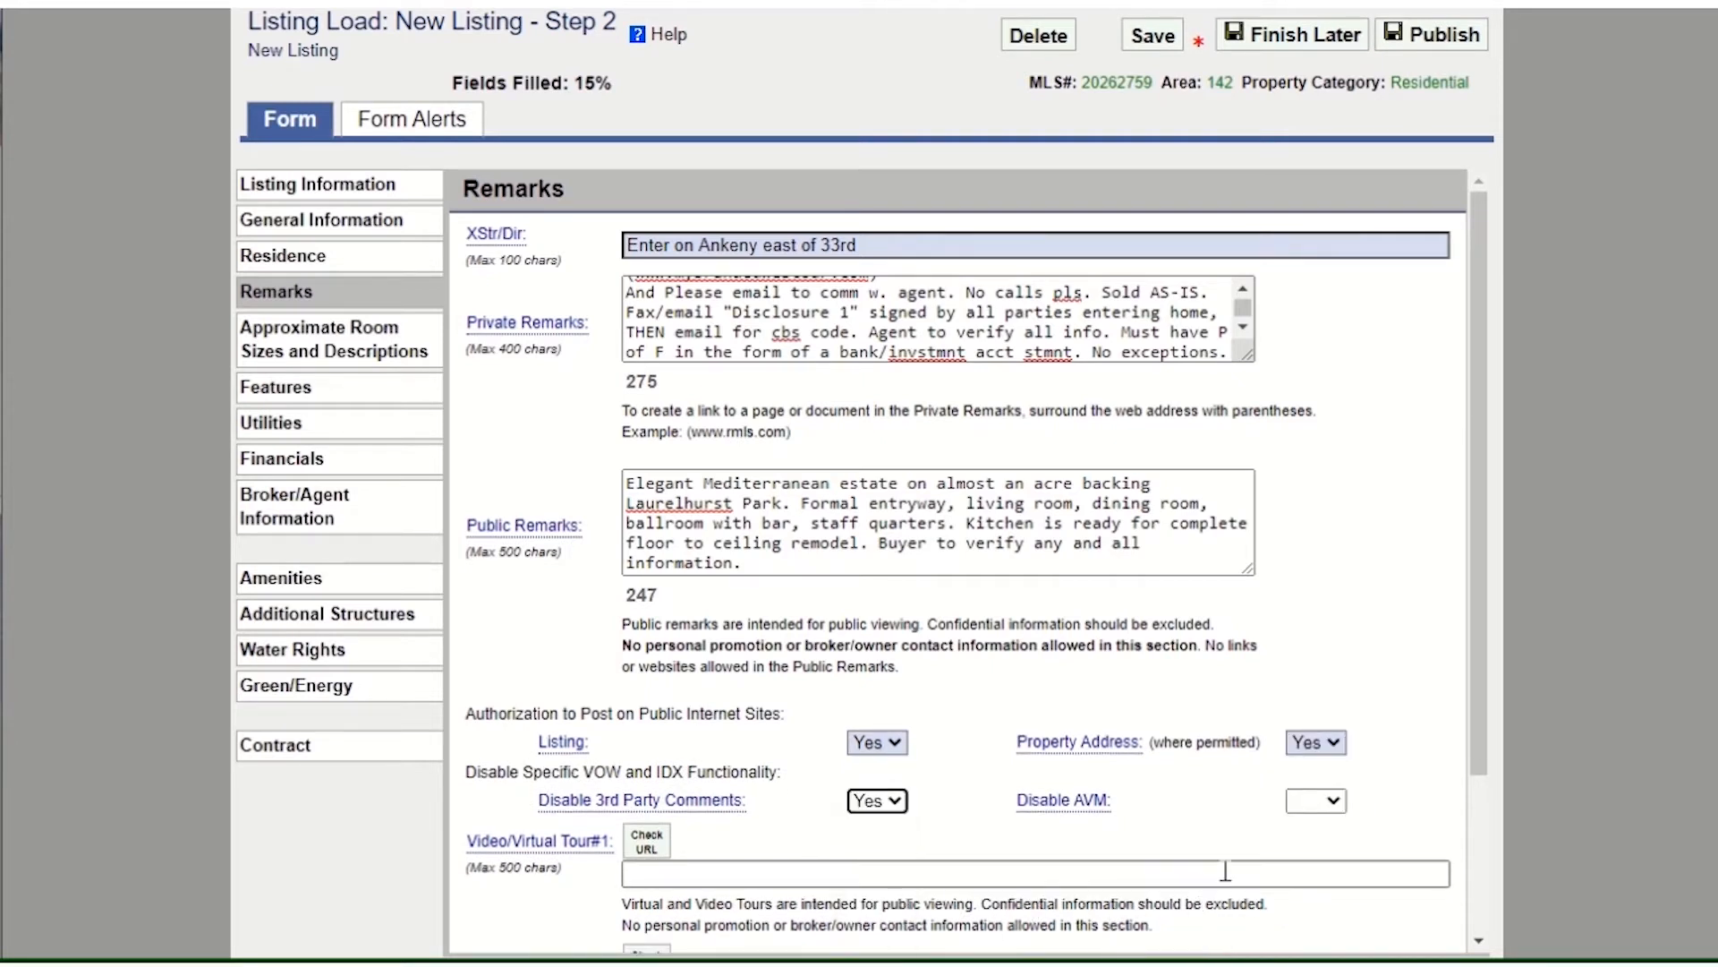
left_click(1331, 801)
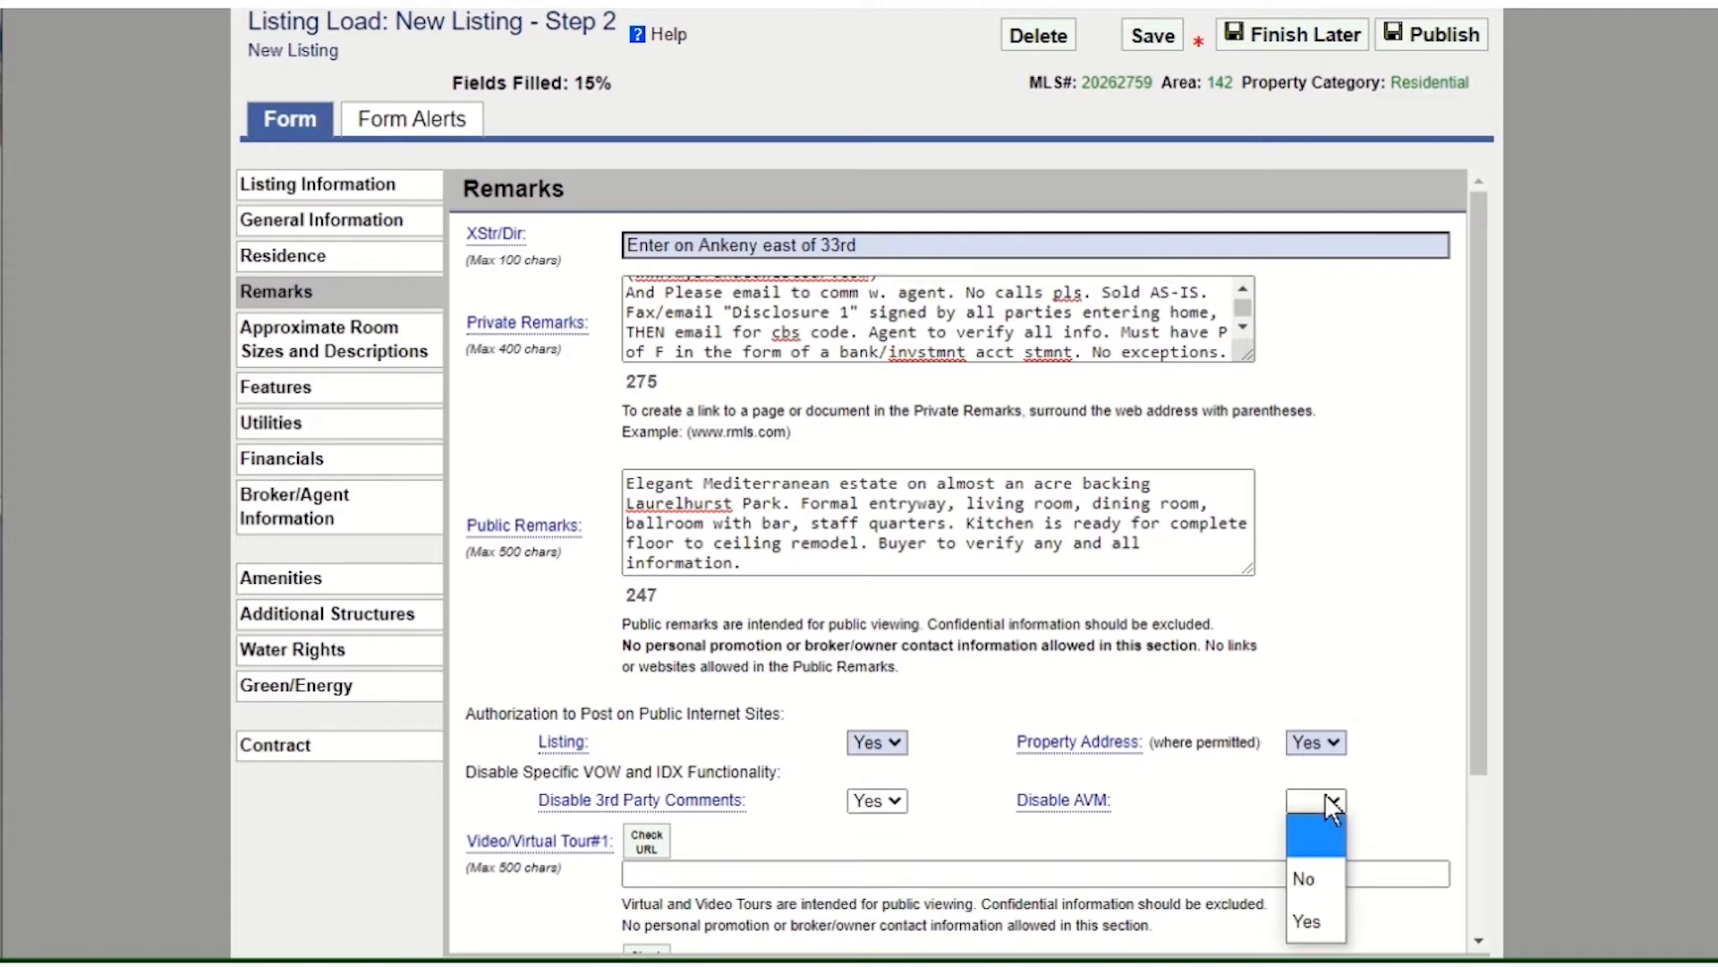
left_click(1296, 910)
scroll(606, 889, "down", 3)
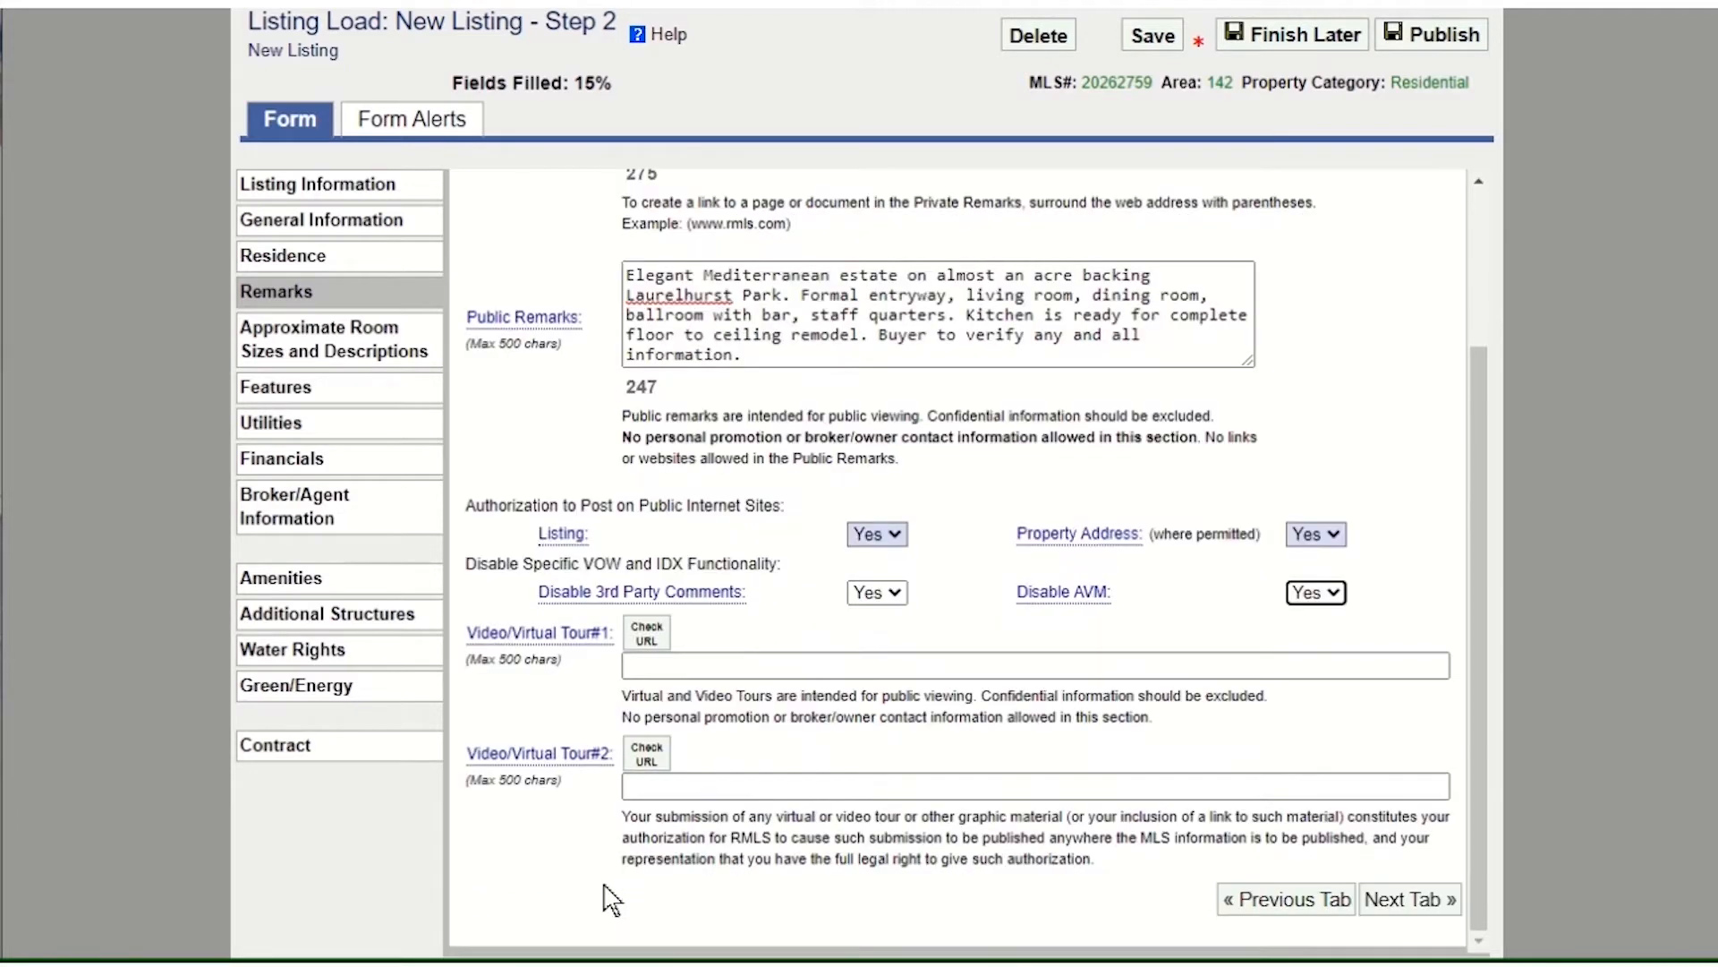
- In Approximate Room Sizes and Descriptions, set 4 full baths on the upper level and 2 partial baths on the main level
left_click(248, 338)
left_click(586, 266)
left_click(586, 523)
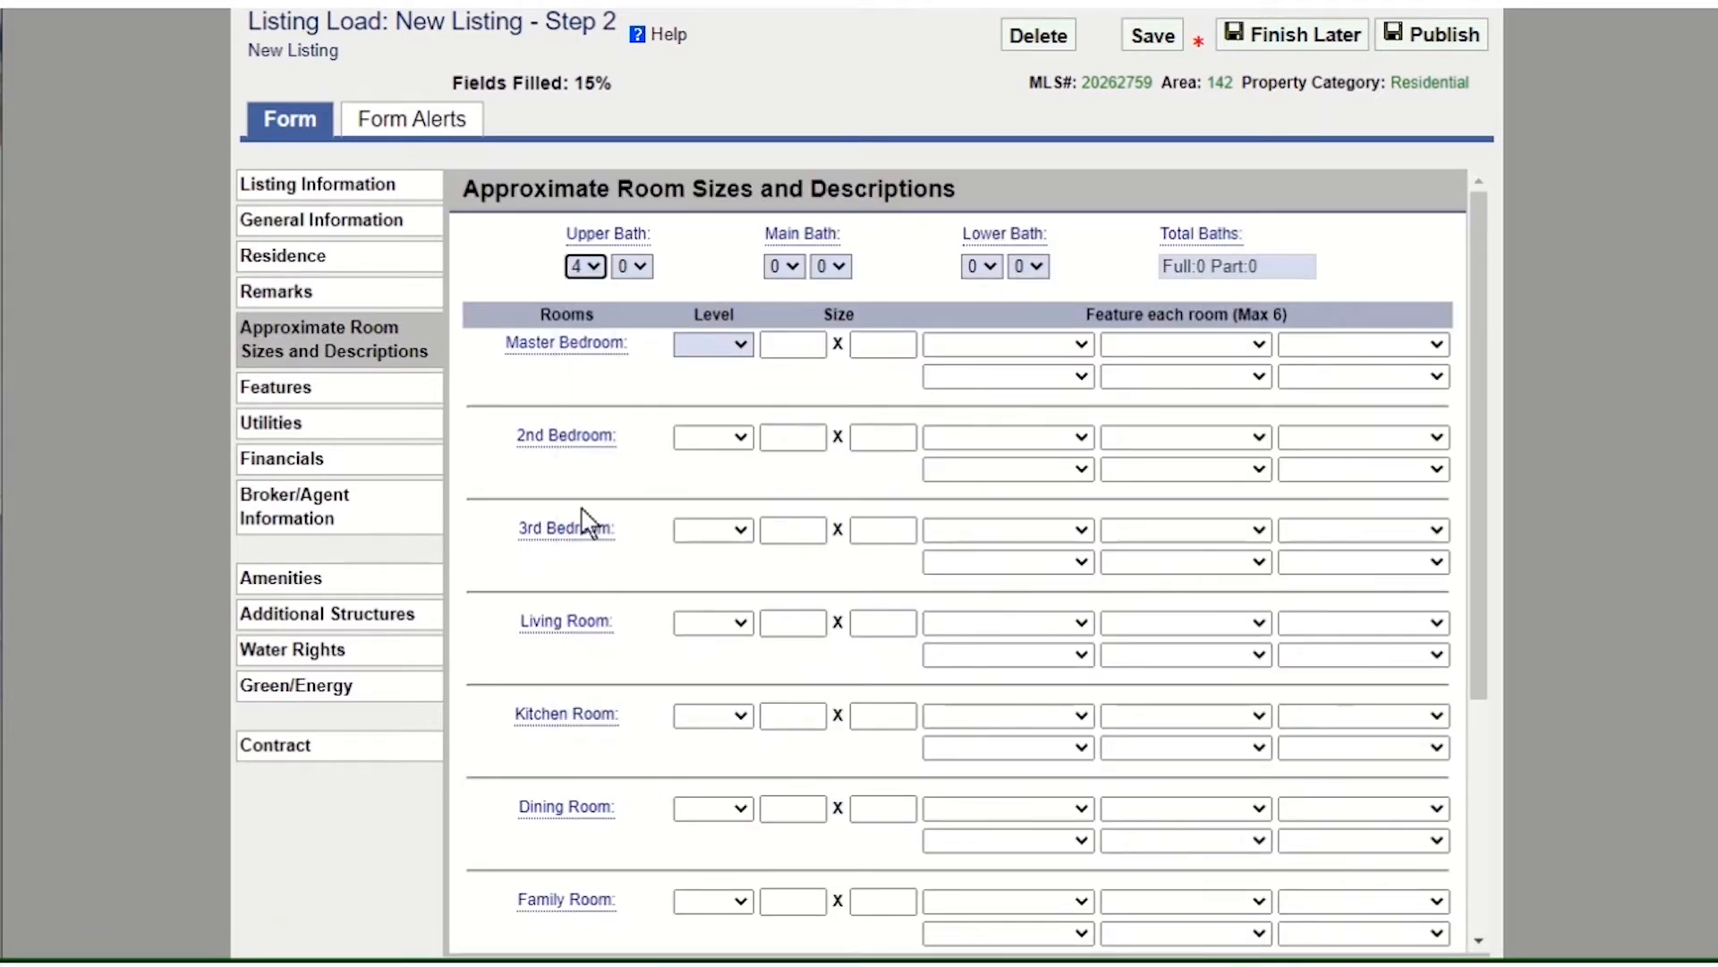
left_click(830, 266)
left_click(828, 417)
- Set the Master Bedroom's level to Main and its size to 16 x 28
left_click(741, 345)
left_click(710, 464)
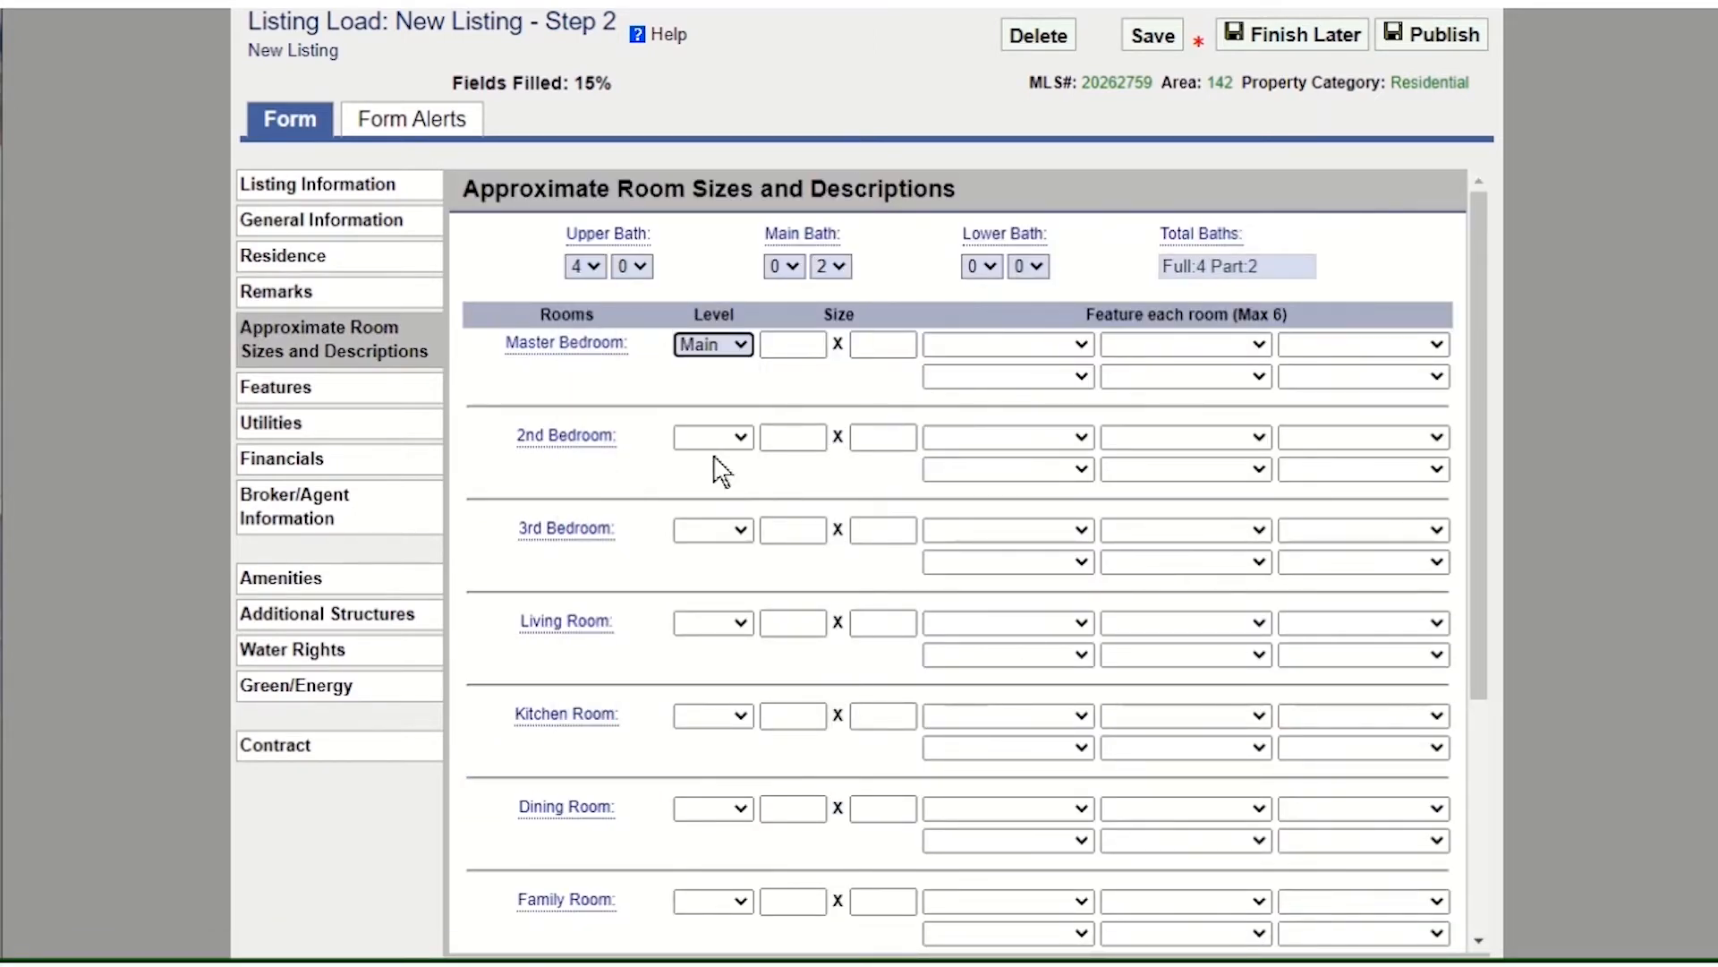
left_click(798, 344)
type("16")
key("Tab")
type("28")
- Add Balcony, Beamed Ceilings and Dressing Room as features of the Master Bedroom
left_click(1081, 345)
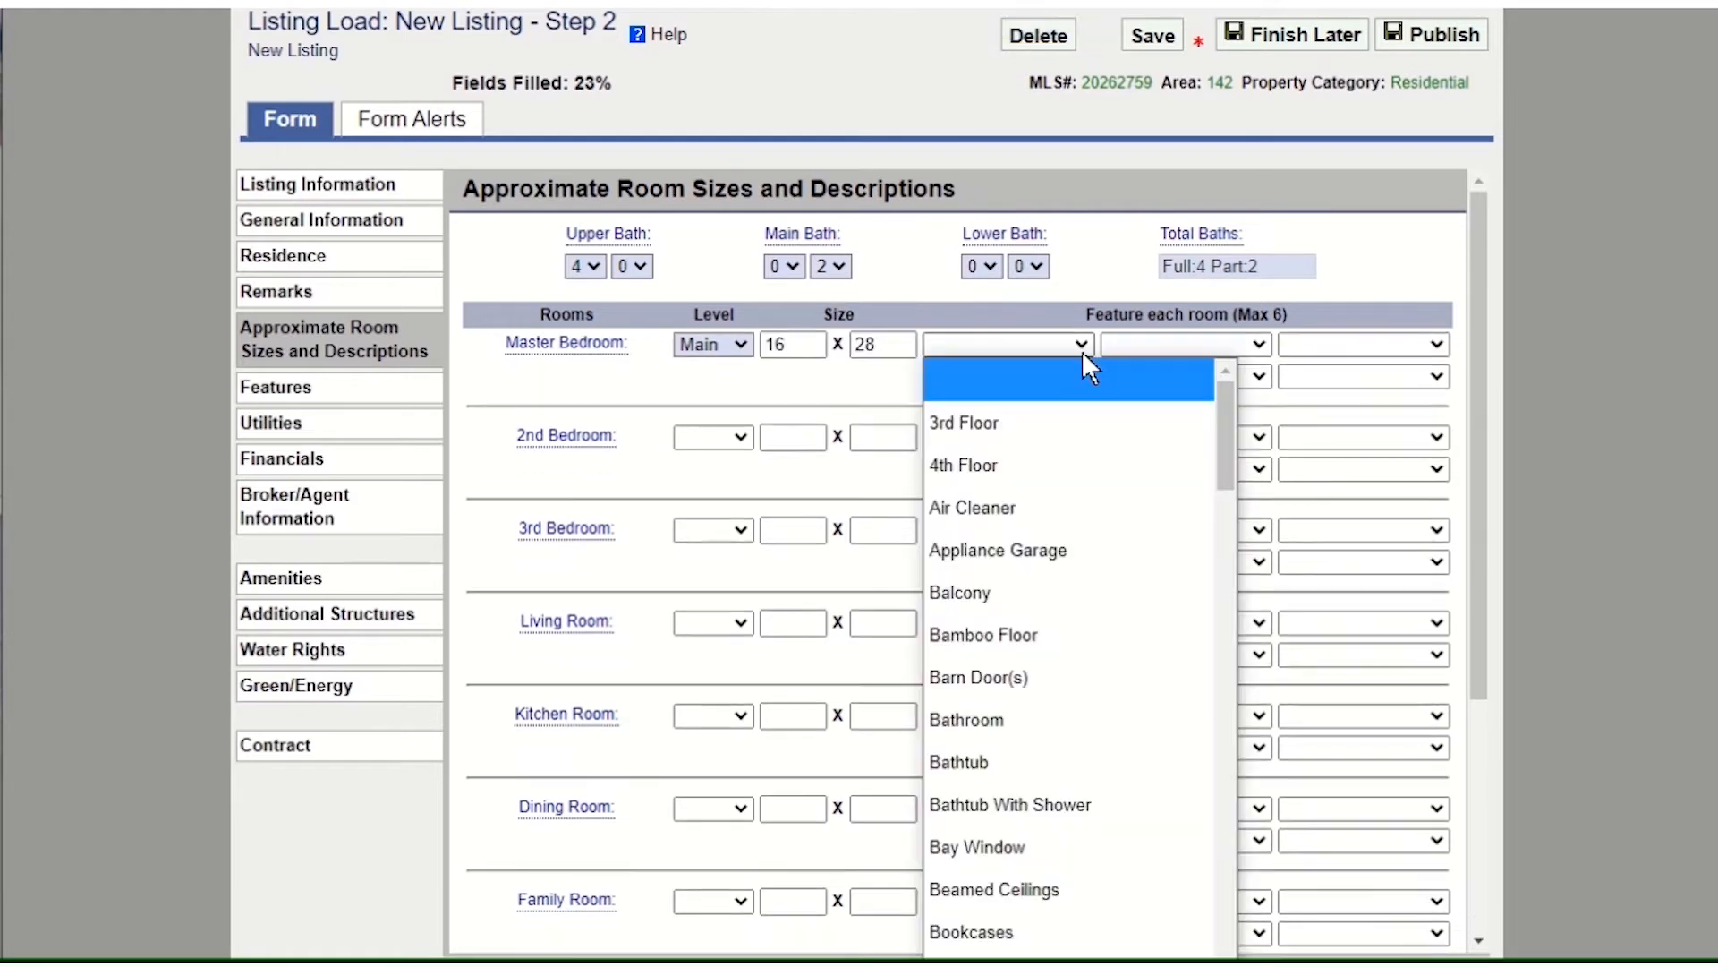
left_click(1038, 596)
left_click(1086, 376)
scroll(997, 633, "down", 2)
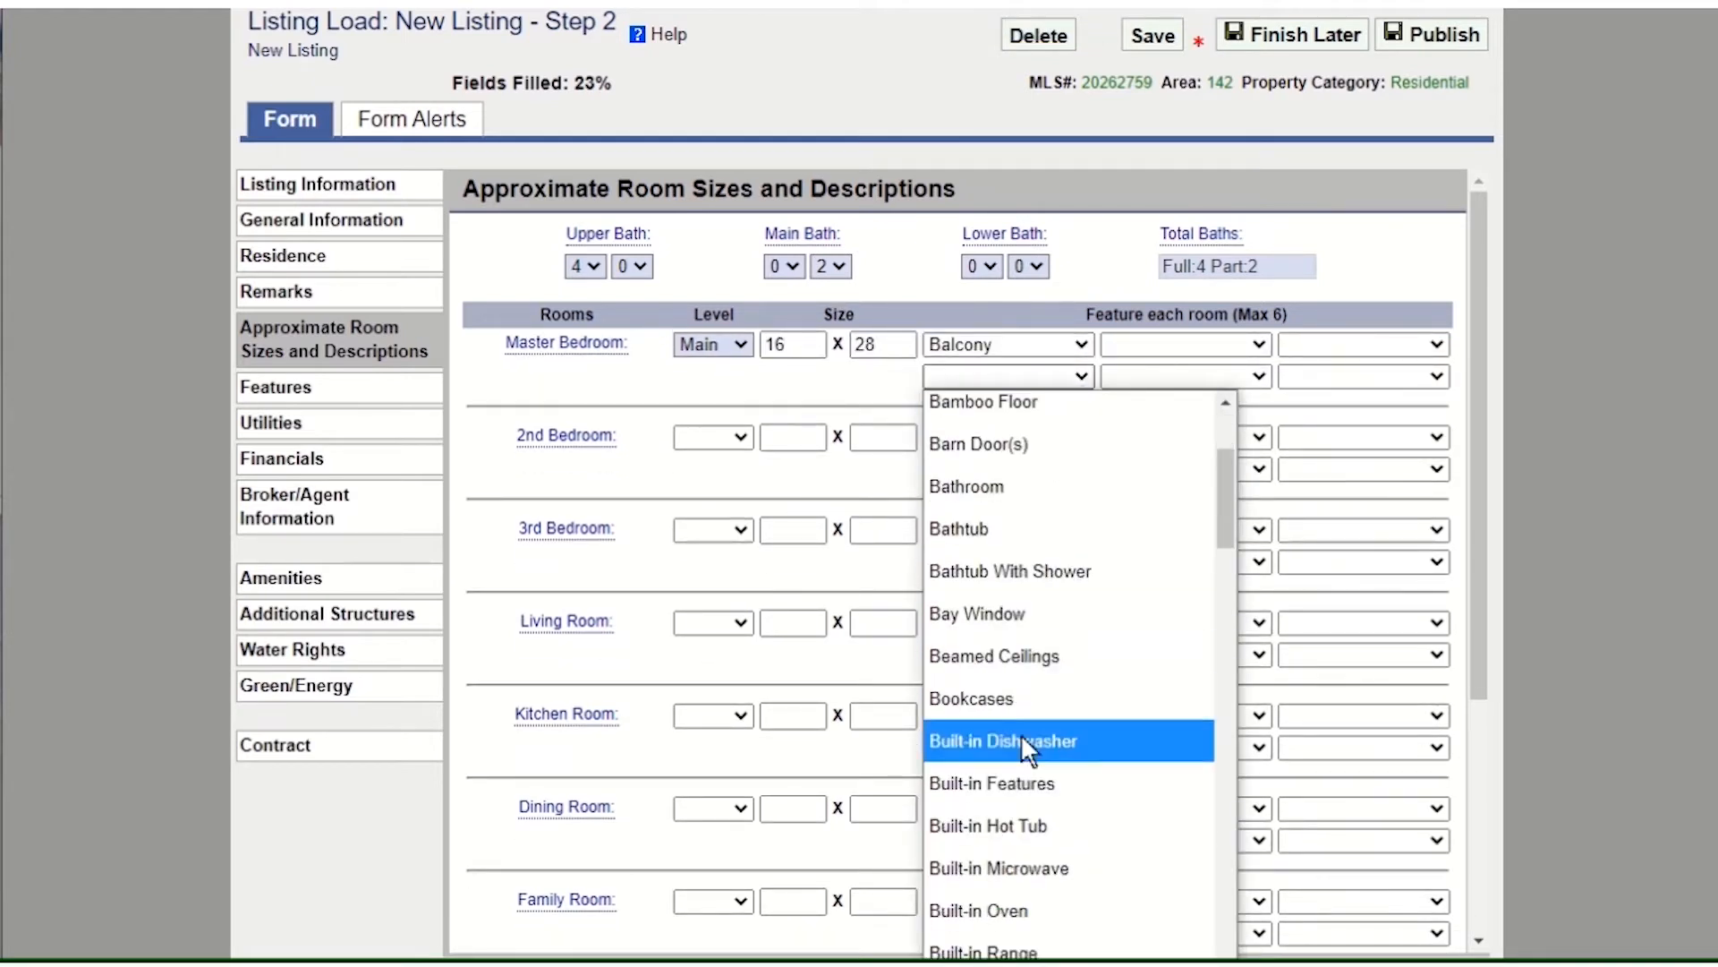
left_click(1028, 656)
left_click(1185, 344)
scroll(1147, 567, "down", 5)
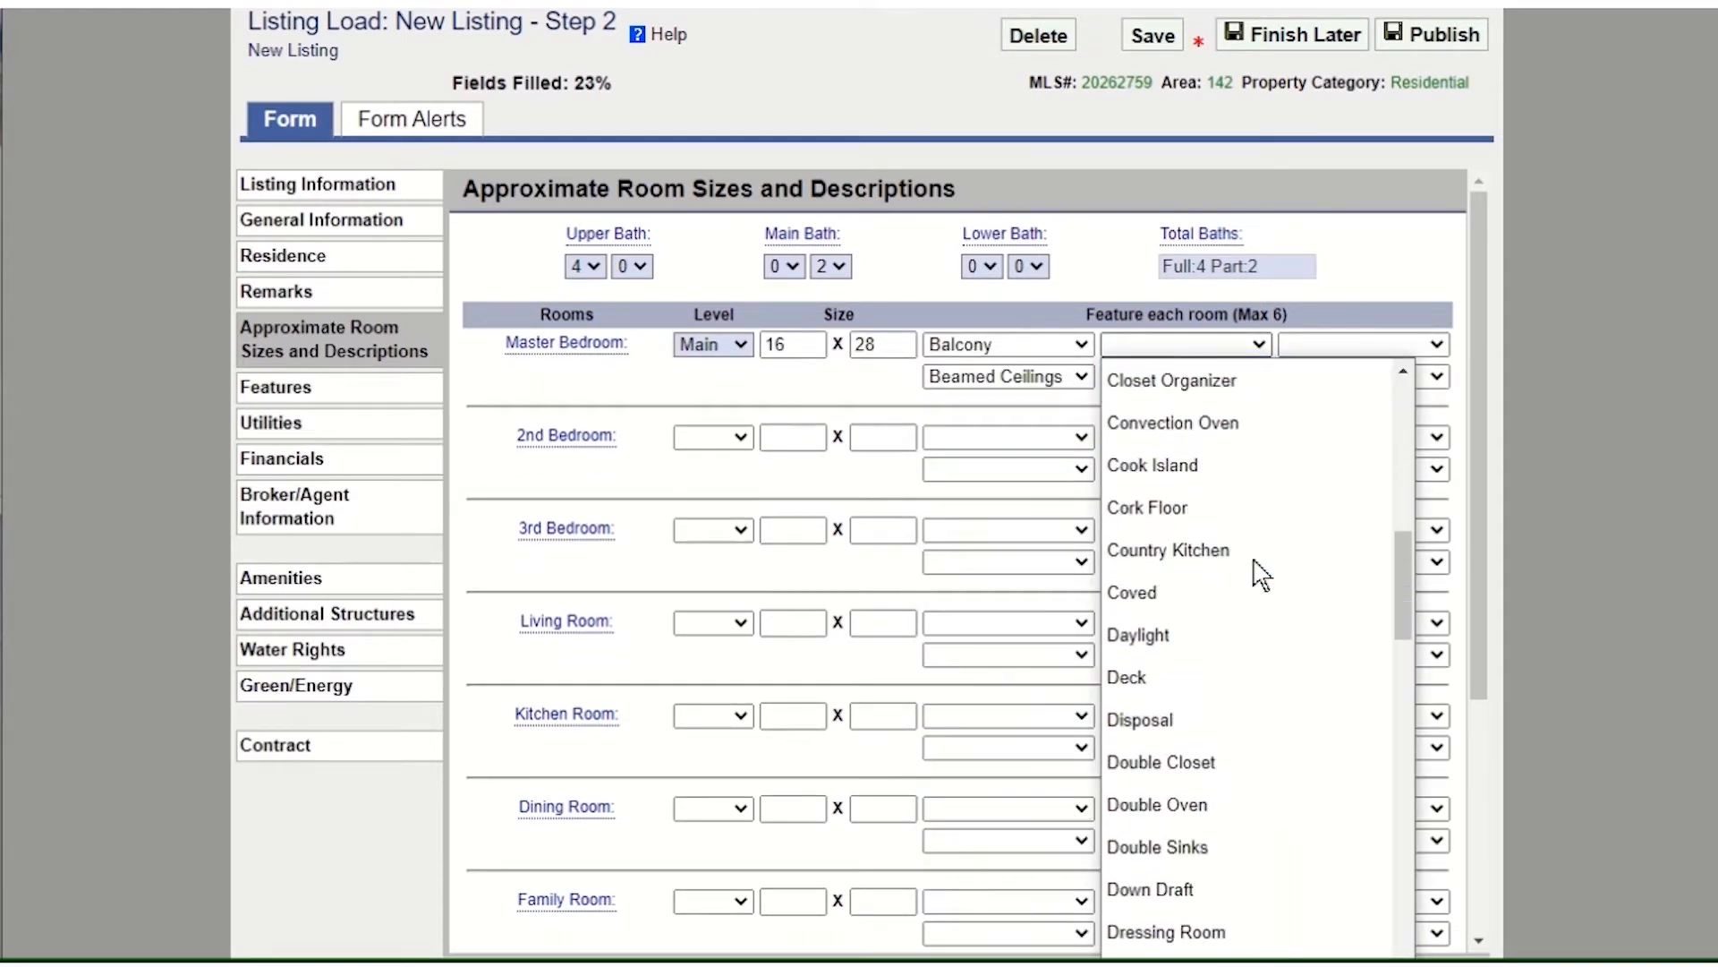
left_click(1212, 925)
- In the Features section, mark the kitchen as having Appliance Garage, Butler's Pantry, Free-Standing Range and Marble
left_click(288, 388)
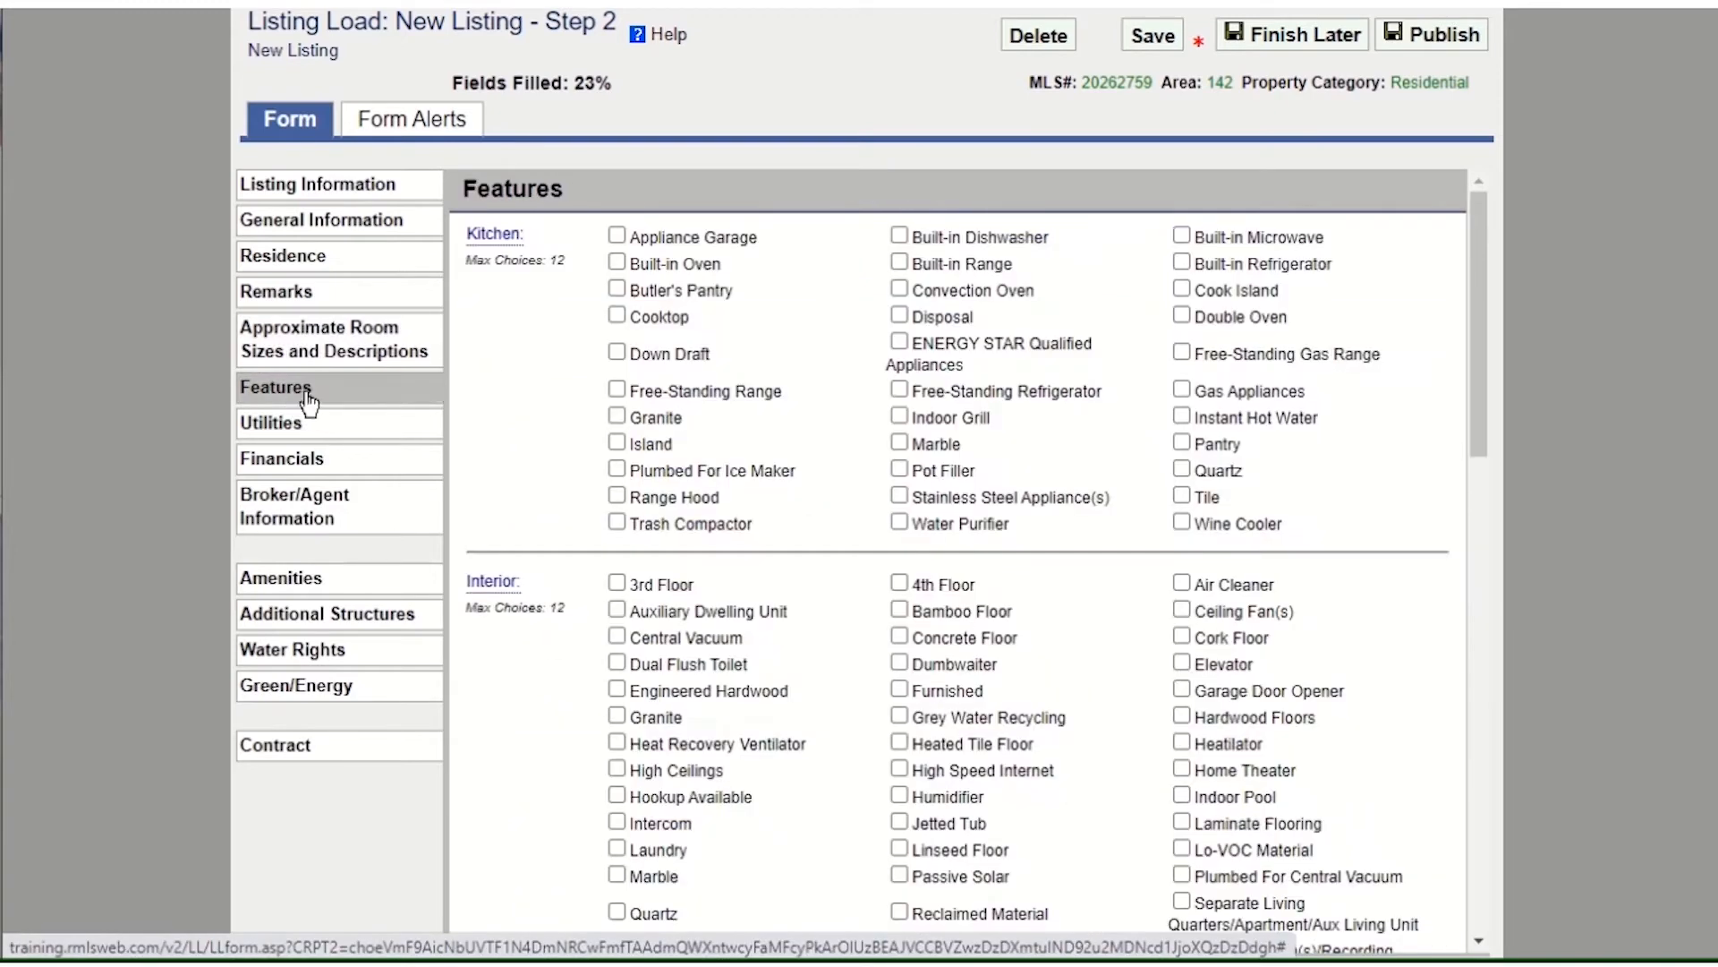
left_click(617, 236)
left_click(616, 289)
left_click(617, 389)
left_click(899, 442)
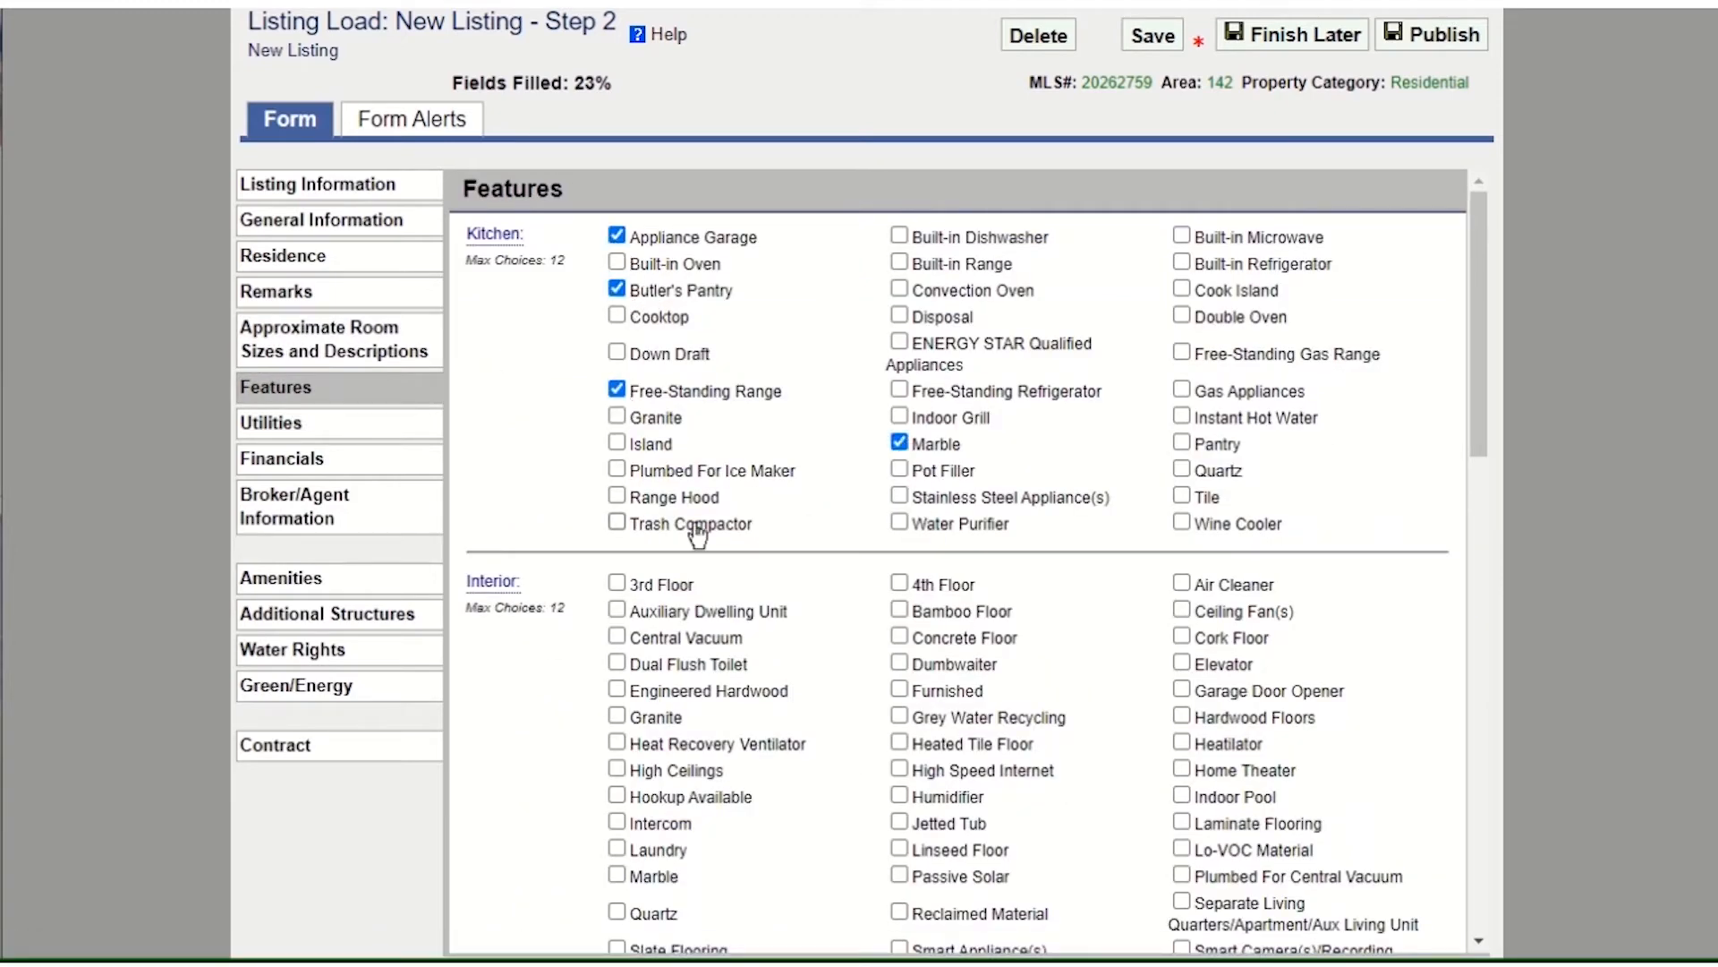
- Mark High Ceilings, Marble and Dumbwaiter as interior features
left_click(617, 767)
left_click(617, 874)
left_click(900, 663)
- In the Utilities section, select Forced Air heat, Gas fuel, Public water and Public Sewer
left_click(291, 422)
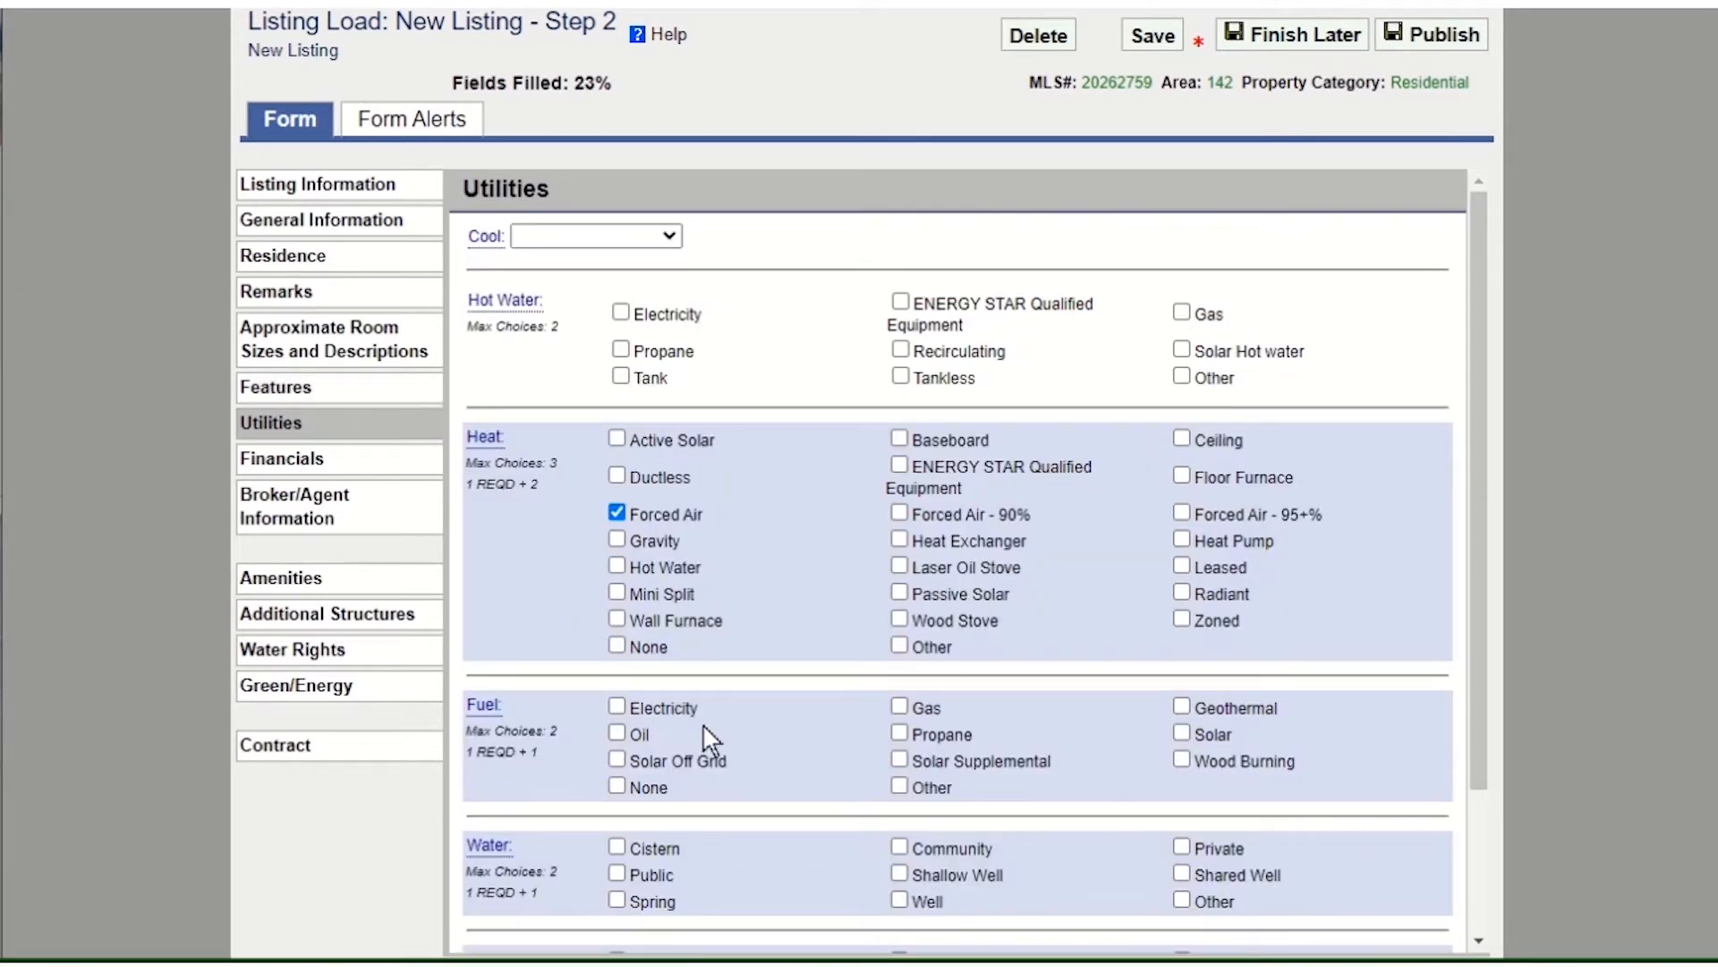
left_click(617, 874)
scroll(616, 816, "down", 2)
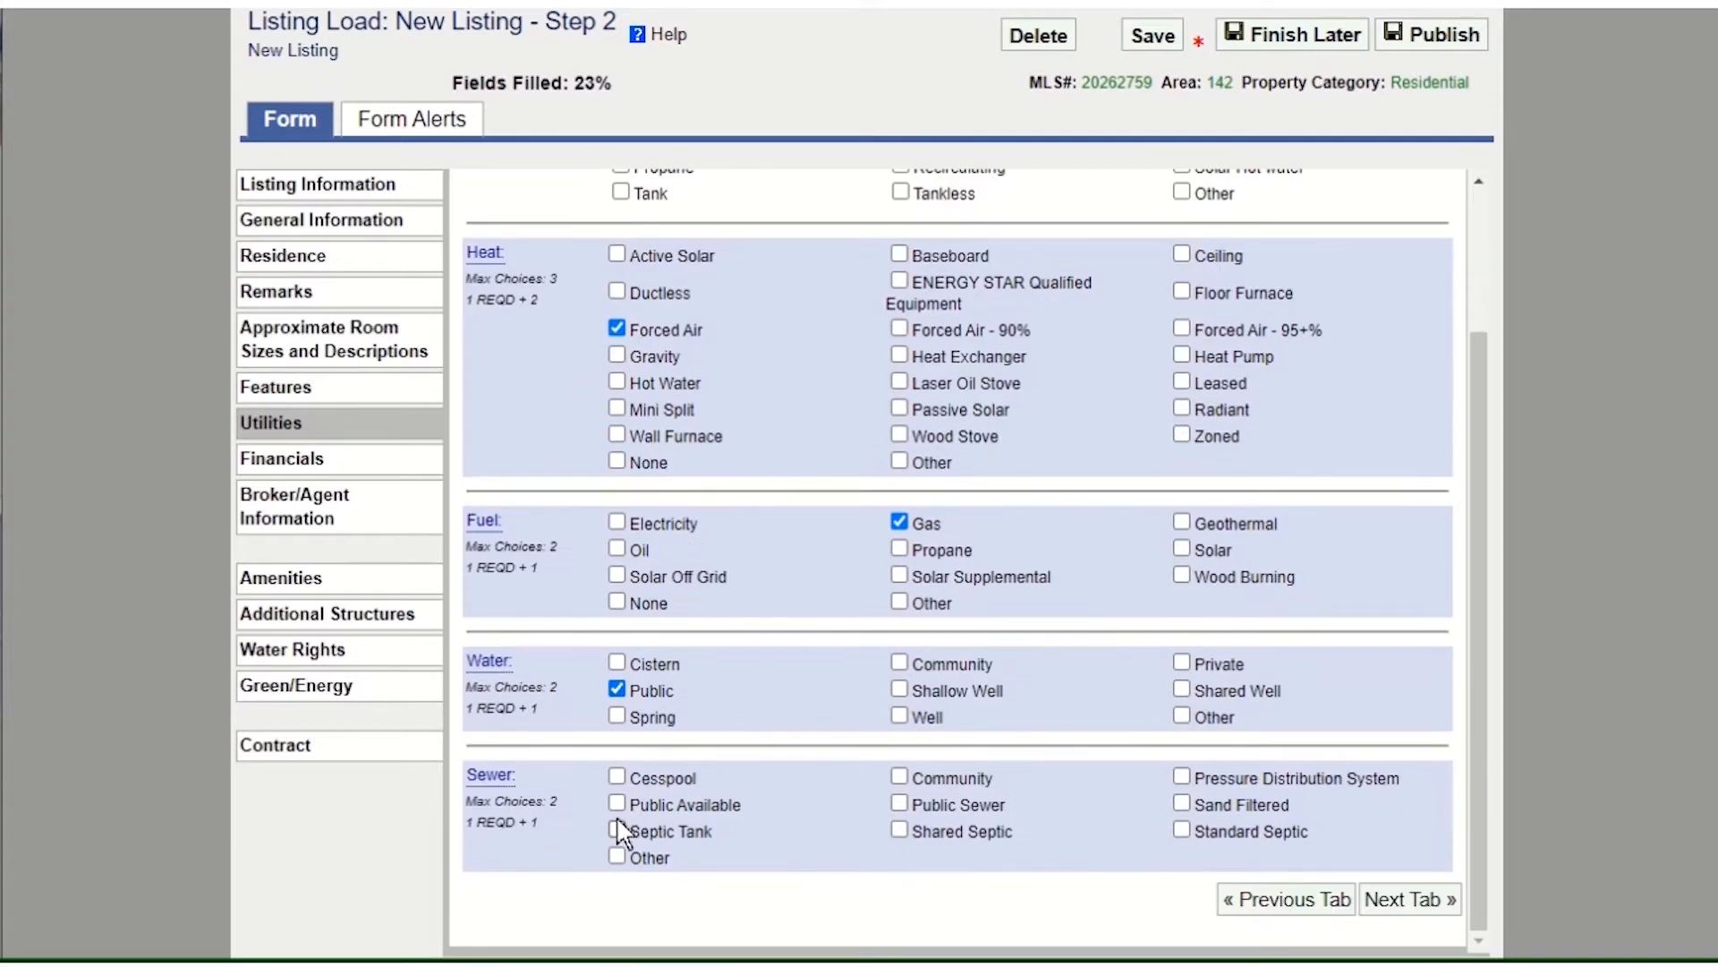
left_click(900, 803)
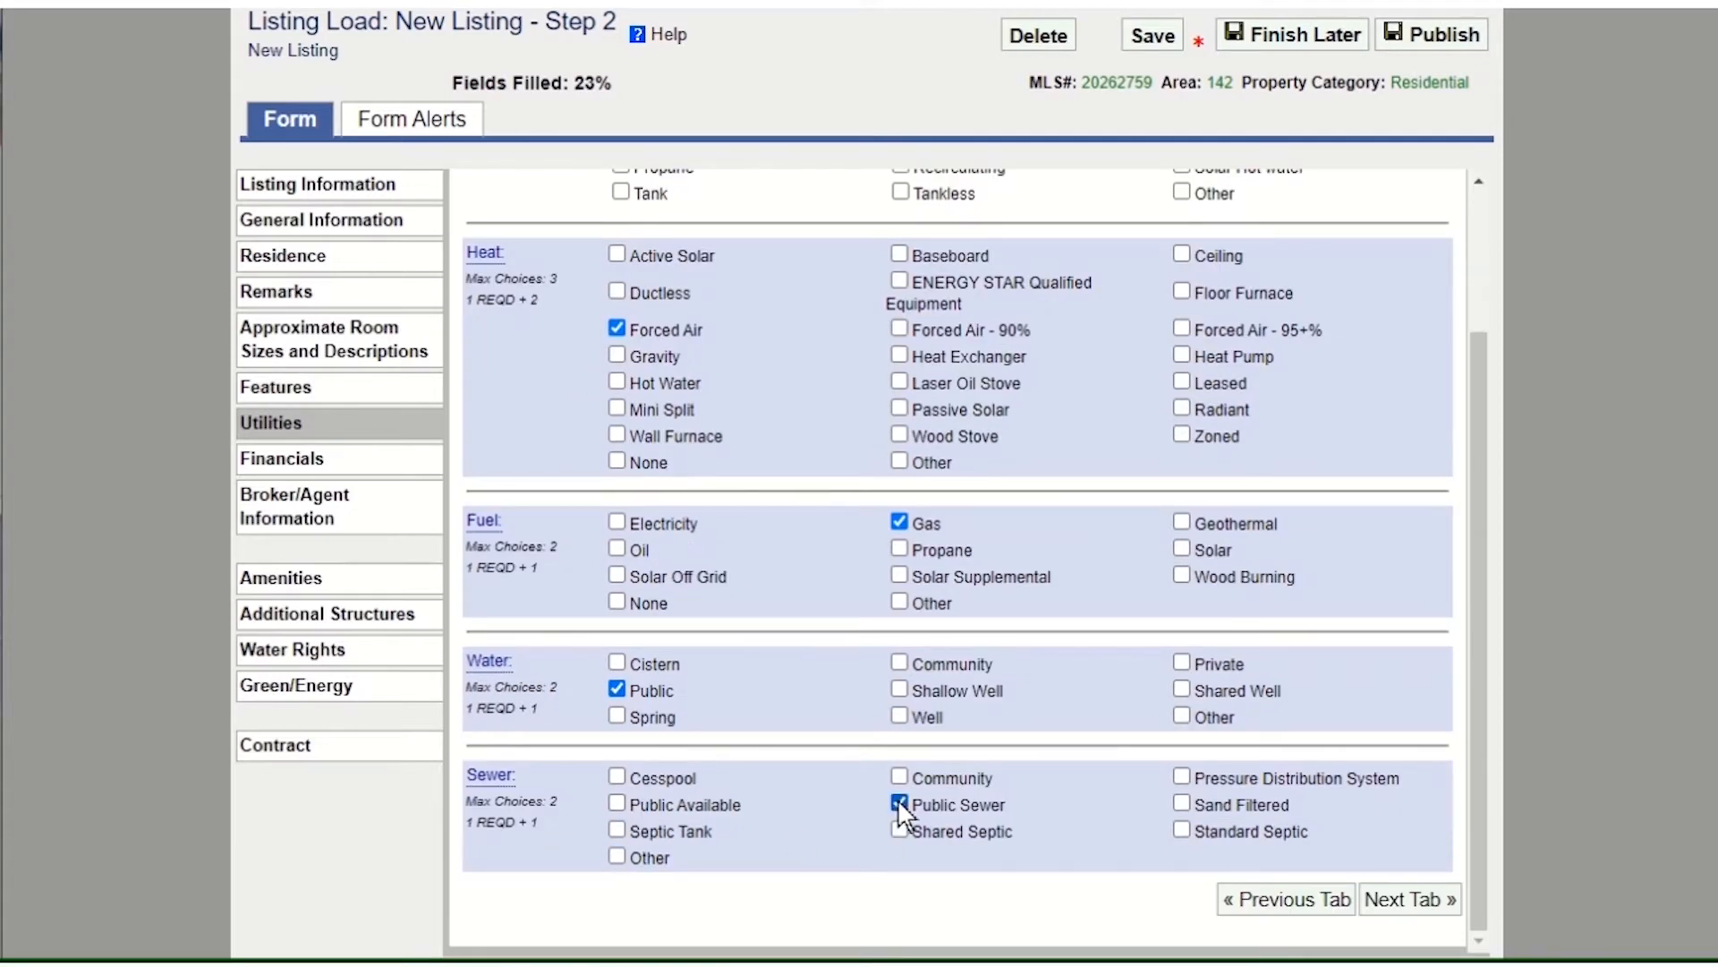
- Go to the Financials section of the listing form and read the help definition for the BAC field
left_click(261, 458)
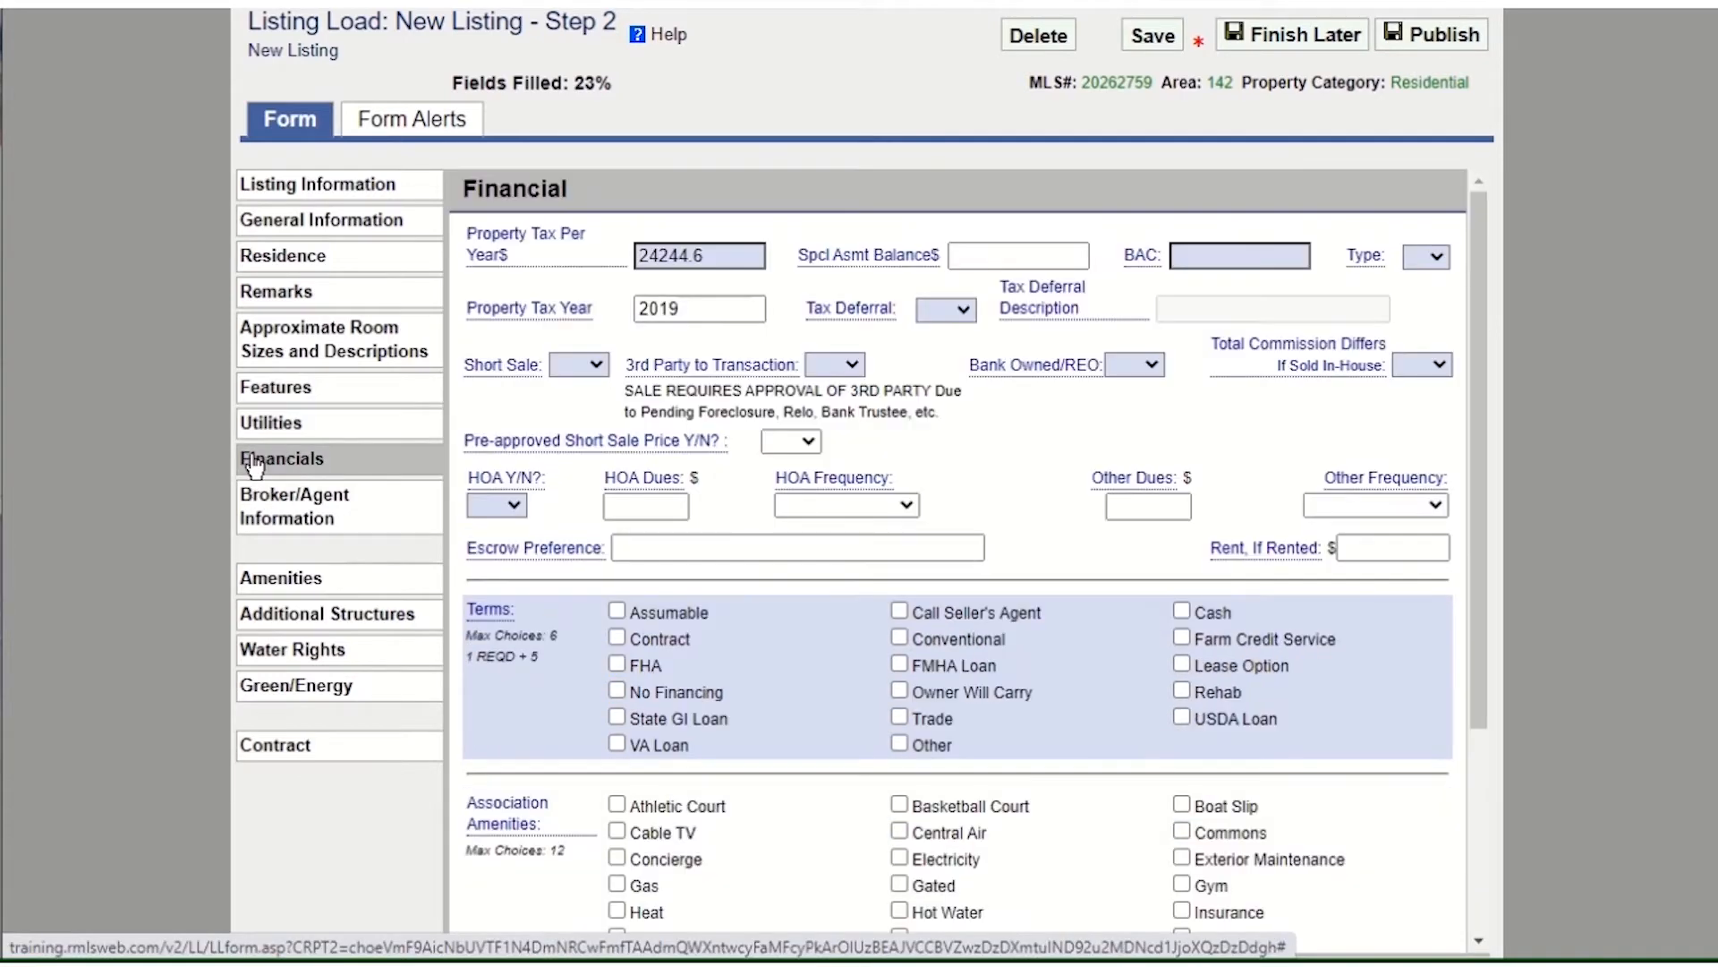
left_click(1143, 259)
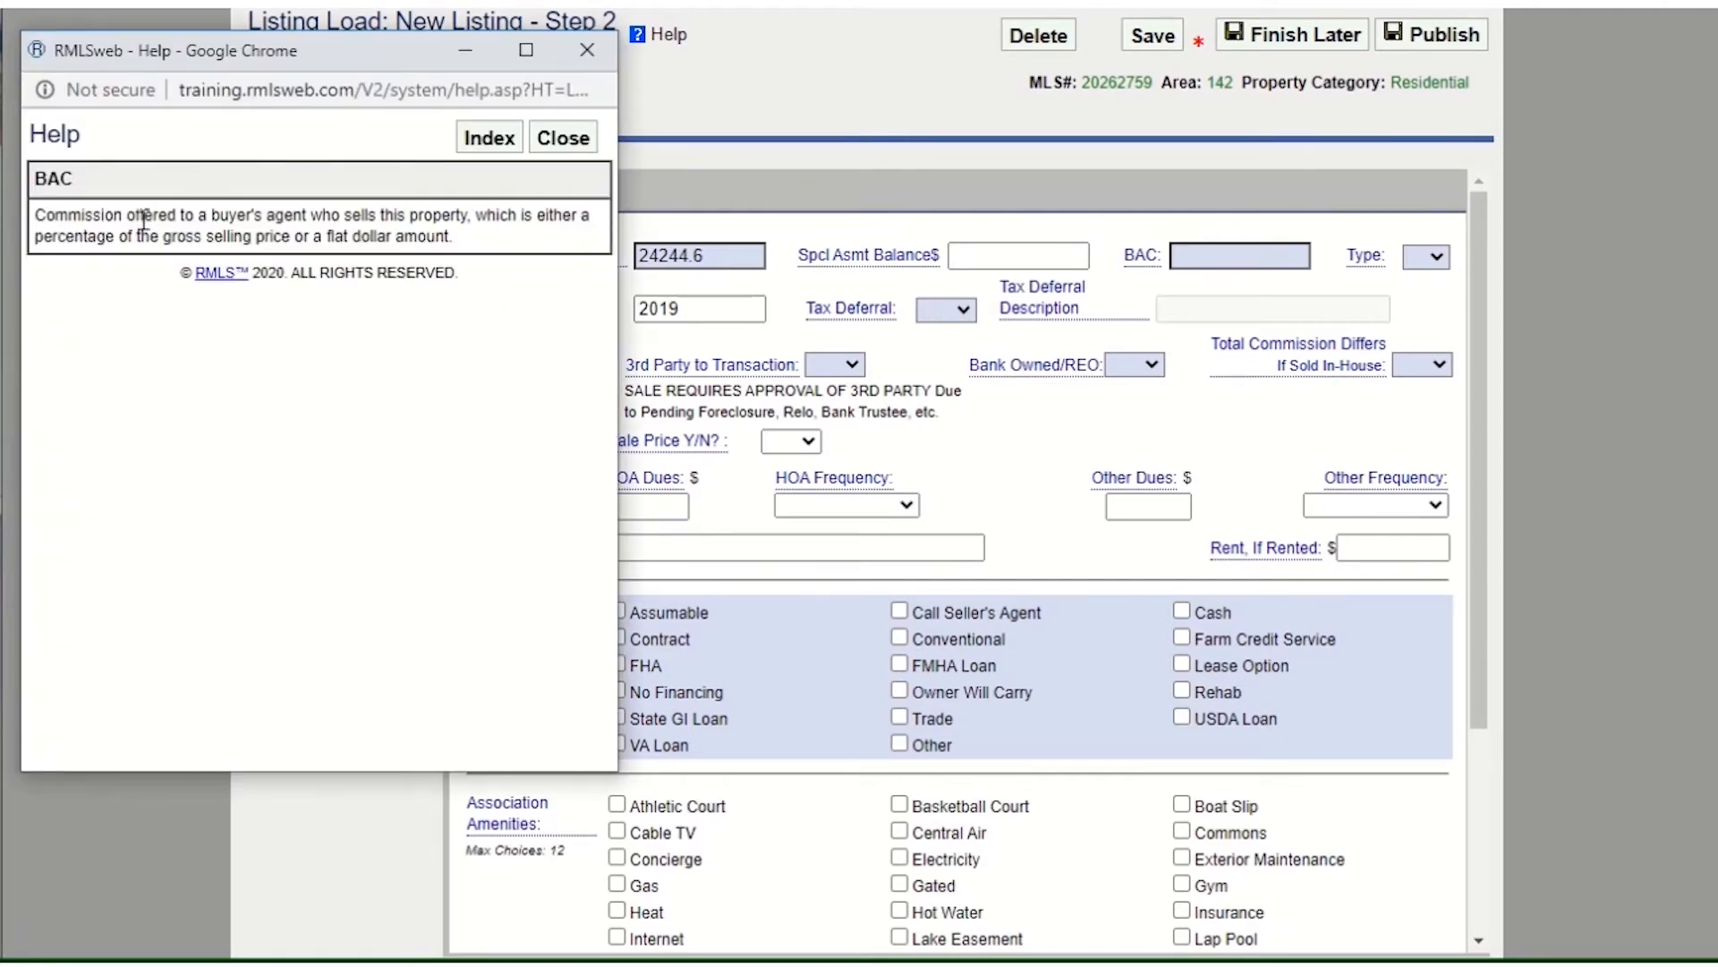
left_click(563, 139)
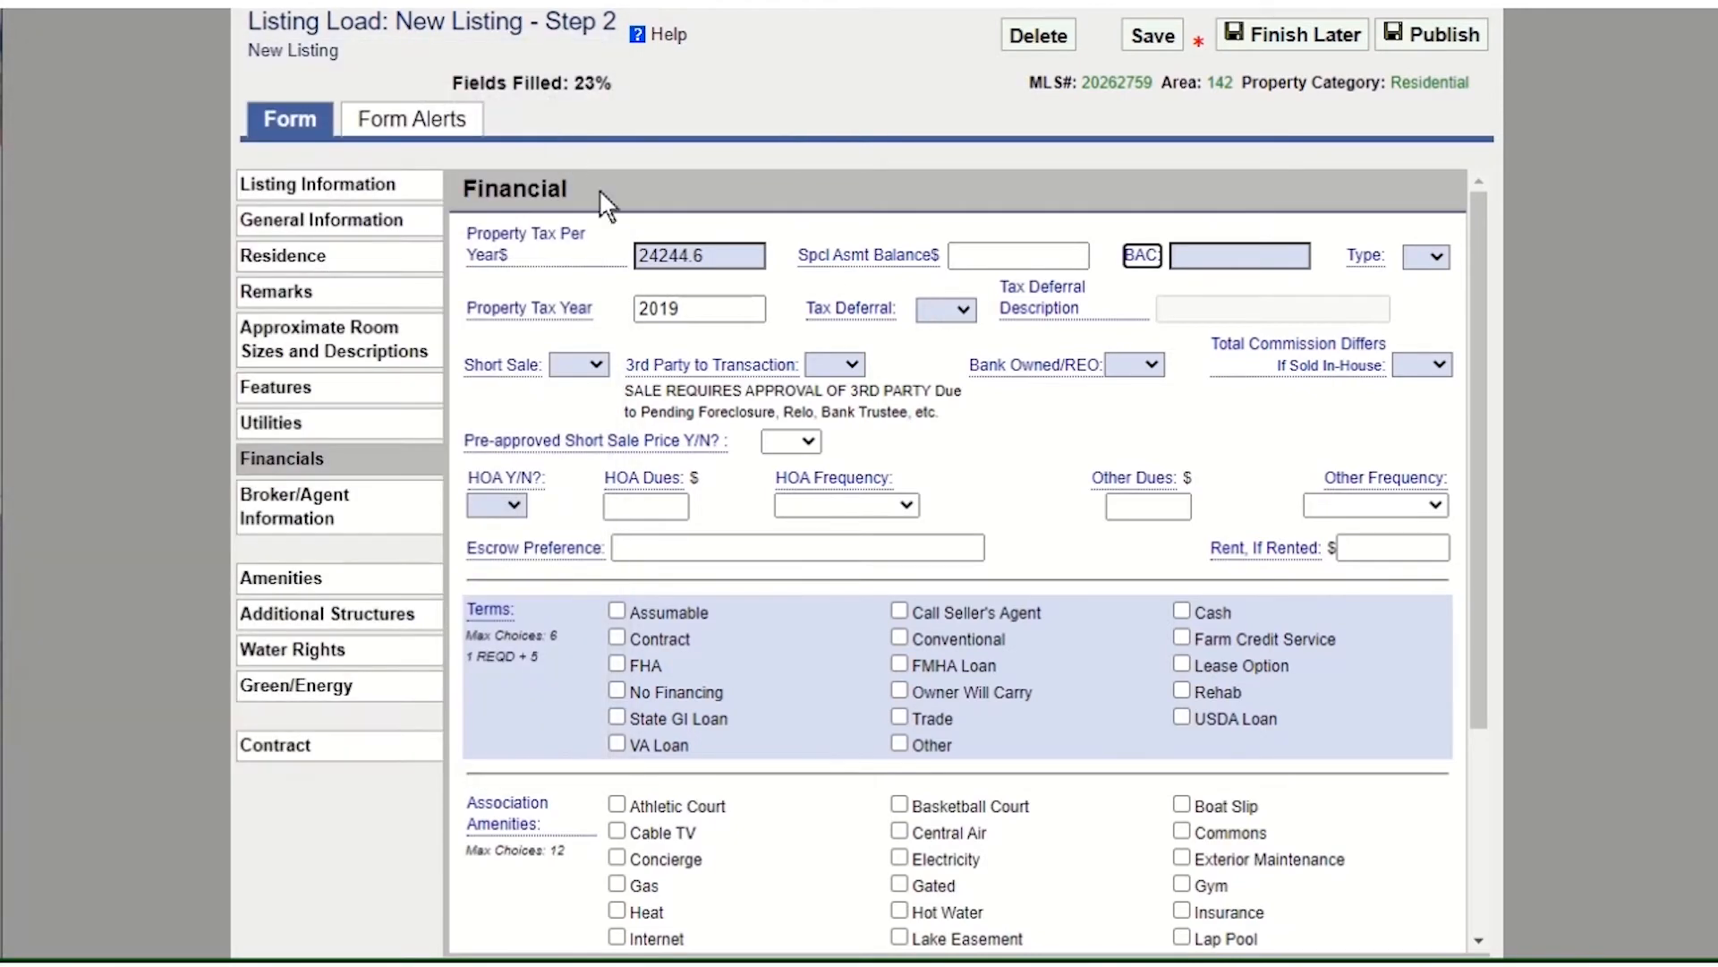
- Set BAC to 2.0 with type % and Tax Deferral to No
left_click(1202, 255)
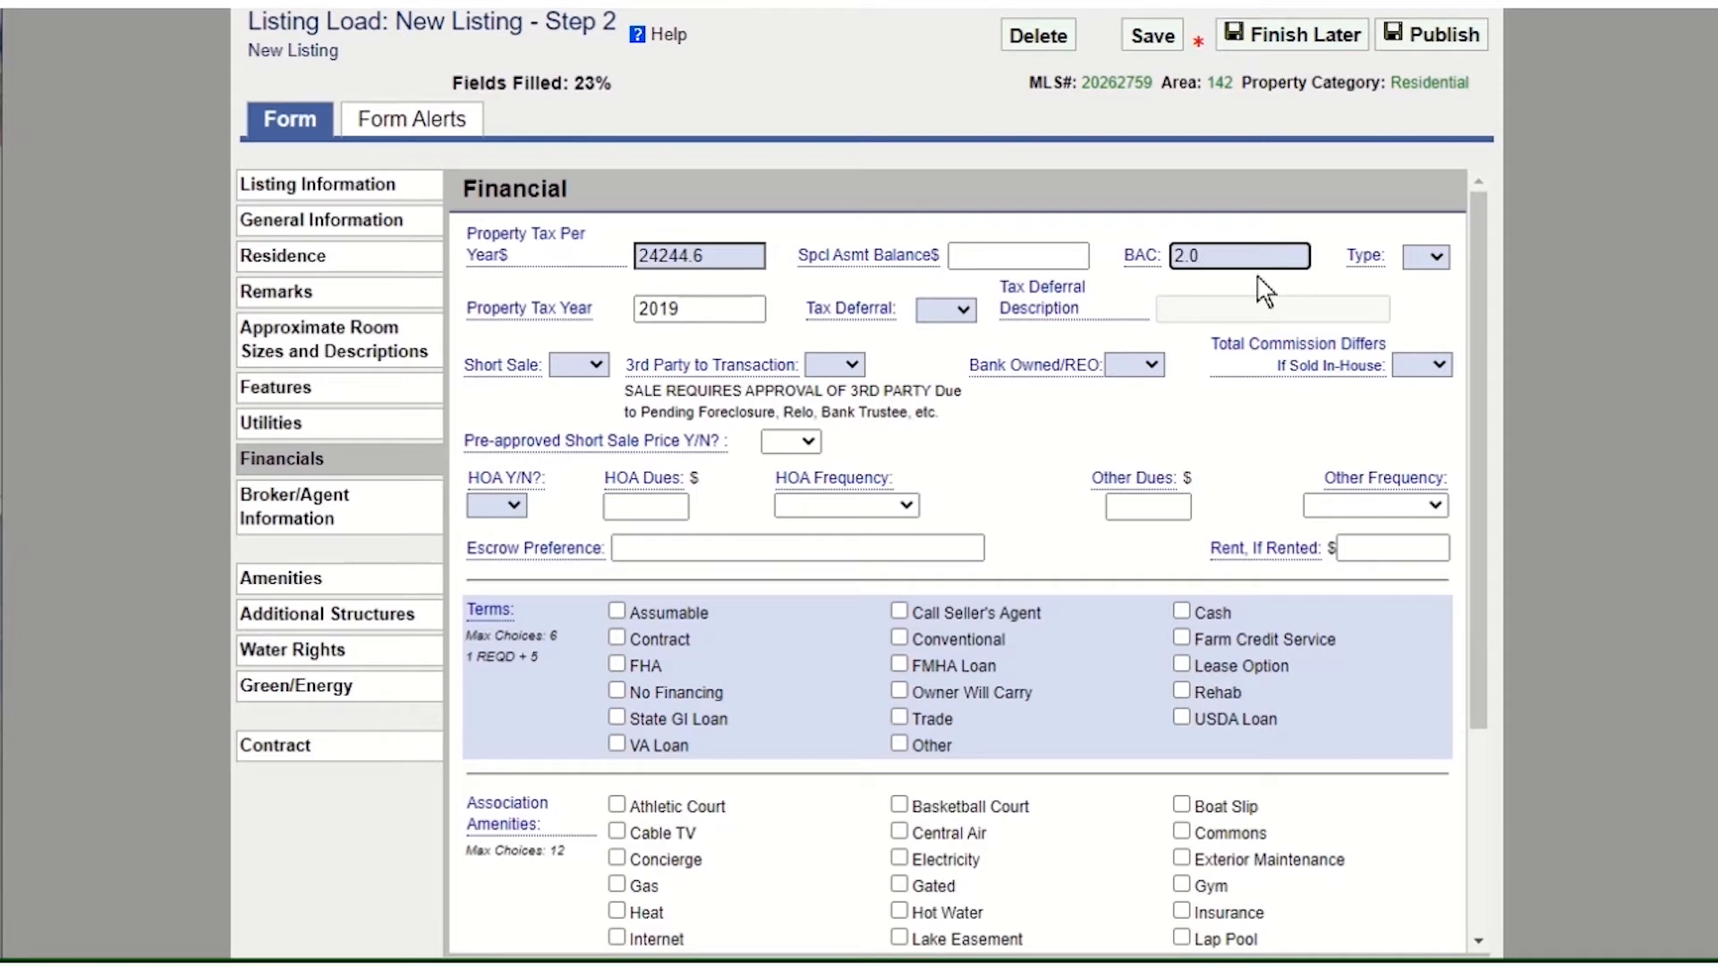
left_click(1428, 258)
left_click(1421, 312)
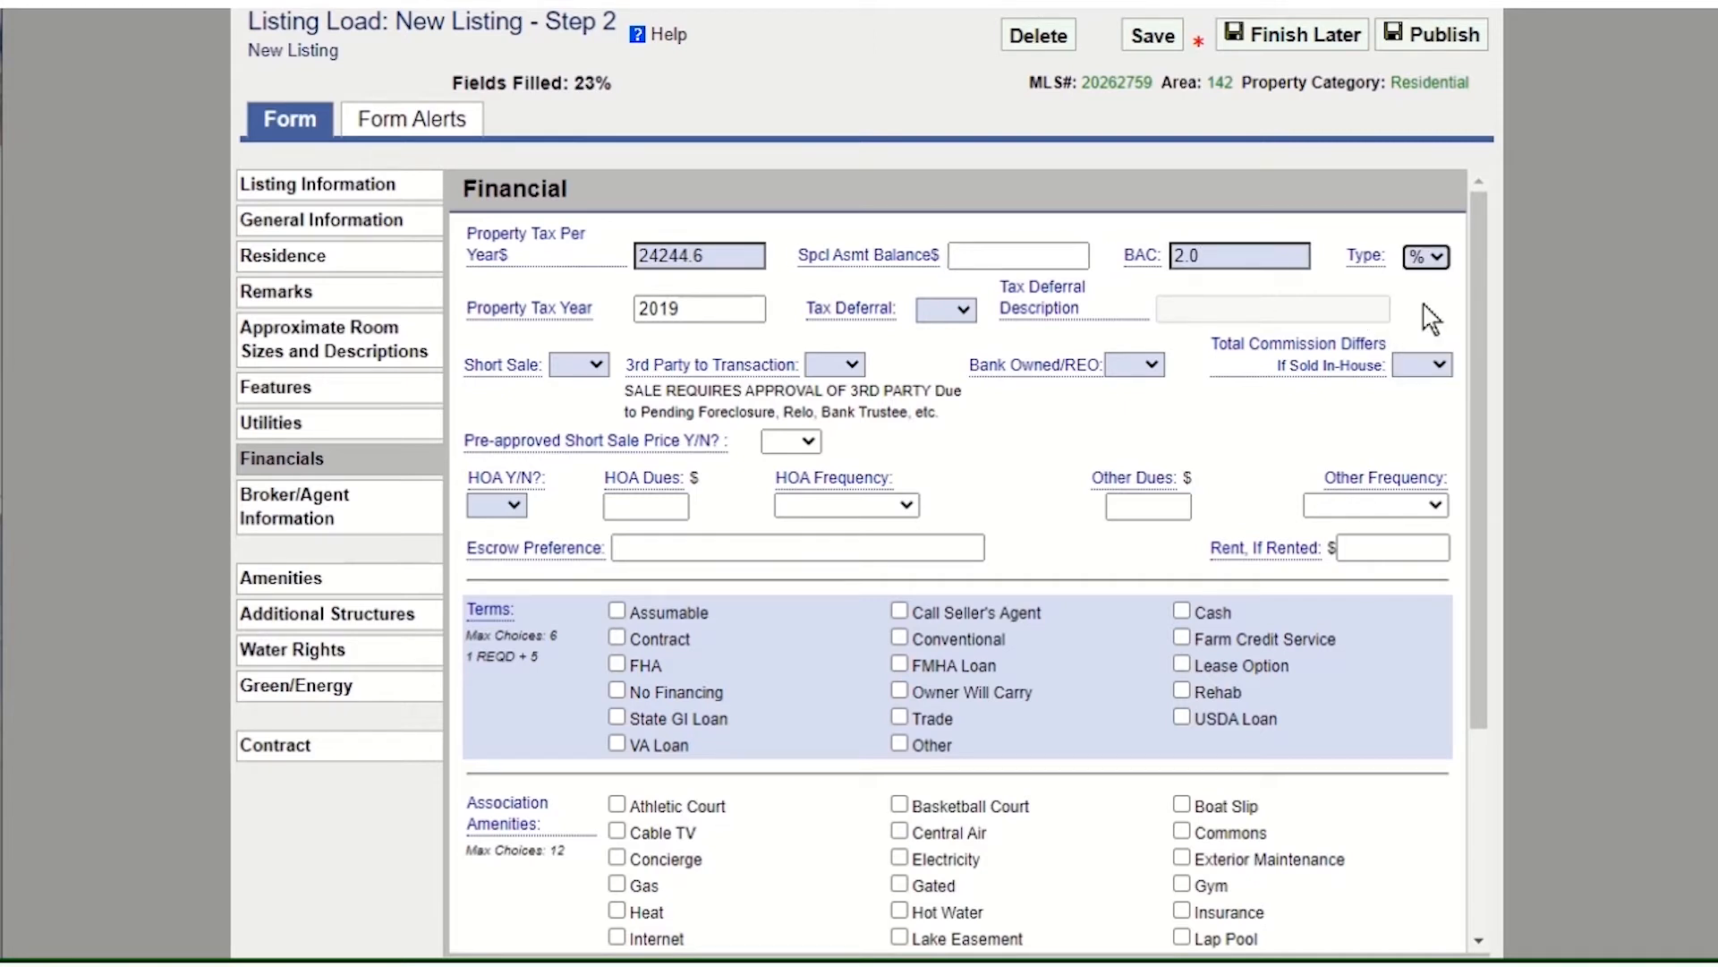
left_click(965, 309)
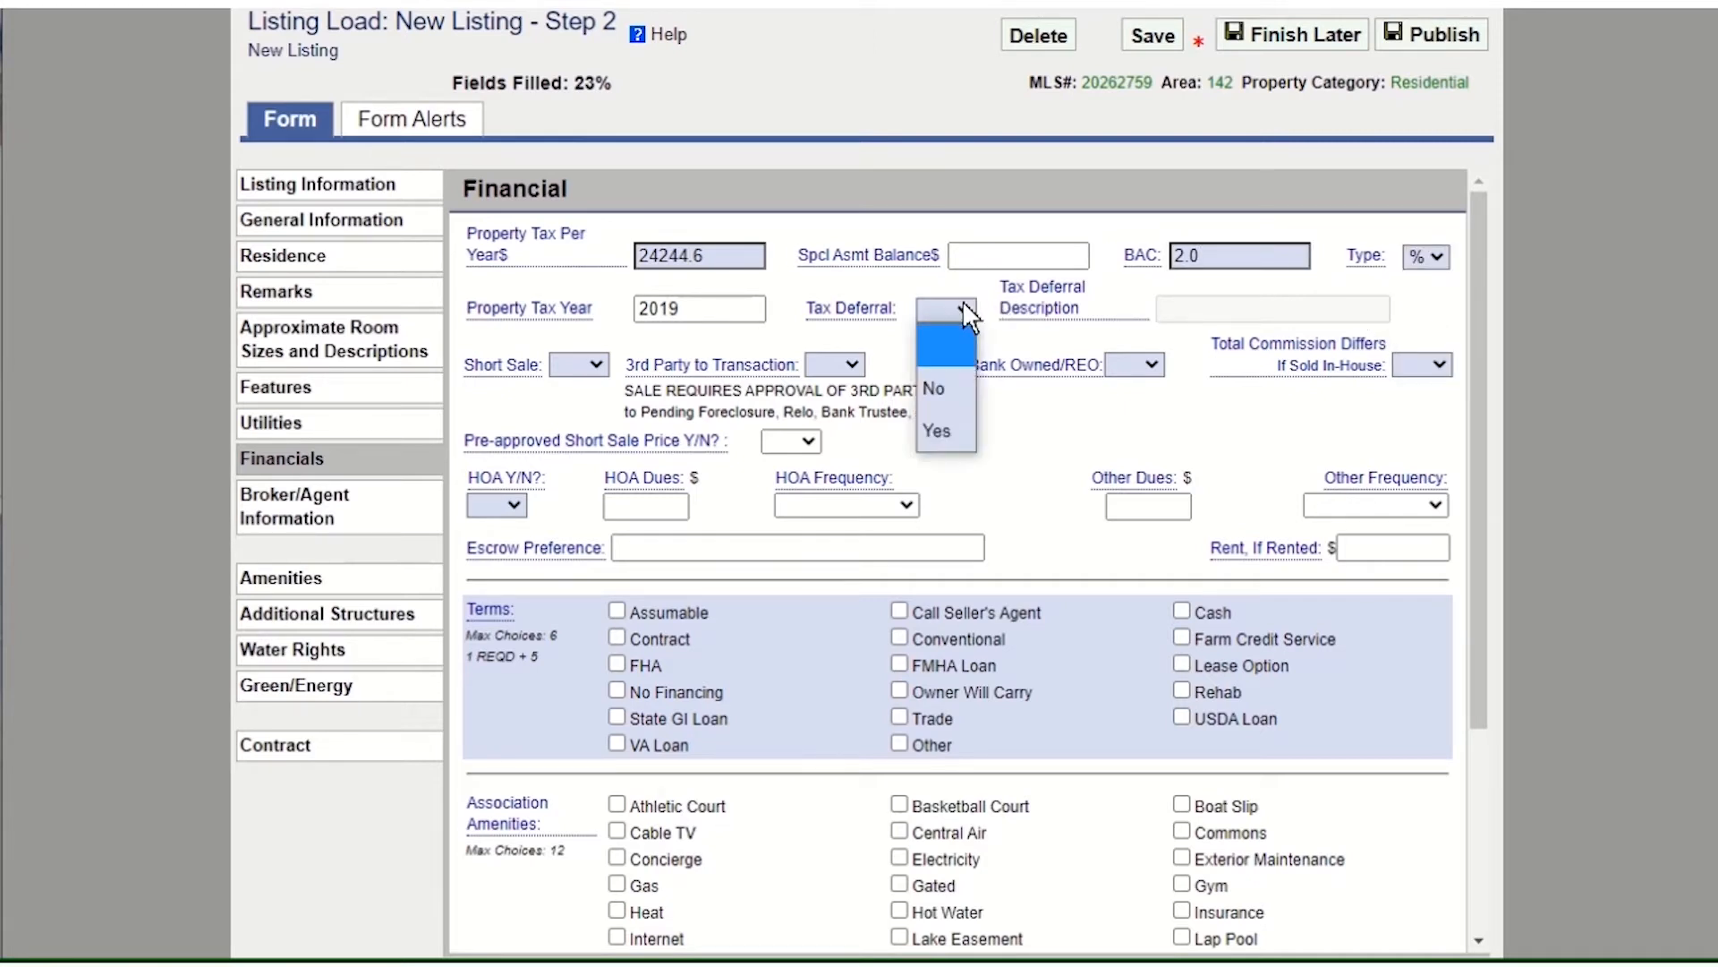
left_click(942, 383)
- Try marking the property as both a Short Sale and Bank Owned/REO
left_click(596, 360)
left_click(567, 486)
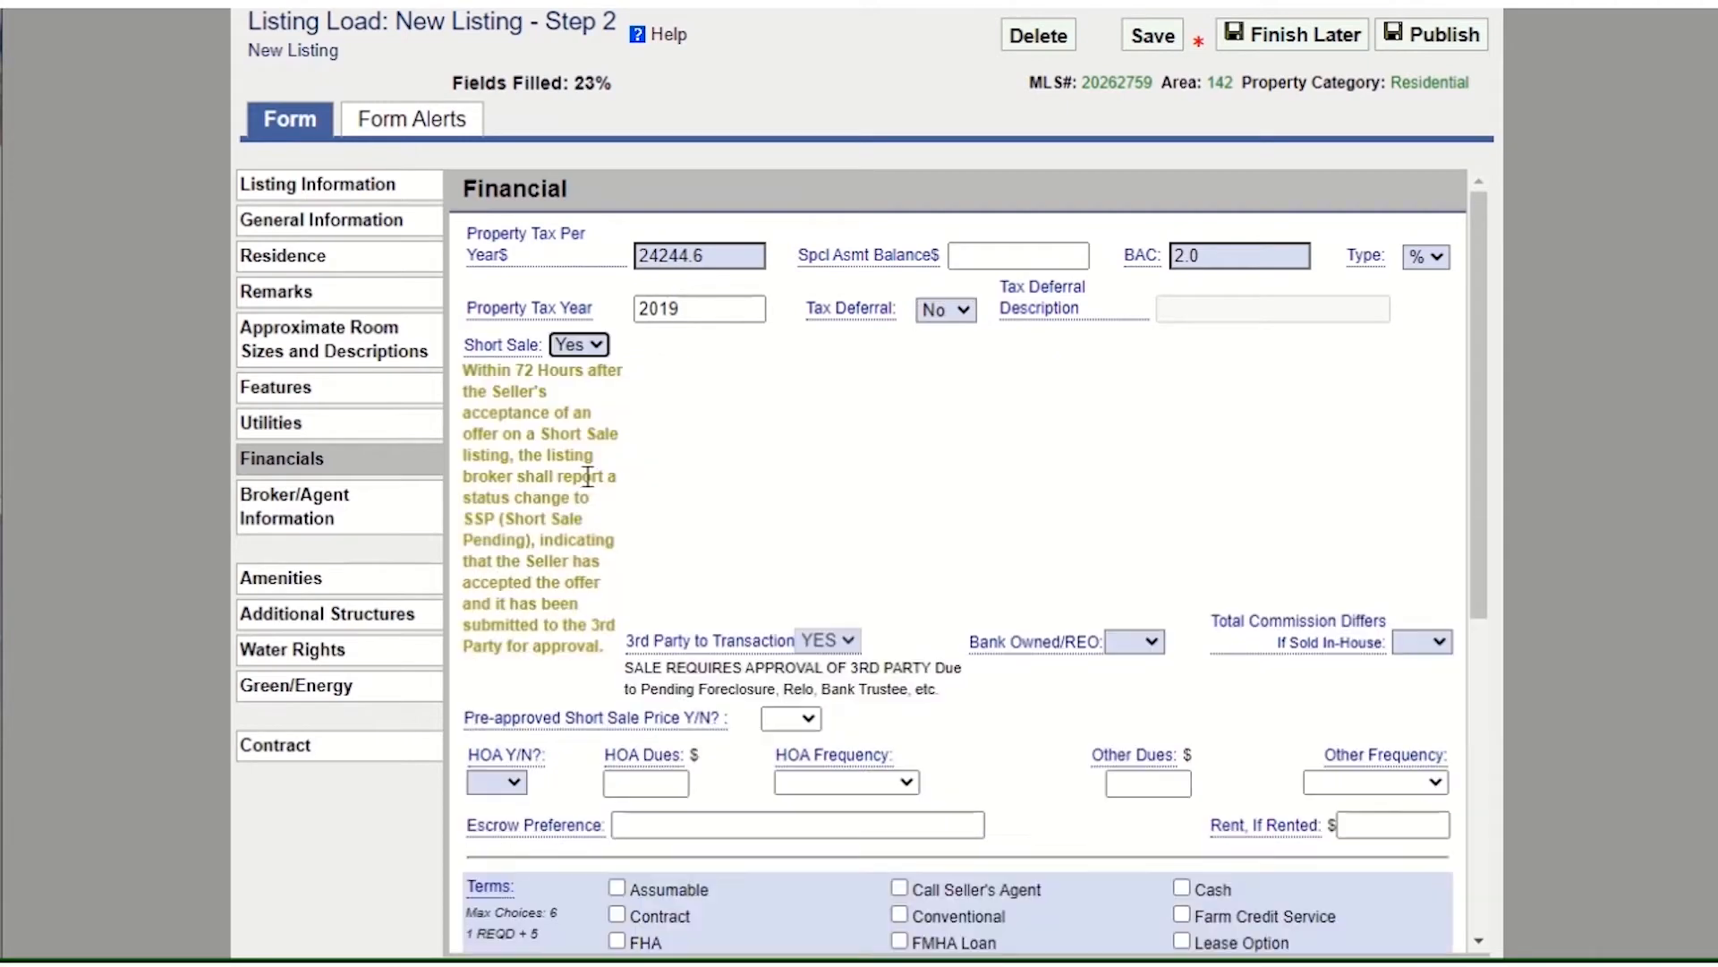
left_click(1145, 640)
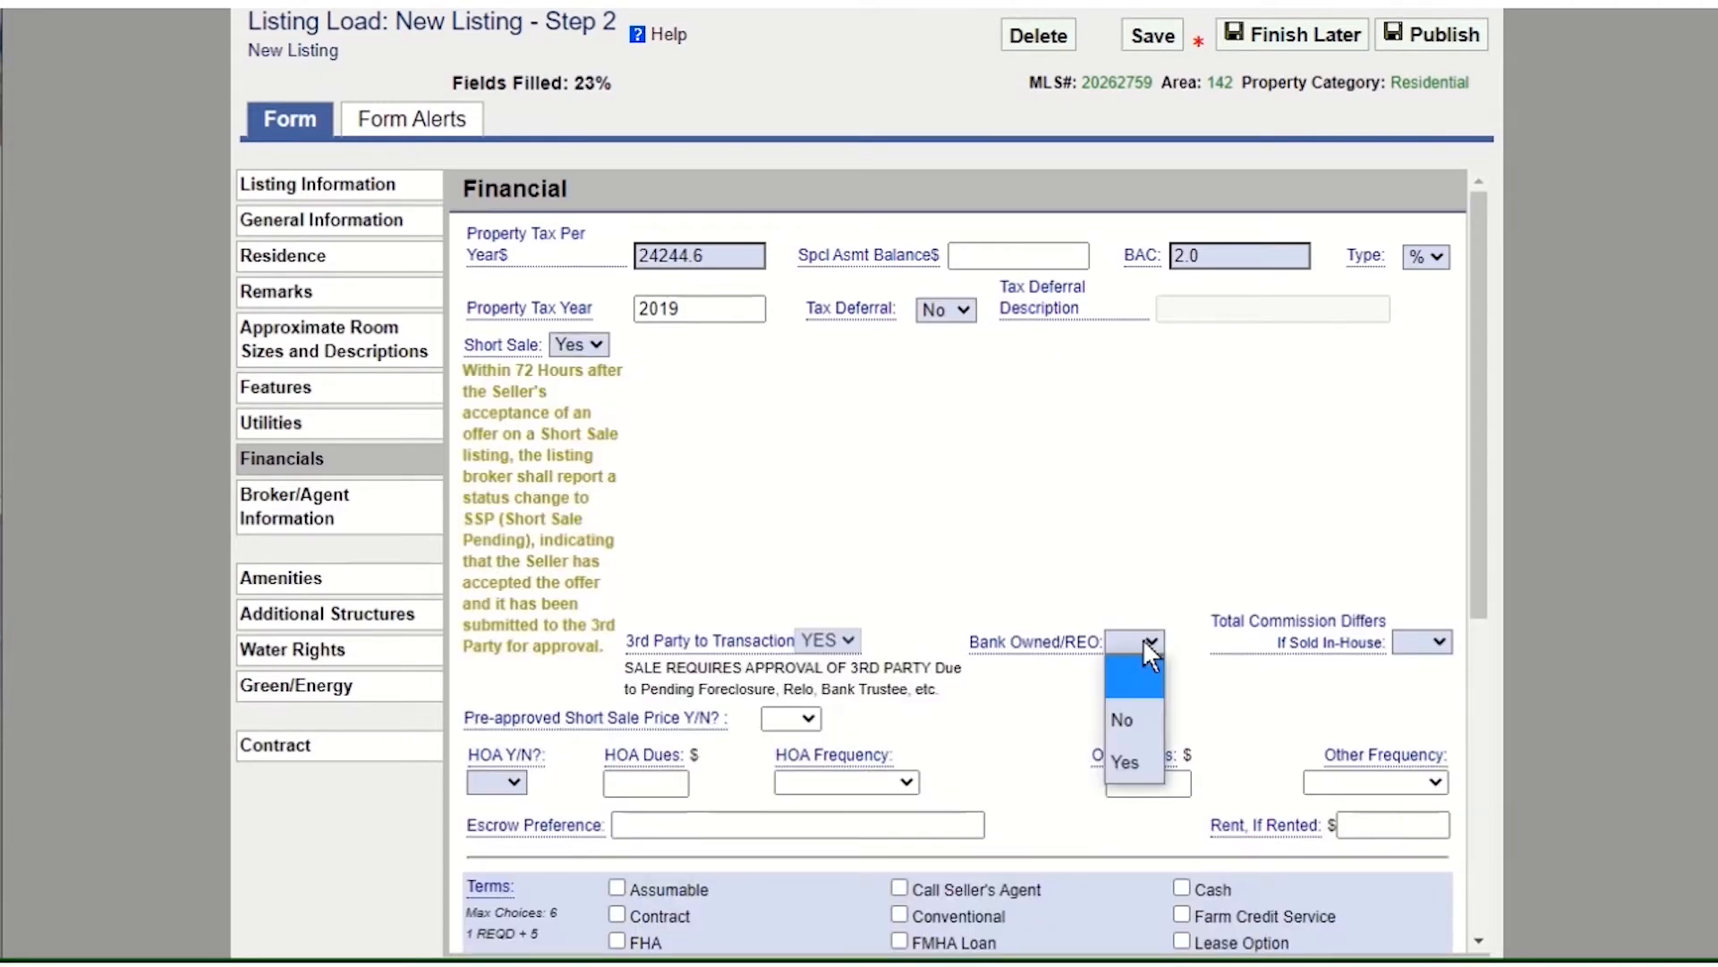
left_click(1132, 761)
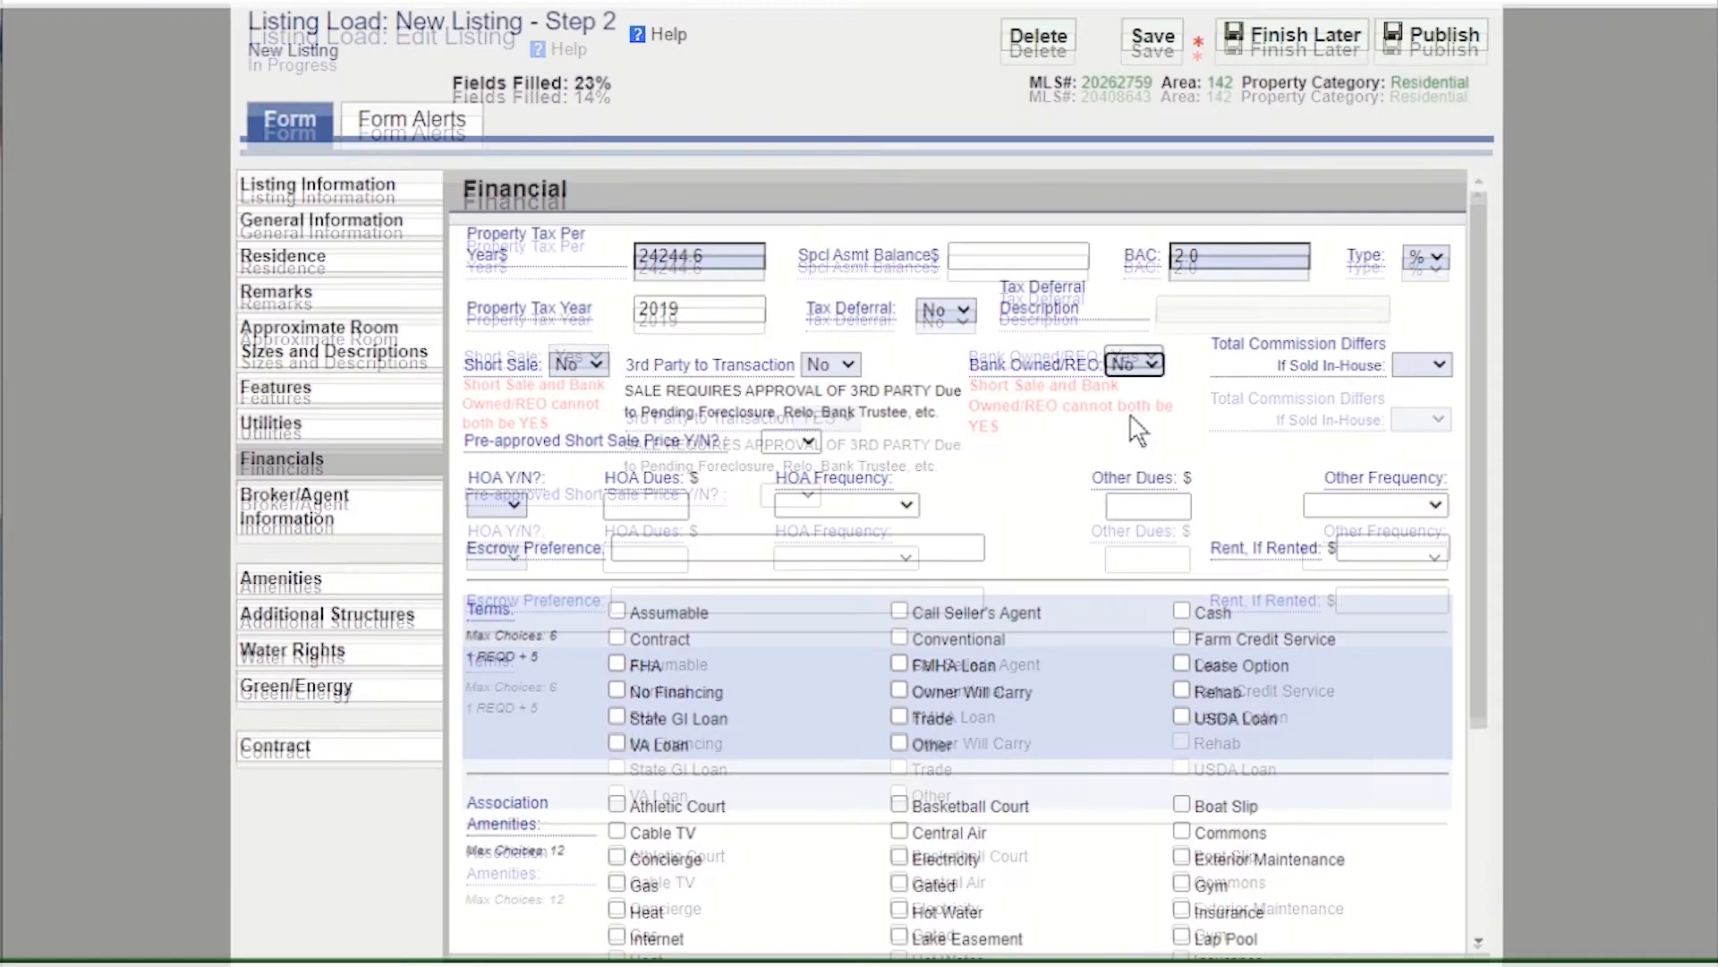
- Set Total Commission Differs If Sold In-House and HOA to No, and select Cash as the accepted term
left_click(1437, 358)
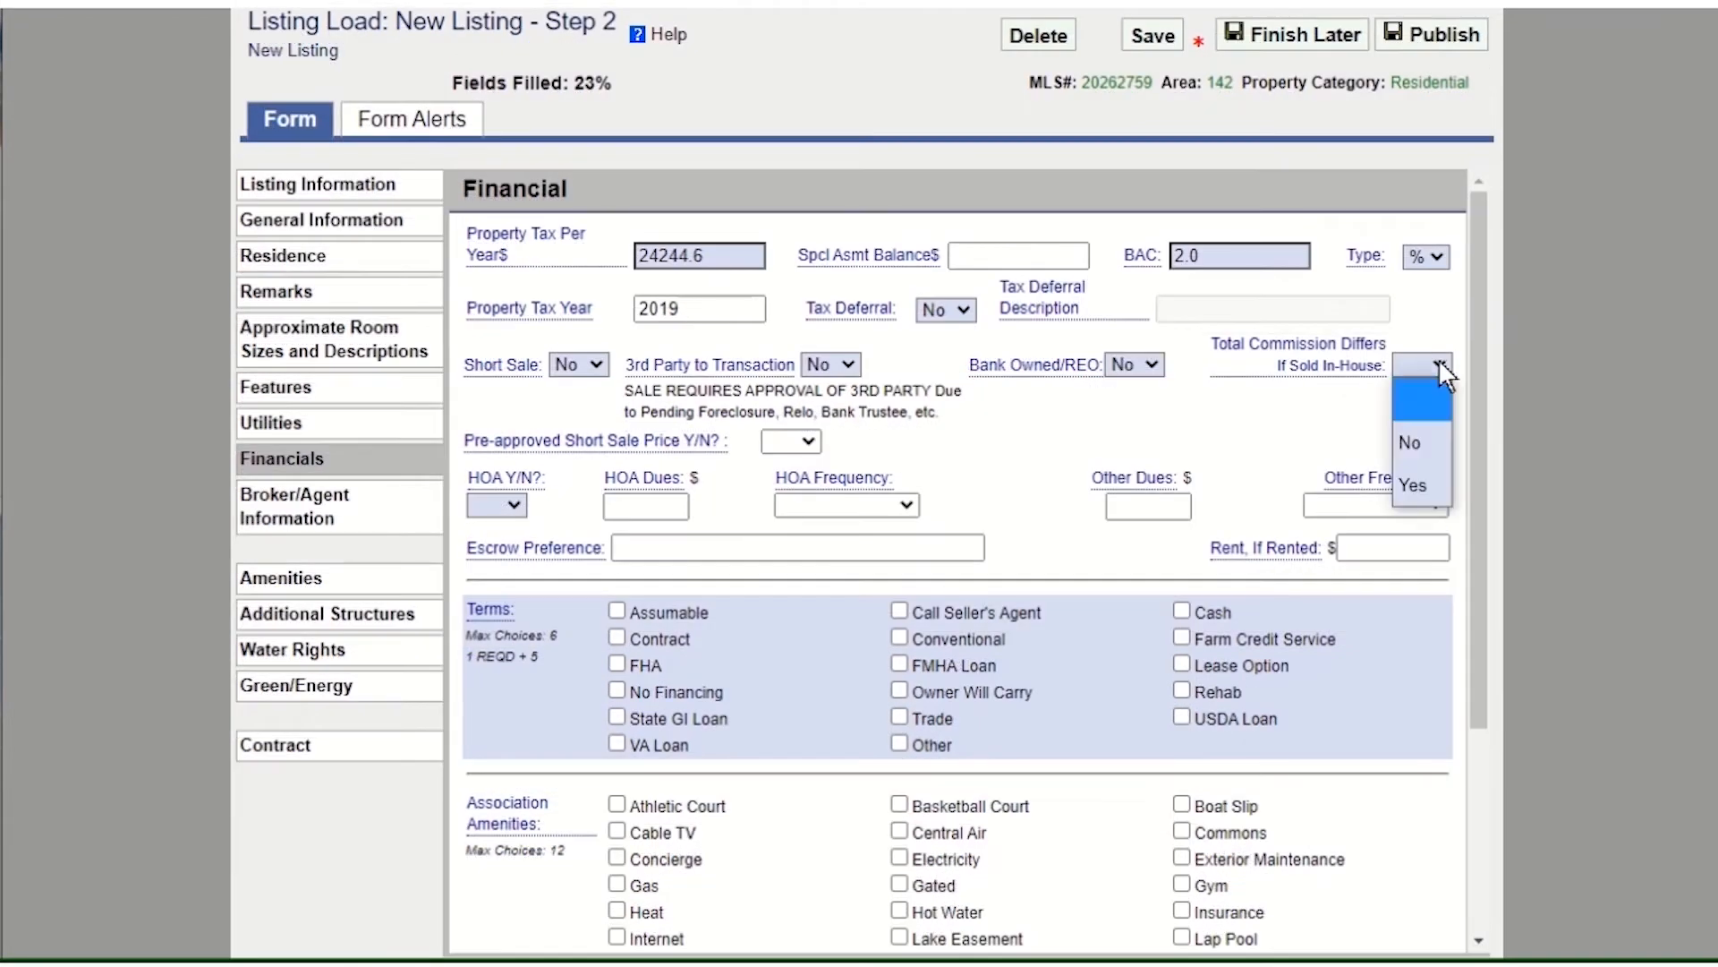
left_click(1407, 444)
left_click(513, 570)
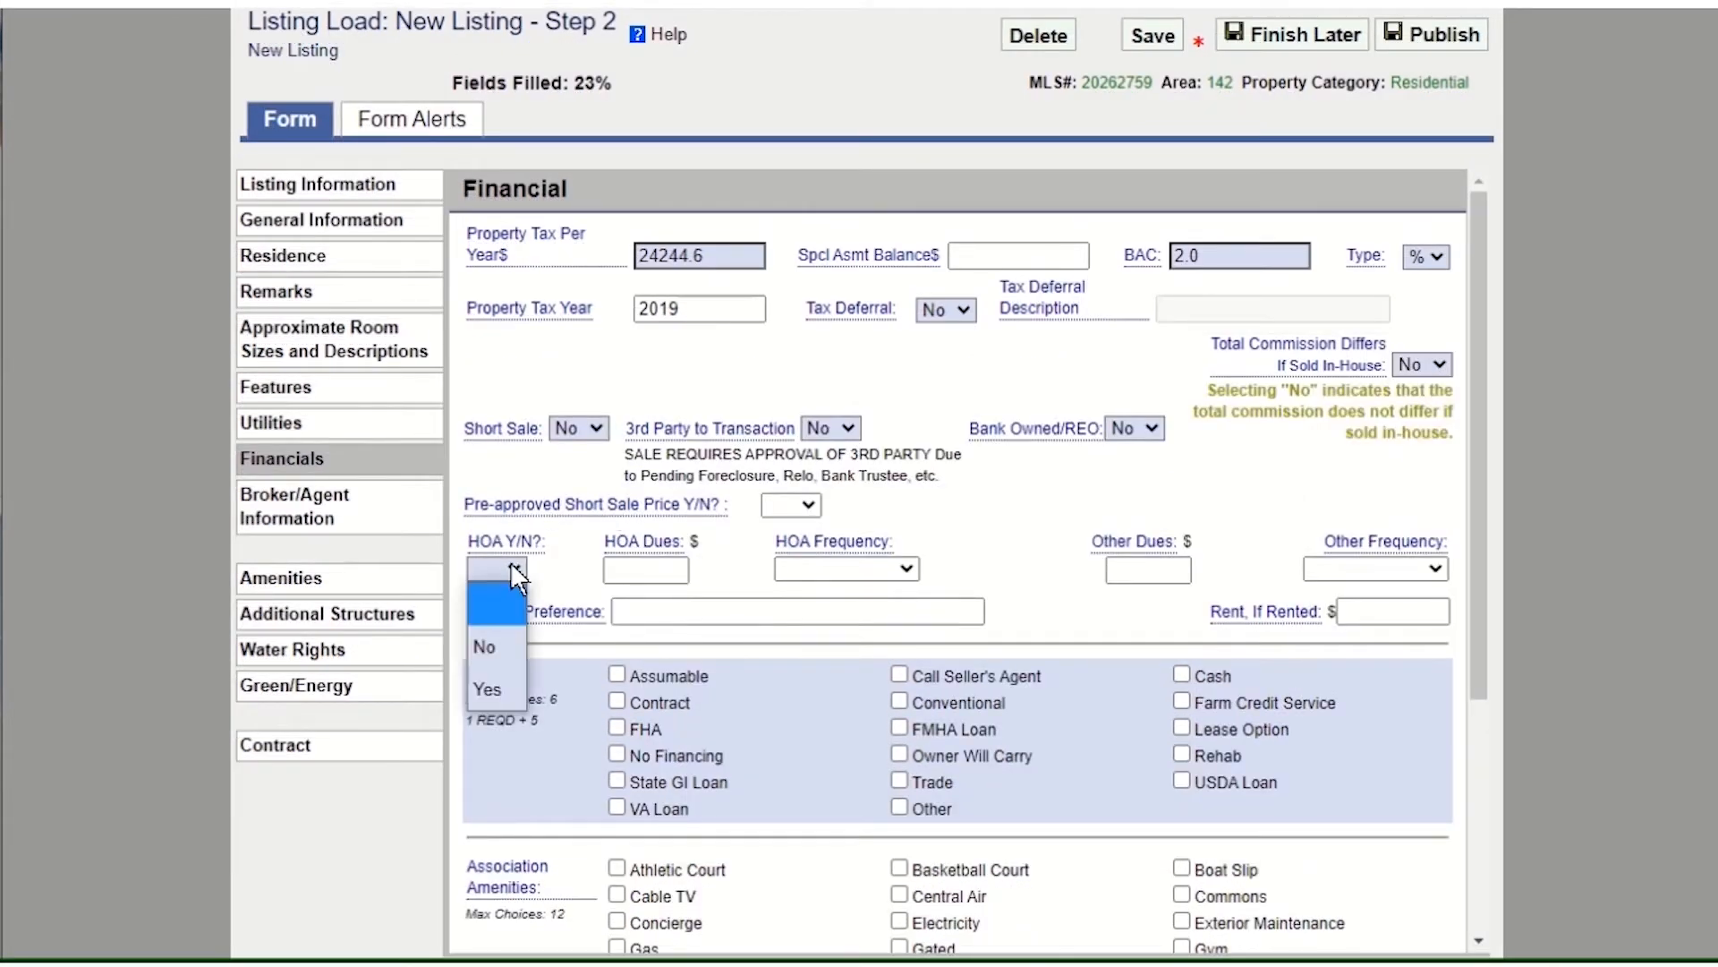
left_click(498, 647)
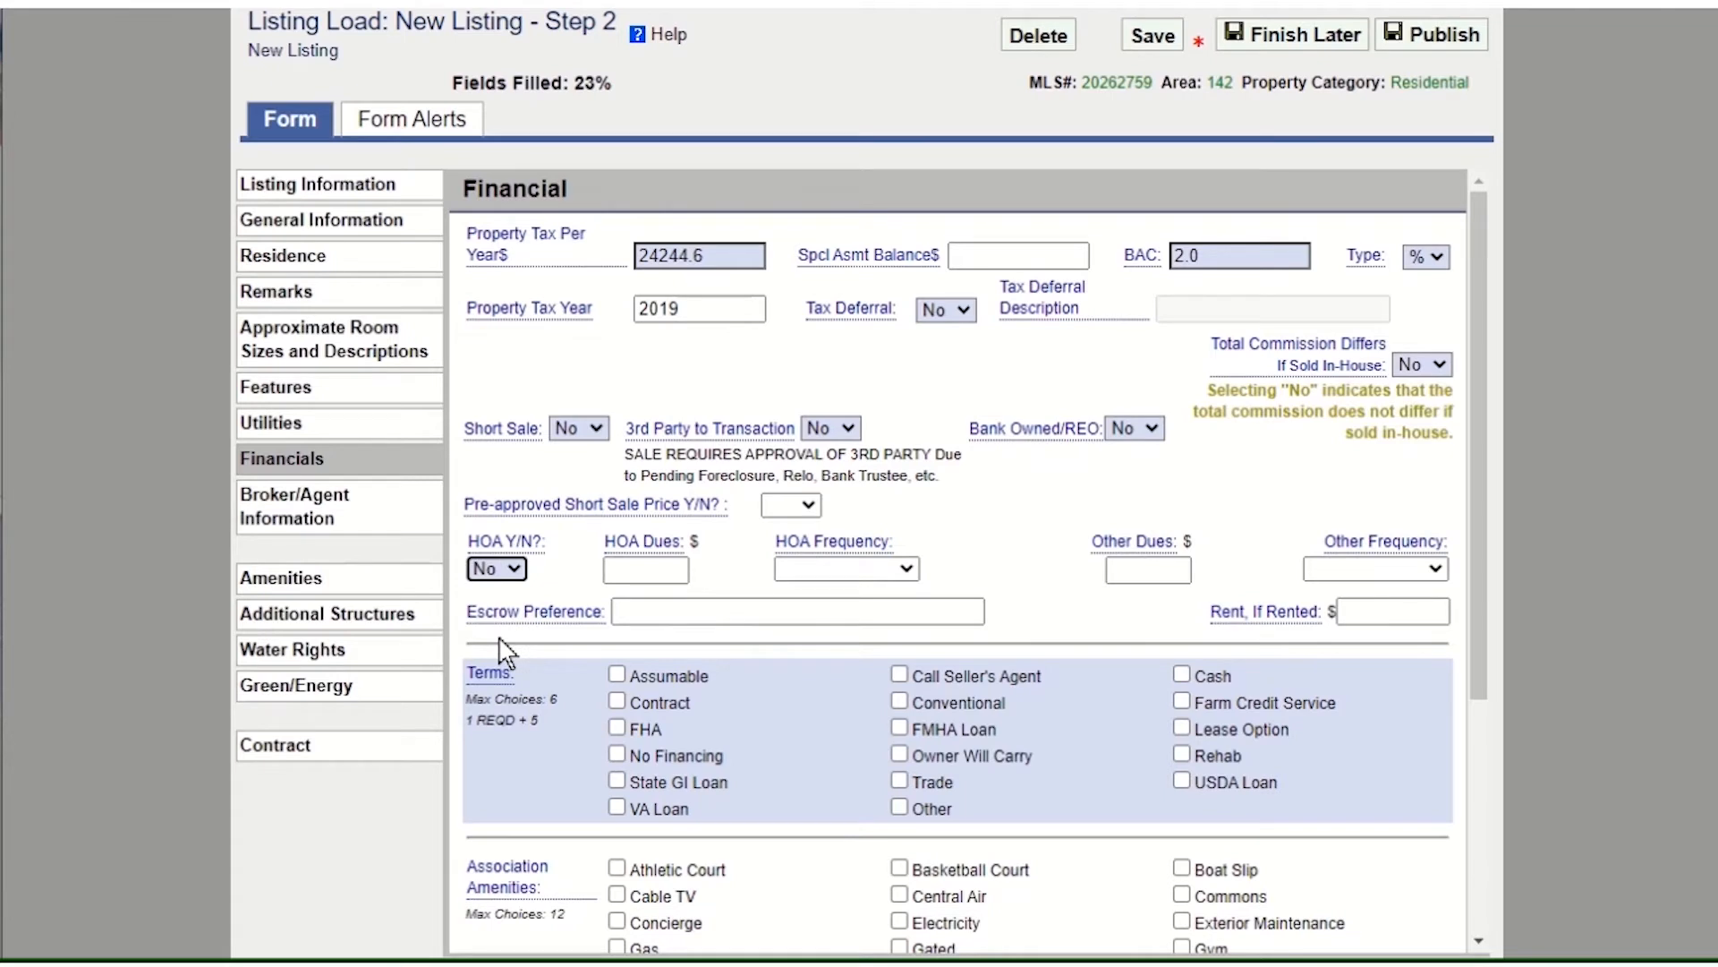
left_click(1181, 674)
- In the Broker/Agent Information section, enter the co-seller's SAID and set FIRPTA Applies to No
left_click(255, 507)
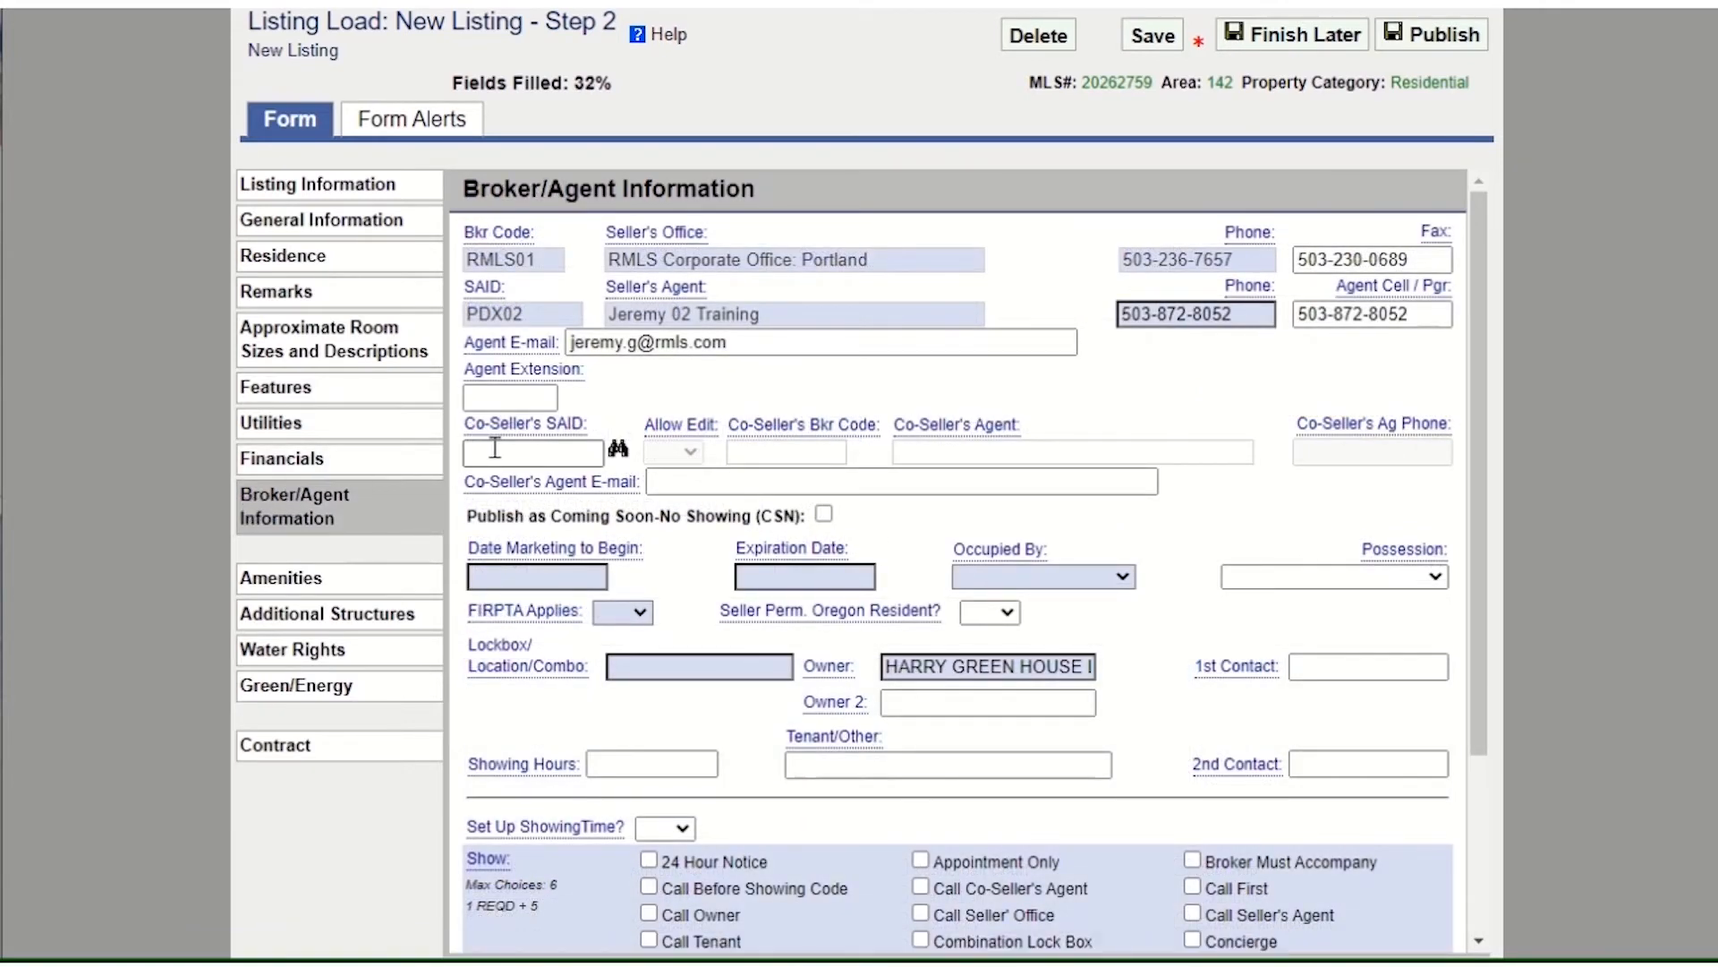
left_click(501, 450)
key("Tab")
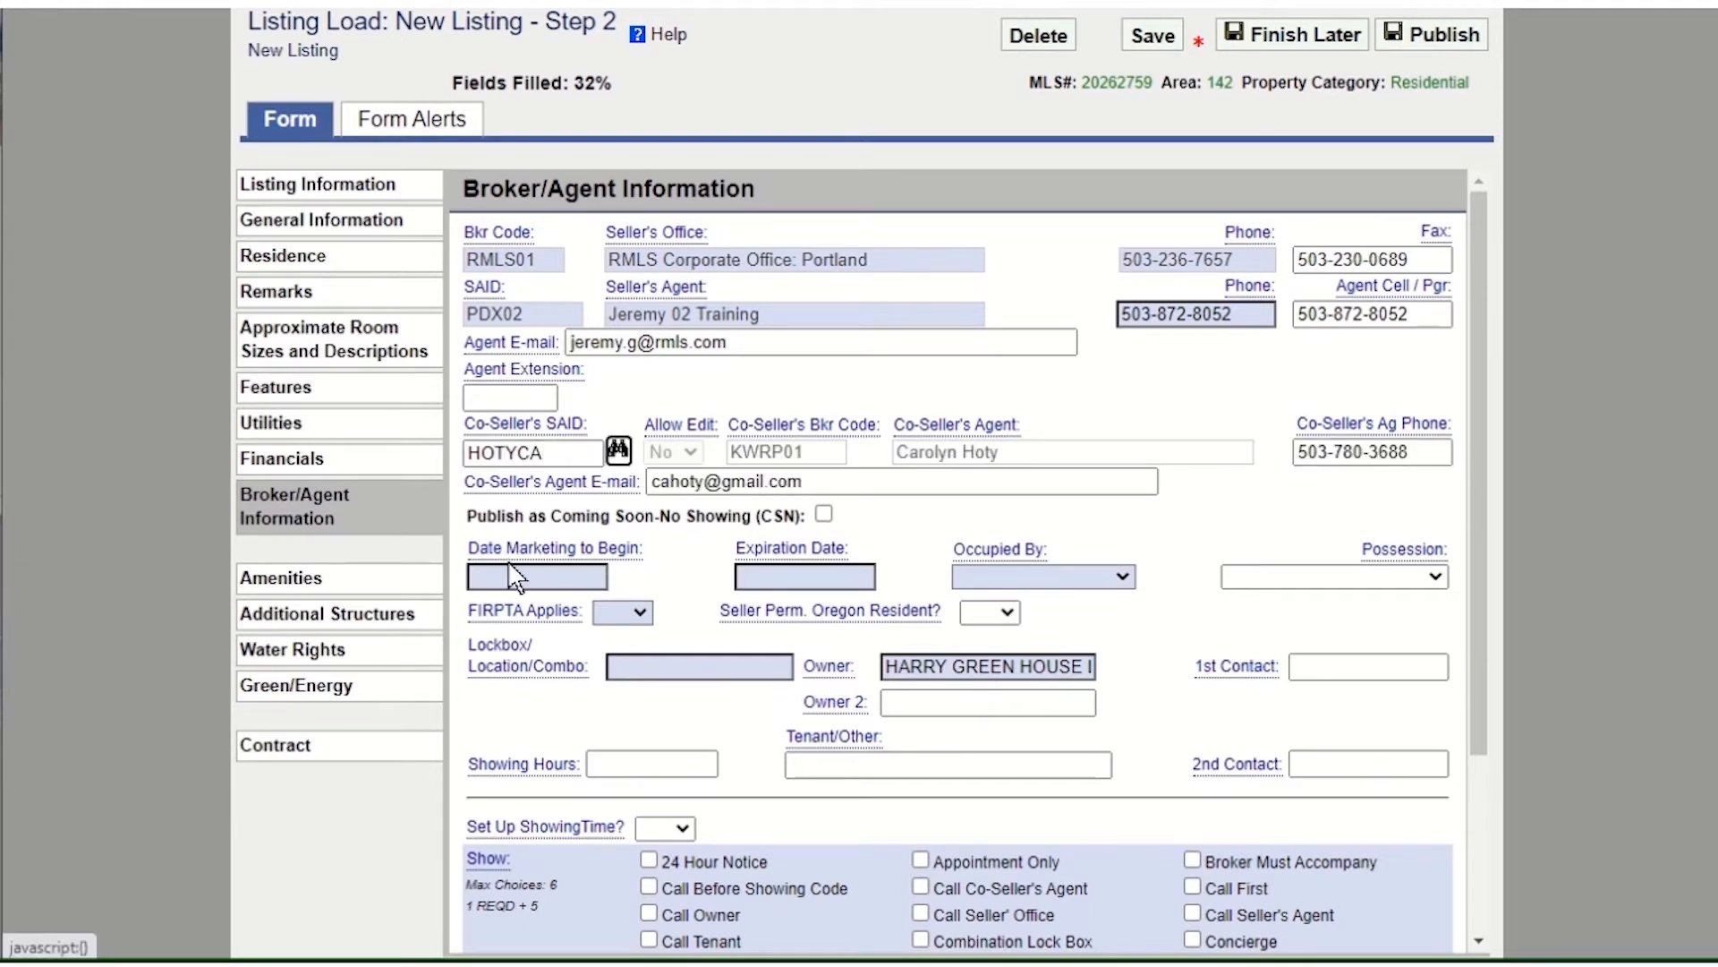
left_click(642, 611)
left_click(631, 682)
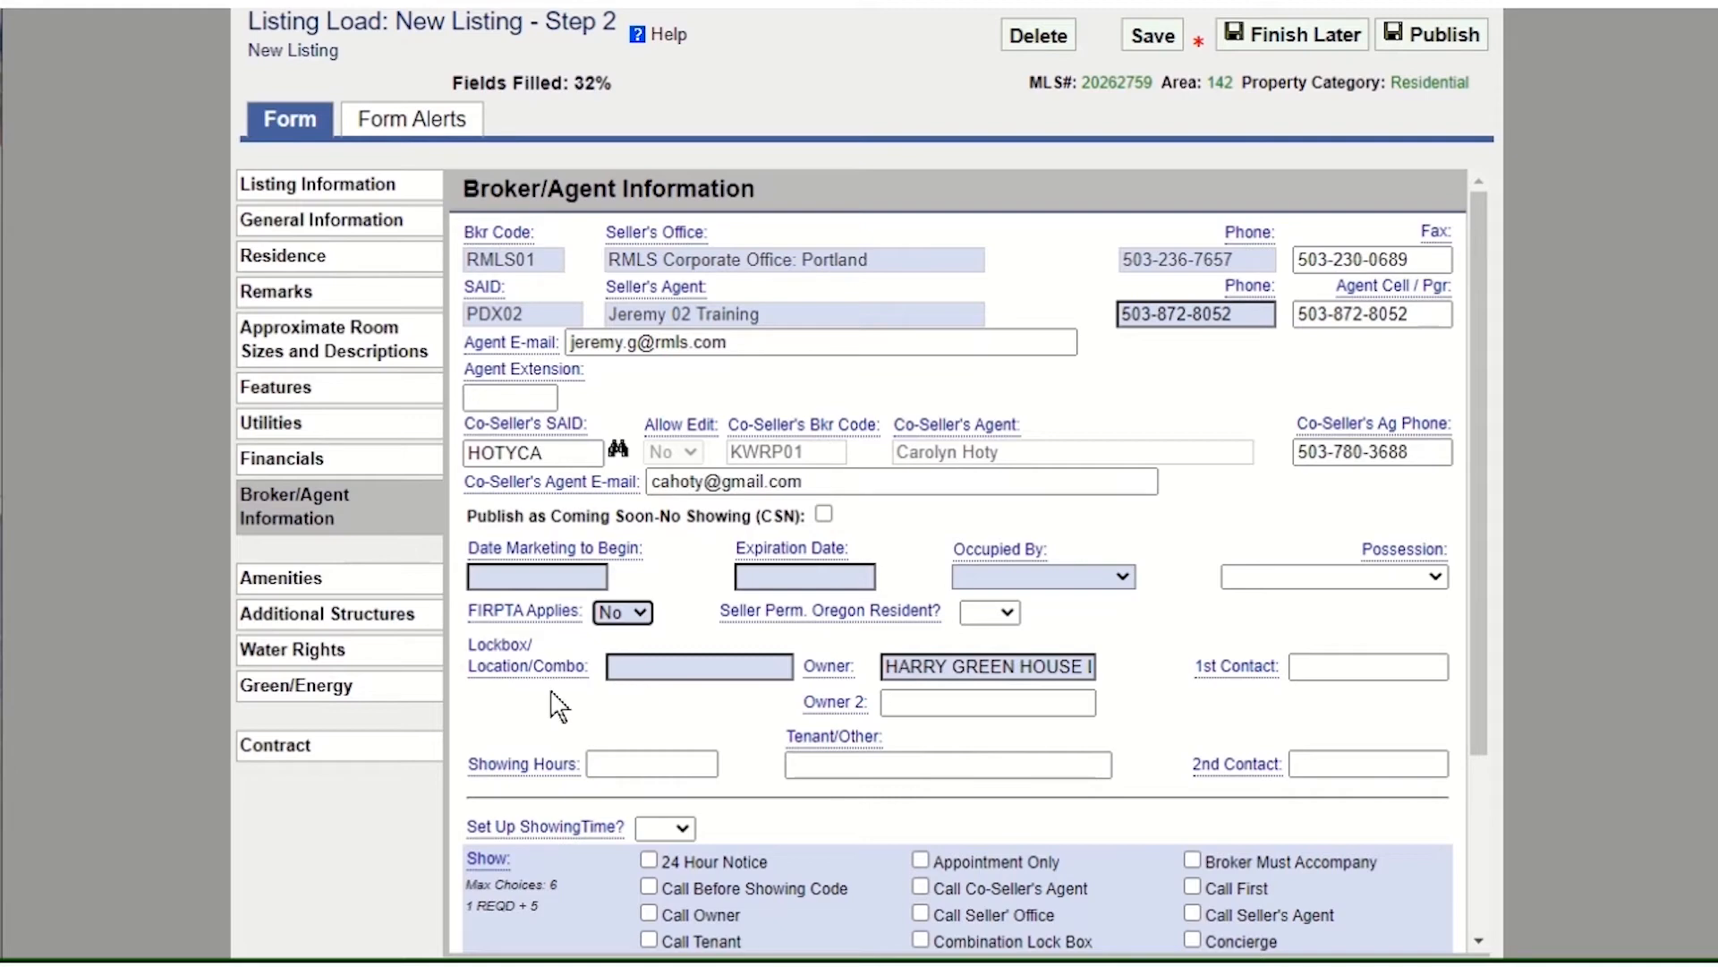
- From the Contract section, save the listing, create its PDF with contract pages included, and save the file to Downloads
left_click(264, 763)
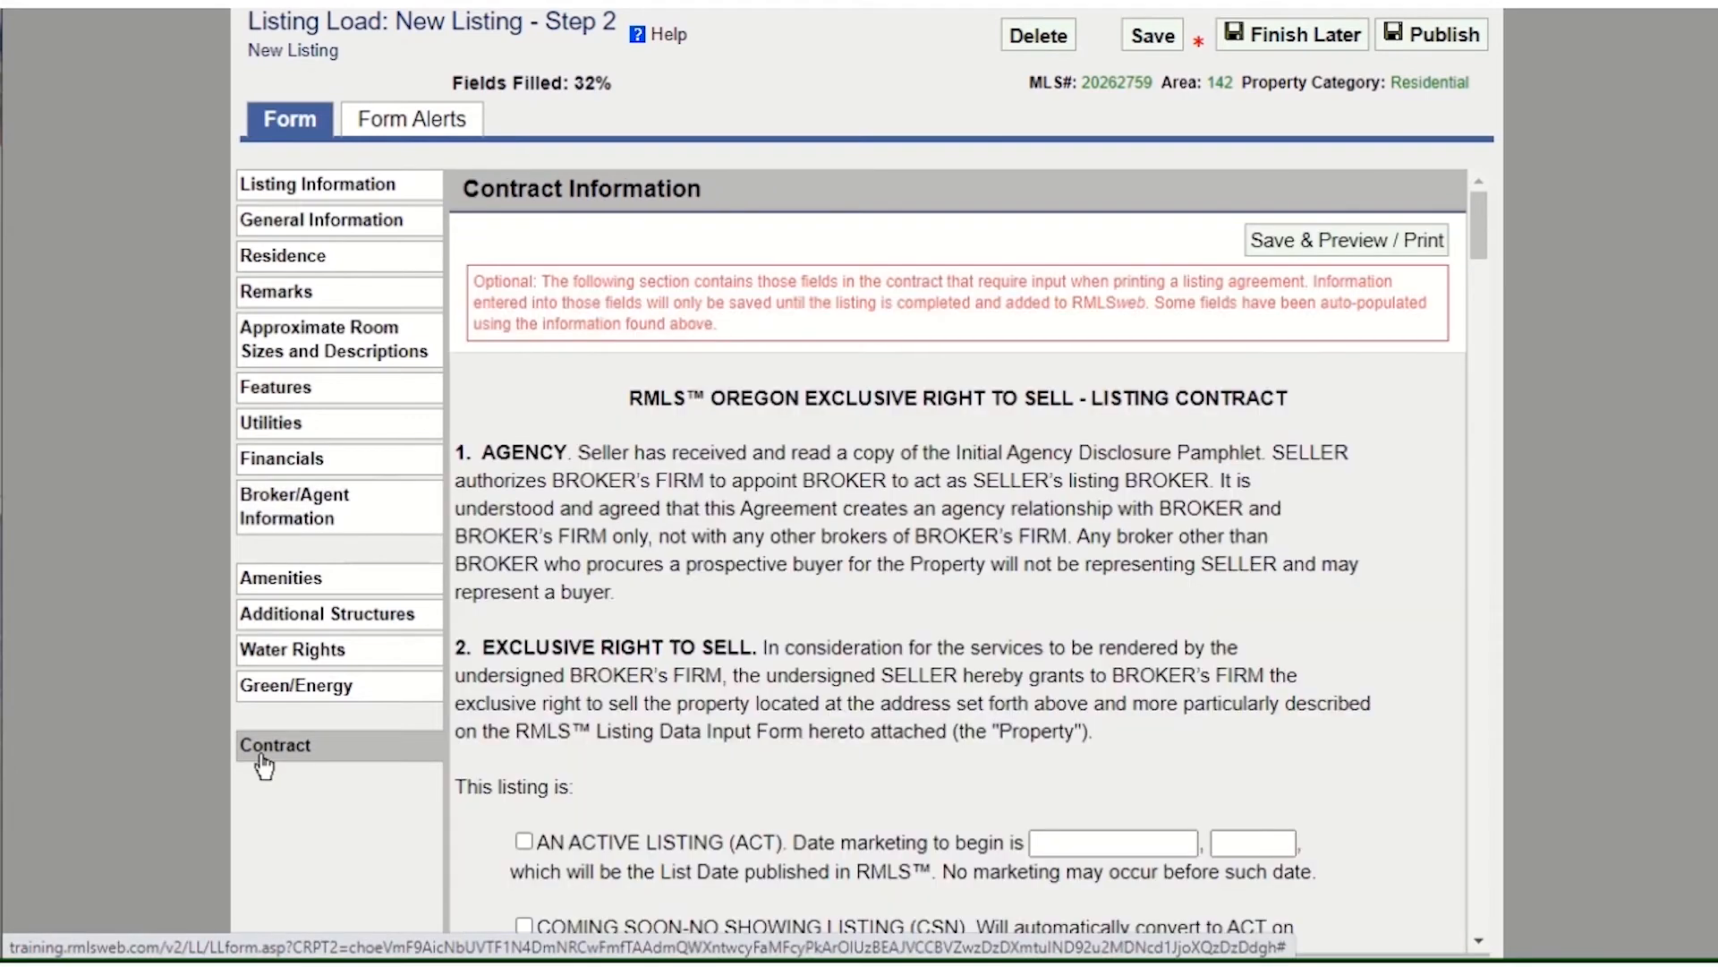
left_click(1329, 244)
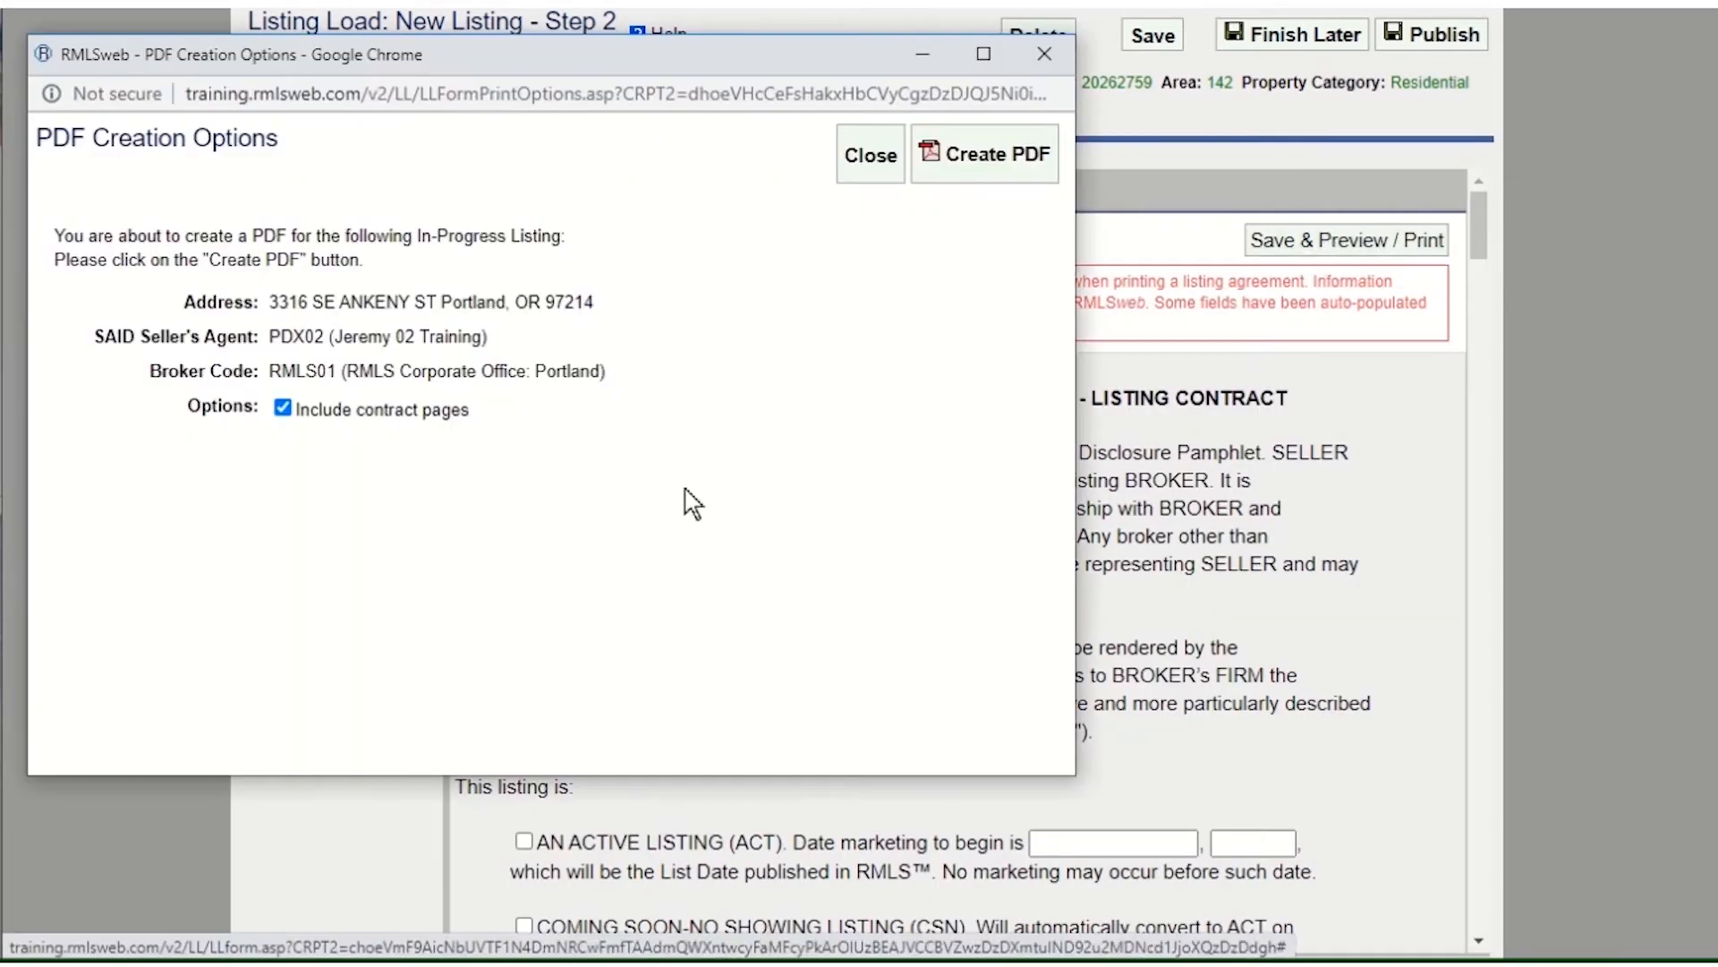
left_click(961, 166)
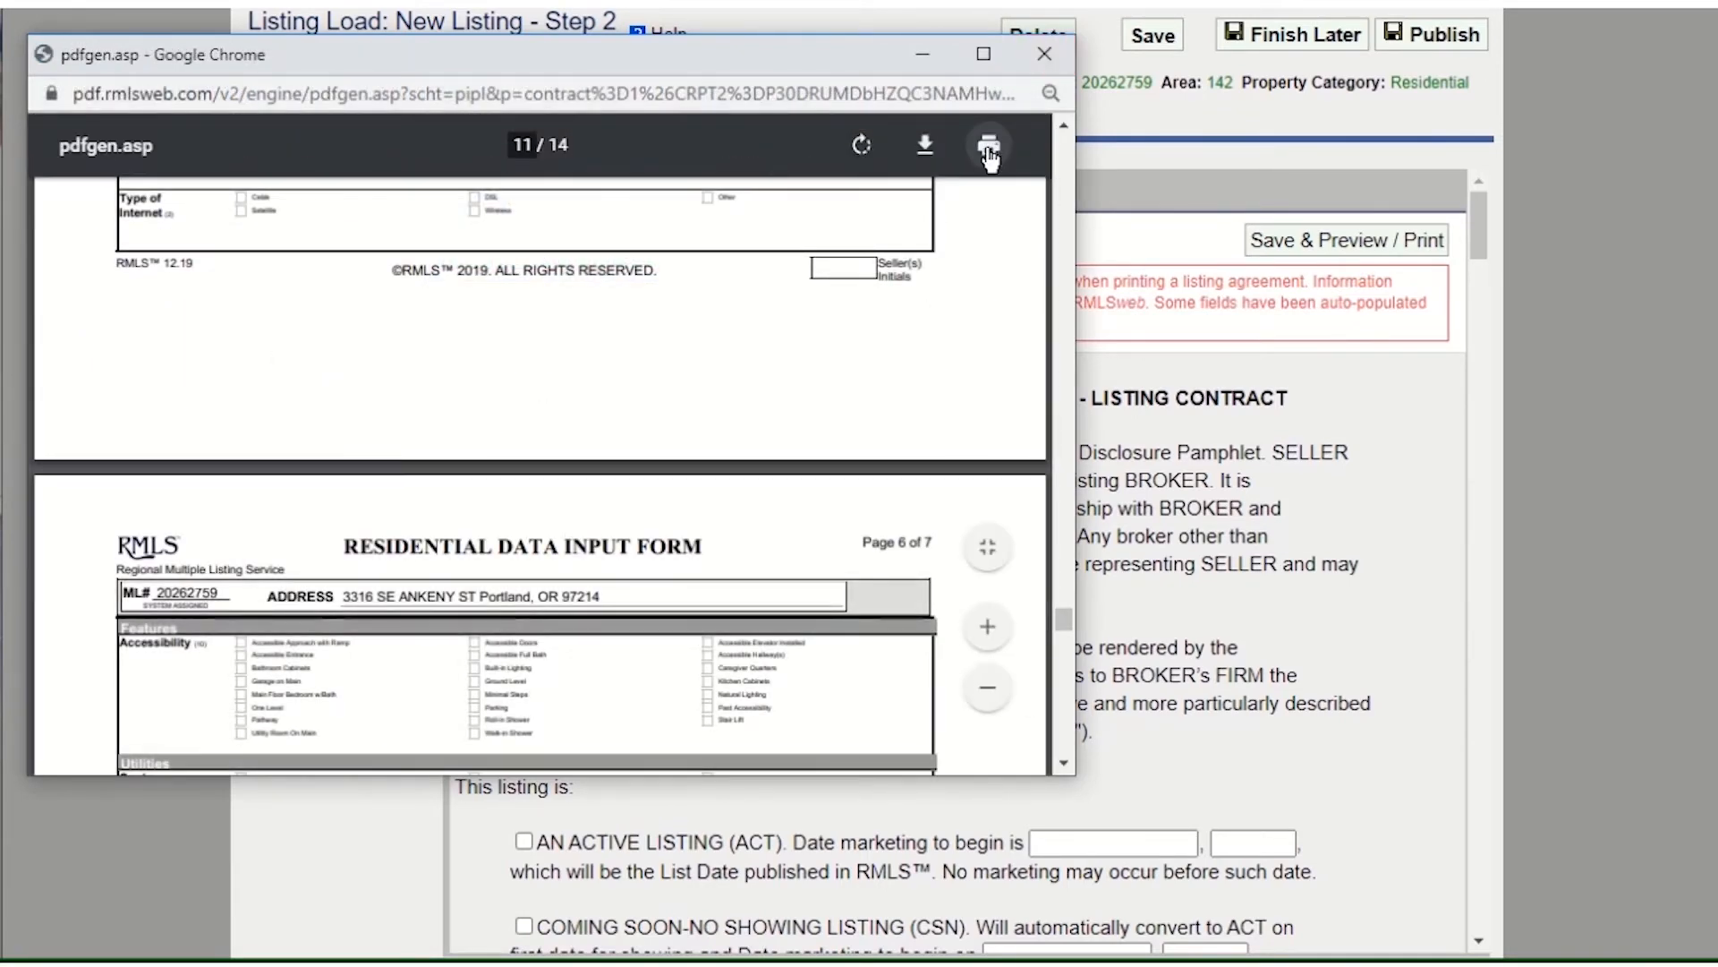
left_click(926, 145)
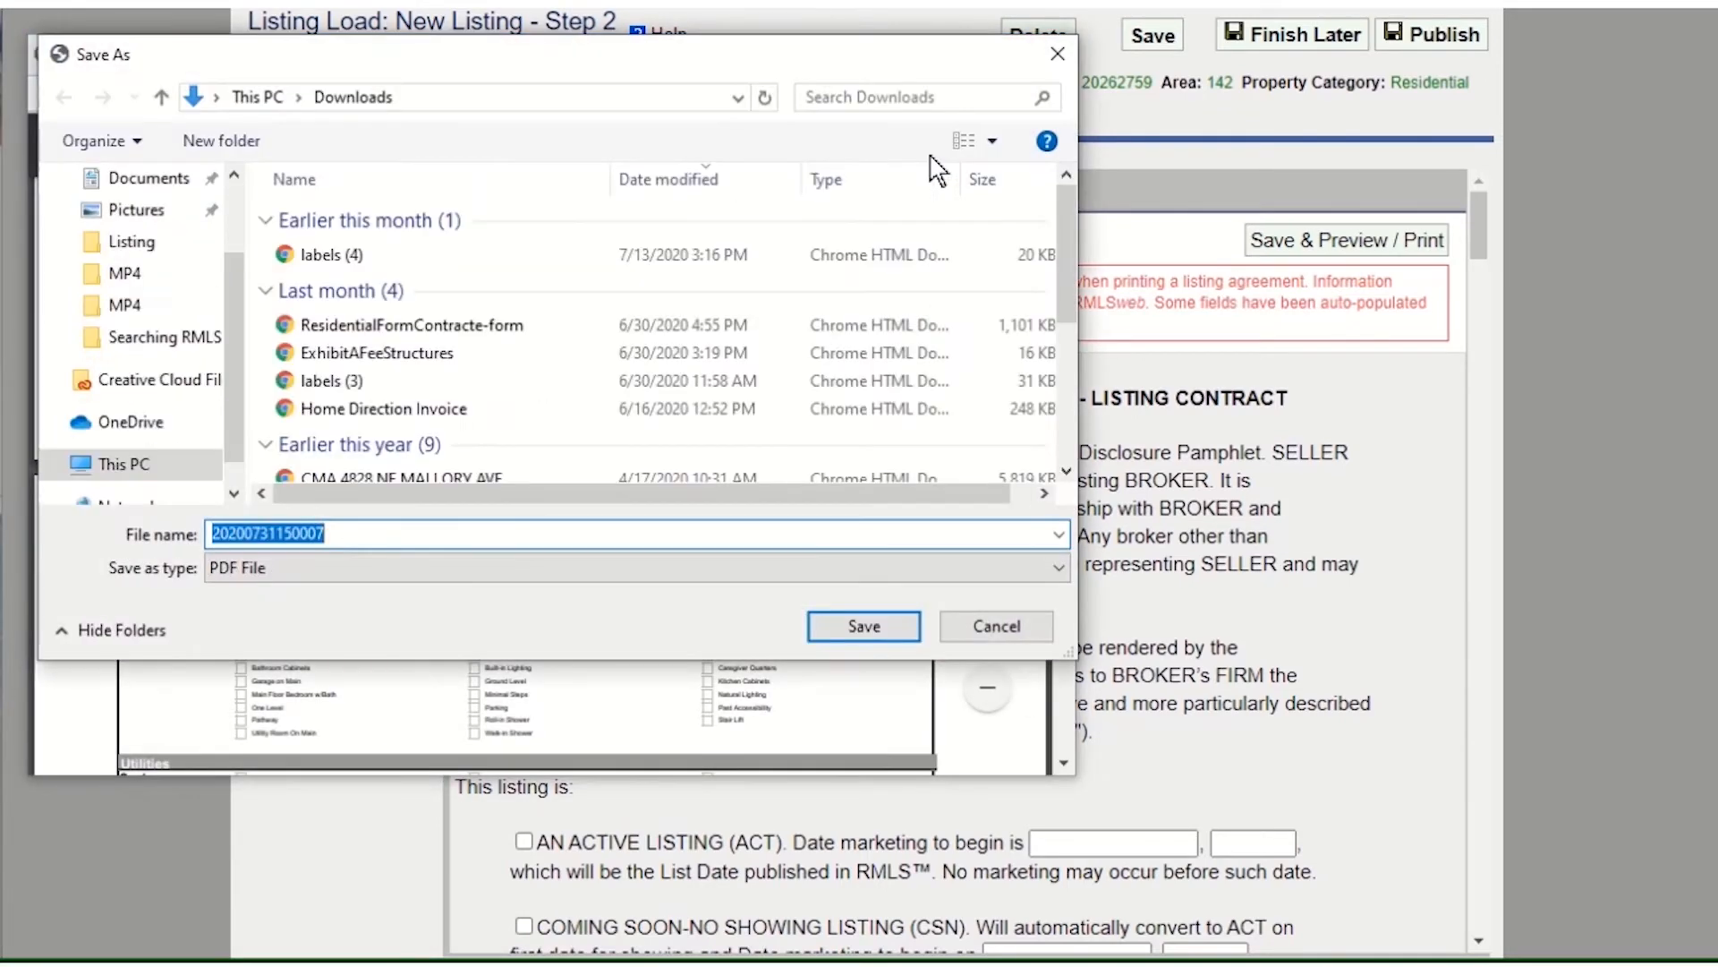
left_click(859, 626)
left_click(1045, 54)
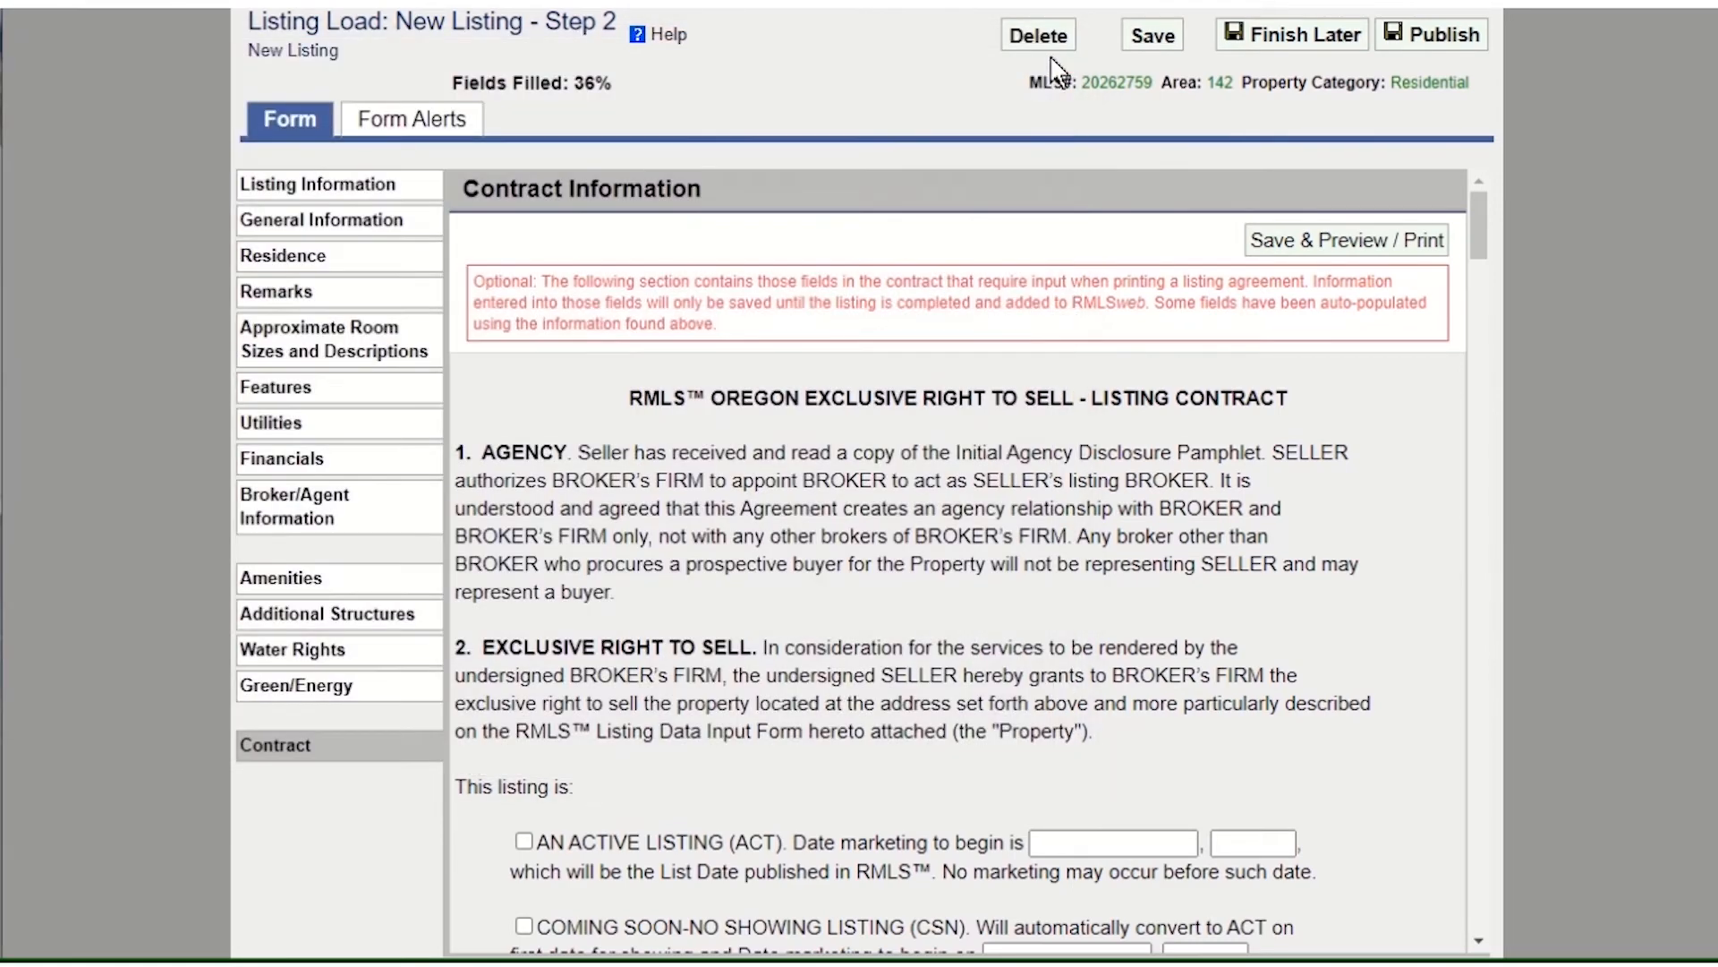
- Save the listing to finish later, and reopen it for editing from the in-progress listings in Listing Load
left_click(1262, 44)
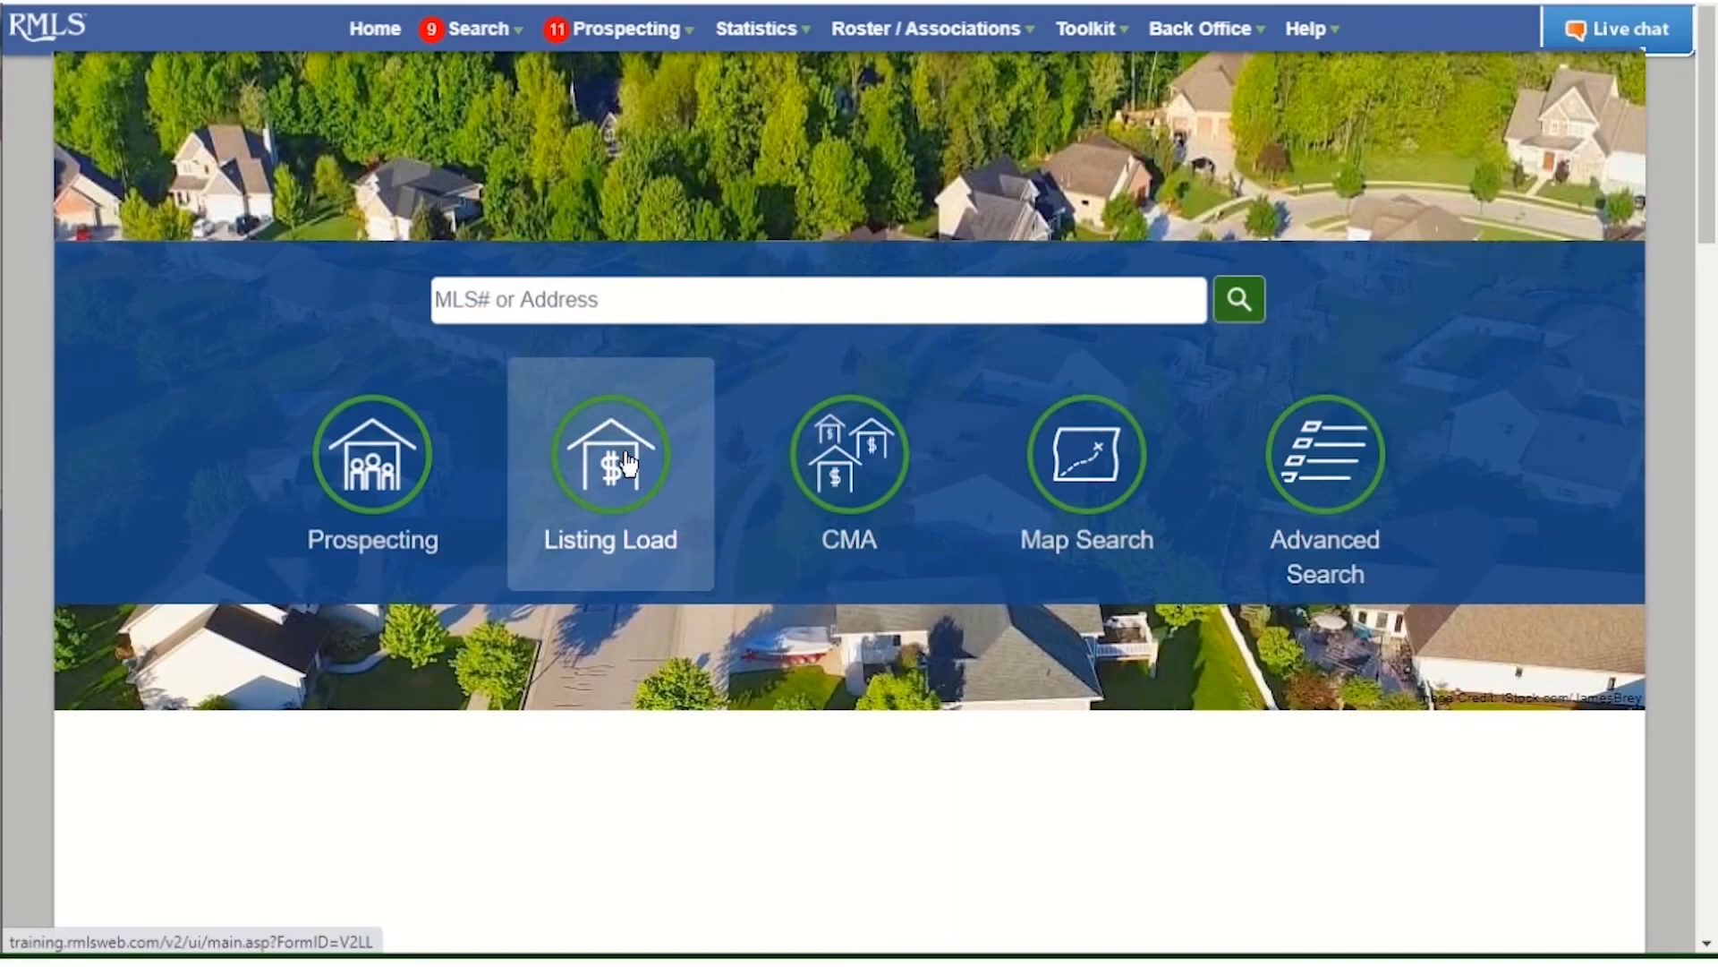
left_click(629, 483)
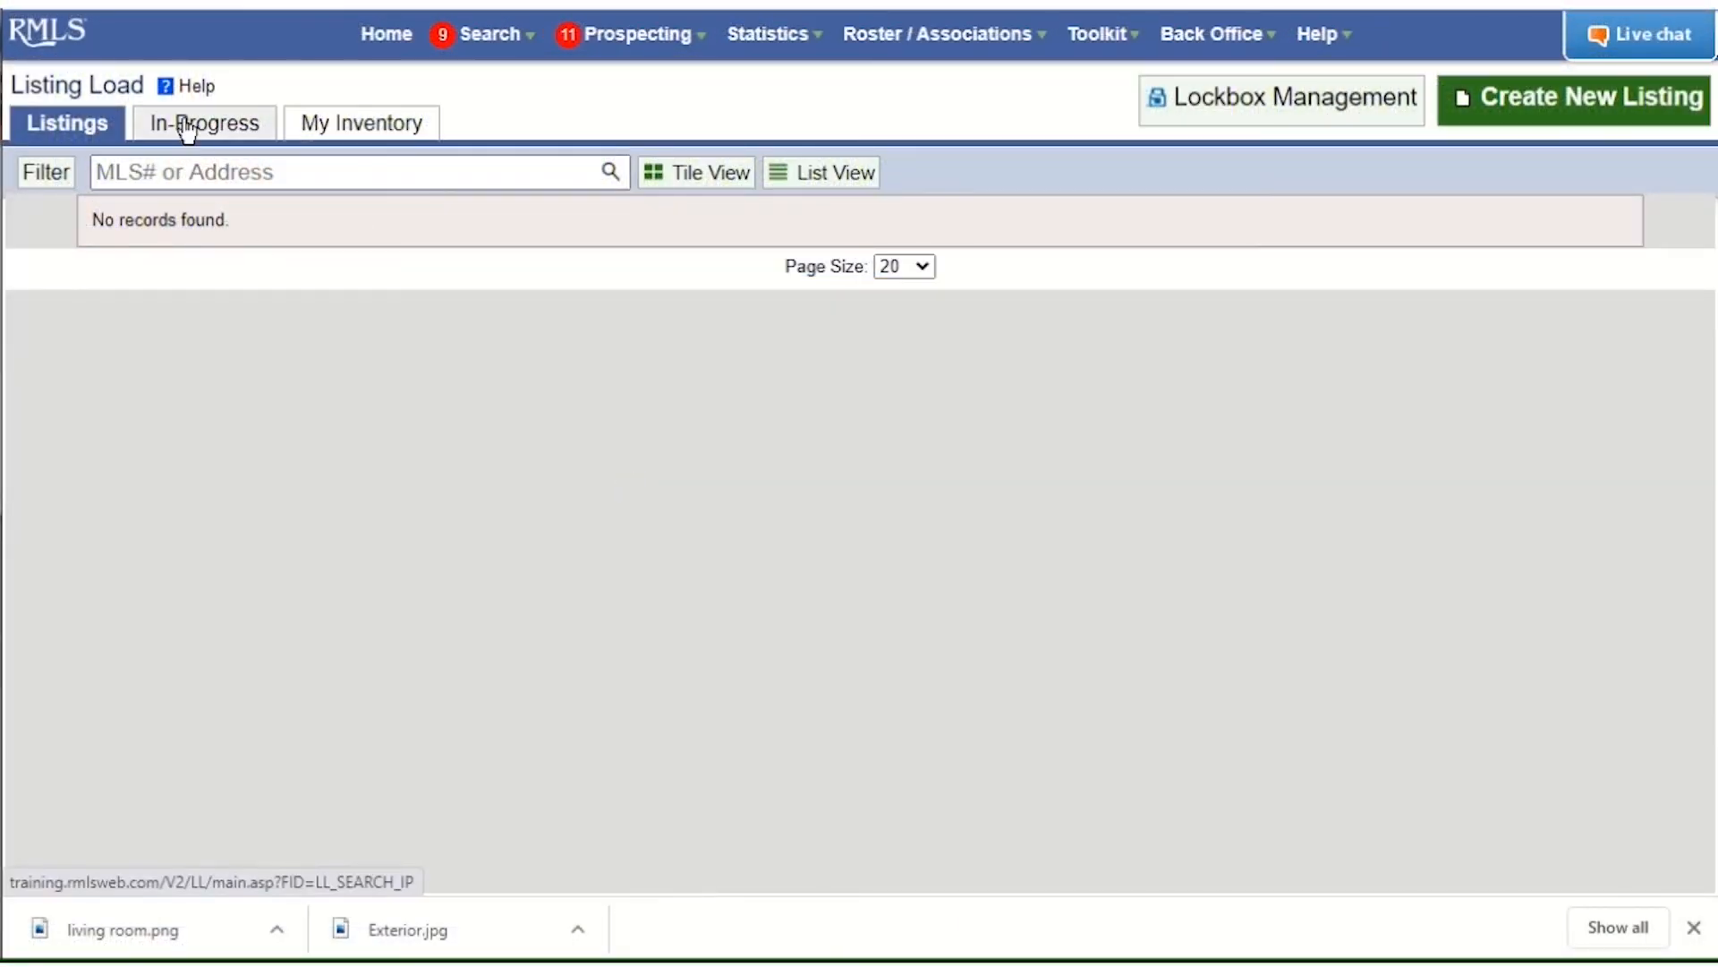
left_click(187, 126)
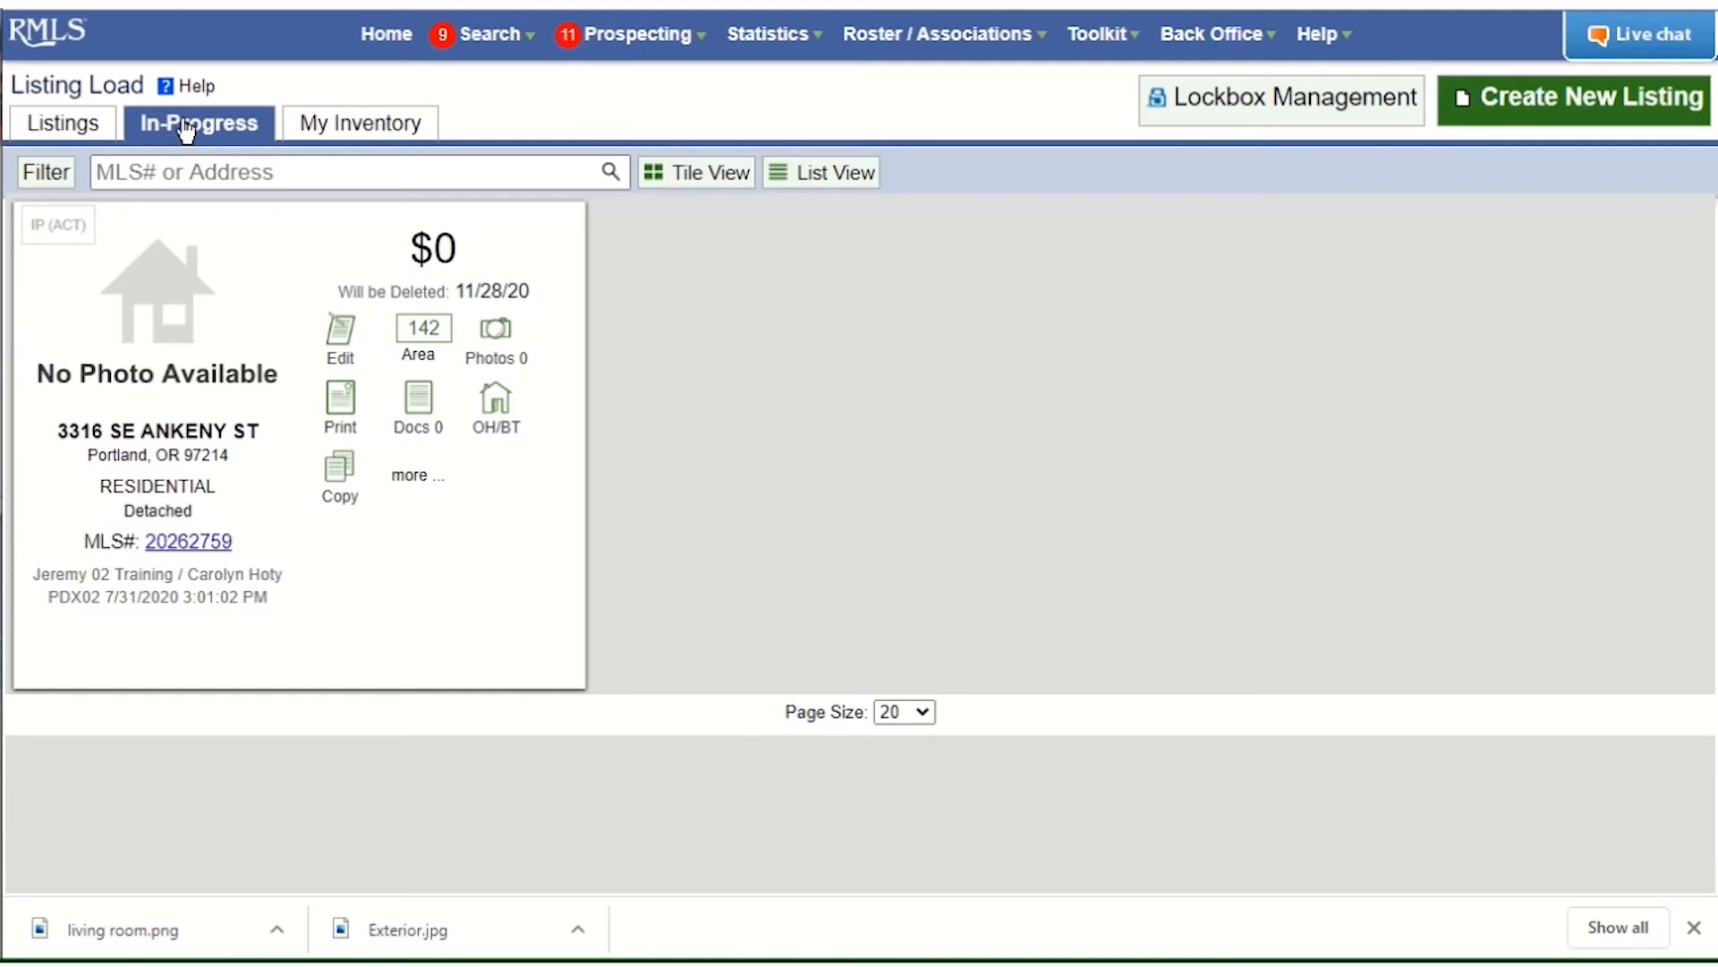
left_click(332, 339)
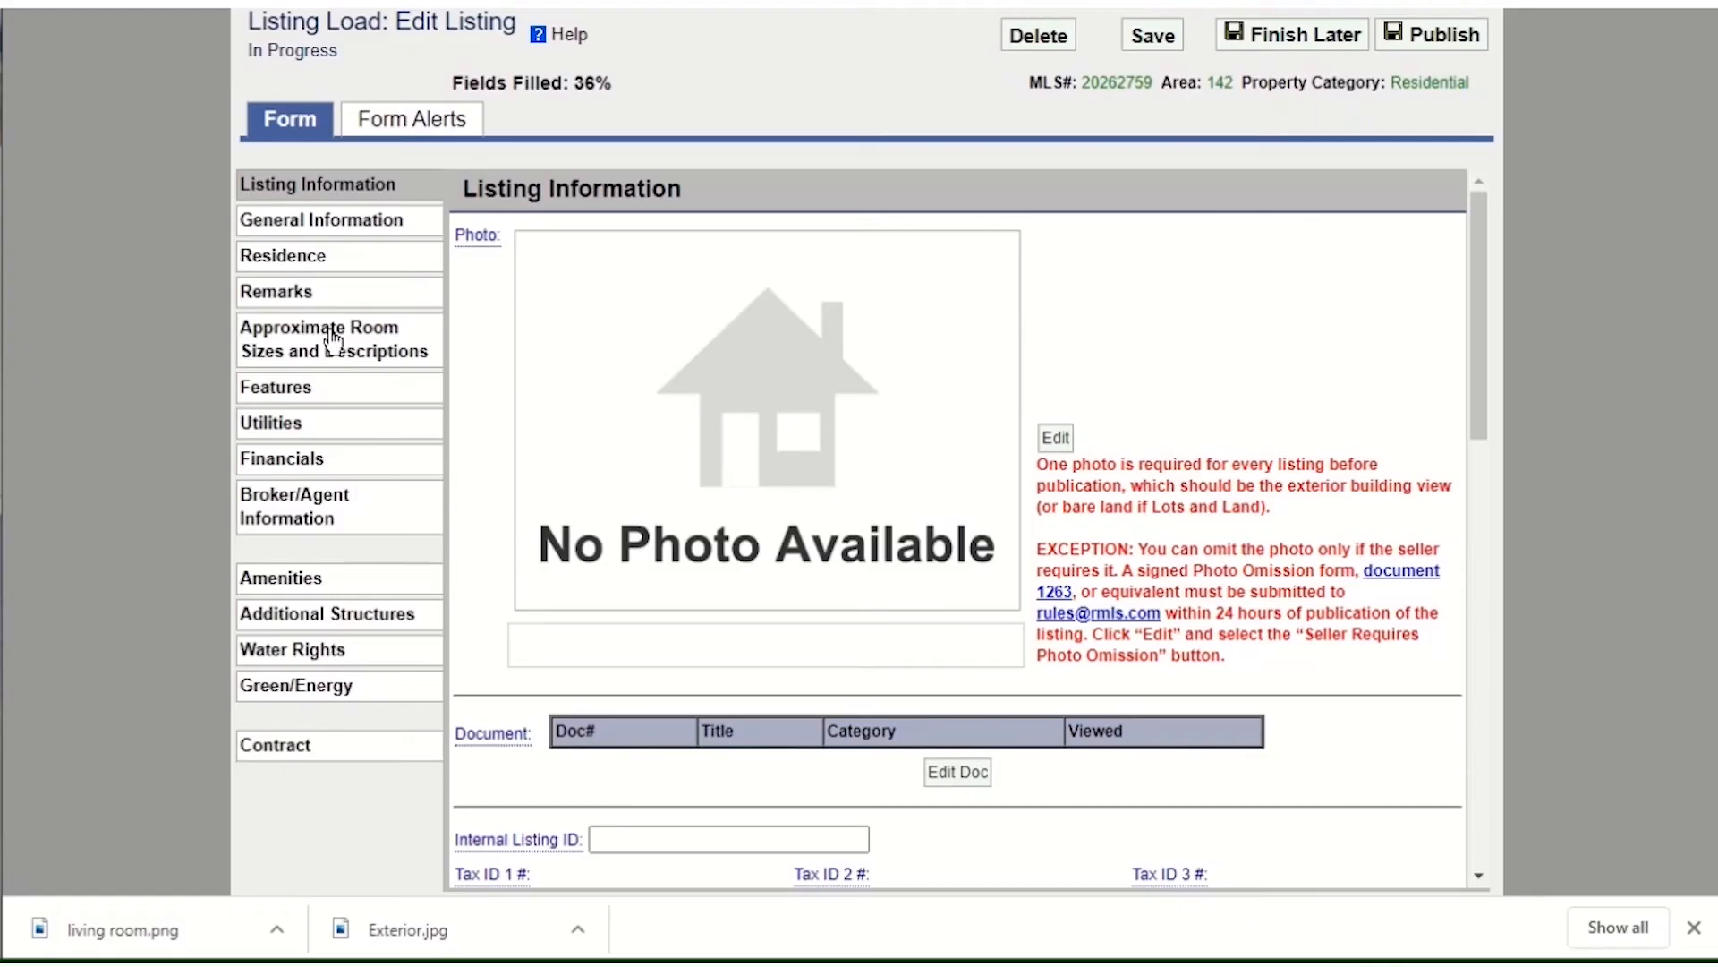
- Upload the Exterior and living room photos to the listing through the Photo Manager
left_click(1056, 448)
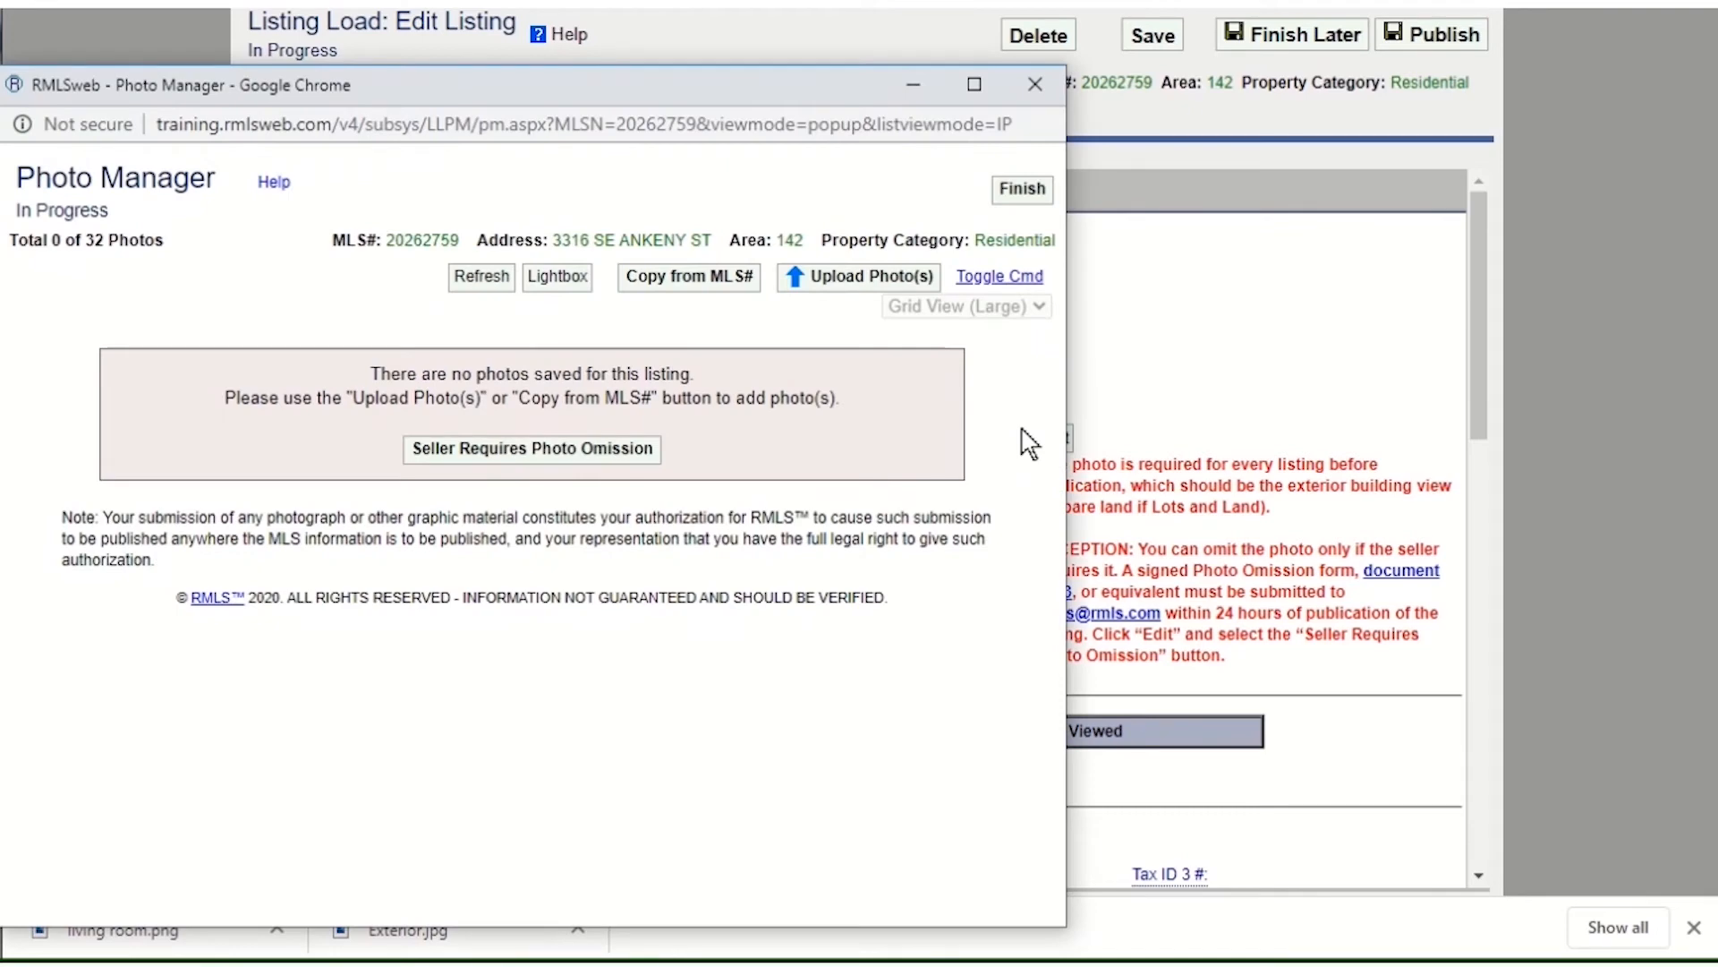
left_click(796, 279)
left_click(335, 285)
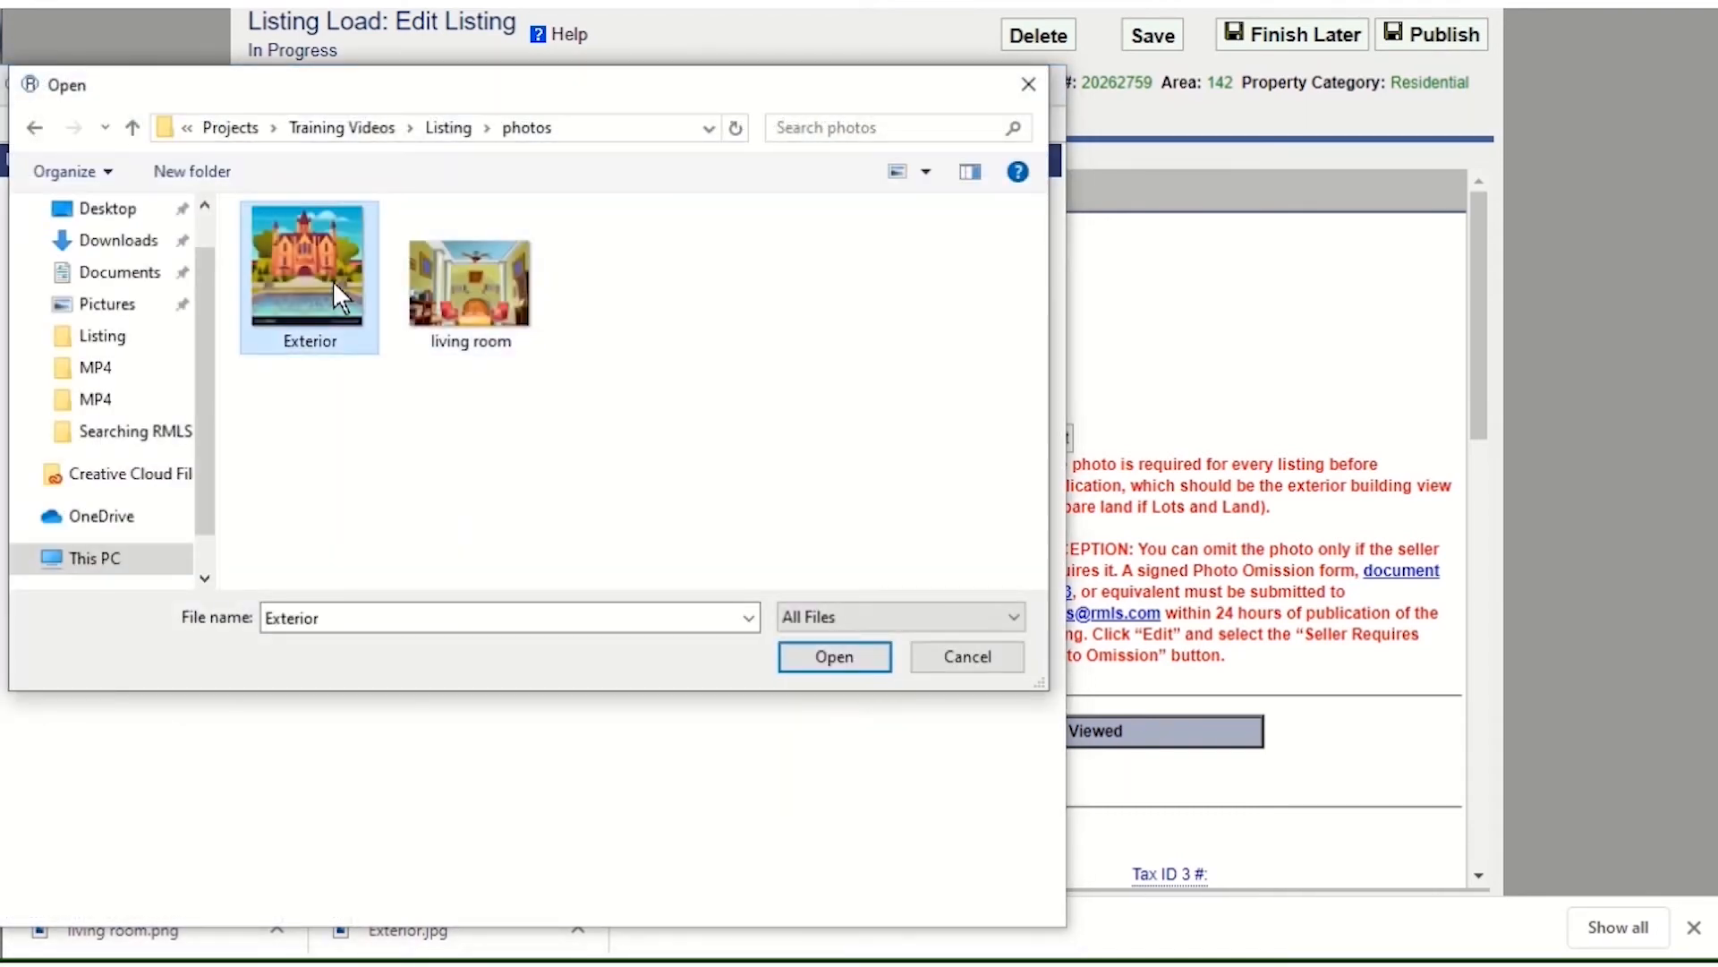
left_click(467, 295, "ctrl")
left_click(799, 663)
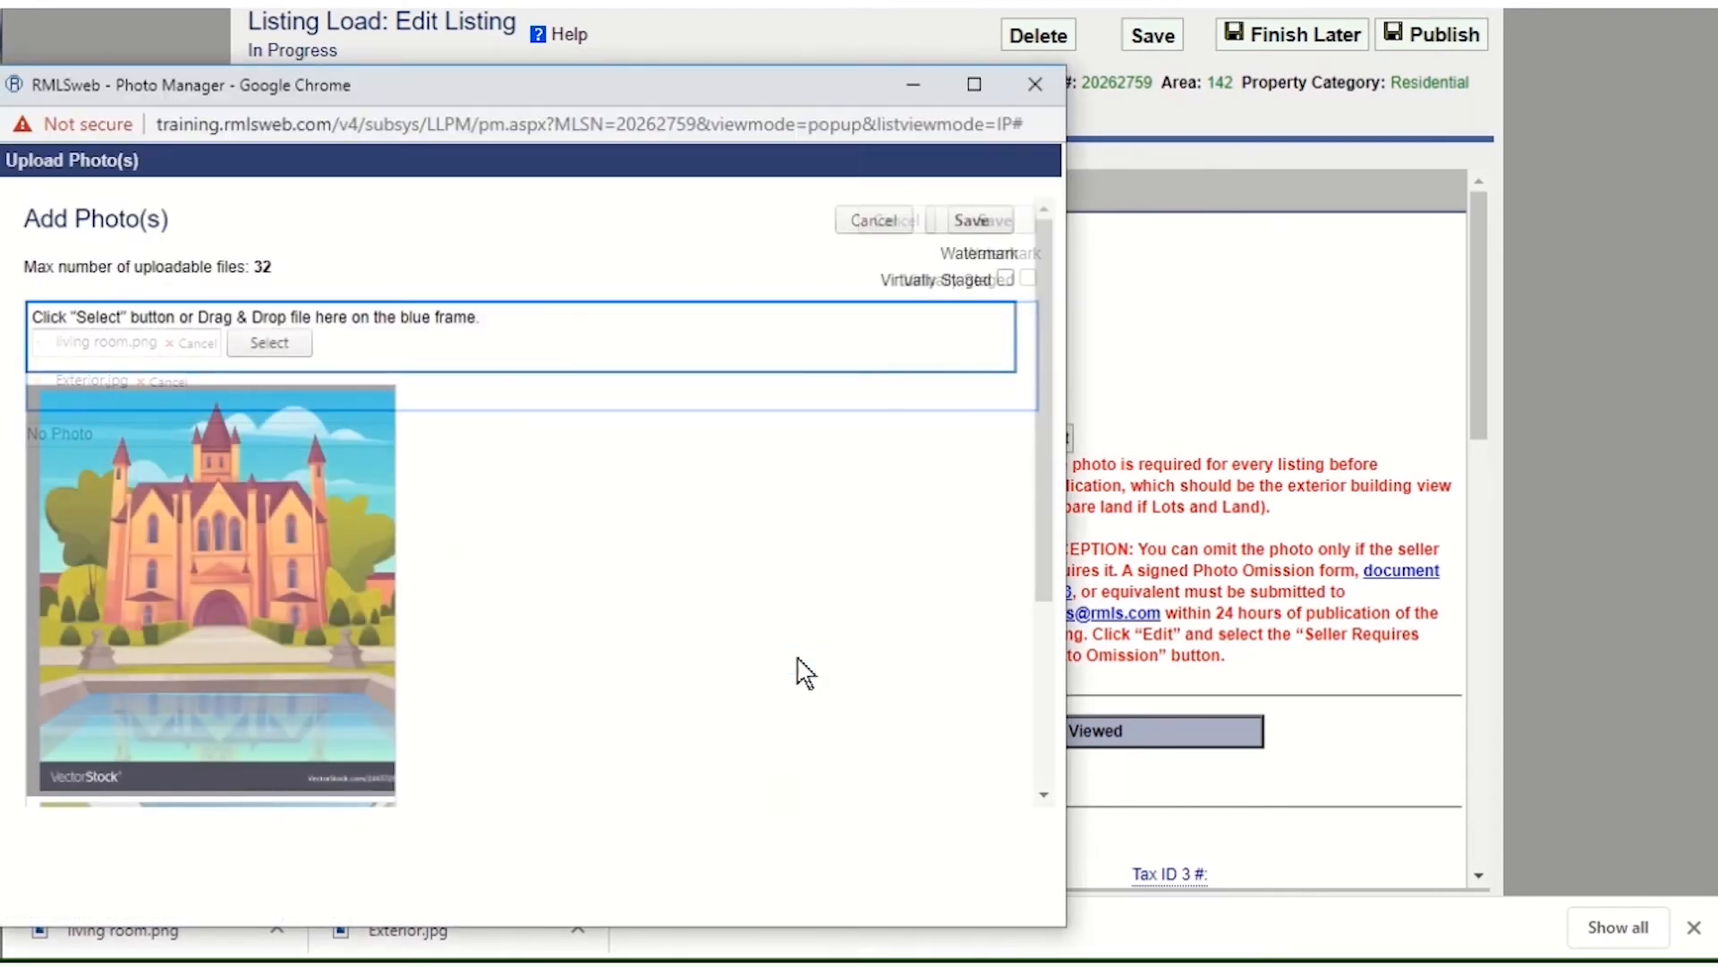
left_click(959, 228)
left_click(993, 189)
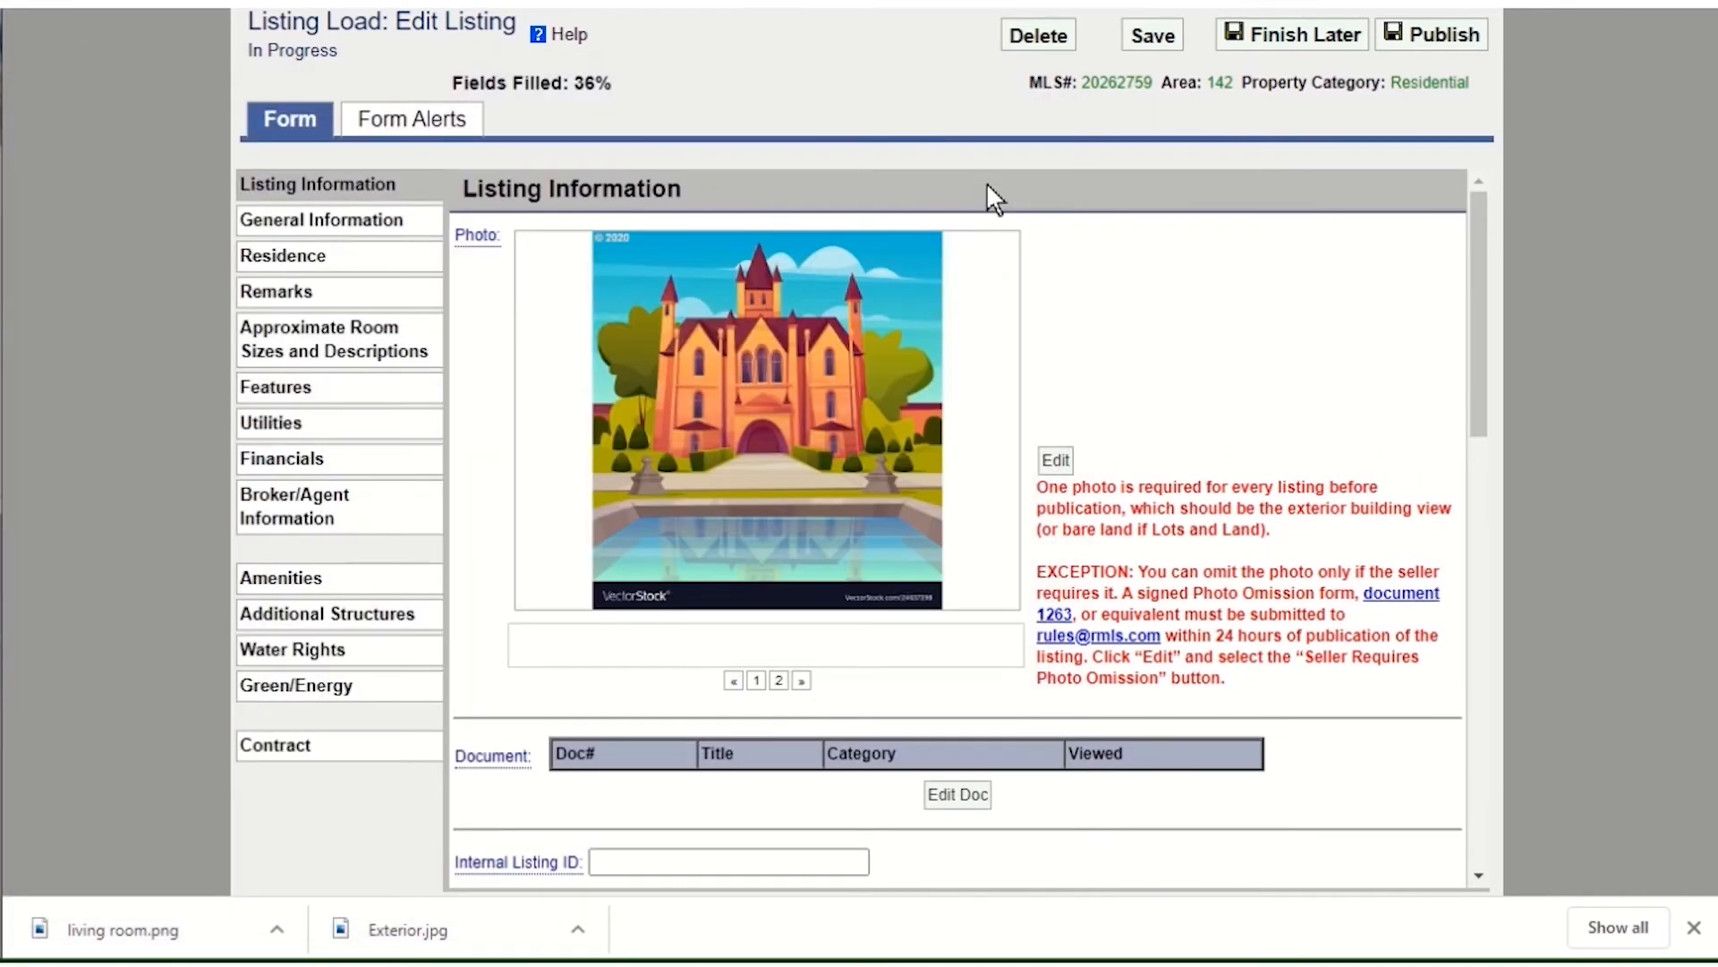
- Add the property disclosure PDF to the listing's documents, titled Seller's Disclosure in the Disclosure category
left_click(962, 796)
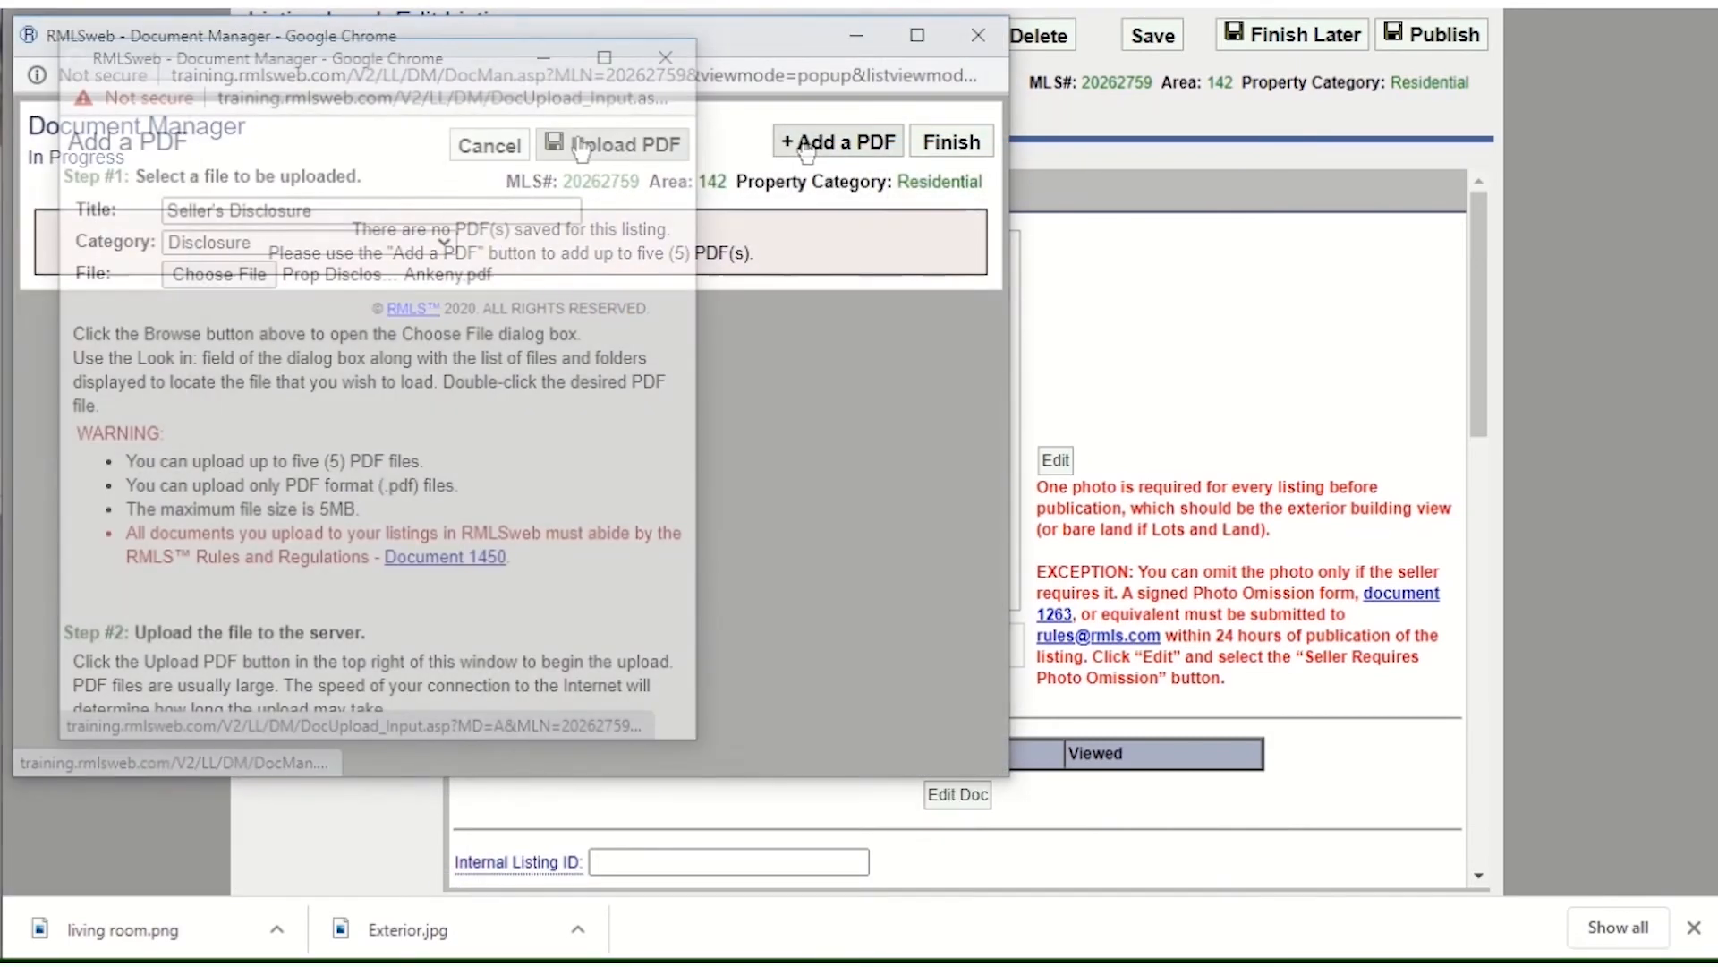
left_click(582, 149)
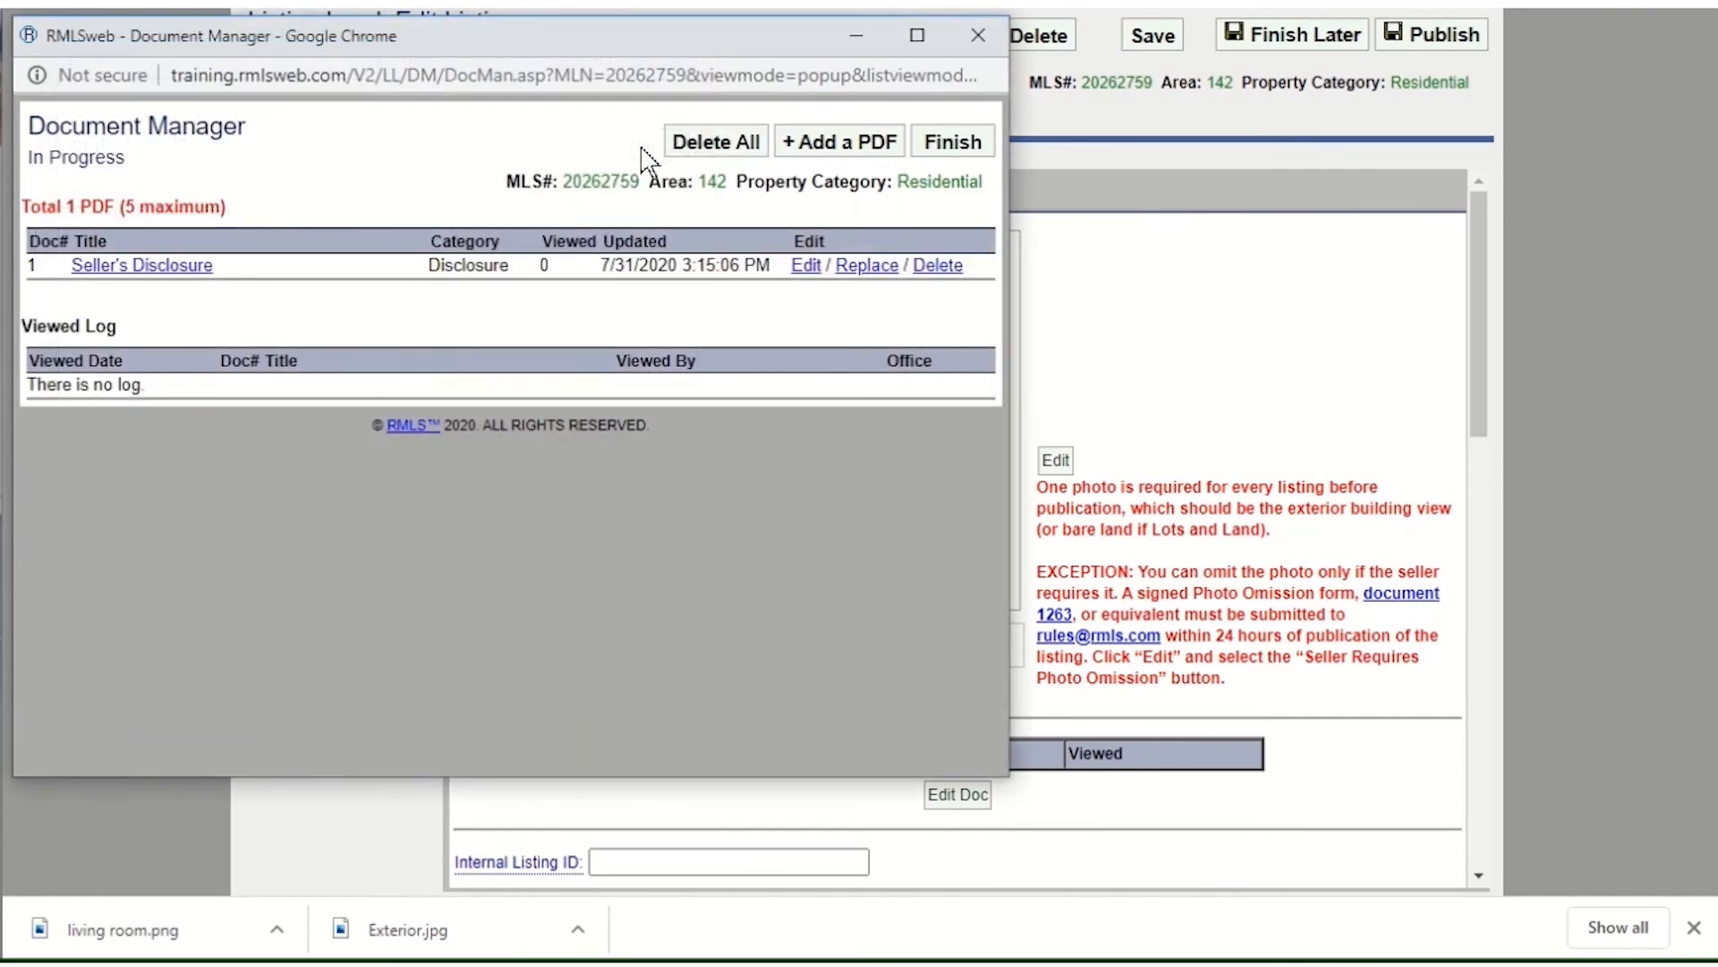
left_click(933, 143)
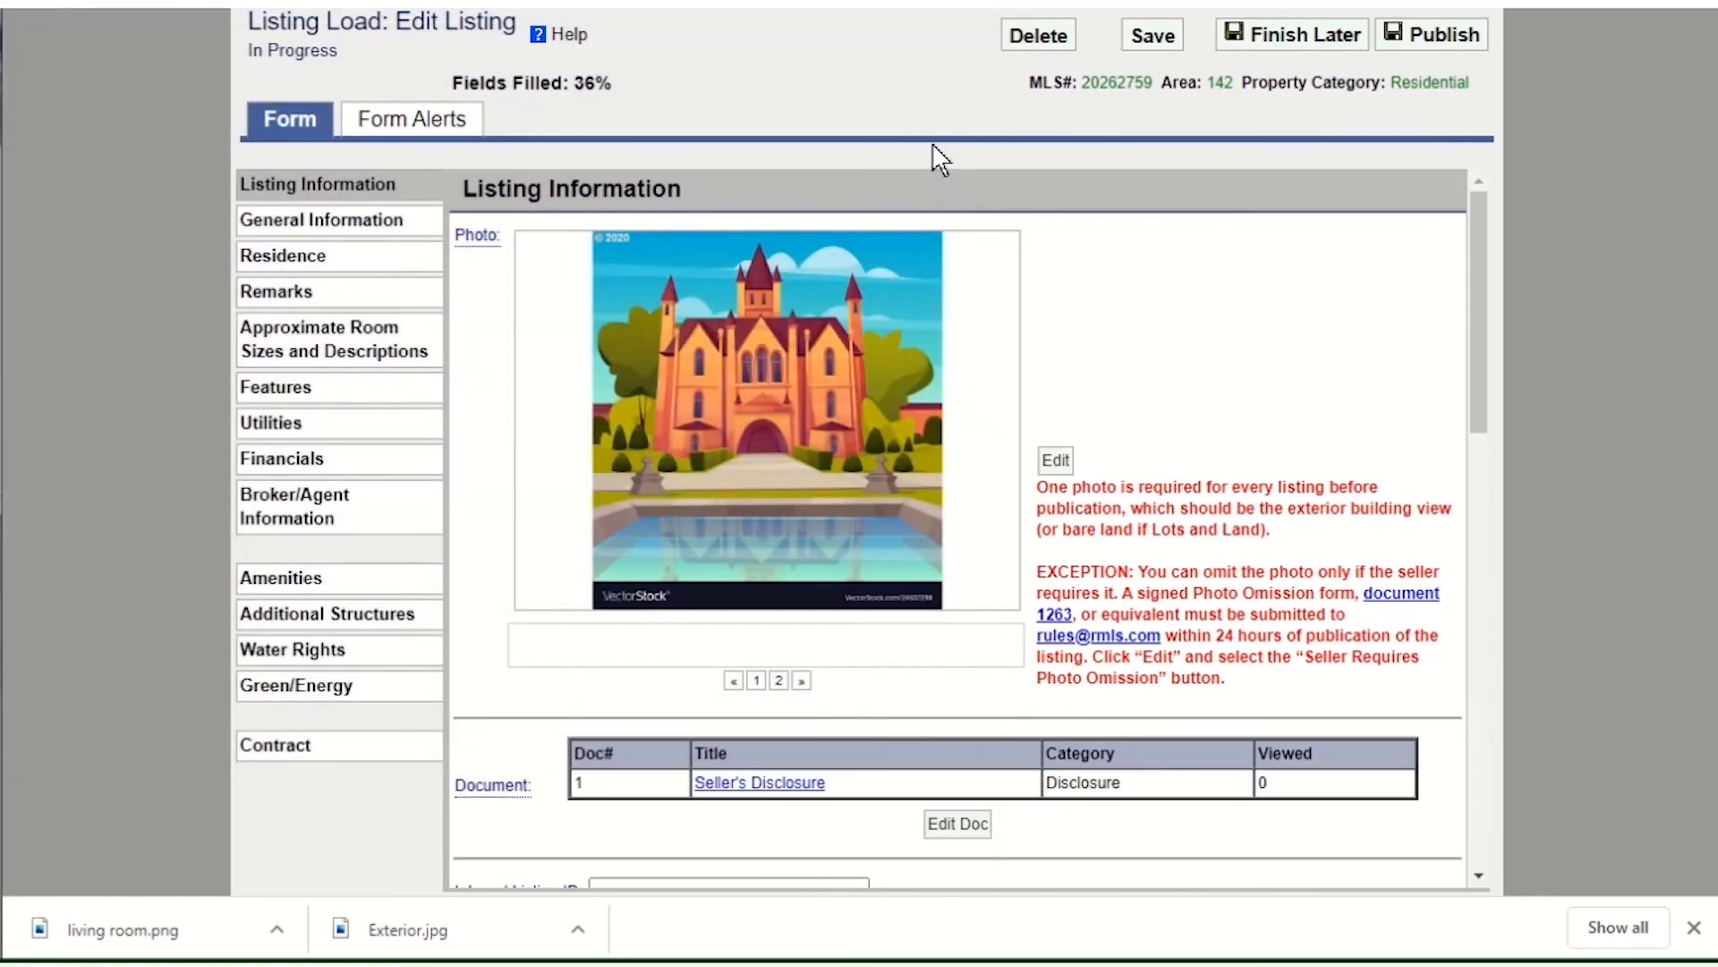
- Enter the listing's price in the List Price field of the Listing Information section
scroll(893, 318, "down", 5)
left_click(971, 613)
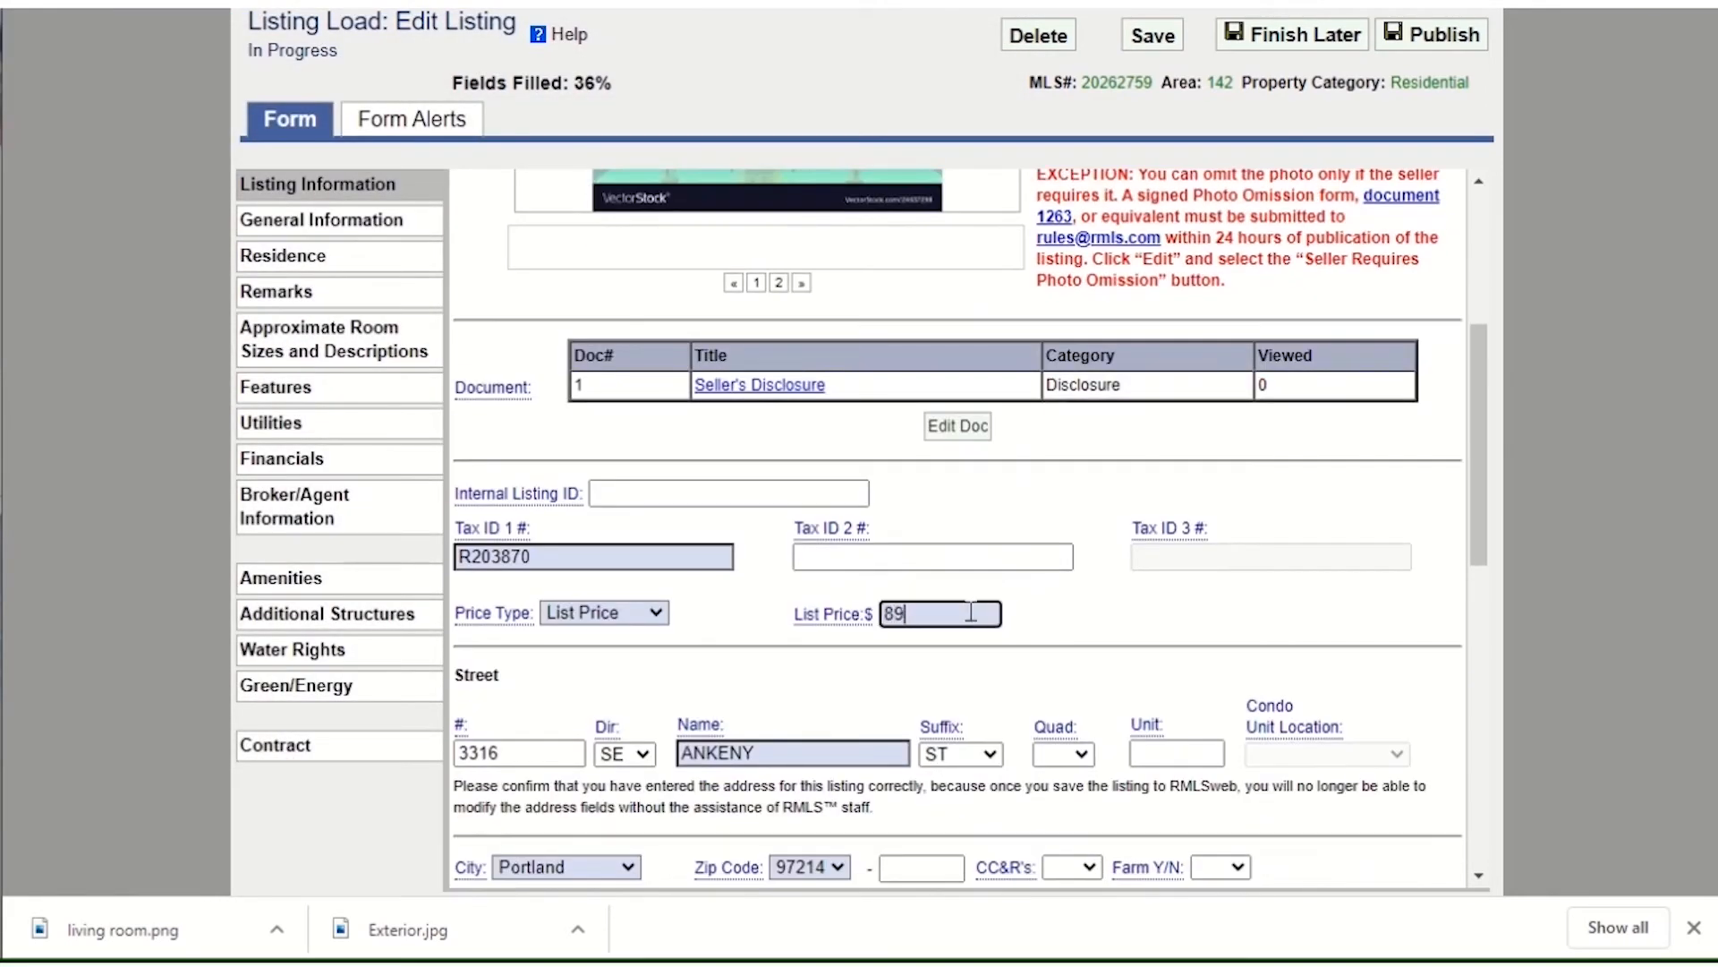
- Set the listing's schools to MartinL King Jr for elementary, Ockley Green for middle and Roosevelt for high school
scroll(972, 613, "down", 11)
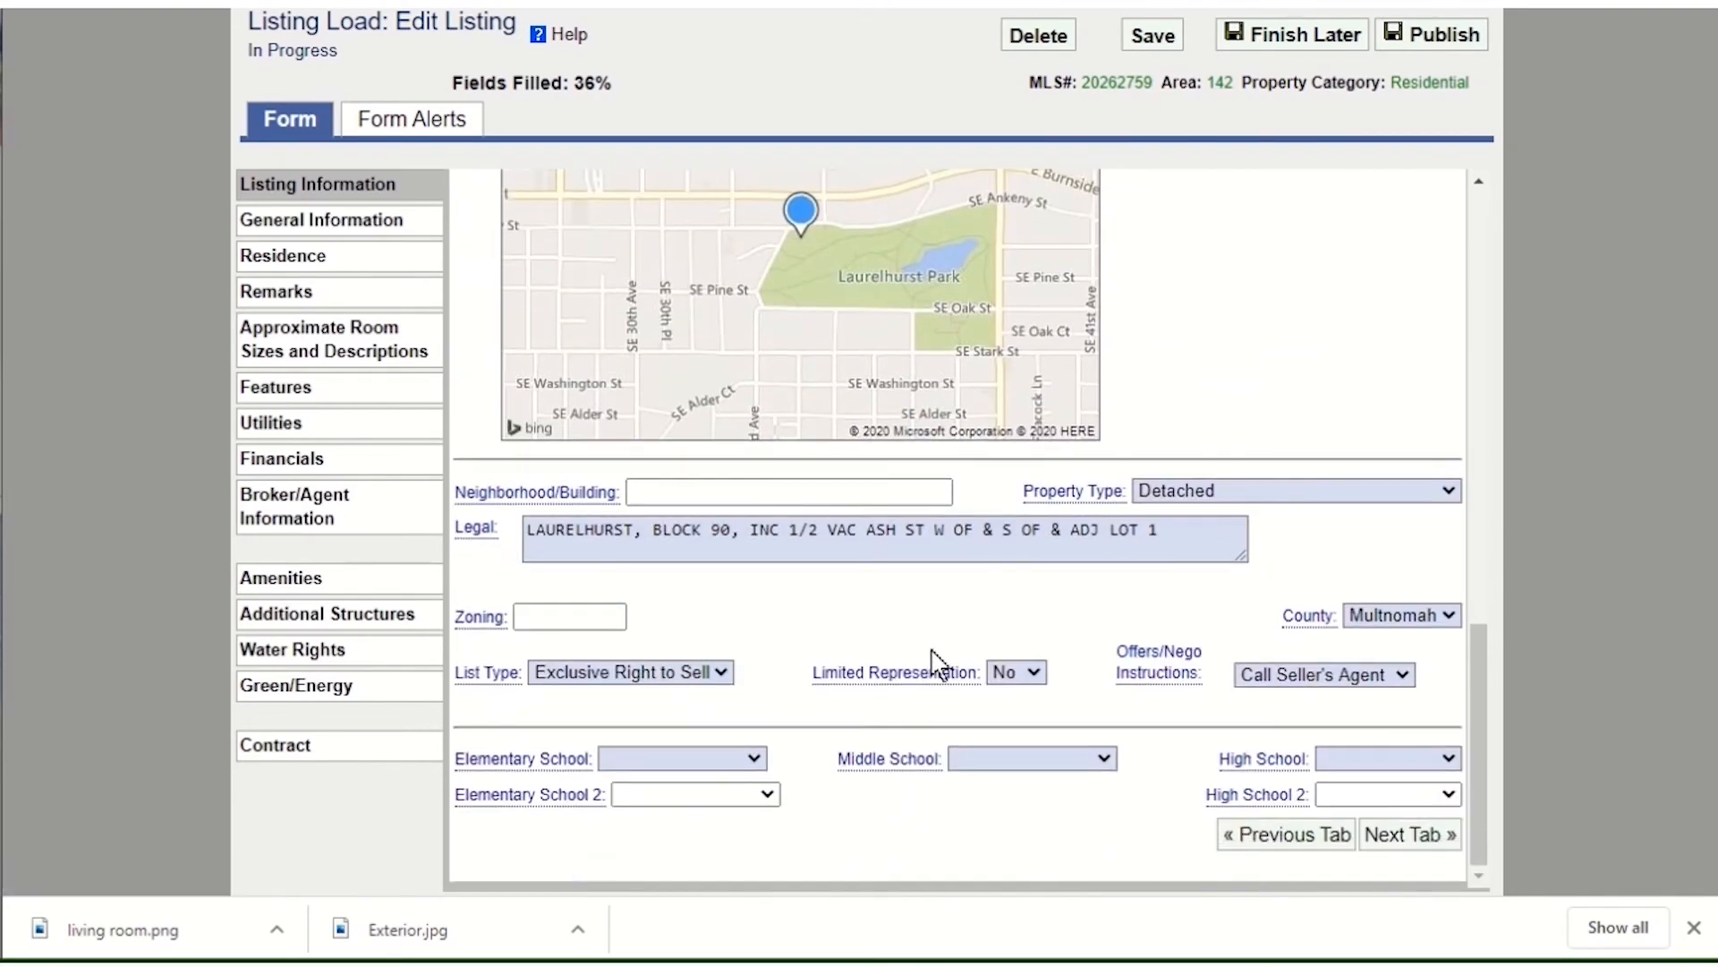
left_click(754, 759)
scroll(690, 647, "down", 1)
left_click(690, 648)
left_click(1065, 758)
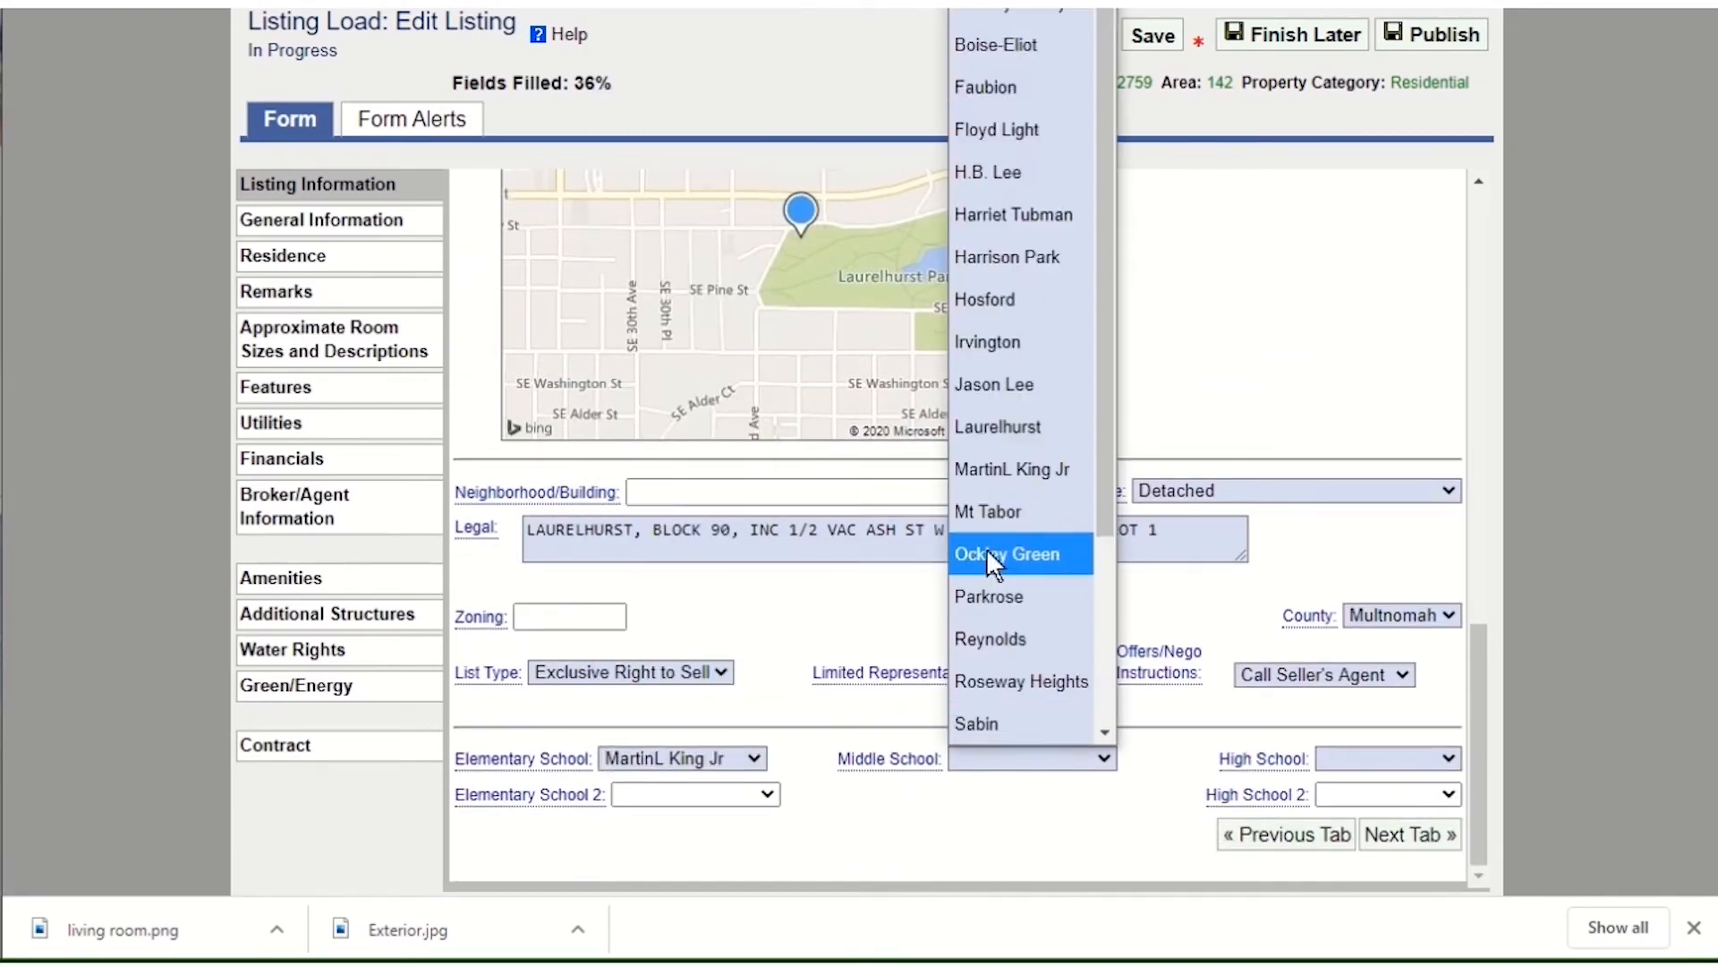
left_click(986, 548)
left_click(1429, 775)
left_click(1400, 676)
- Set Elementary School 2 to Lincoln Park and High School 2 to Parkrose
left_click(765, 794)
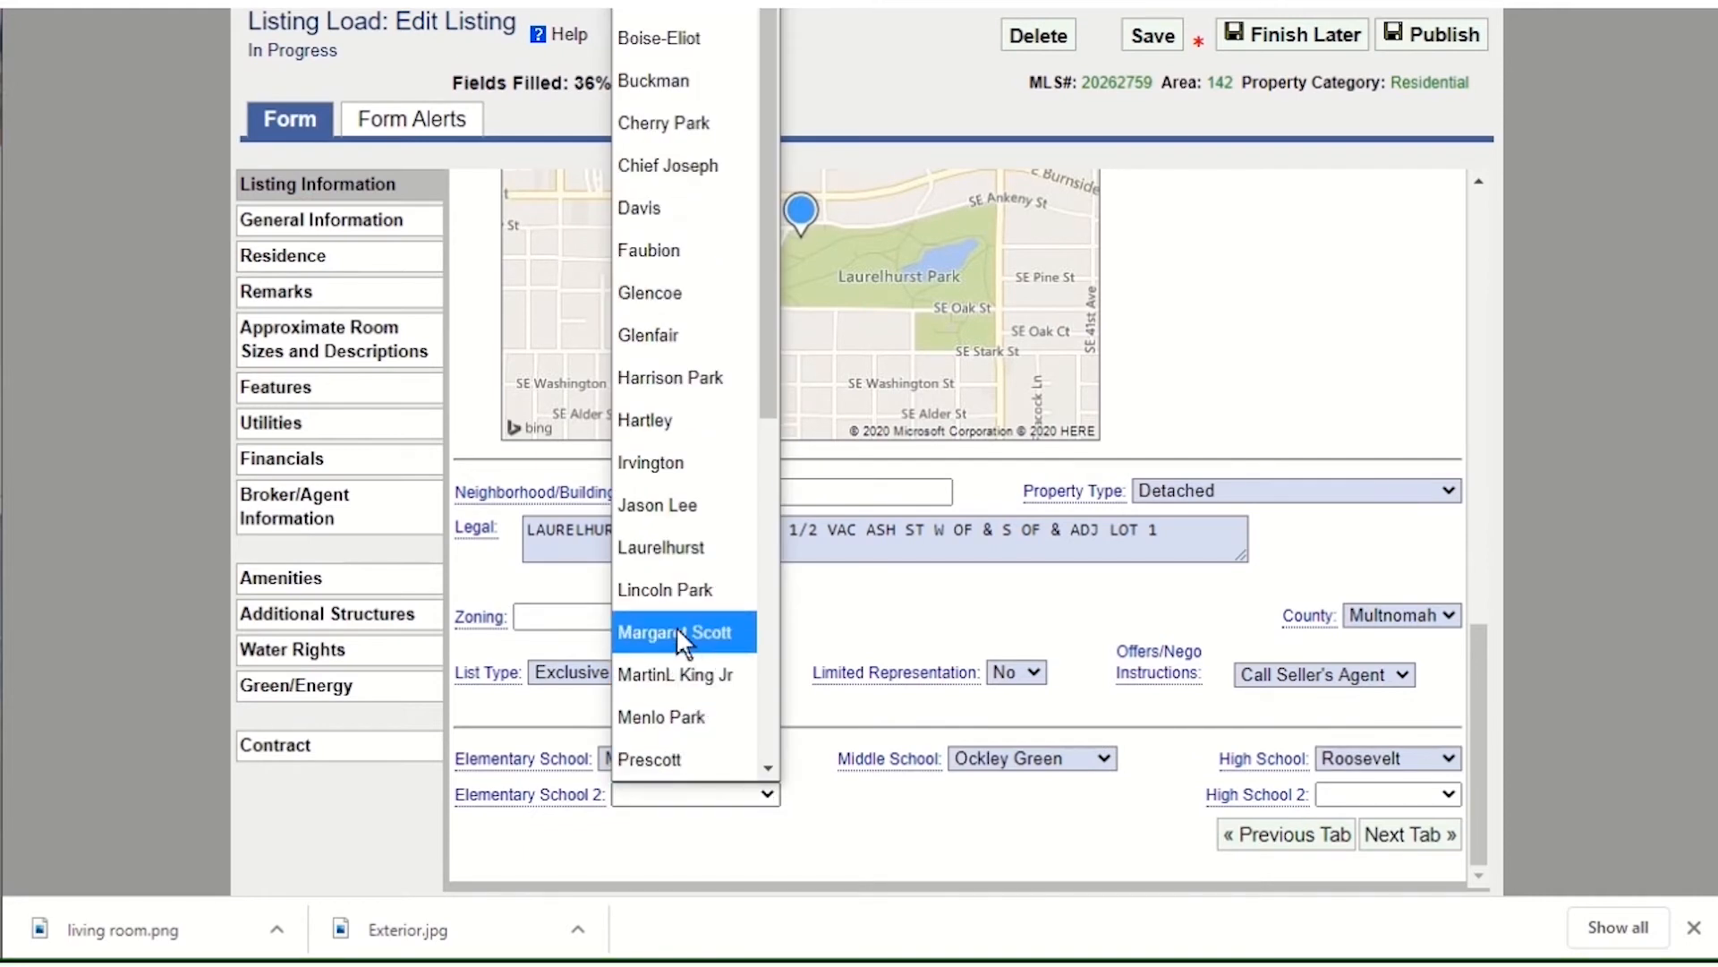
left_click(680, 624)
left_click(1432, 794)
left_click(1377, 627)
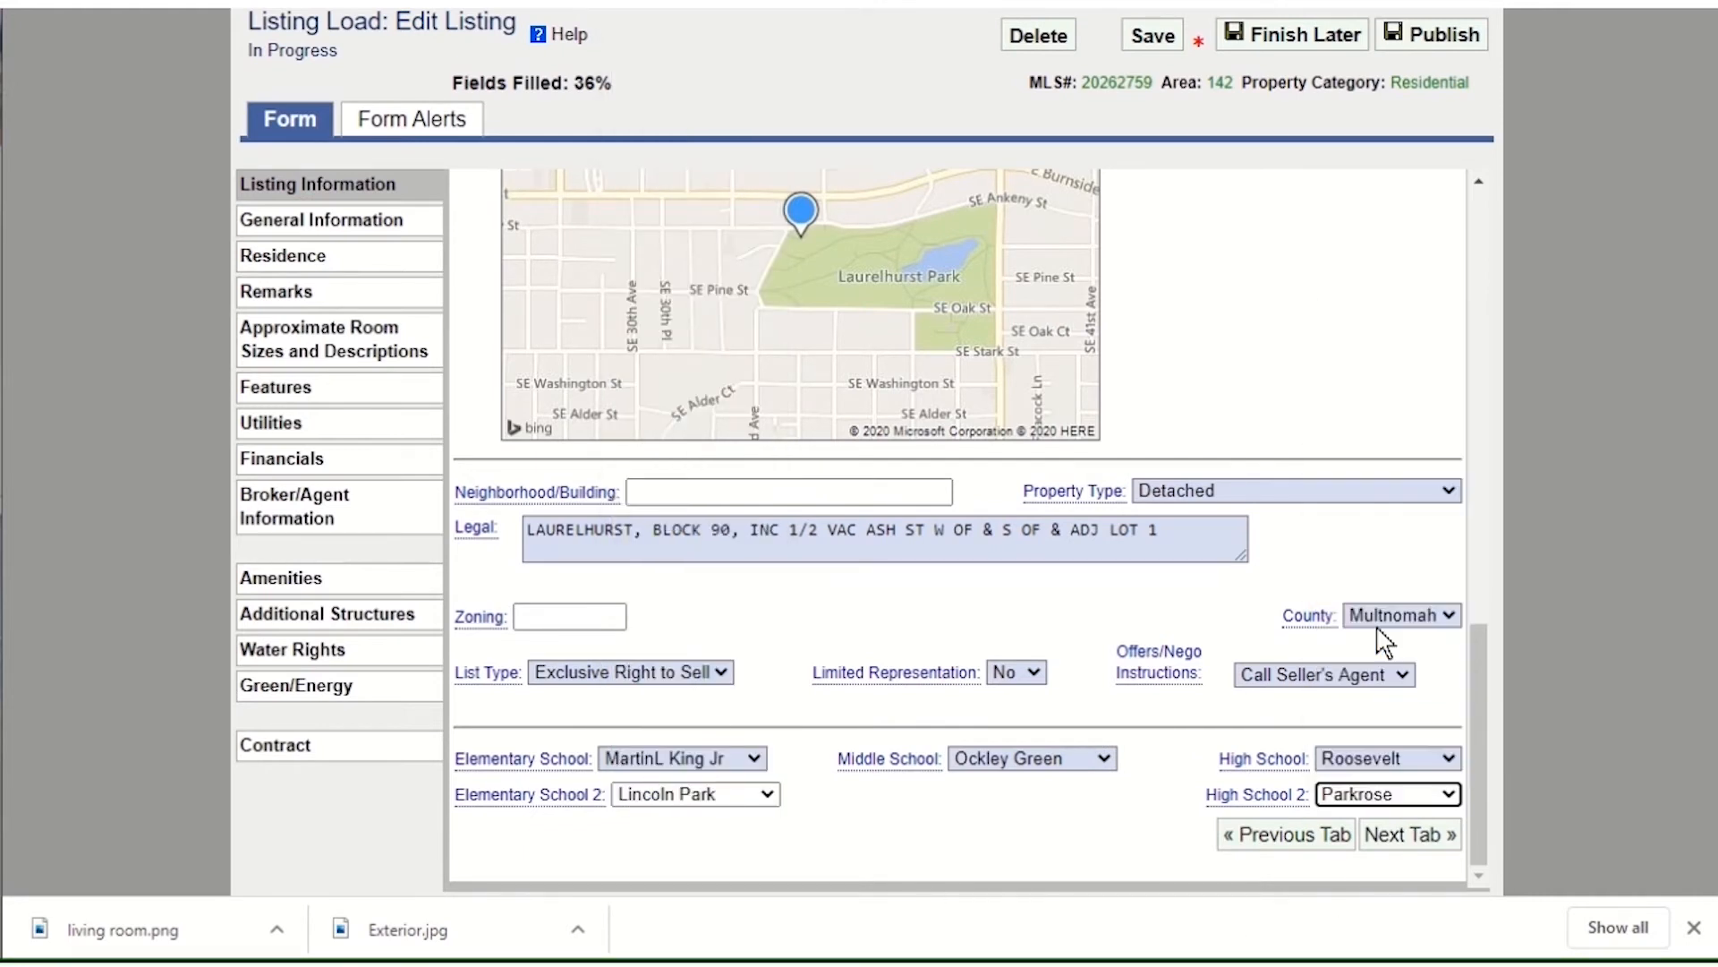
left_click(248, 302)
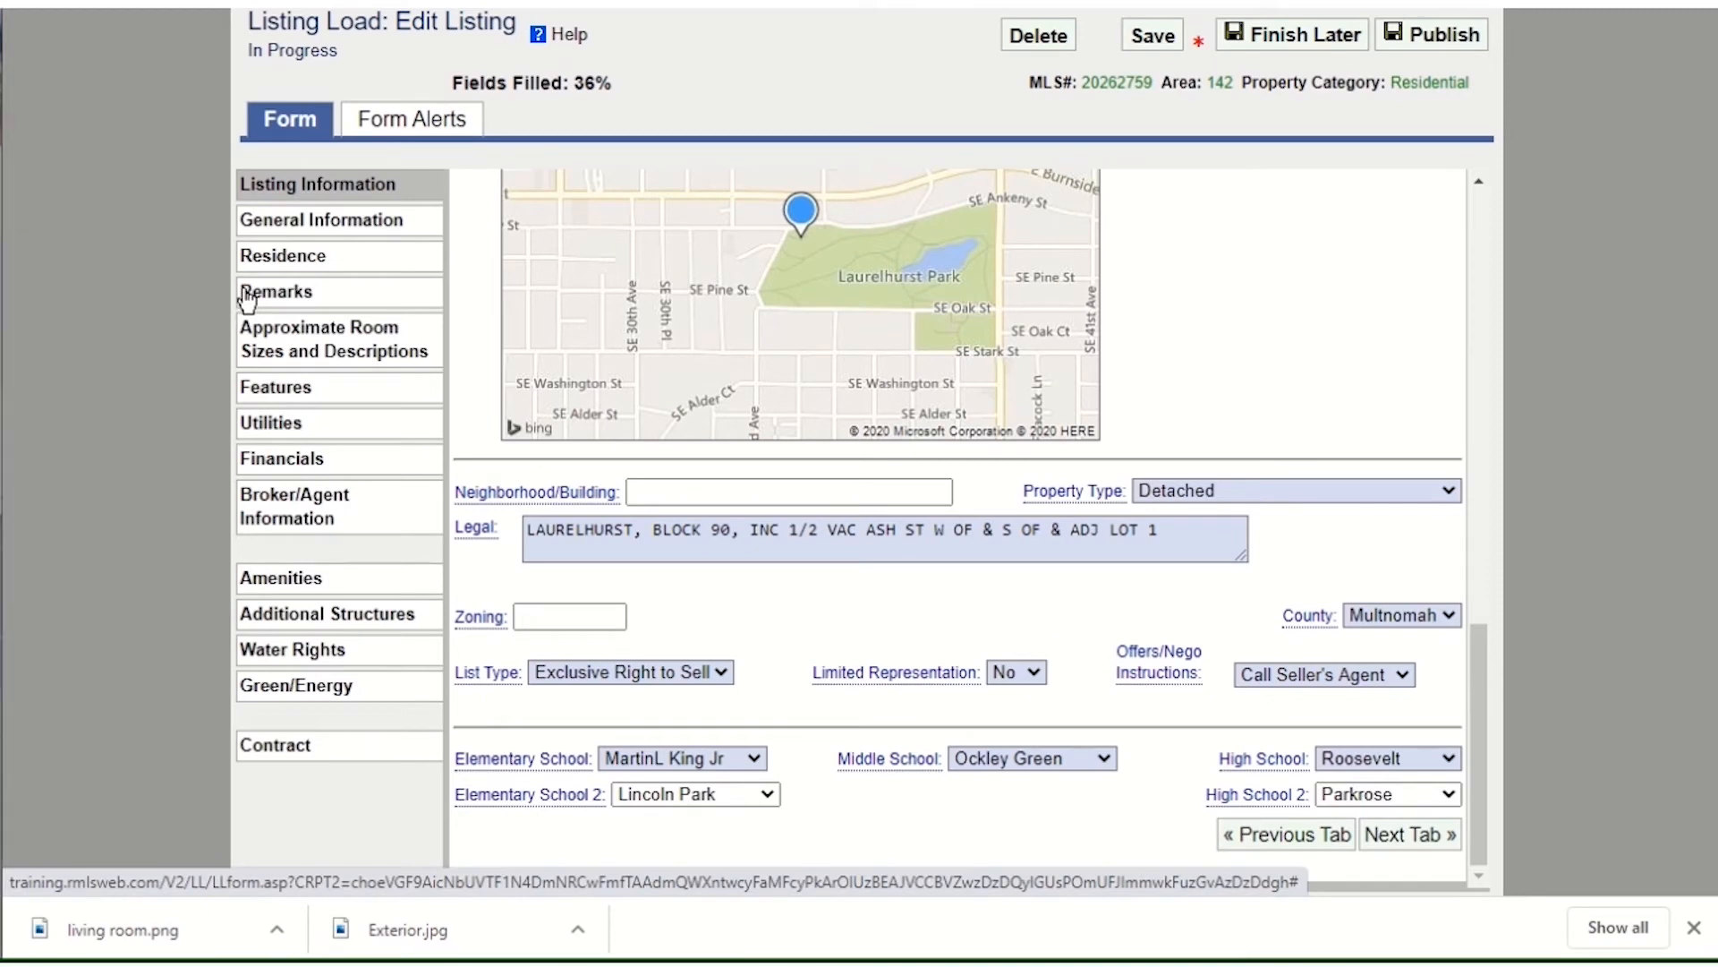
scroll(537, 452, "down", 3)
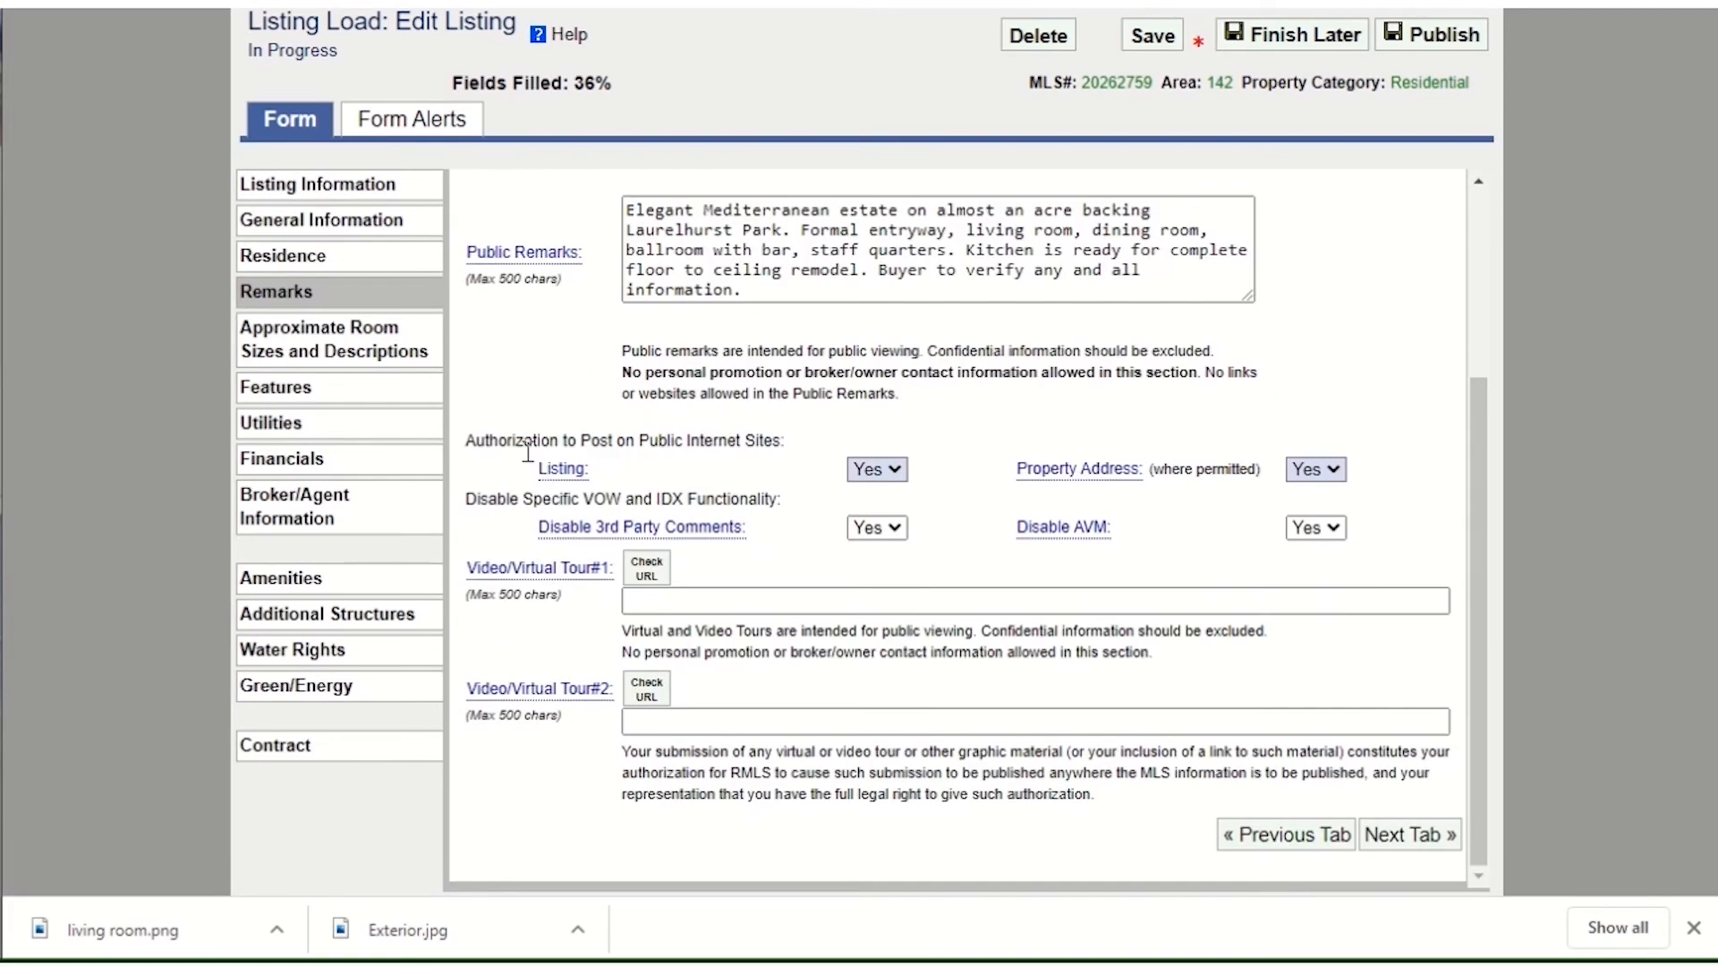
left_click(660, 600)
type("www.myunbrandedvirtualtour.com")
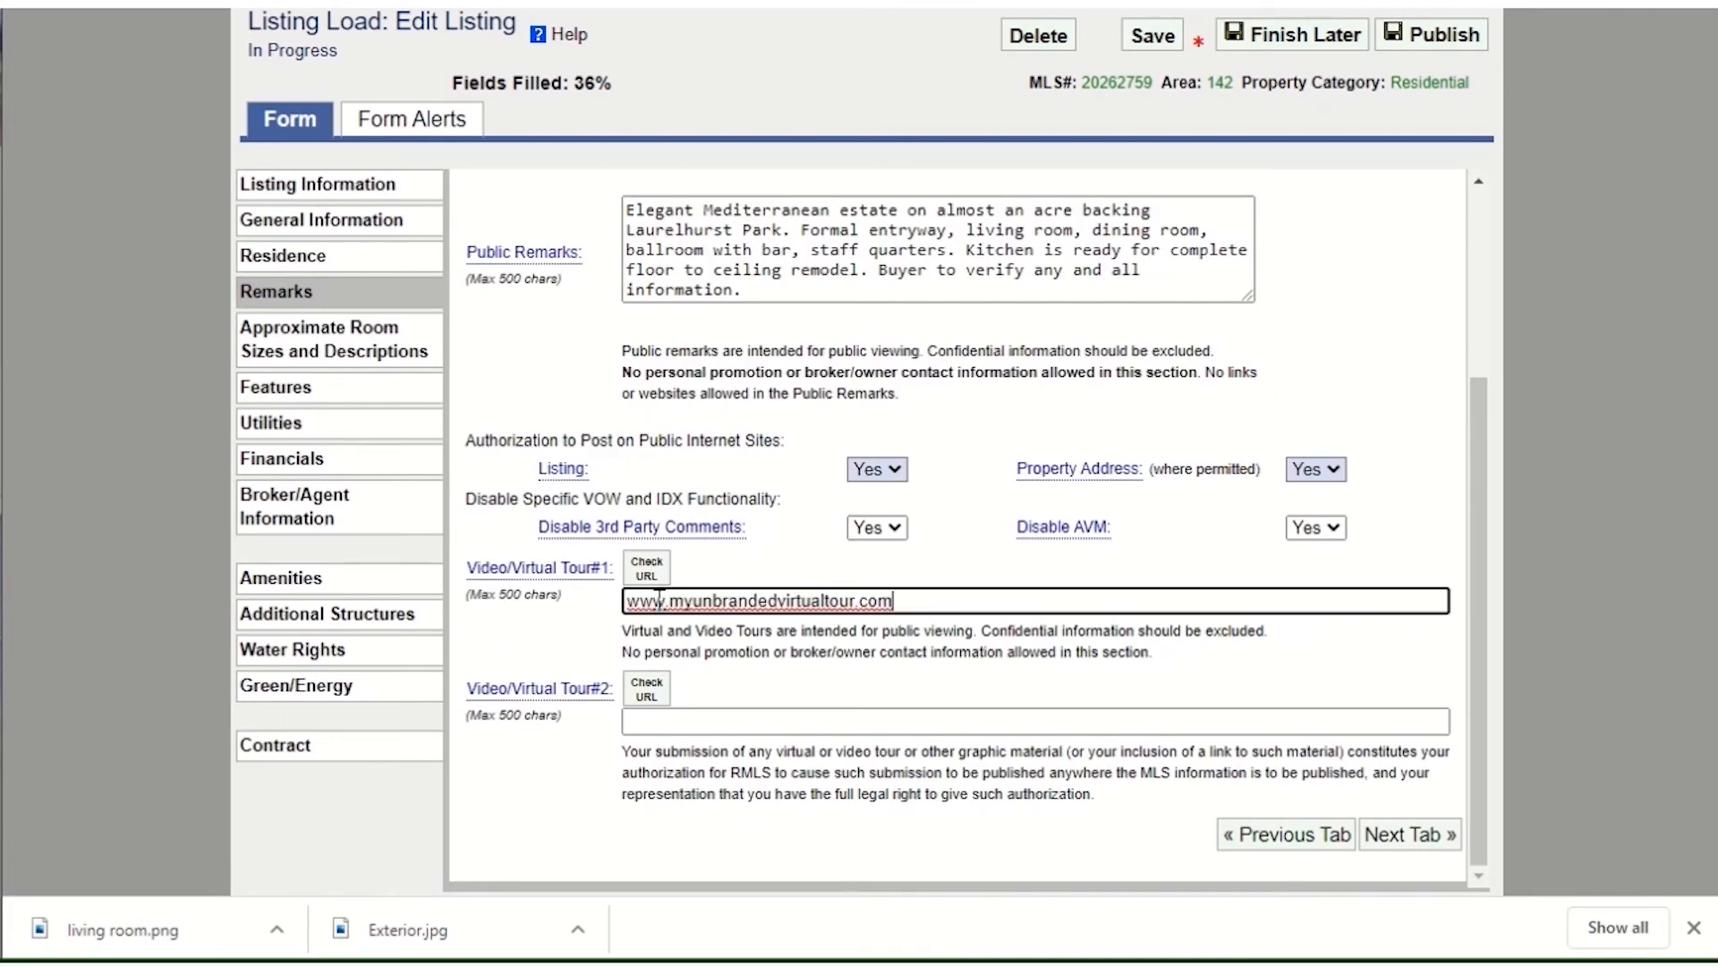
- In the Features section, add Wine Cooler and Double Oven to the kitchen and Jetted Tub to the interior
left_click(248, 388)
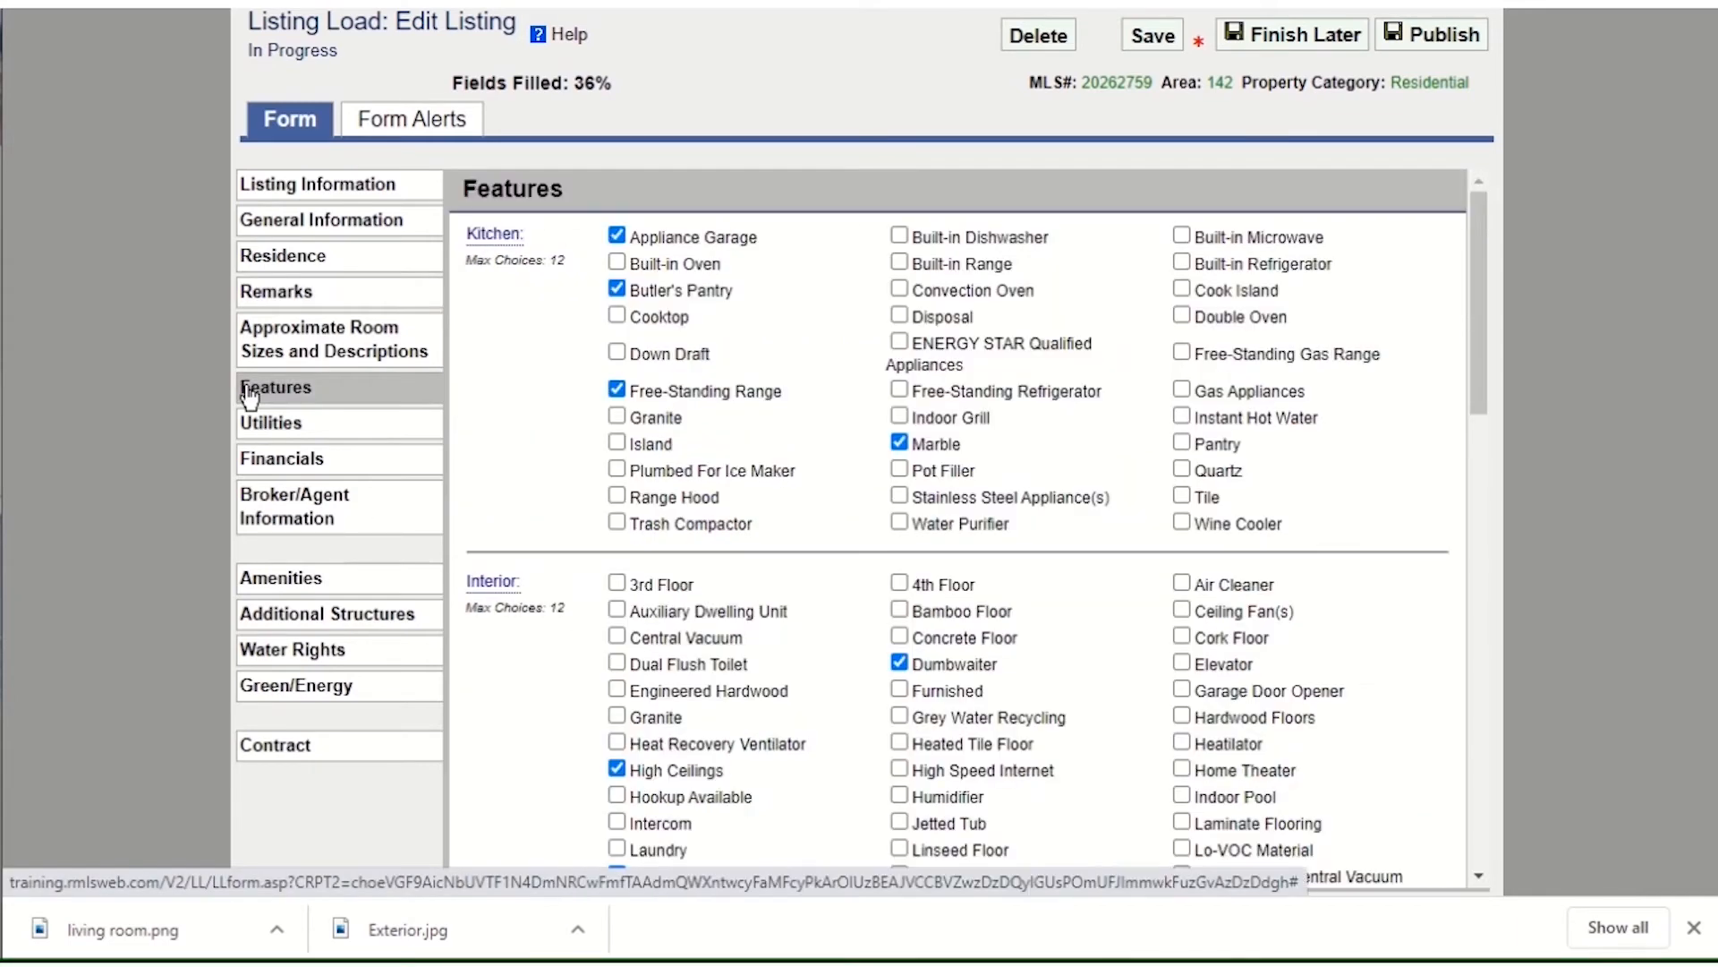
left_click(1183, 523)
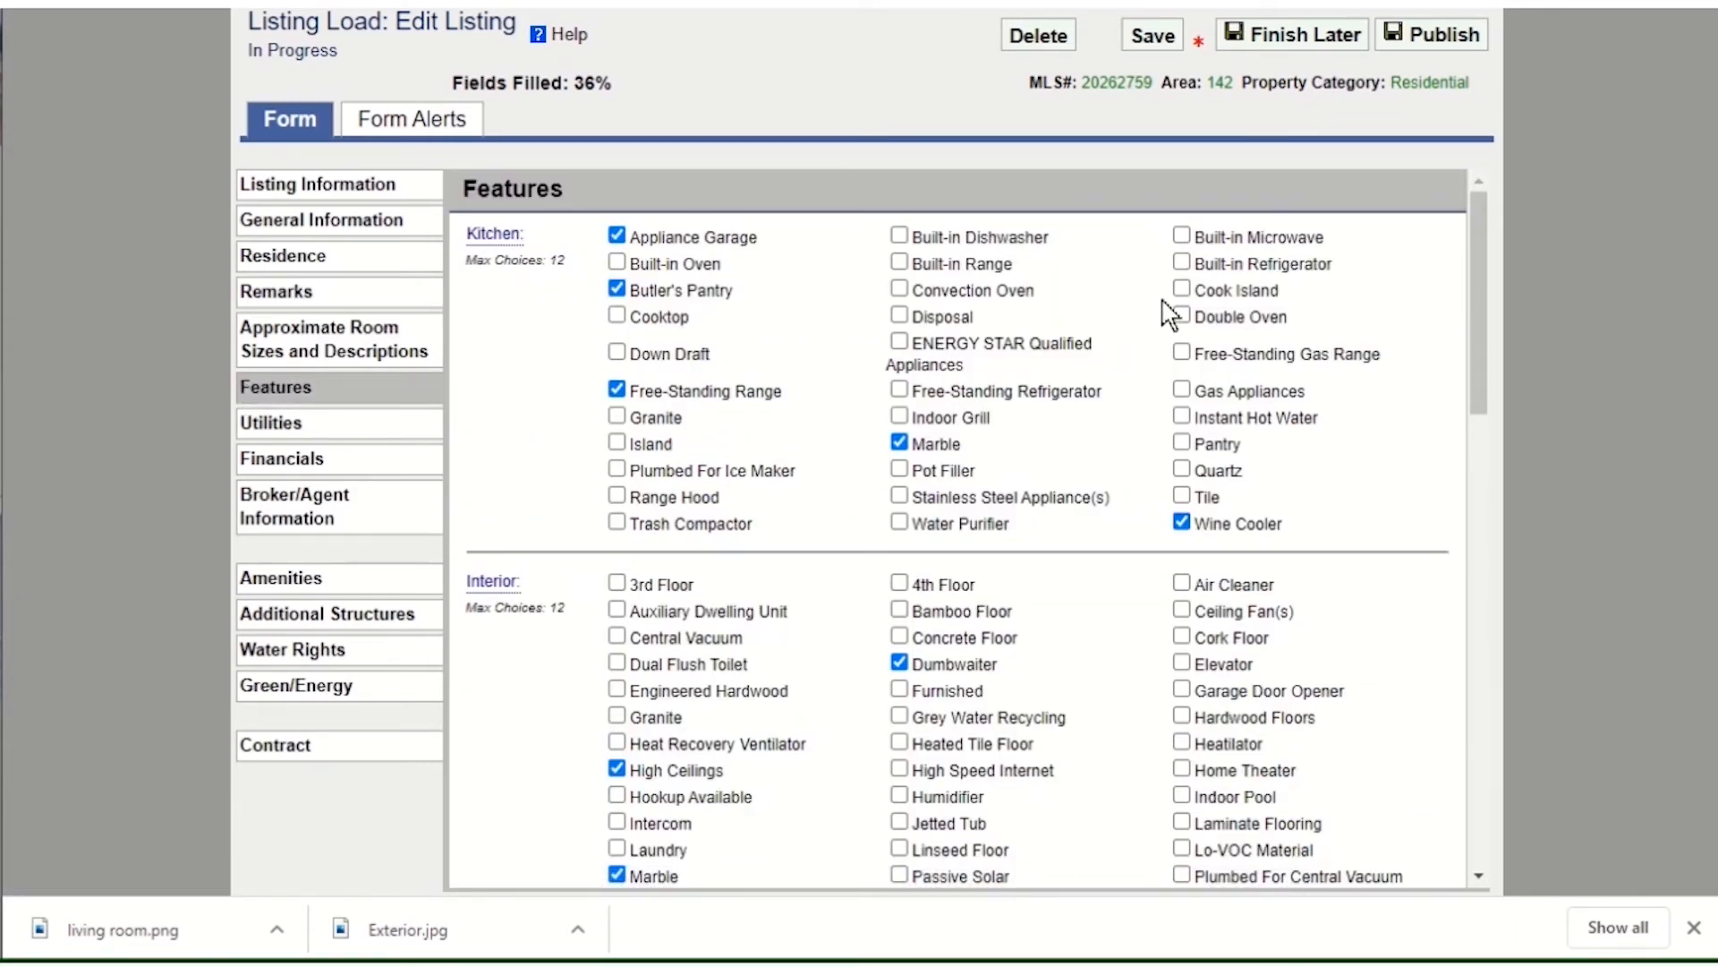
left_click(1182, 316)
left_click(900, 823)
- In Broker/Agent Information, mark the listing as Coming Soon-No Showing with marketing beginning on 08/14/2020
left_click(248, 505)
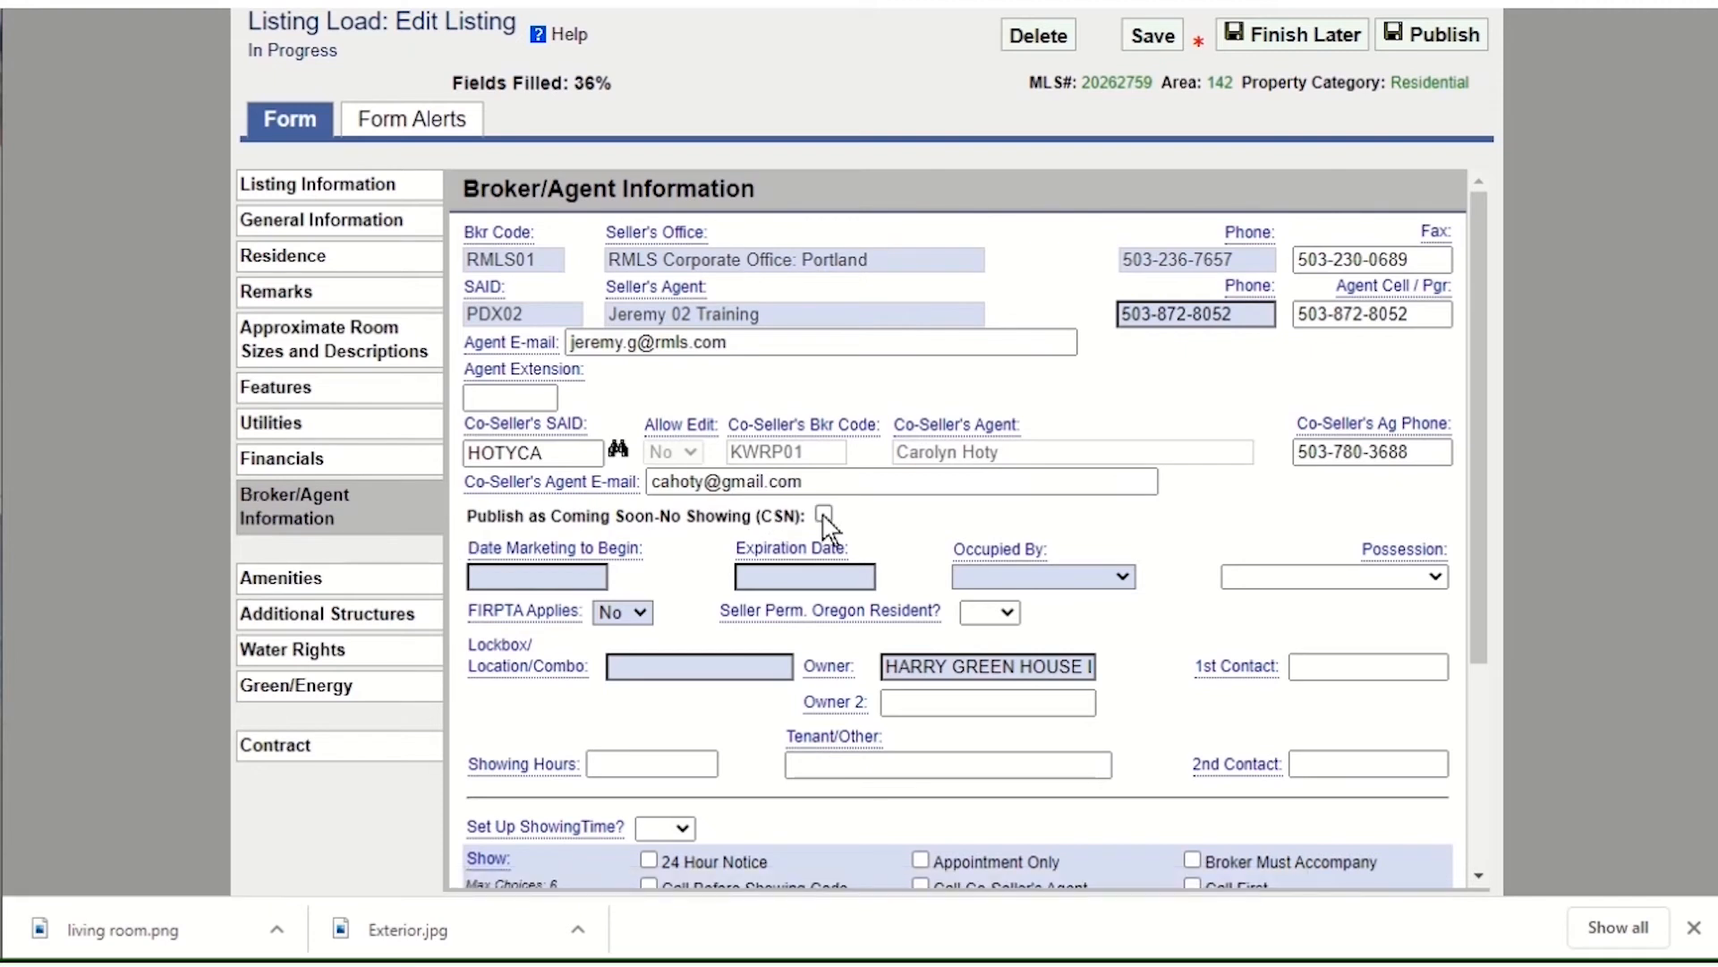
left_click(527, 575)
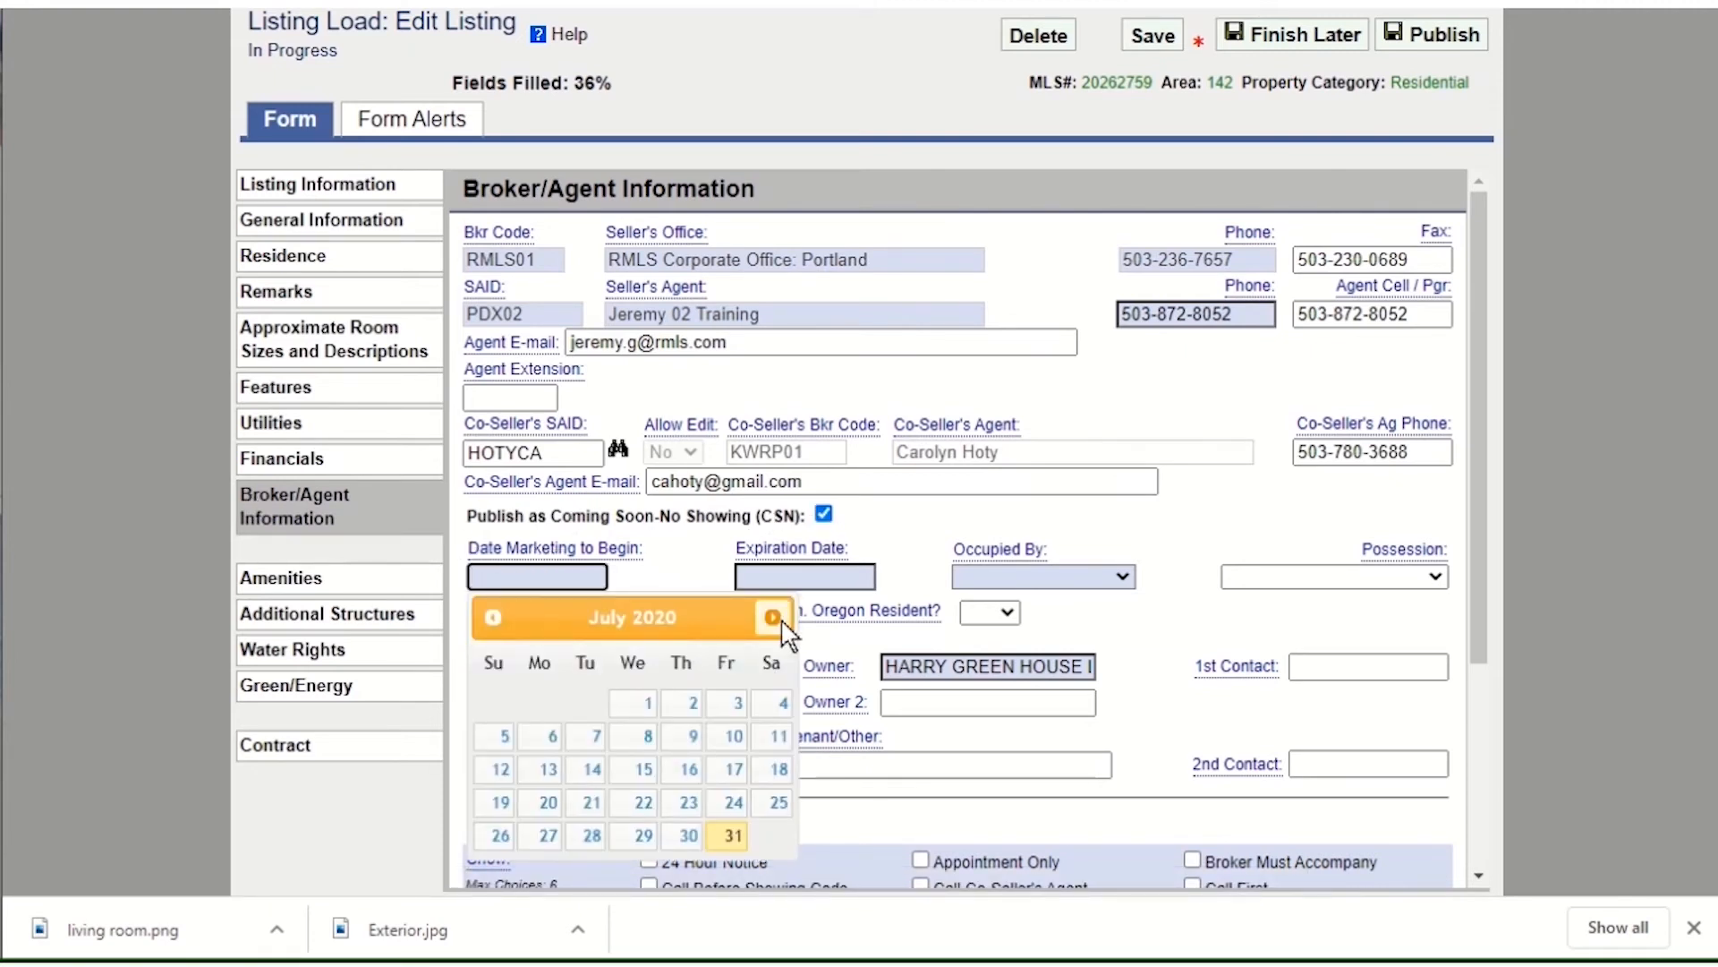
left_click(781, 621)
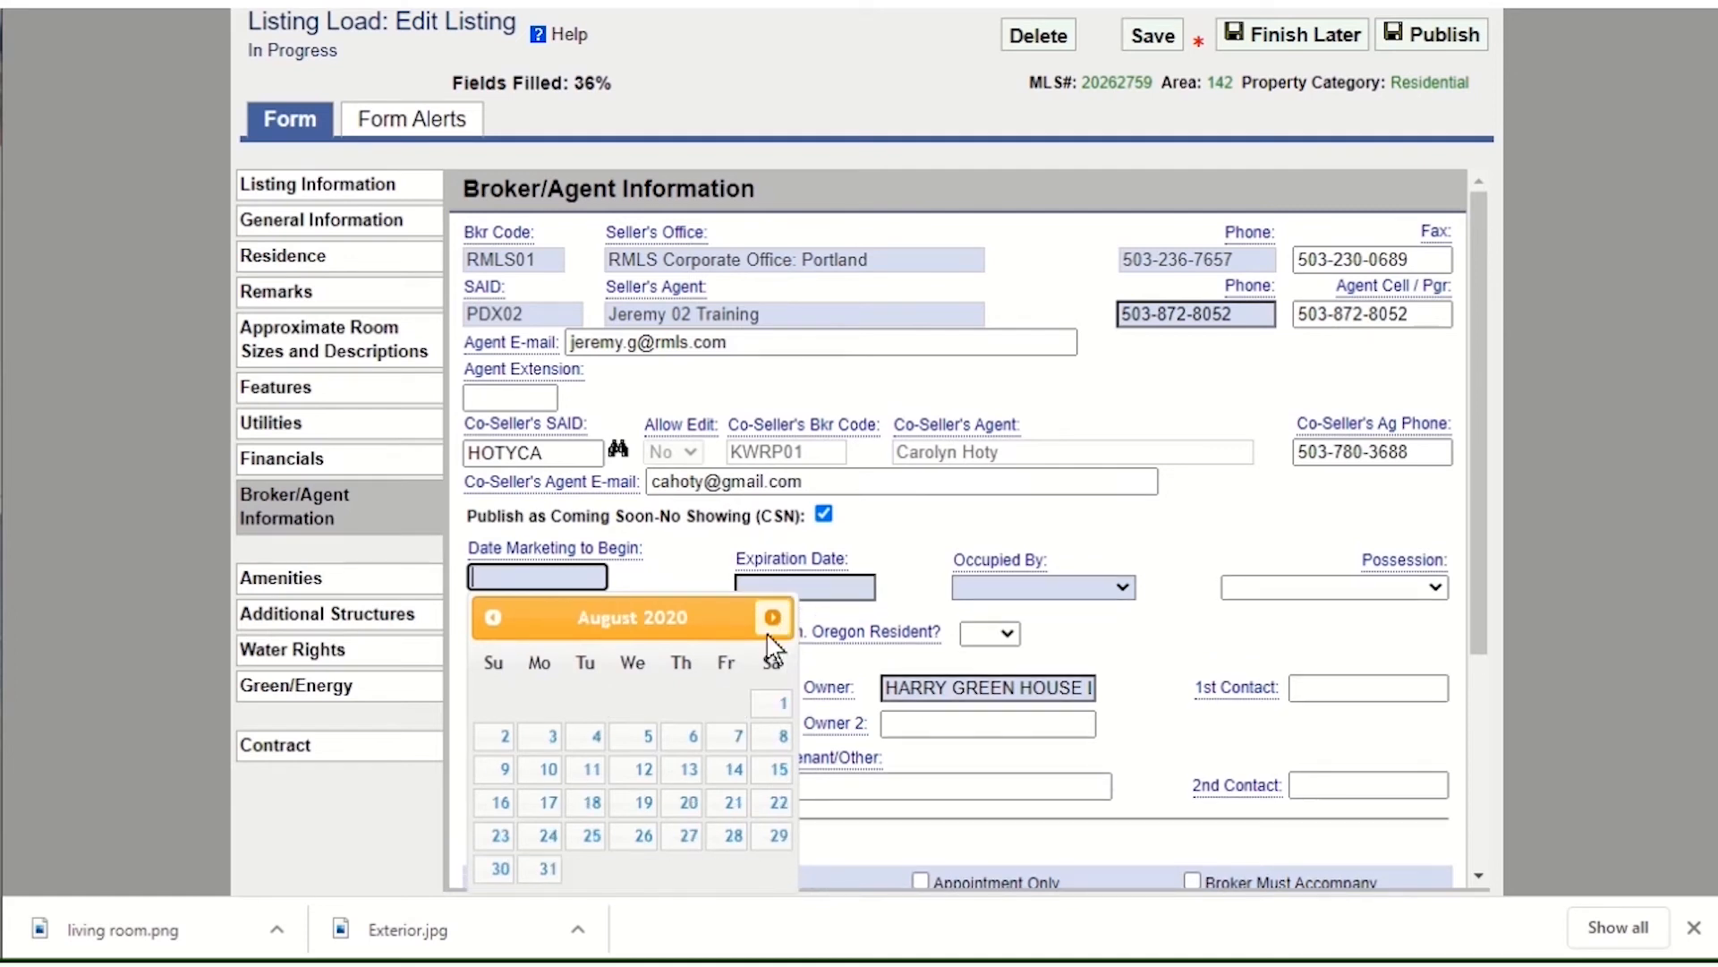
left_click(732, 768)
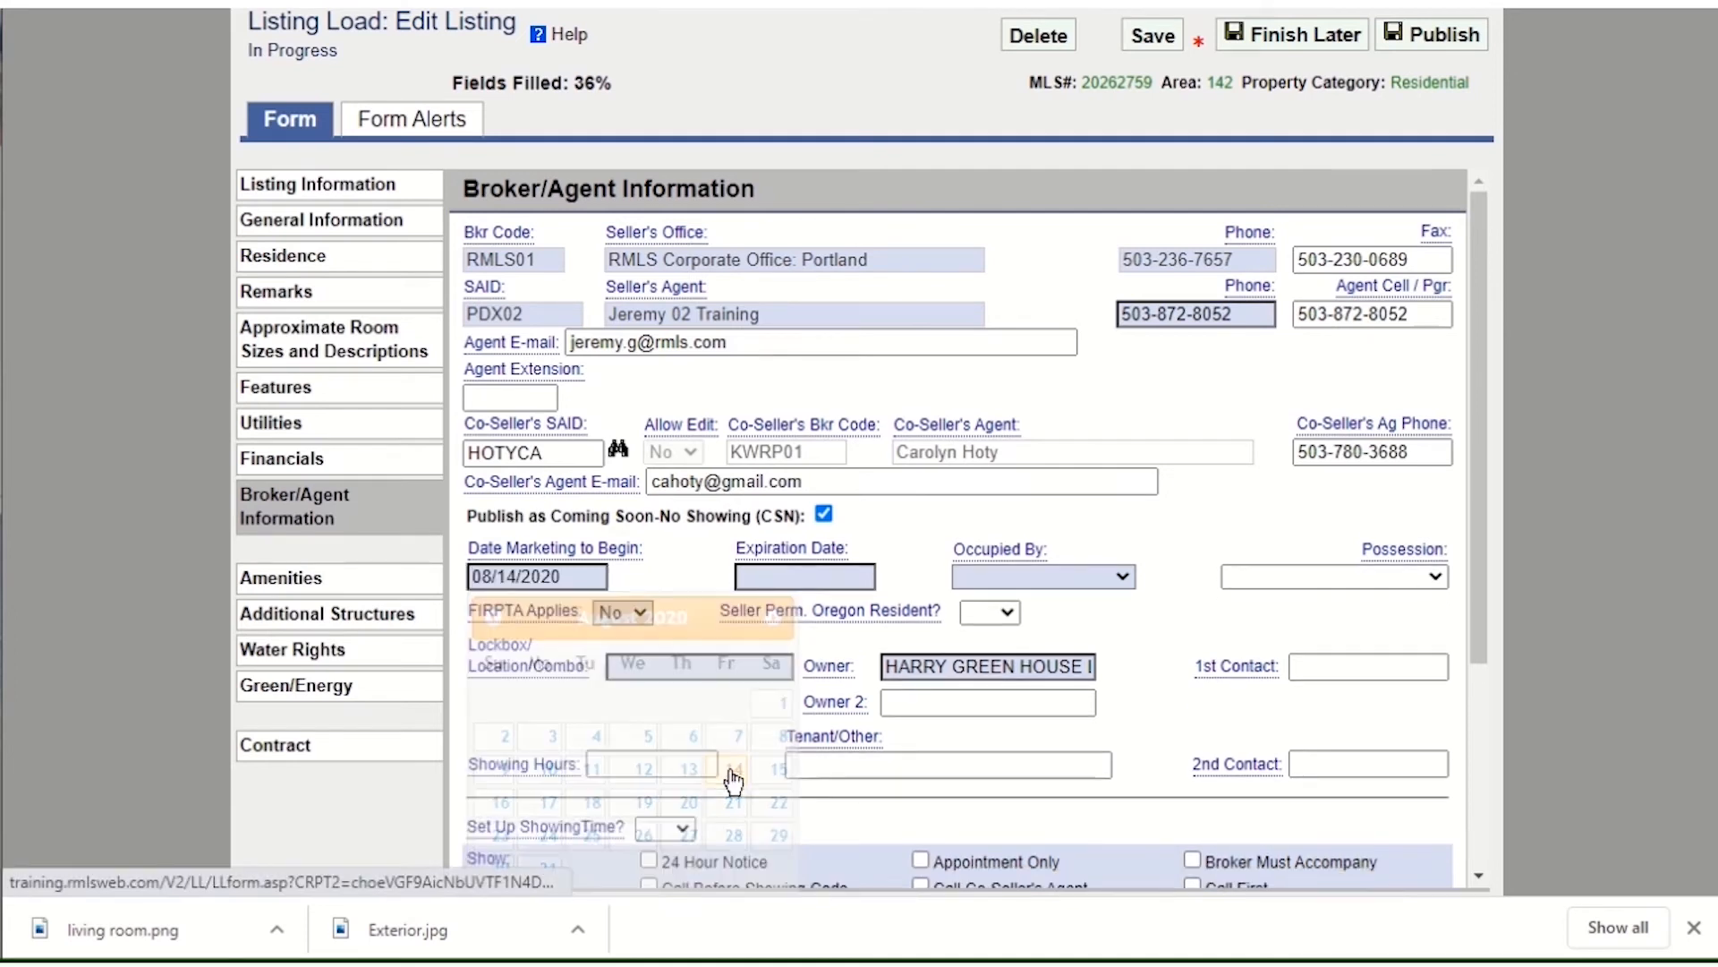
- Set the listing's expiration date to 01/01/2021
left_click(785, 578)
left_click(1041, 619)
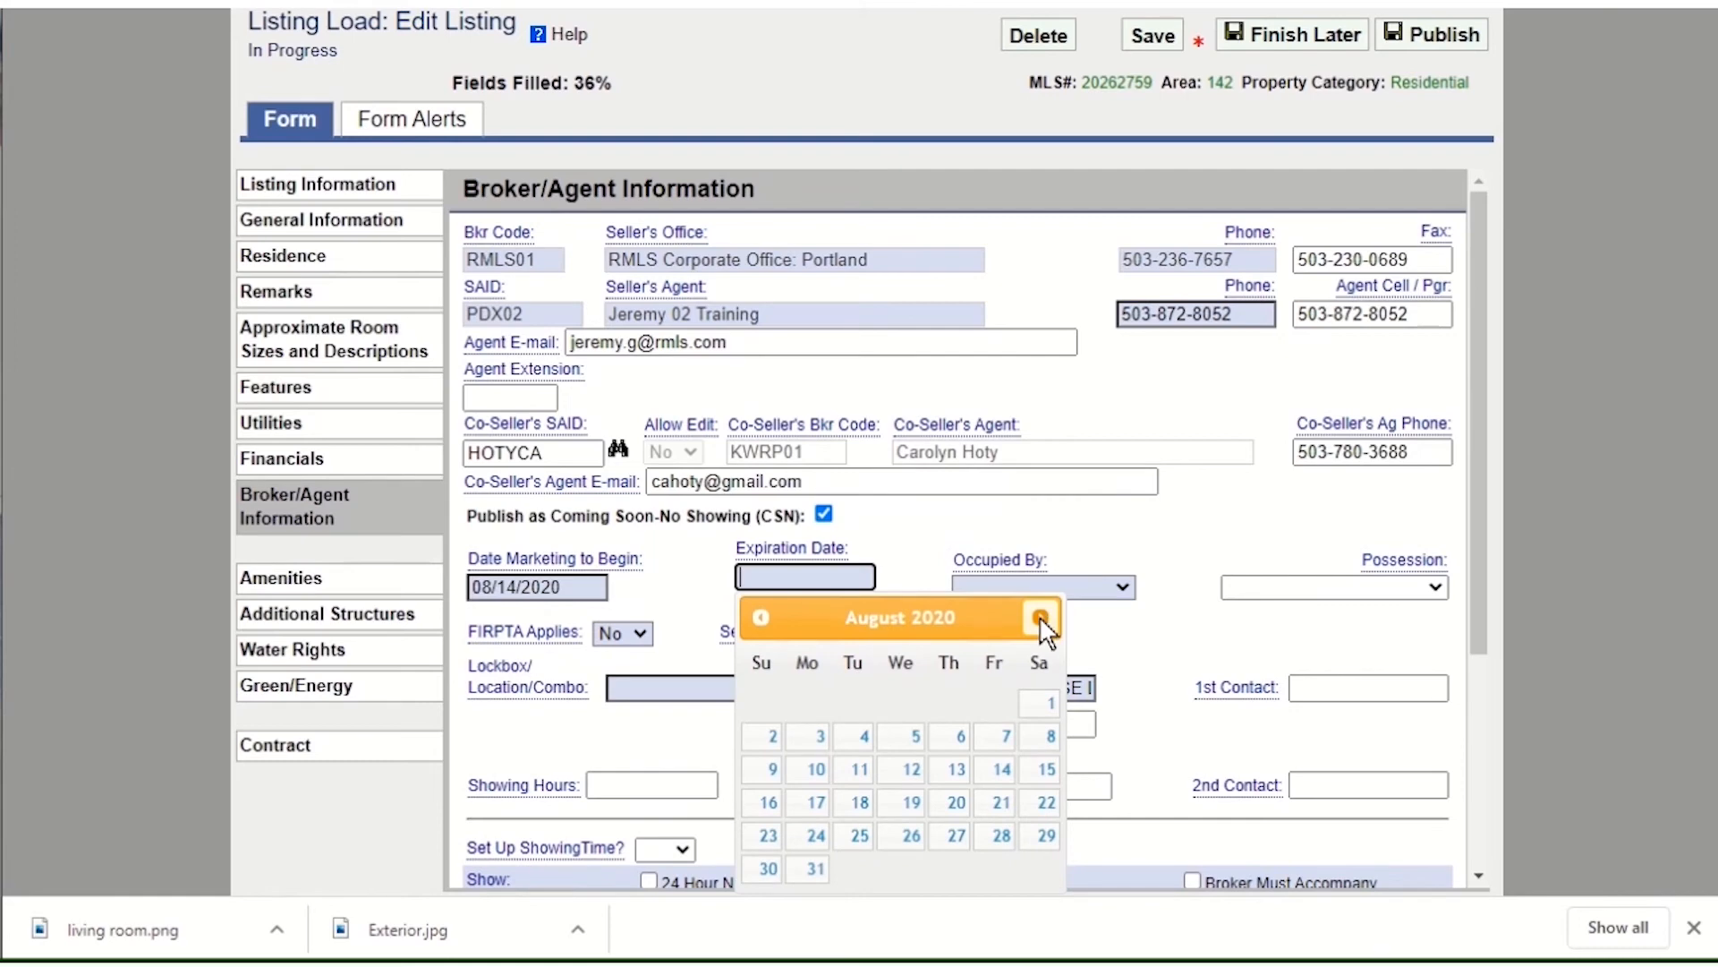
left_click(1039, 616)
left_click(1039, 616)
left_click(1039, 616)
left_click(1039, 615)
left_click(1039, 615)
left_click(1004, 698)
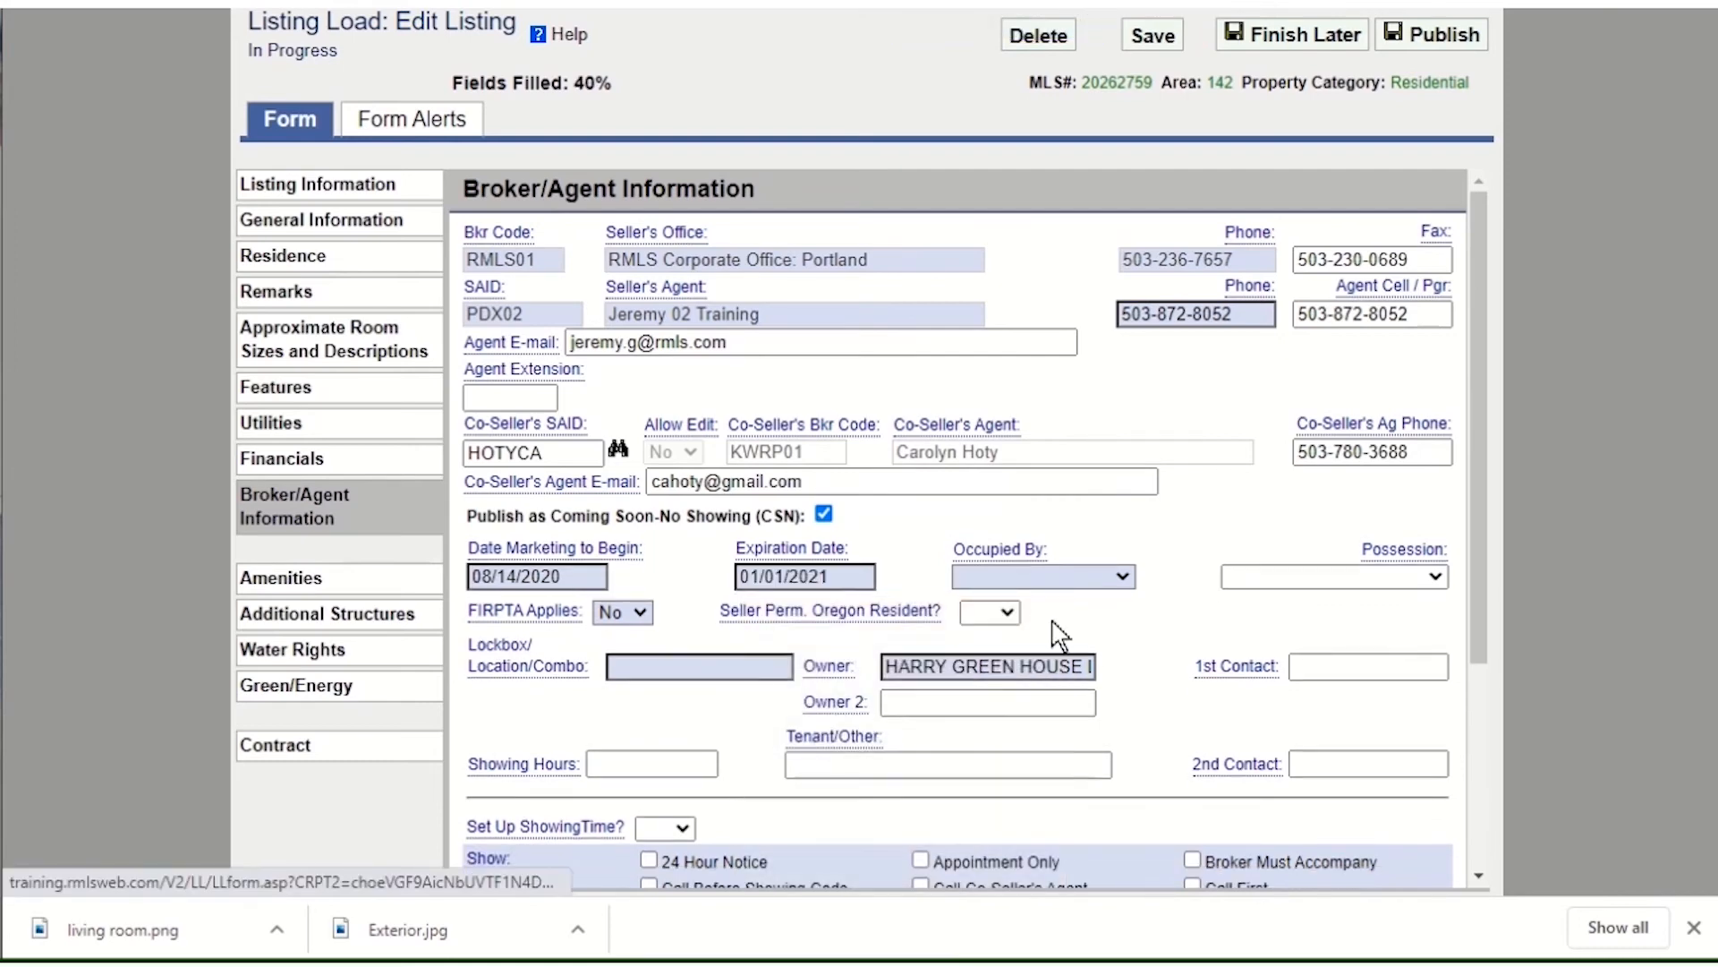
- Set the property as occupied by Owner and enter Door as the lockbox location
left_click(1056, 580)
left_click(1056, 688)
left_click(757, 664)
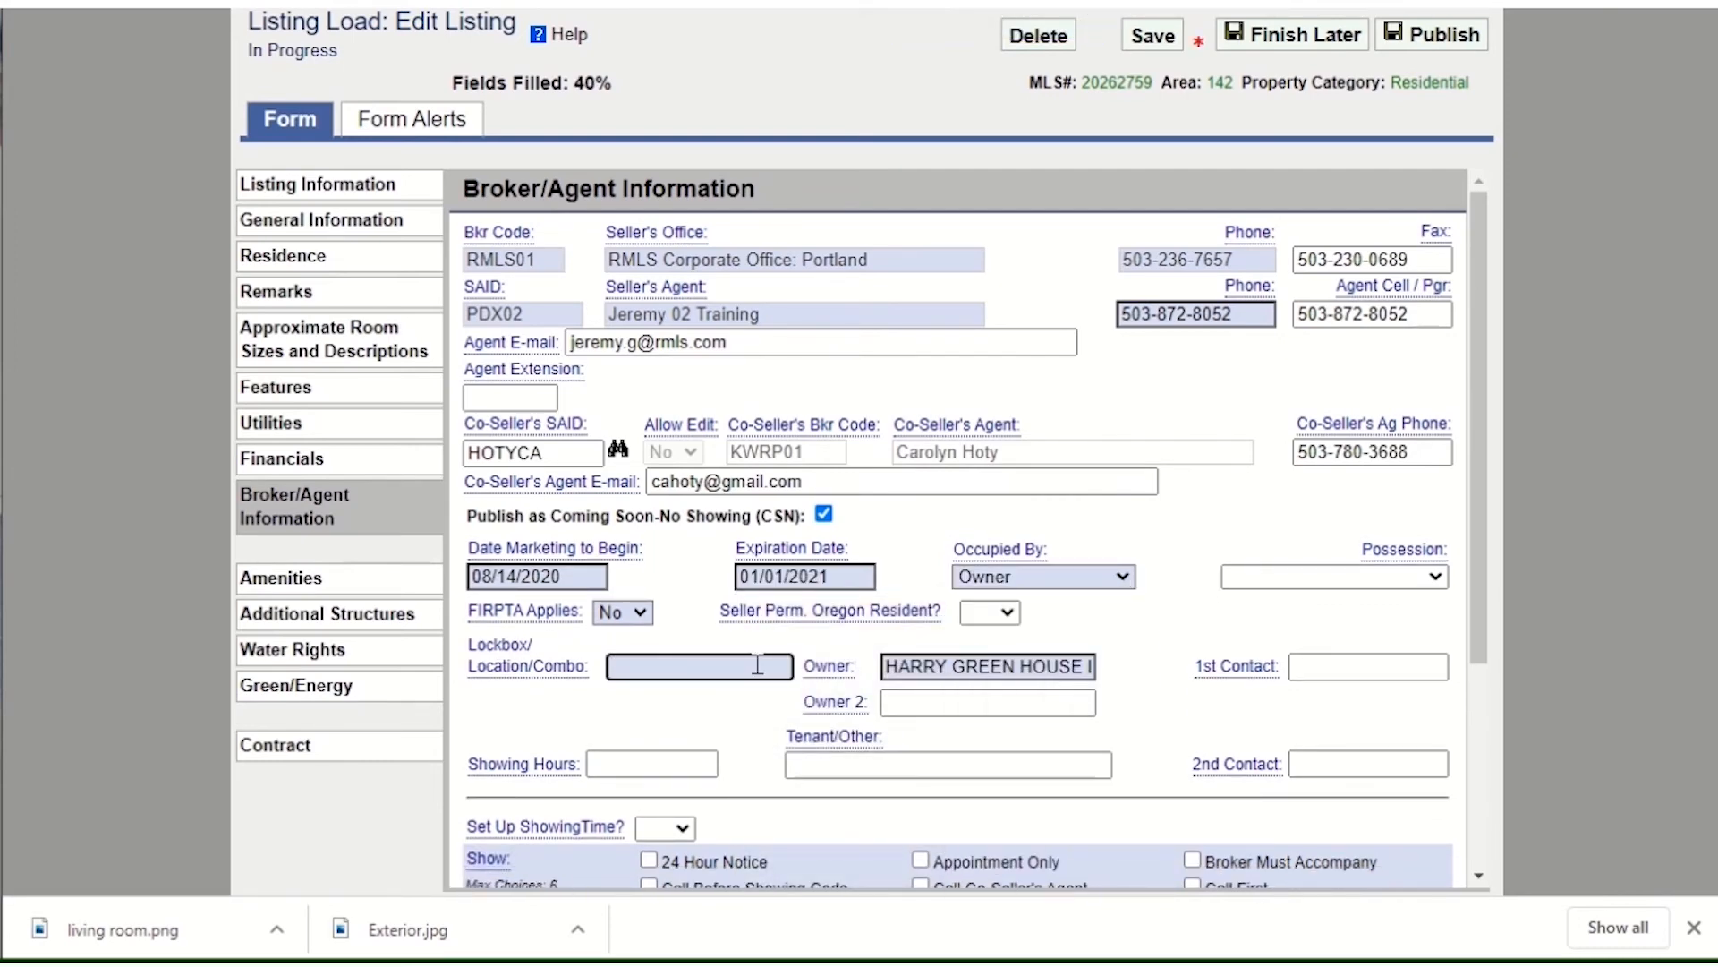
- Choose Yes for setting up ShowingTime and select Showing Time among the Show options
scroll(758, 664, "down", 3)
left_click(667, 520)
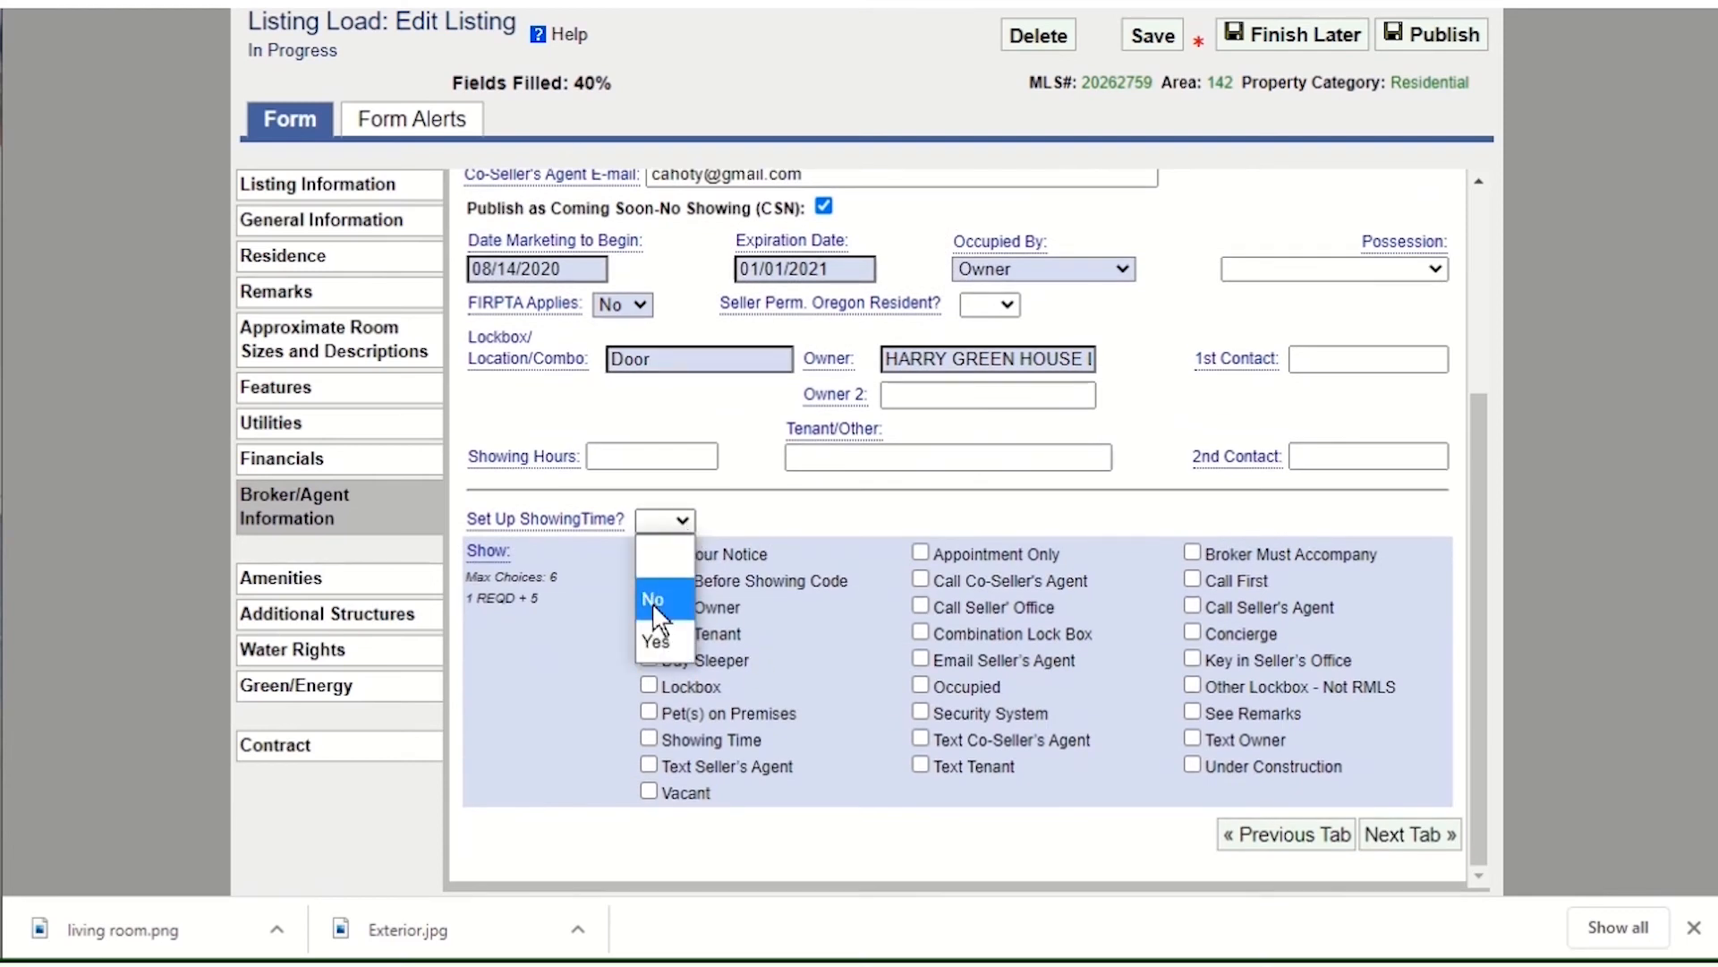
left_click(659, 635)
left_click(649, 738)
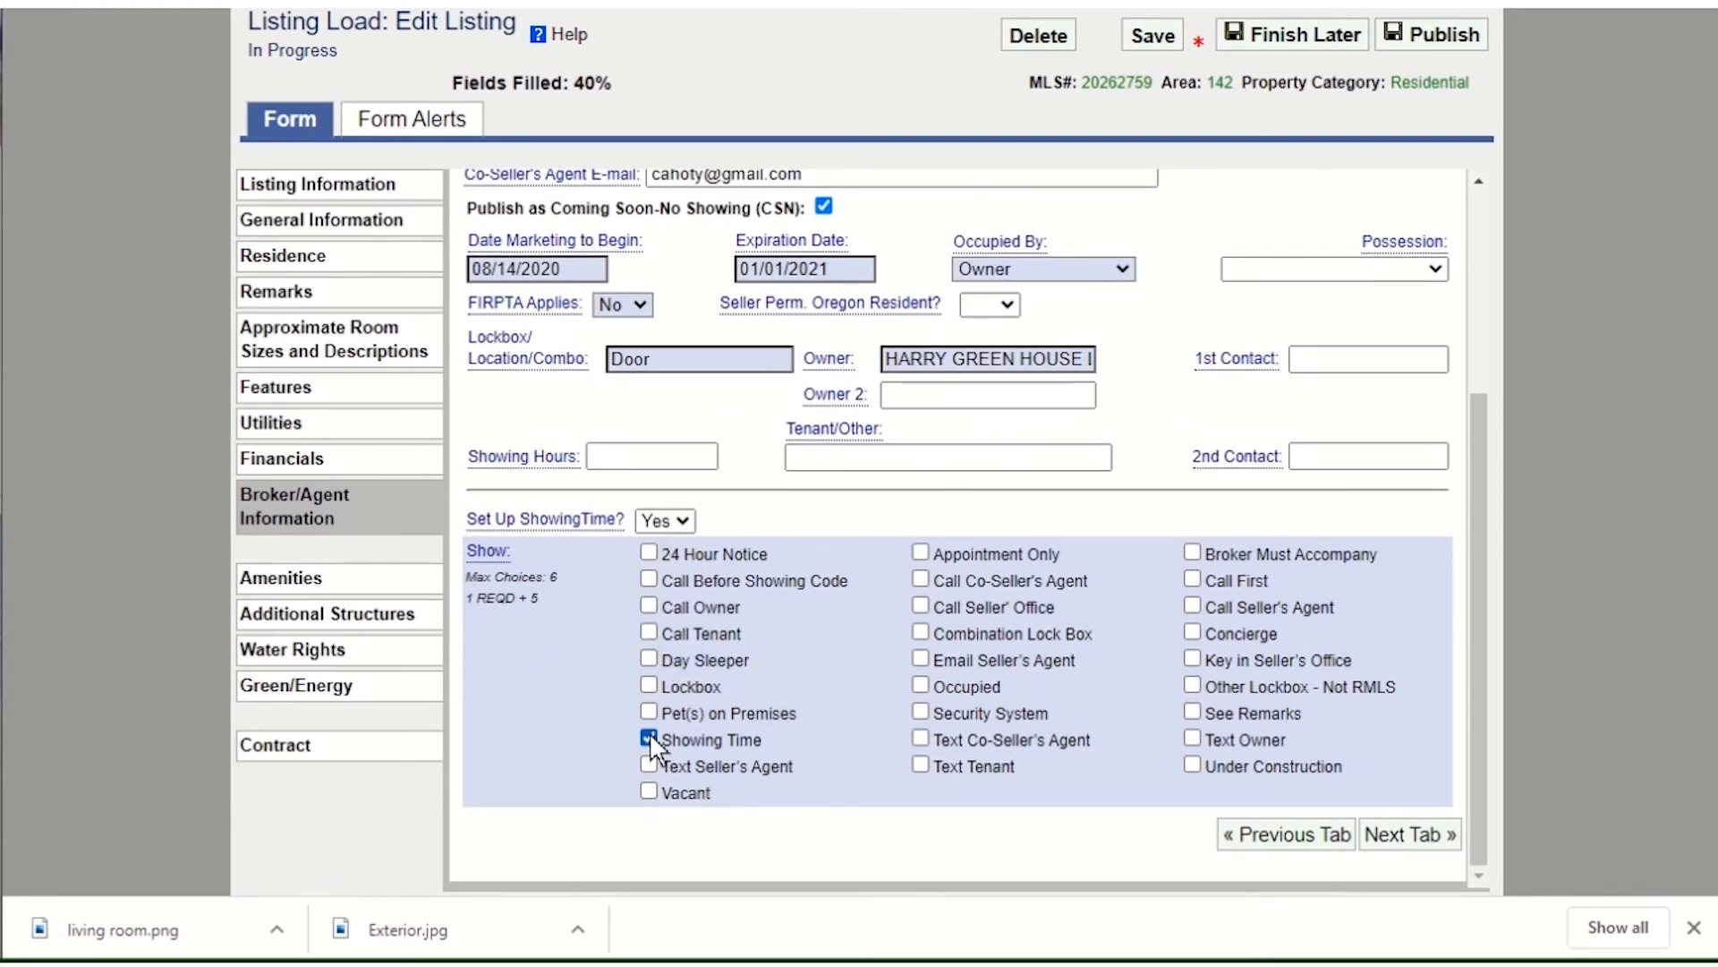
- Check the form alerts and publish the listing, confirming 08/14/2020 as the date marketing begins
left_click(418, 129)
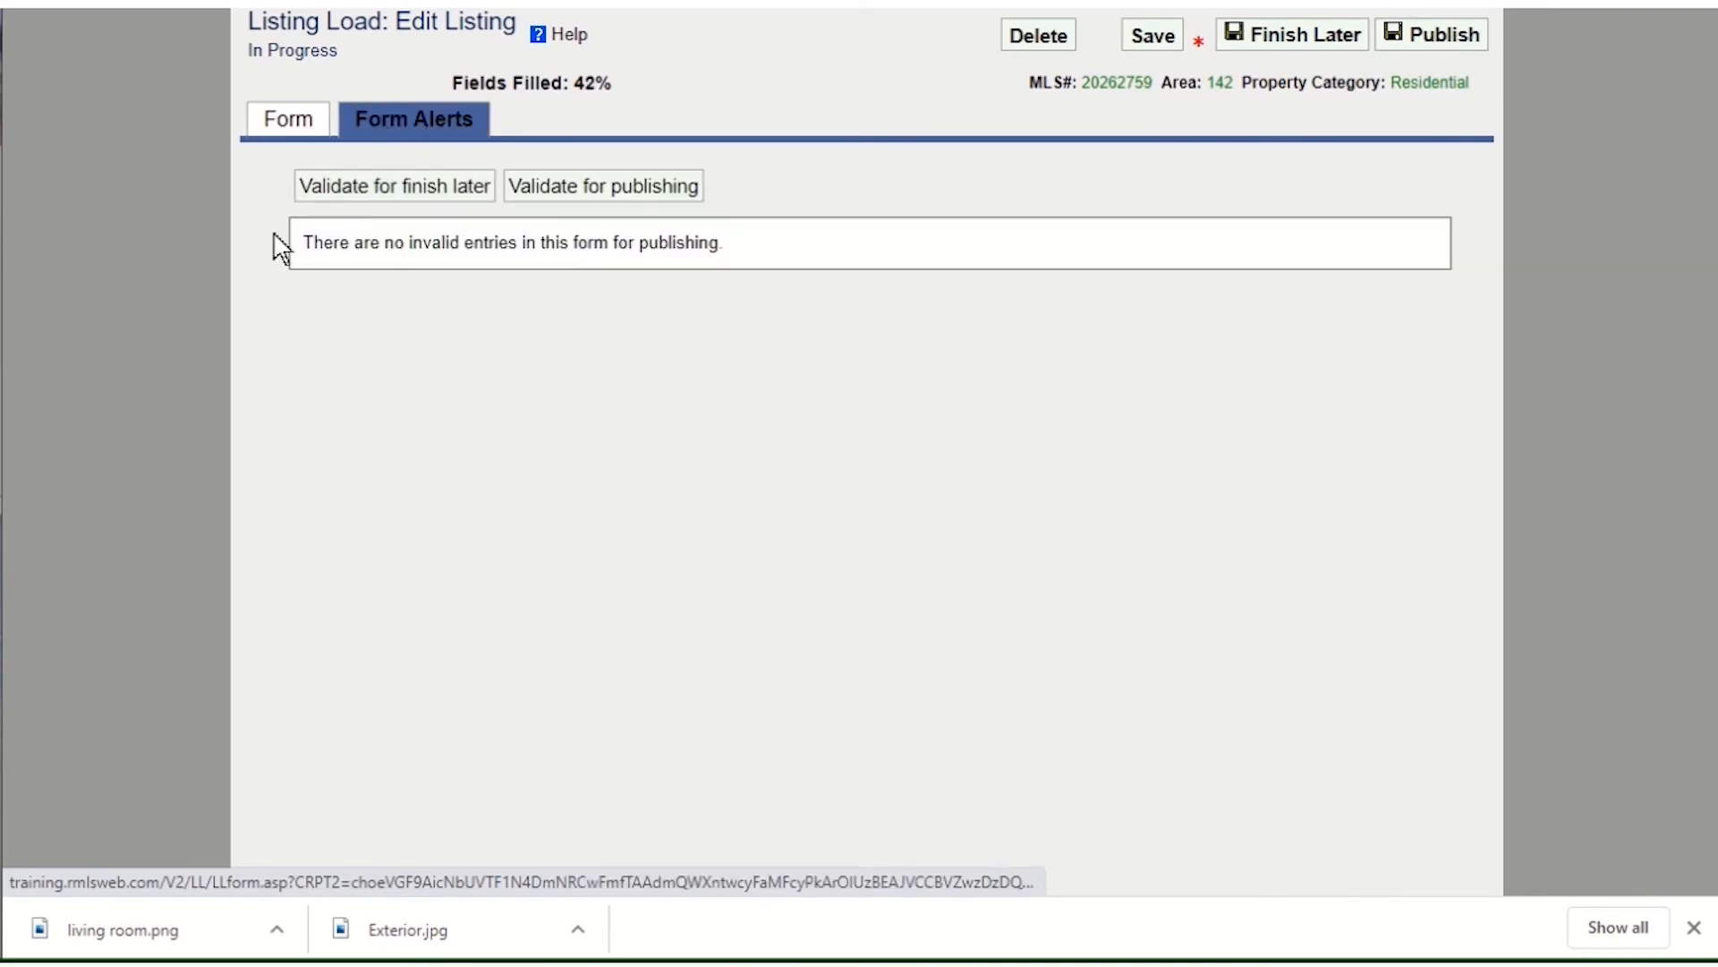
left_click(1421, 41)
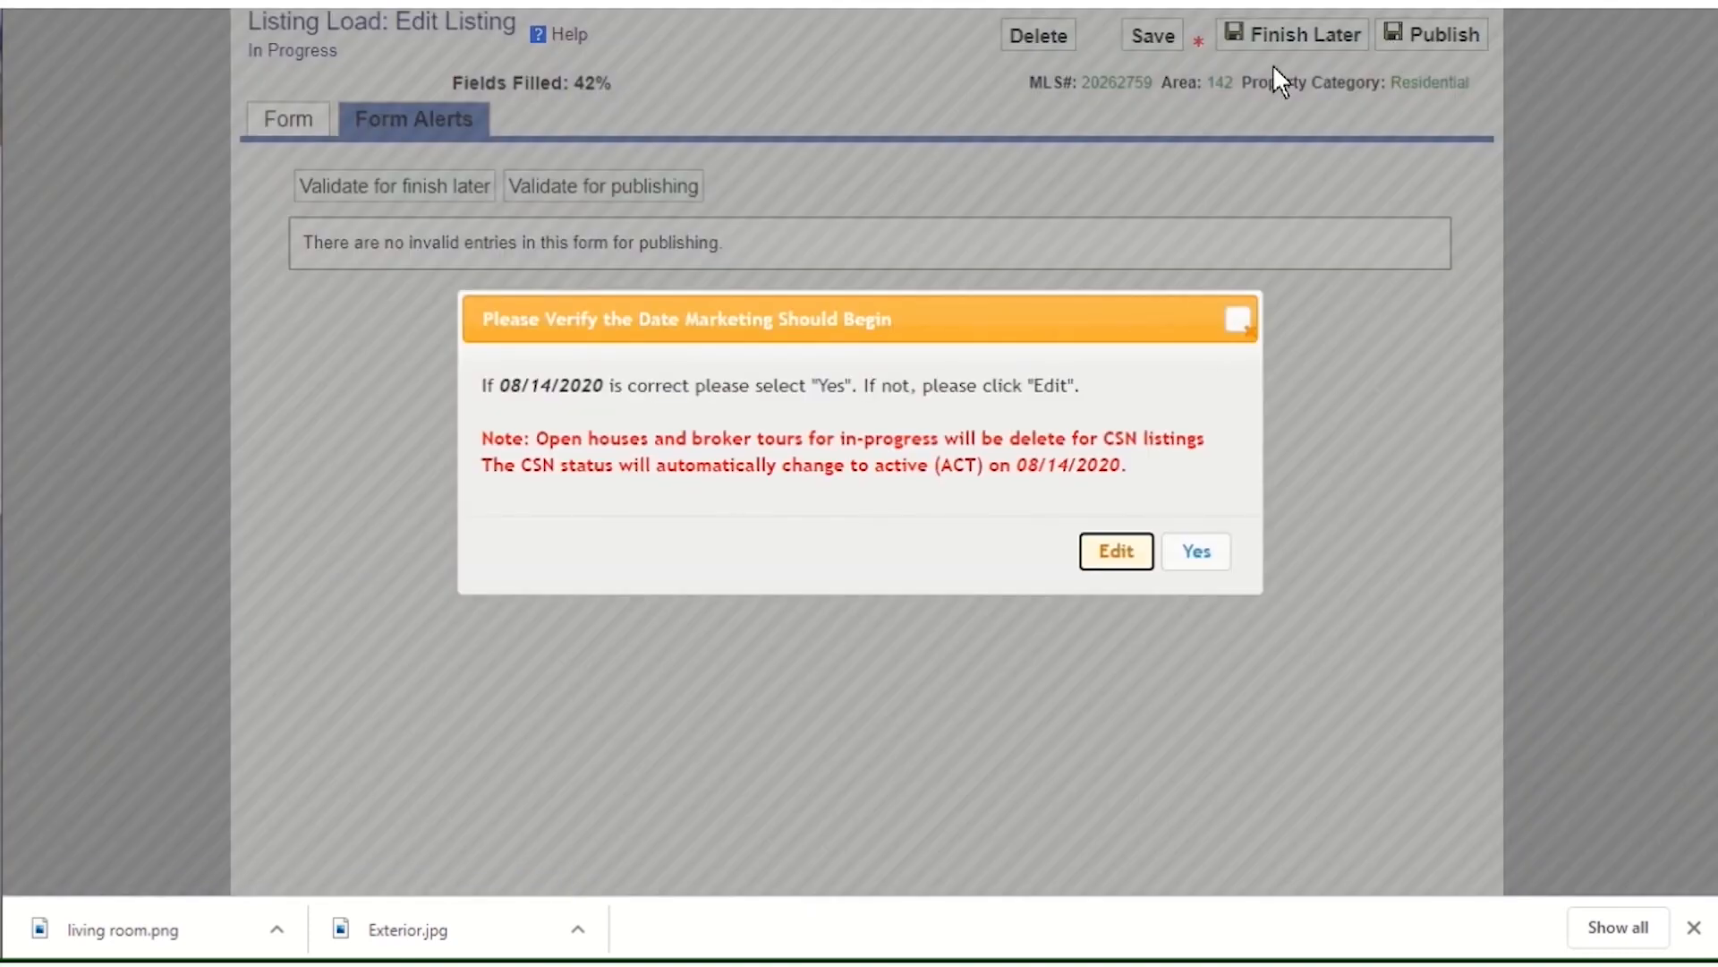
left_click(1193, 554)
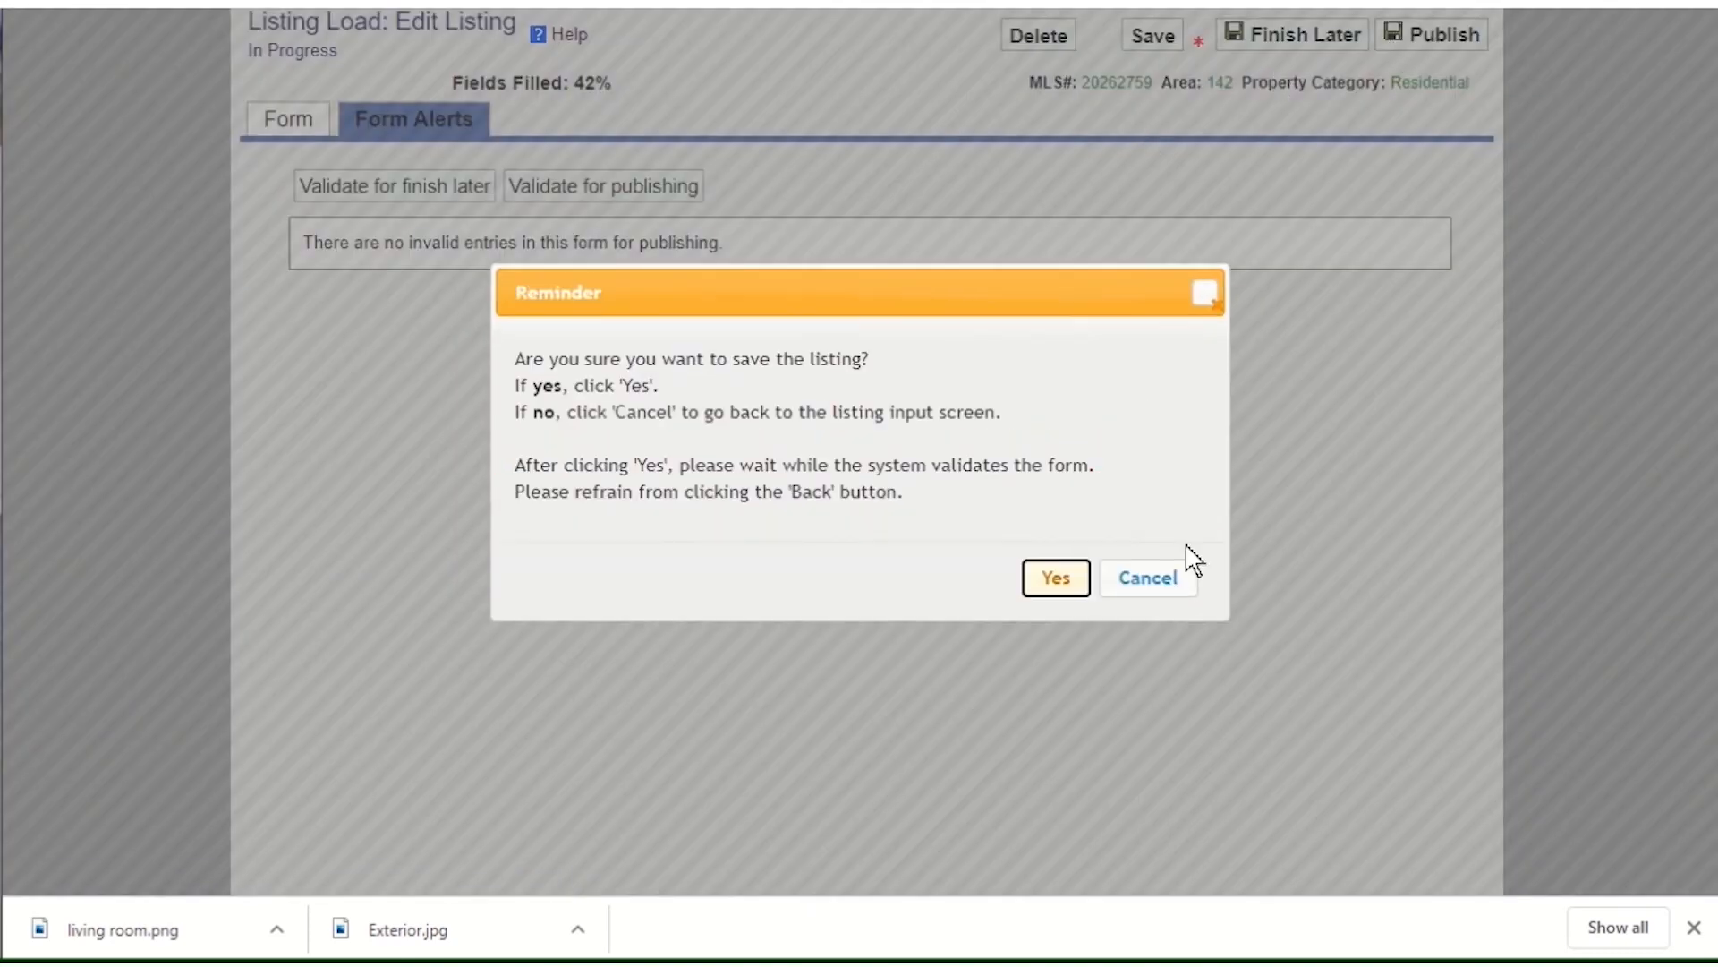
left_click(1049, 581)
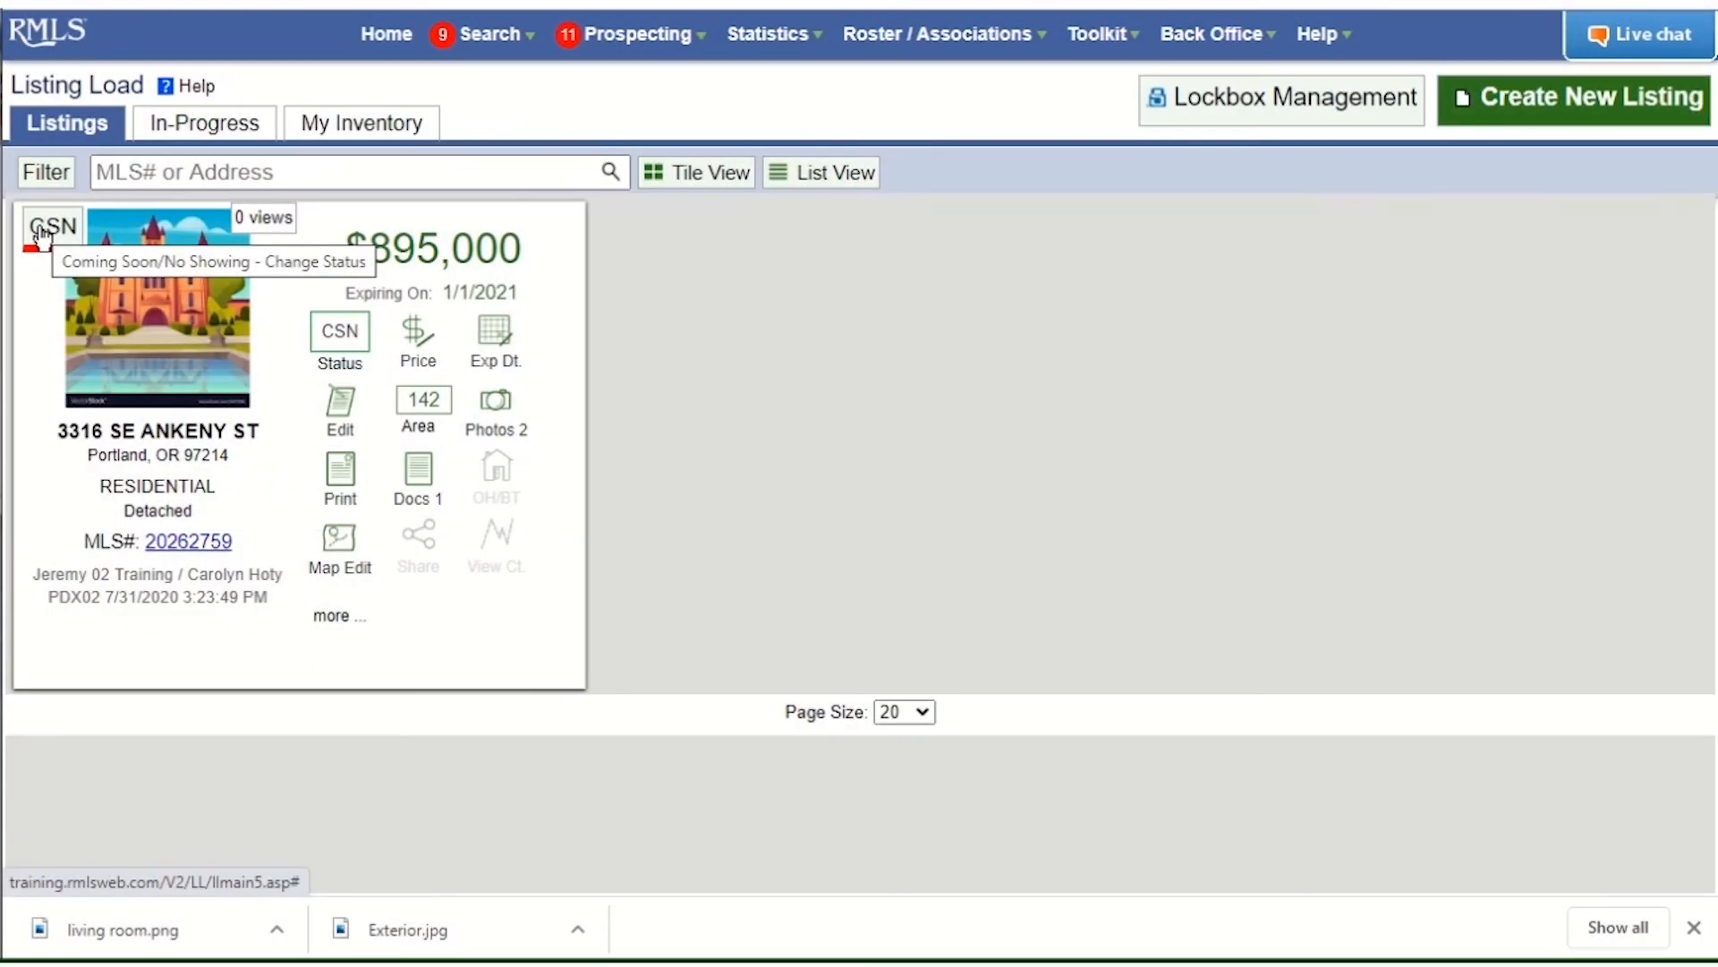
- Change the published listing's status from Coming Soon-No Showing to Active and save it
left_click(340, 339)
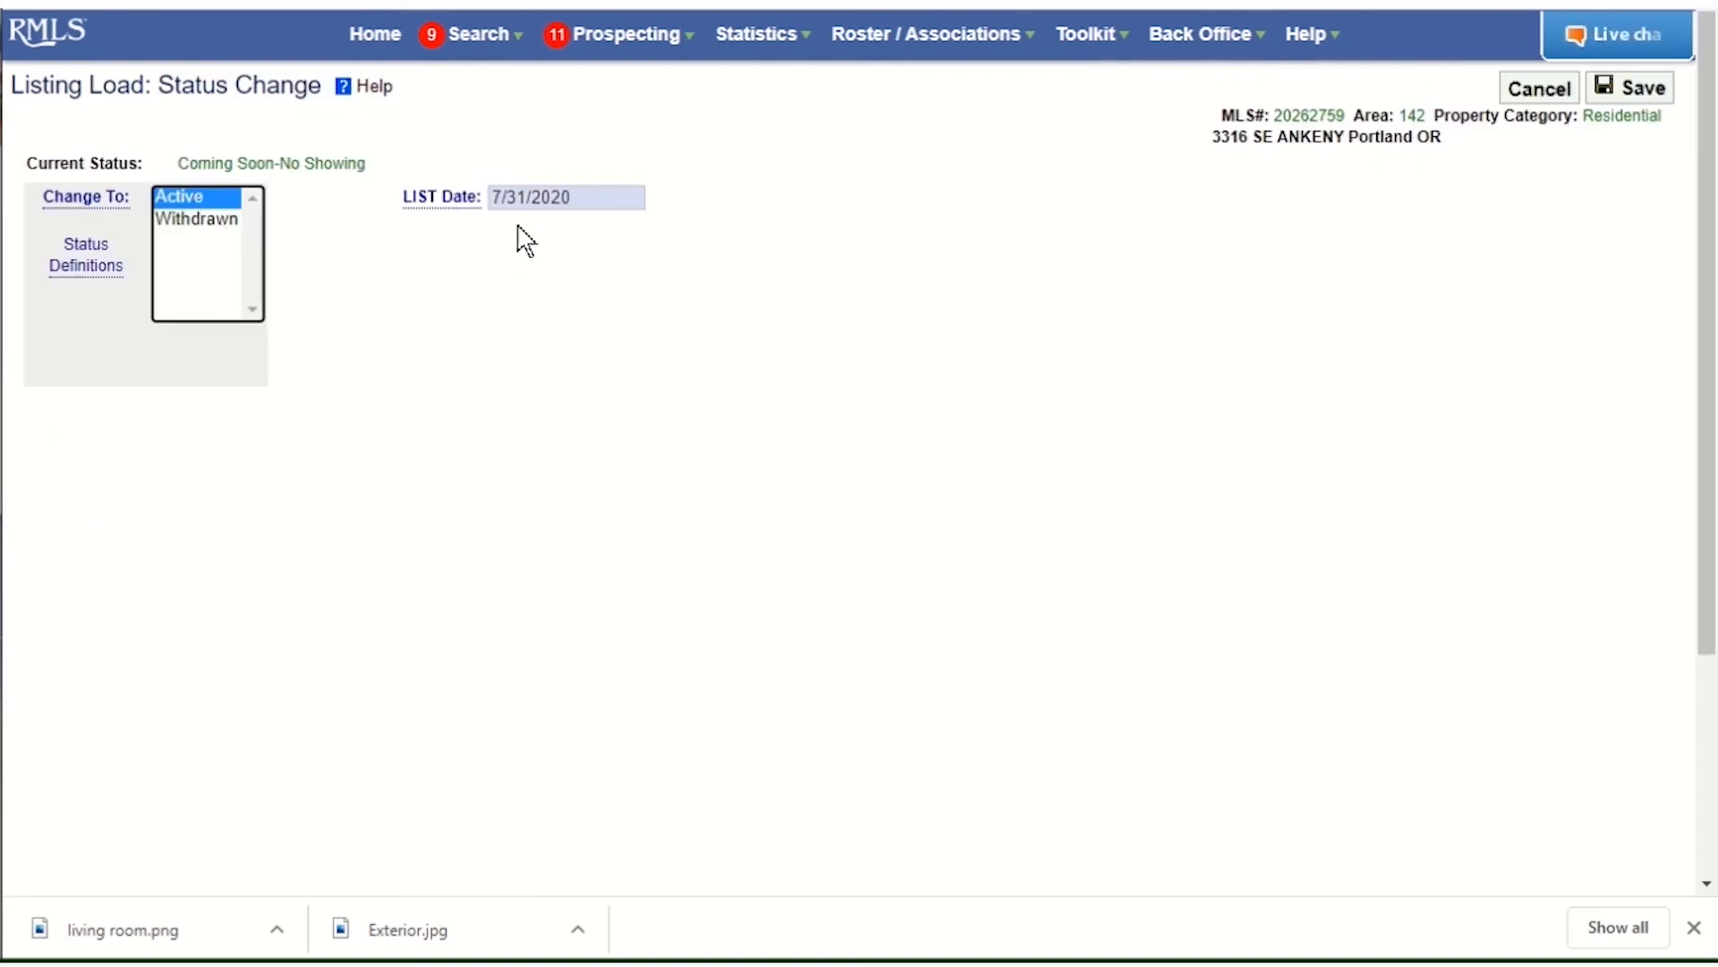
left_click(1636, 93)
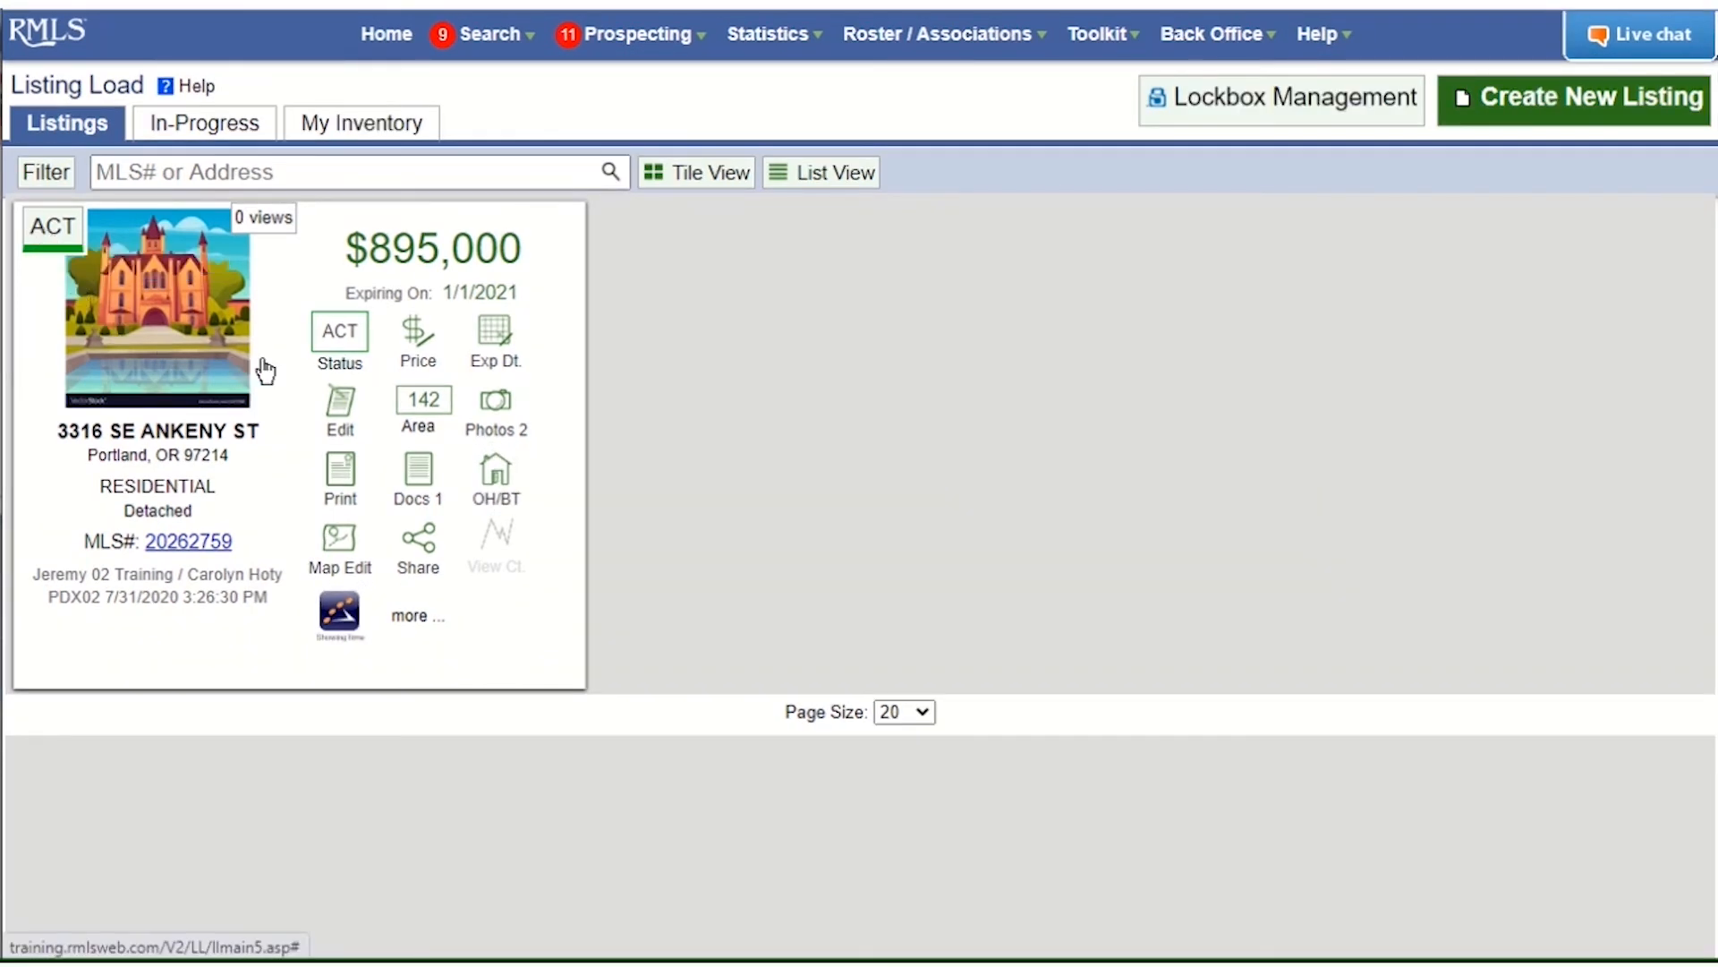
- Change the listing's status to Pending with a pending date of 07/31/2020 and save it
left_click(331, 342)
left_click(223, 218)
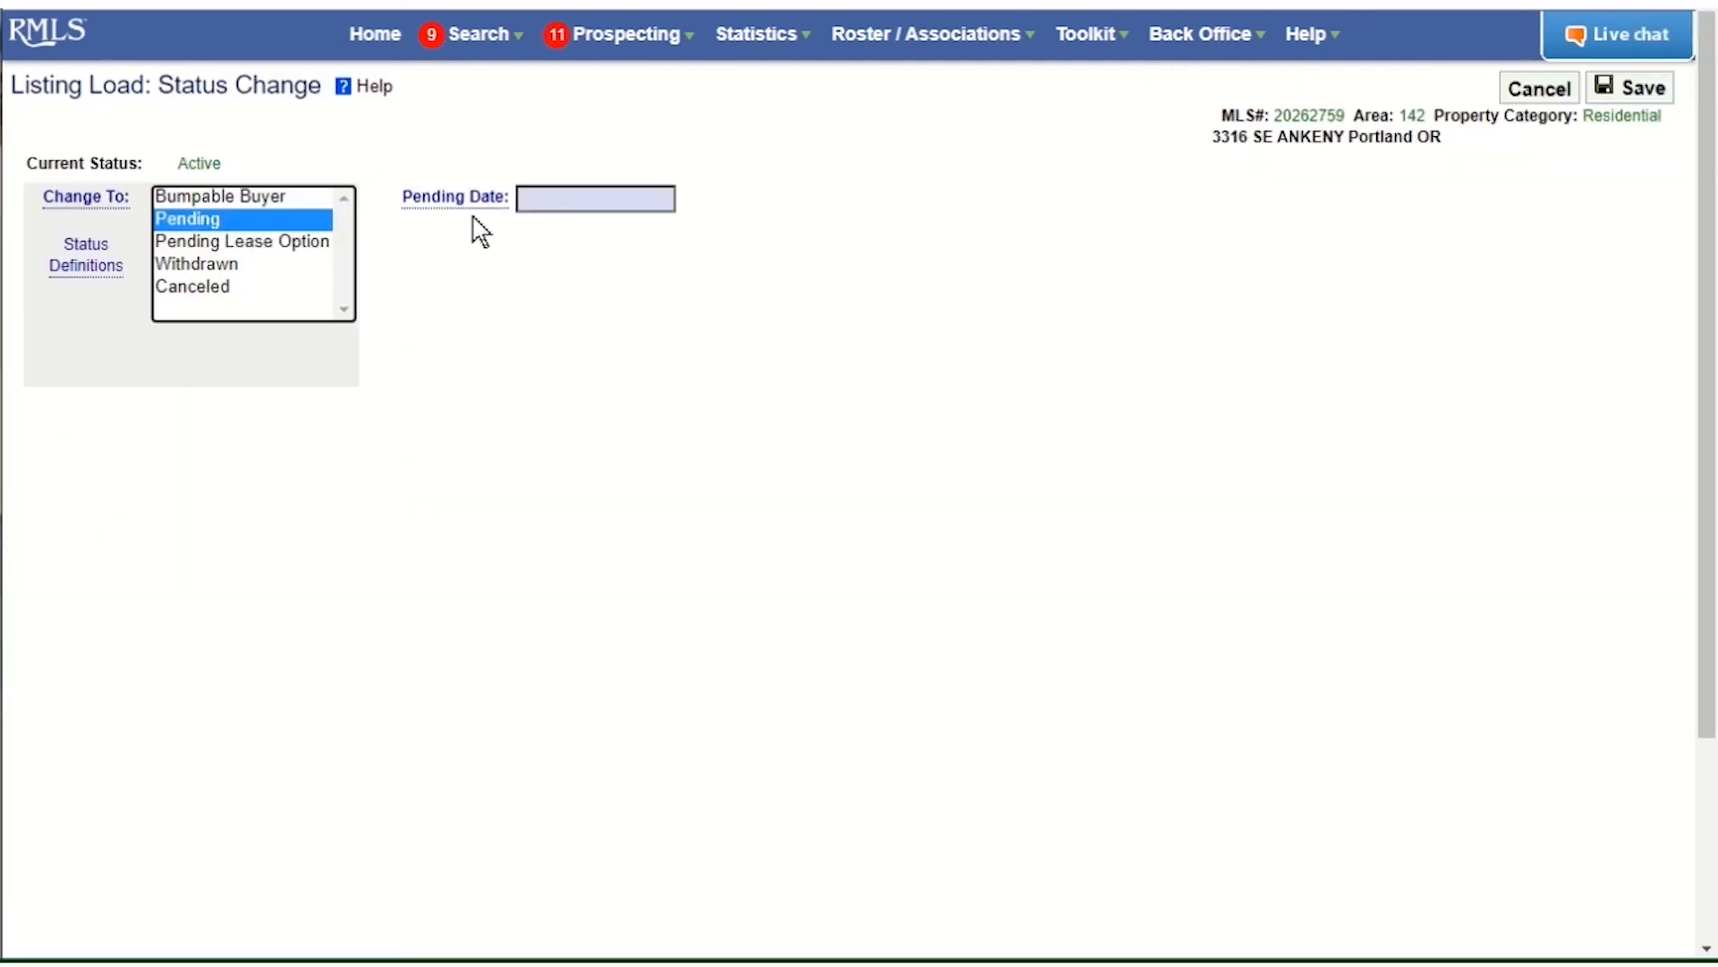
left_click(533, 197)
left_click(778, 458)
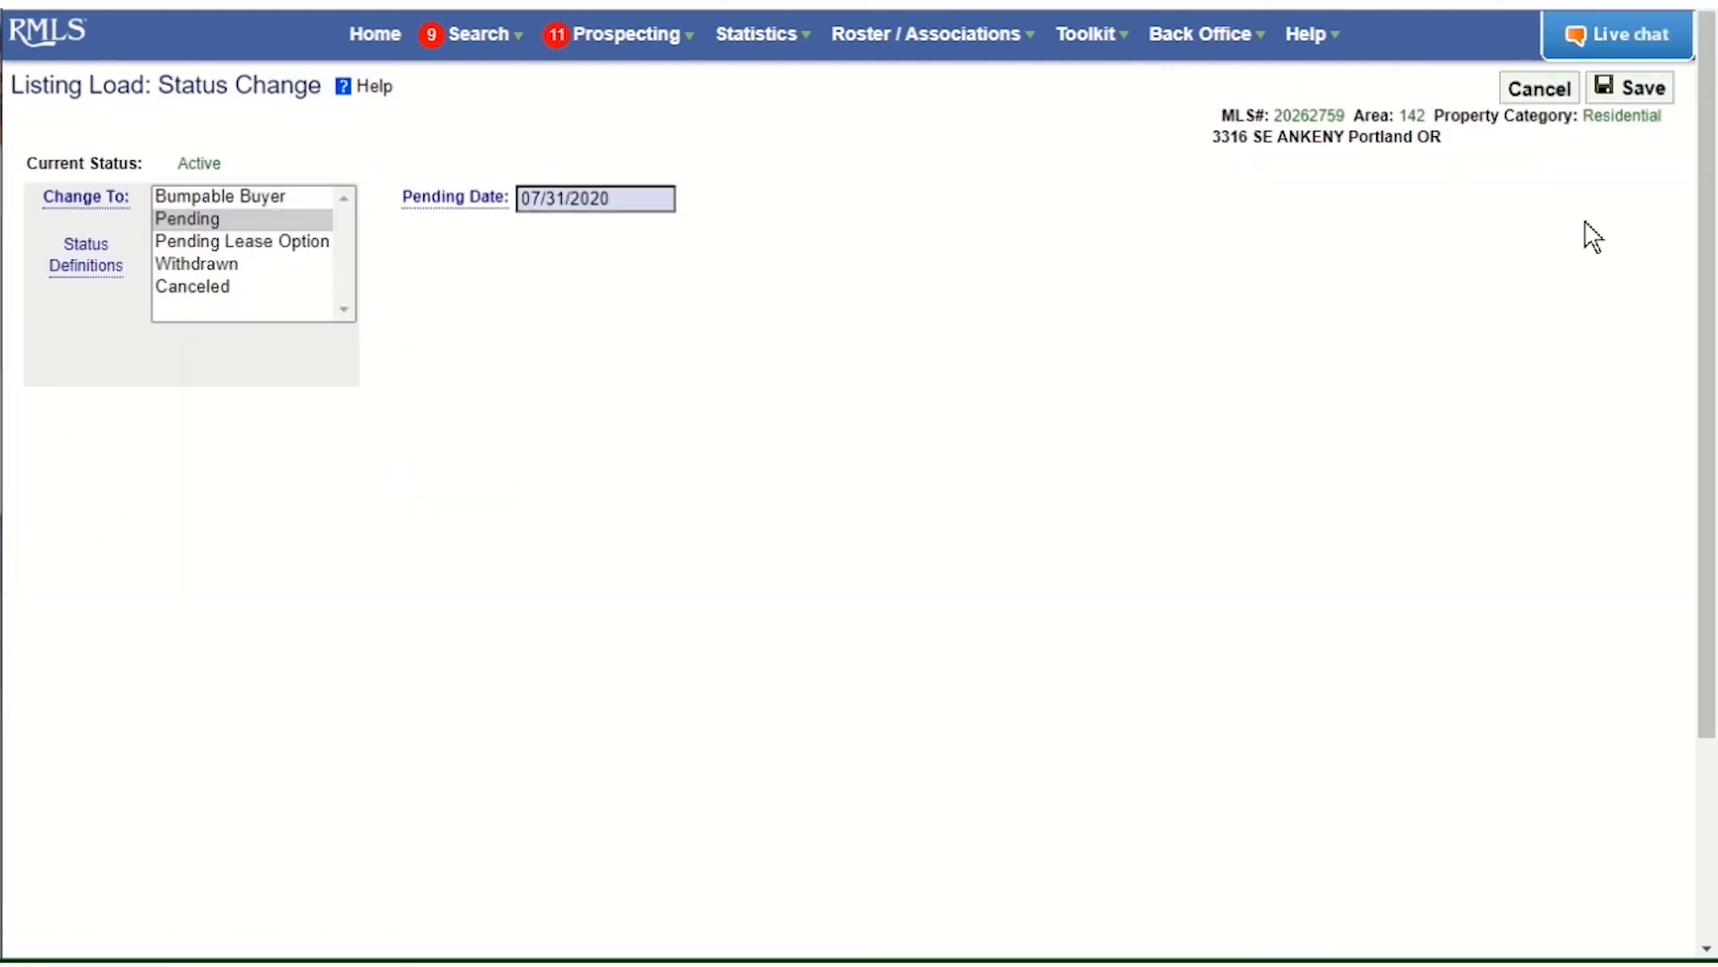
left_click(1642, 89)
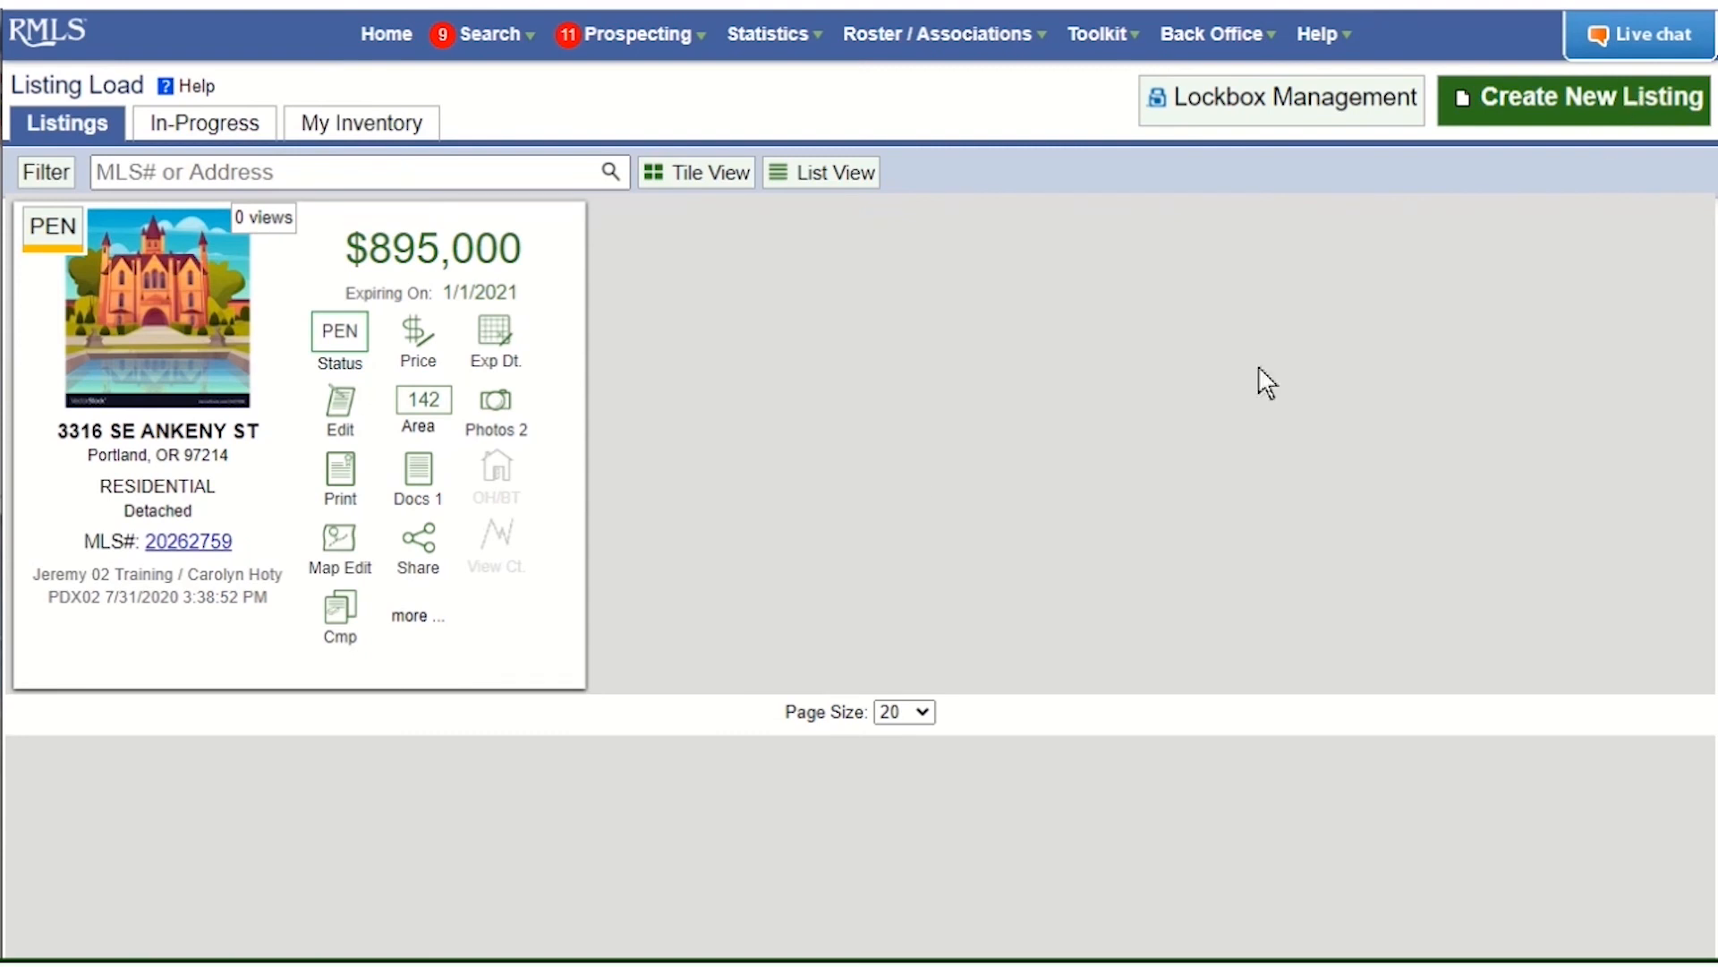
- Start changing the listing's status to Sold, with sold date 07/31/2020 and NONRMLS as the buyer's agent
left_click(338, 356)
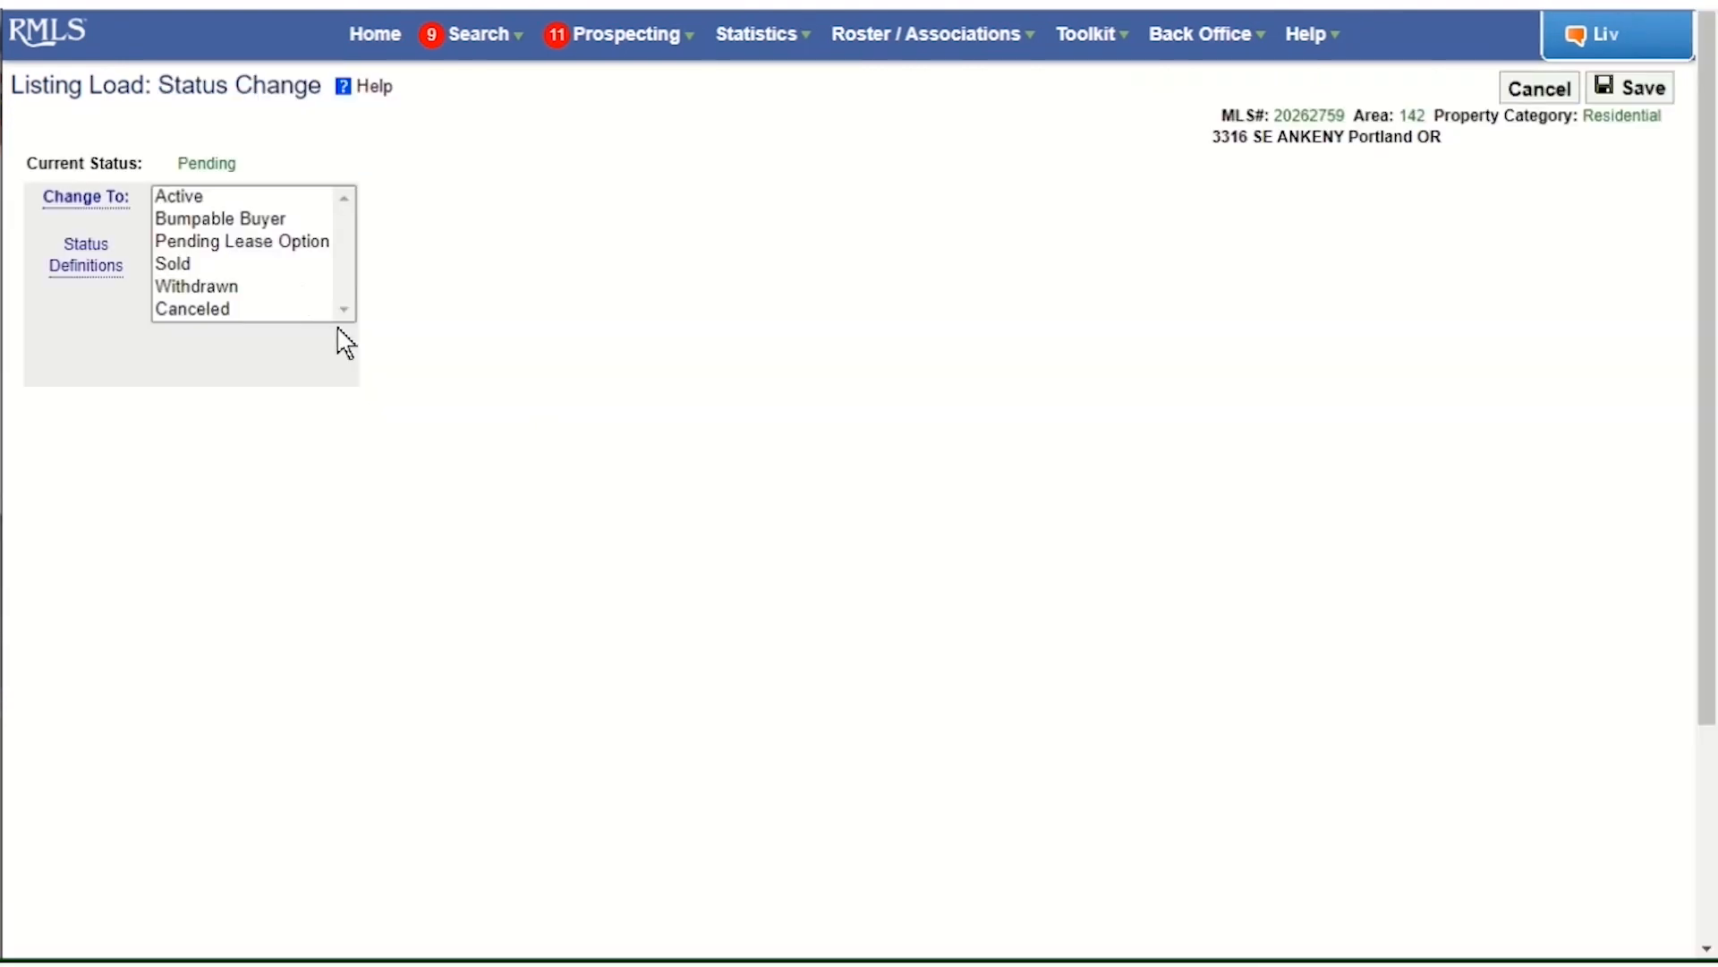
left_click(191, 265)
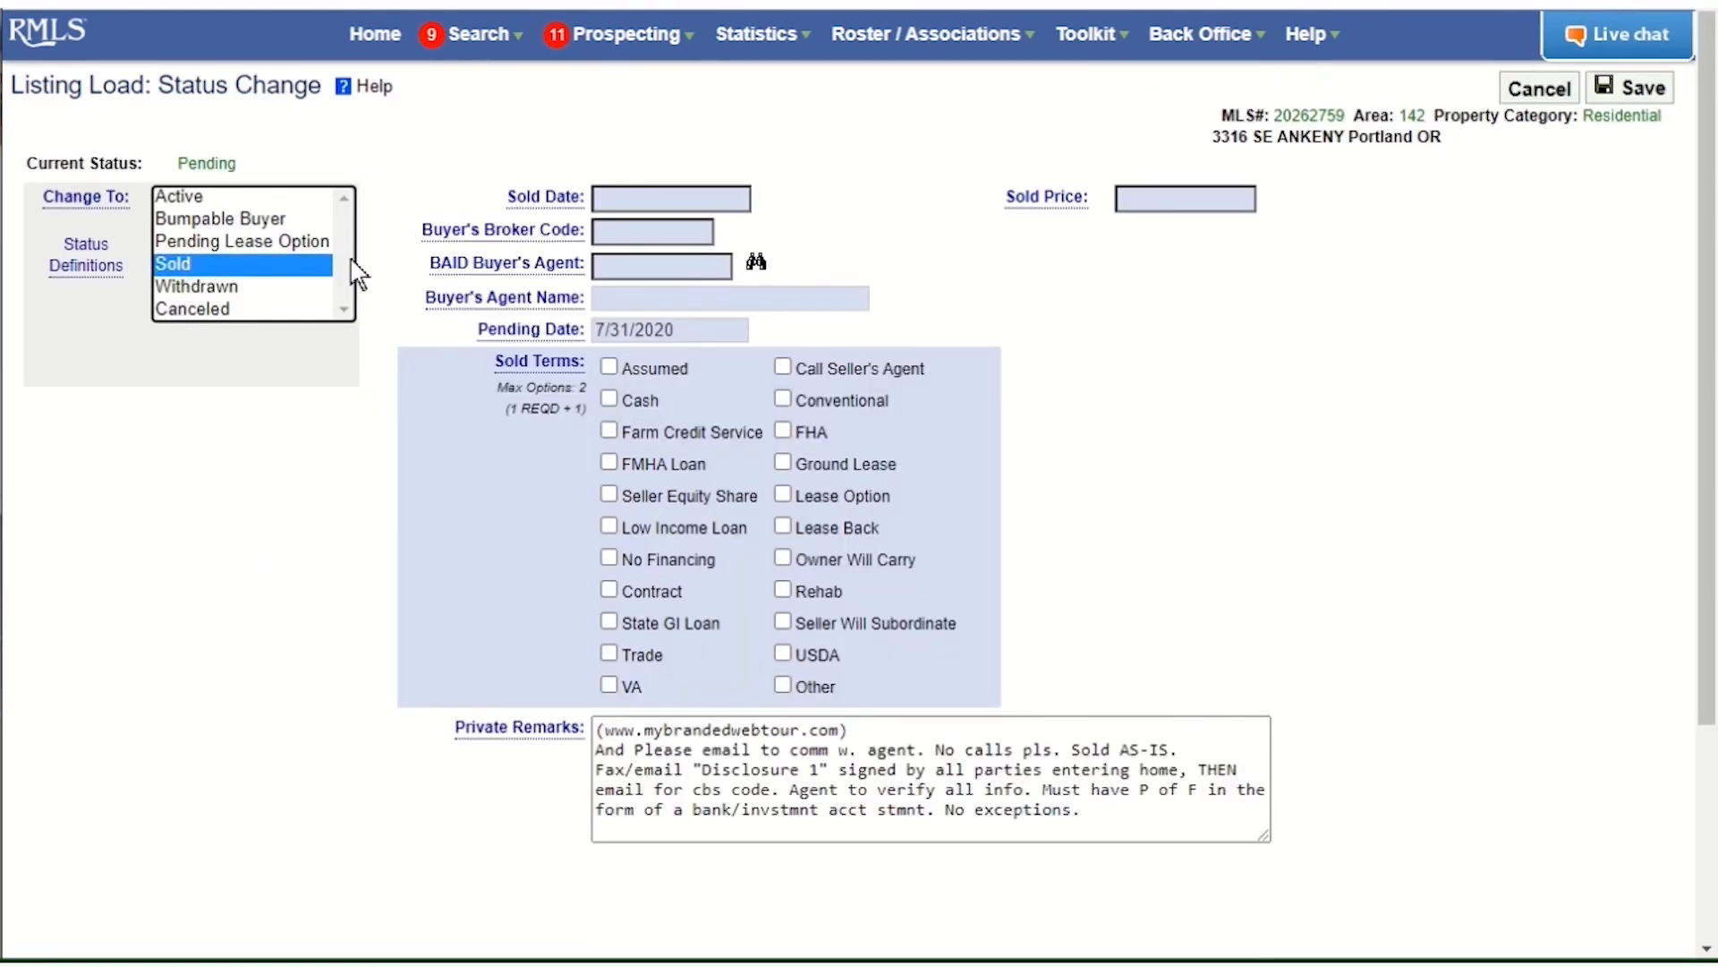
left_click(602, 194)
left_click(855, 459)
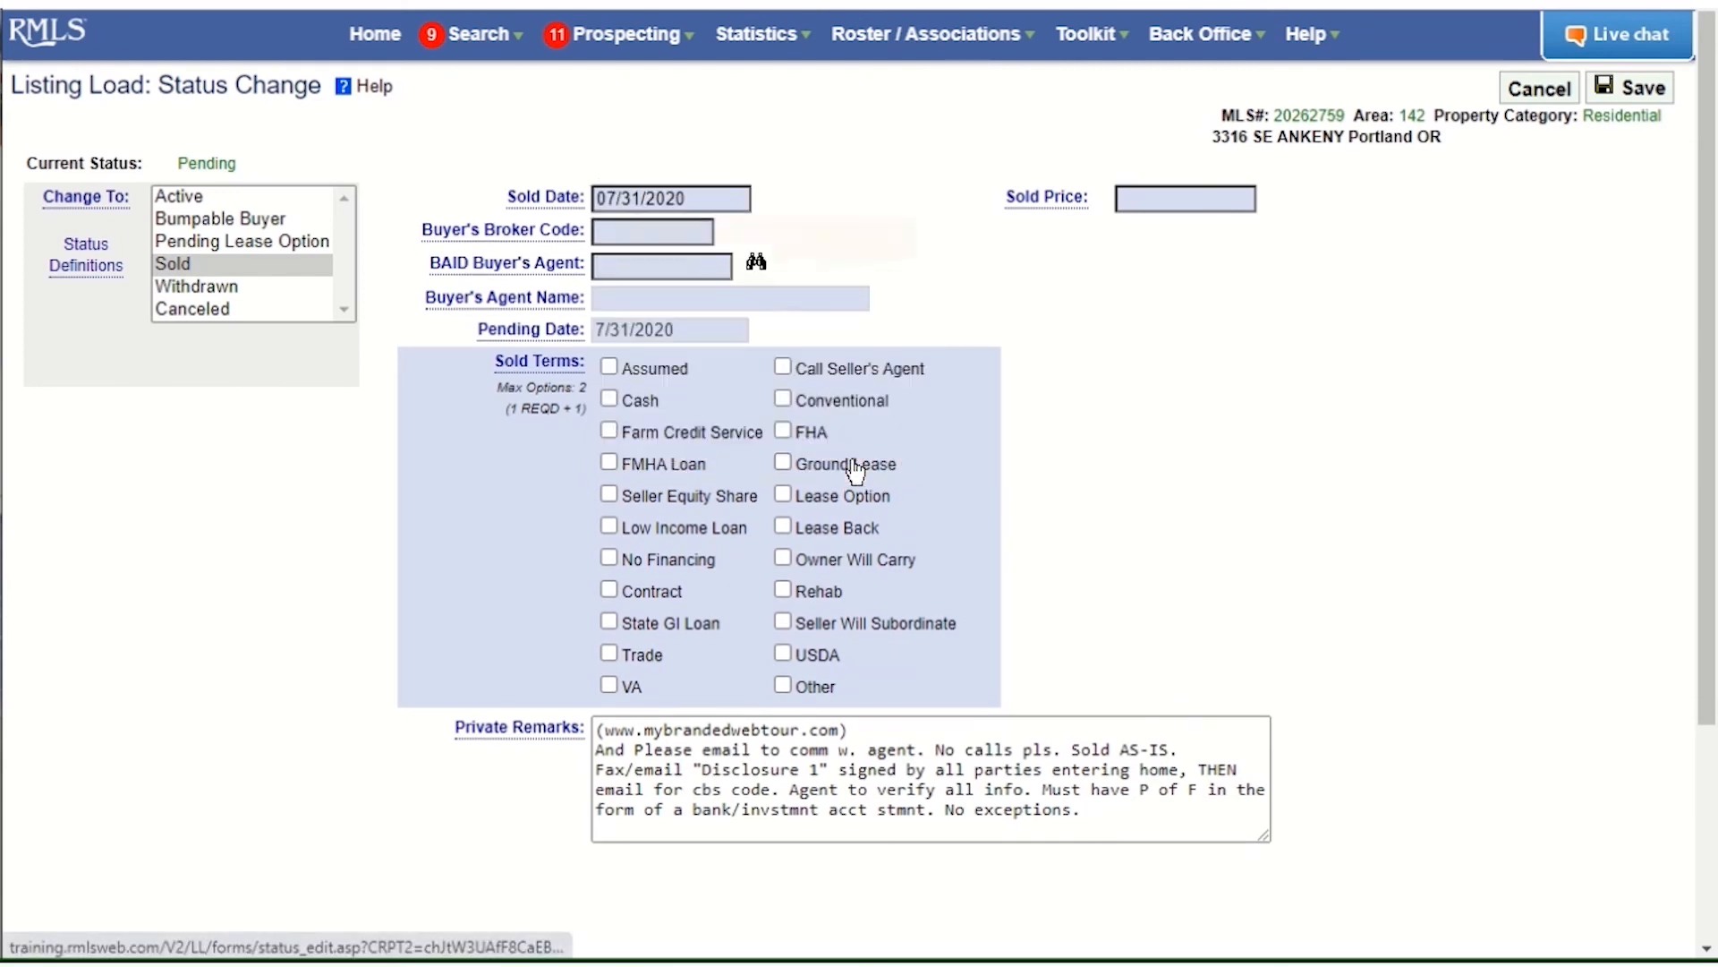
left_click(660, 264)
type("non")
left_click(678, 303)
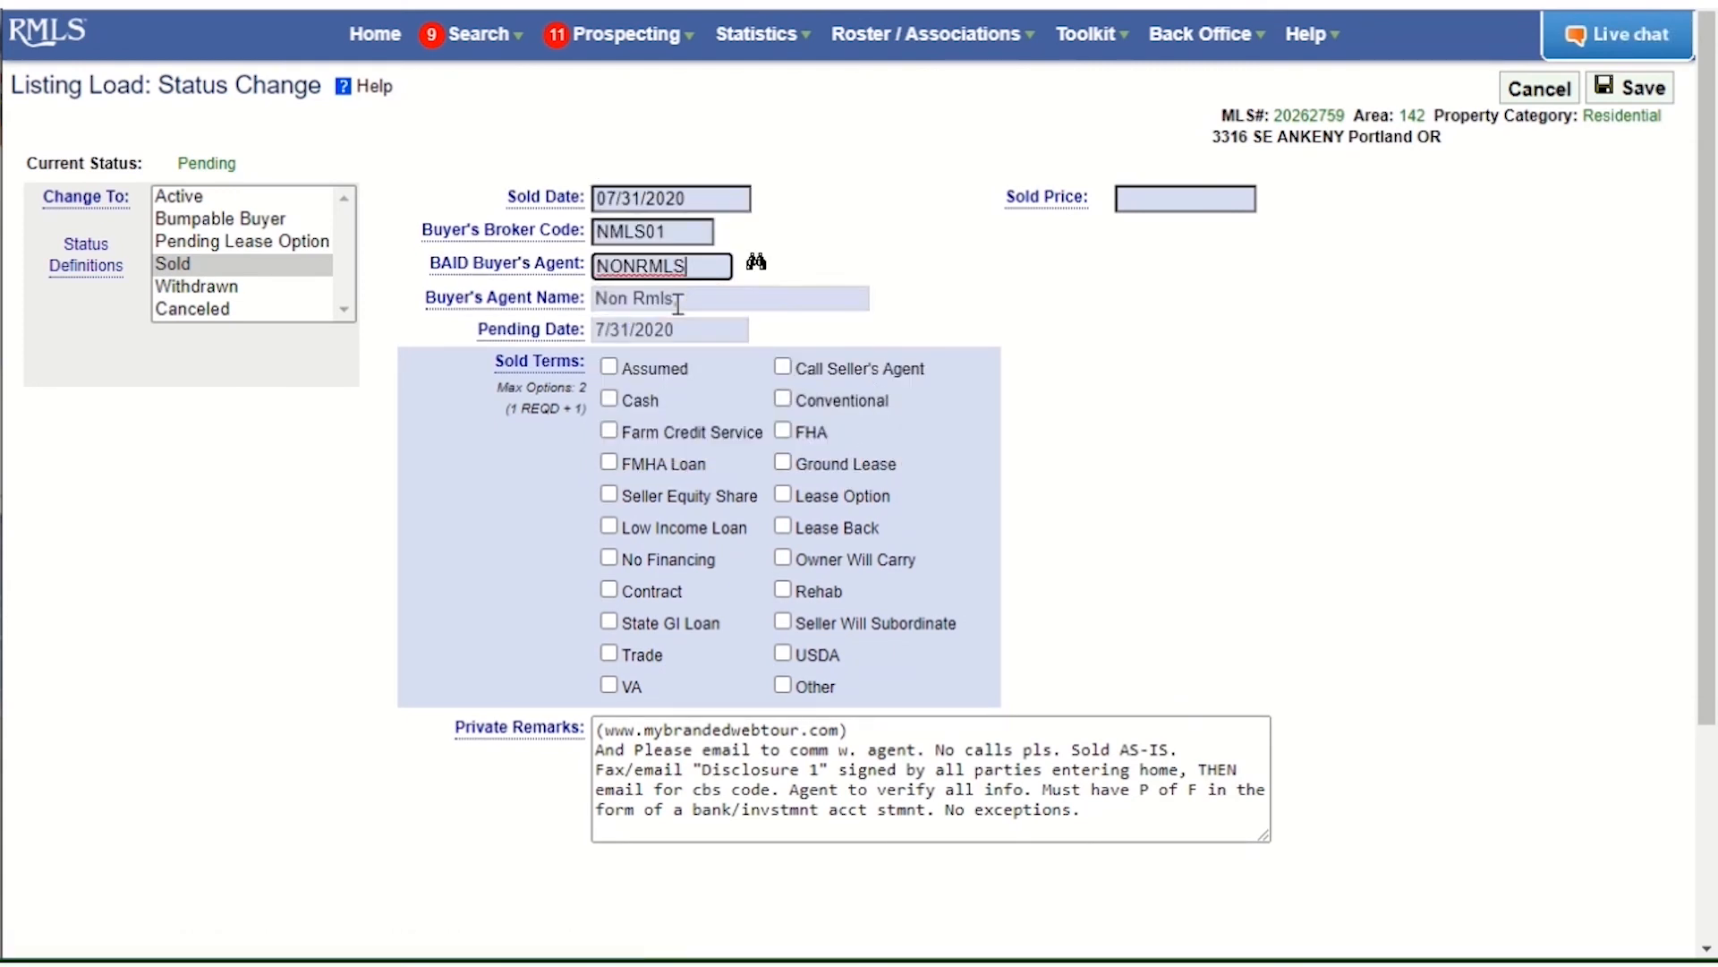
- Enter a sold price of 867000 with Cash as the sold terms, and save the Sold status
left_click(1133, 201)
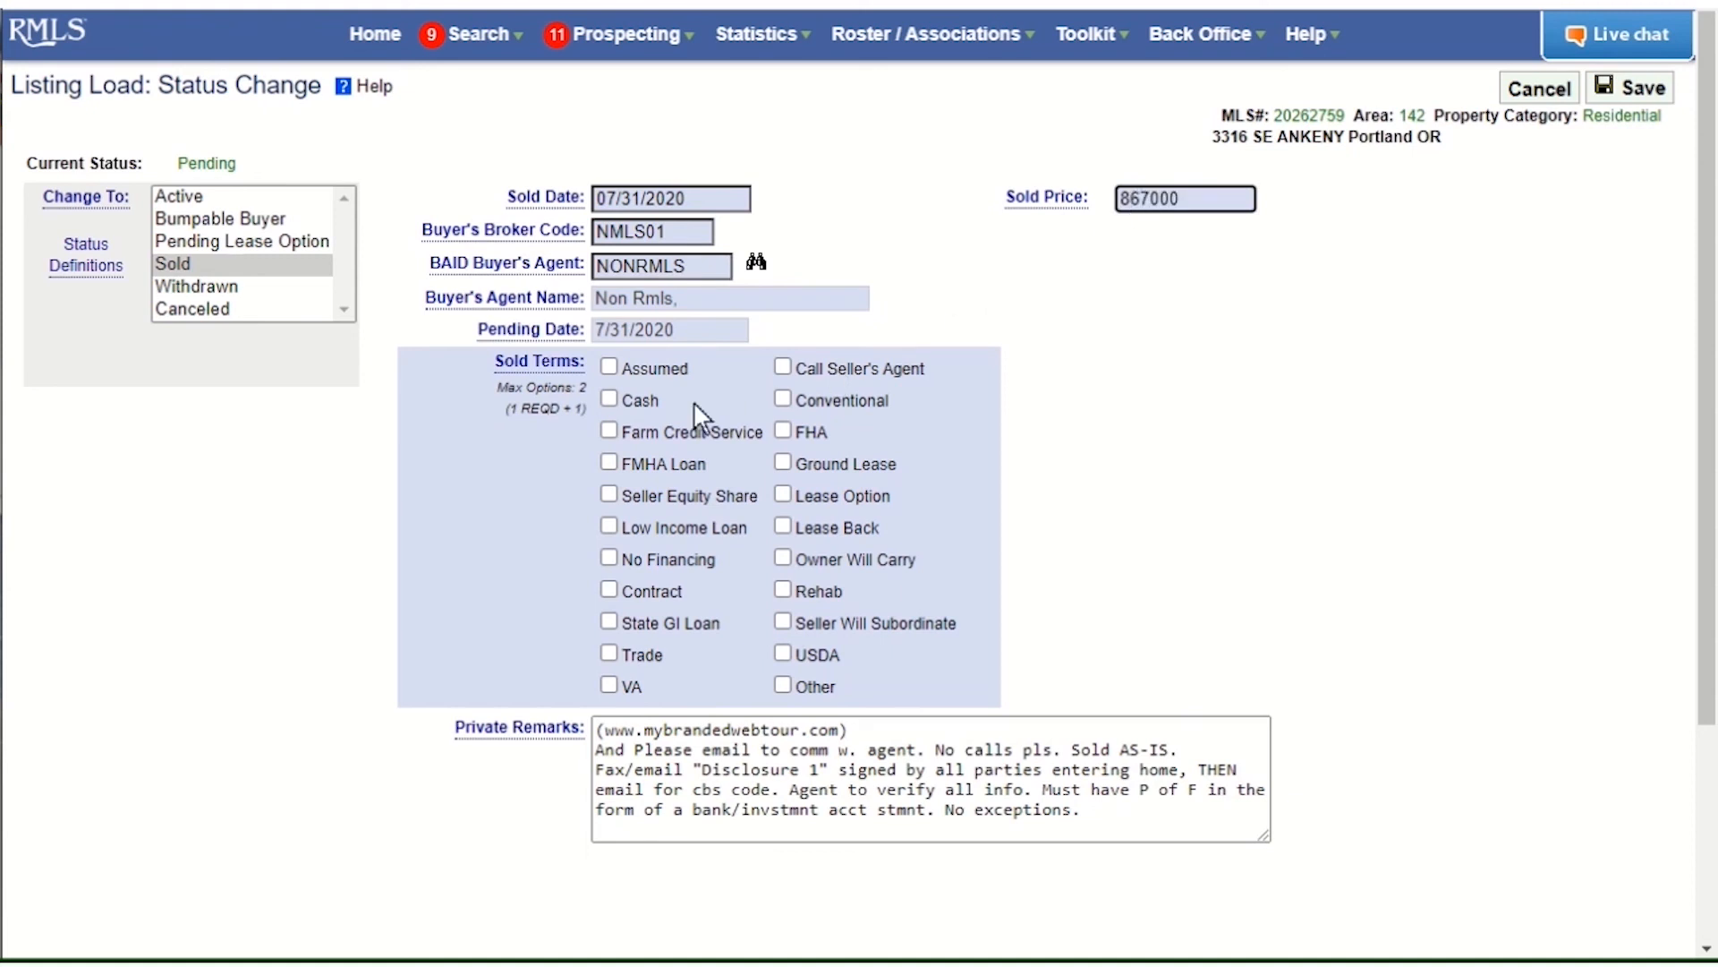
left_click(610, 399)
left_click(1629, 88)
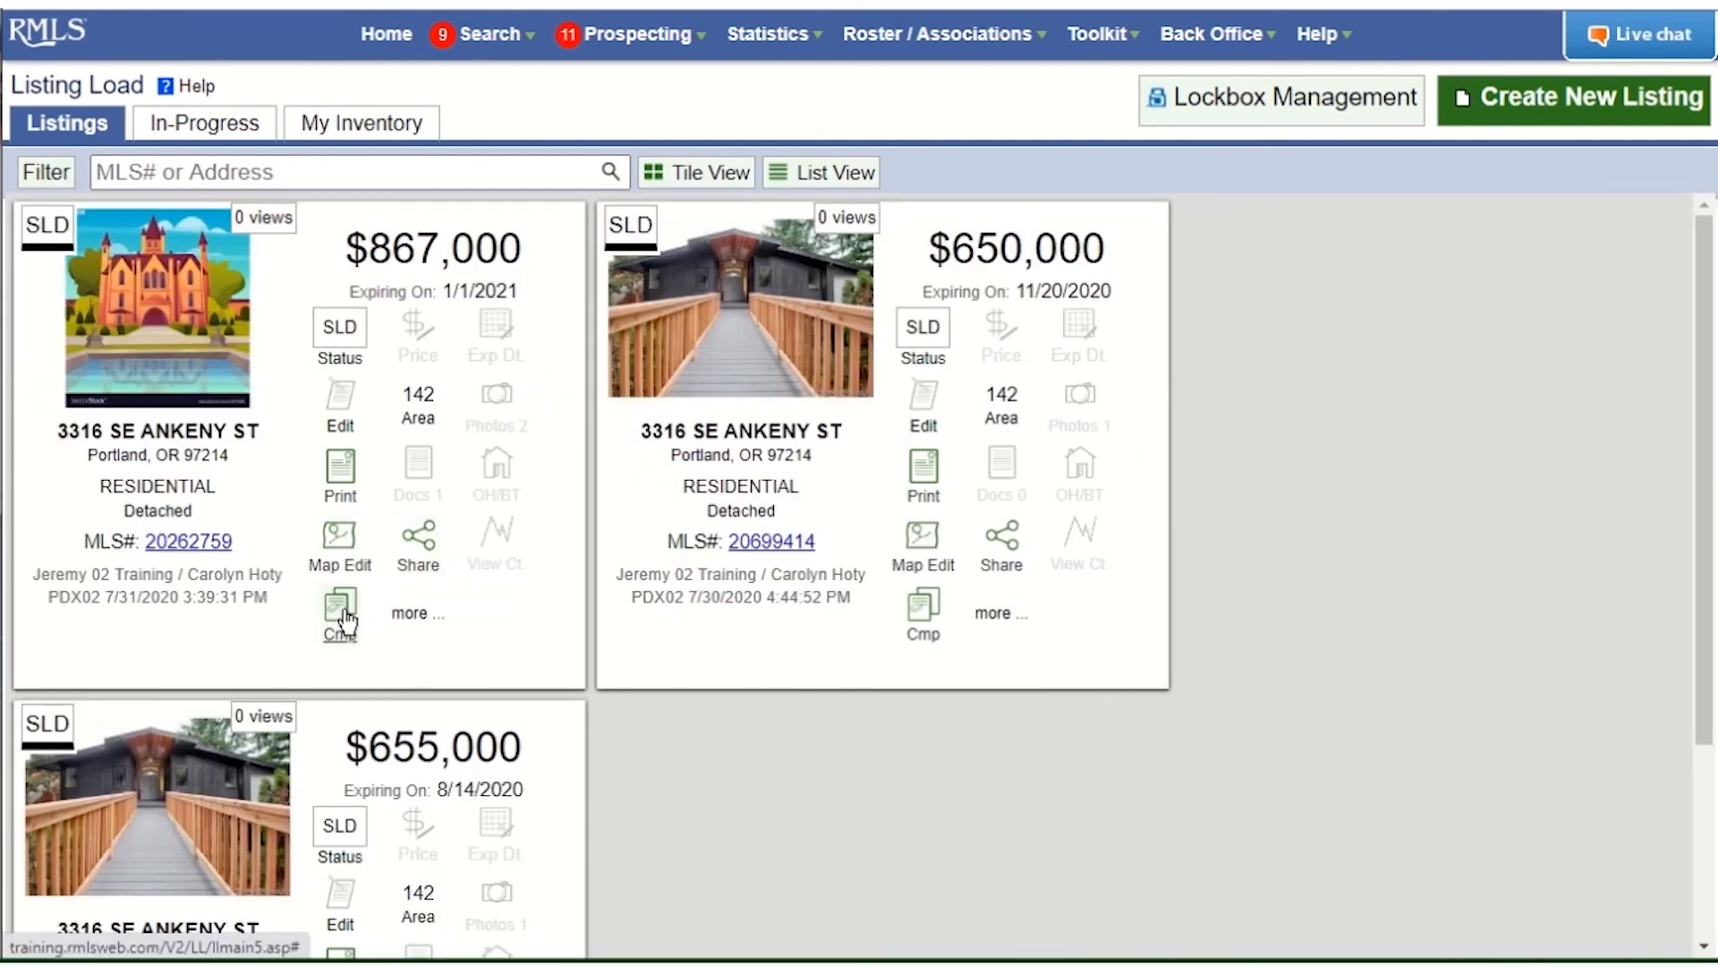
- Show the additional actions available for the newly sold listing
left_click(408, 614)
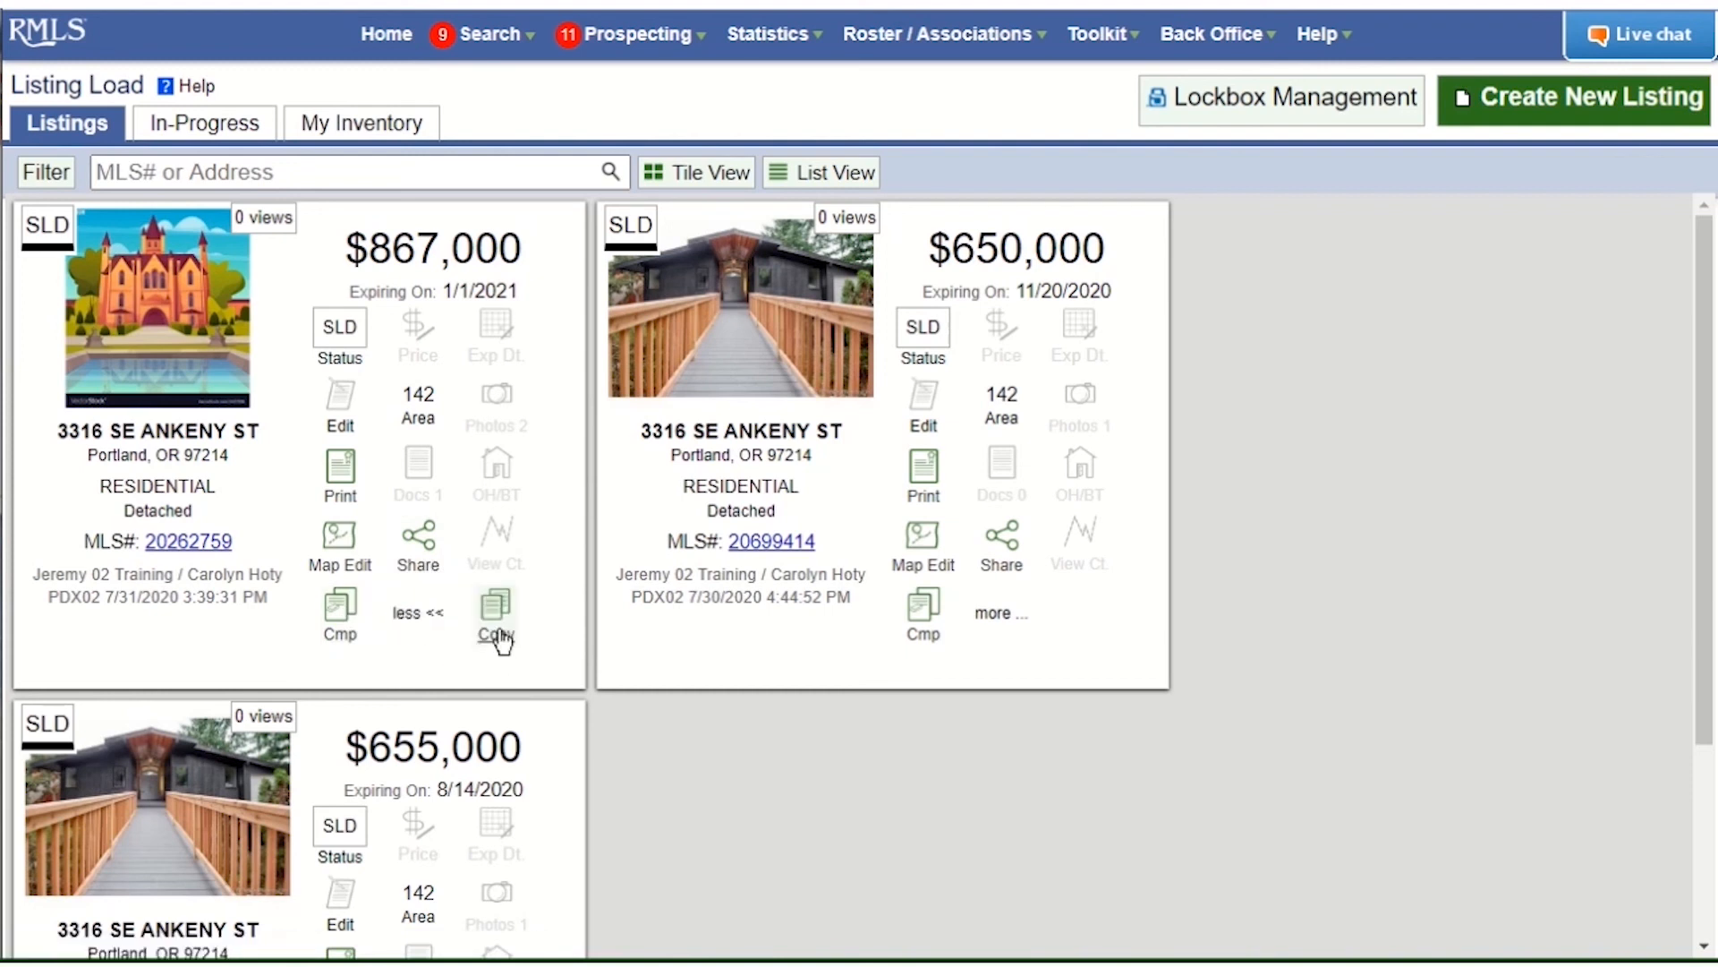